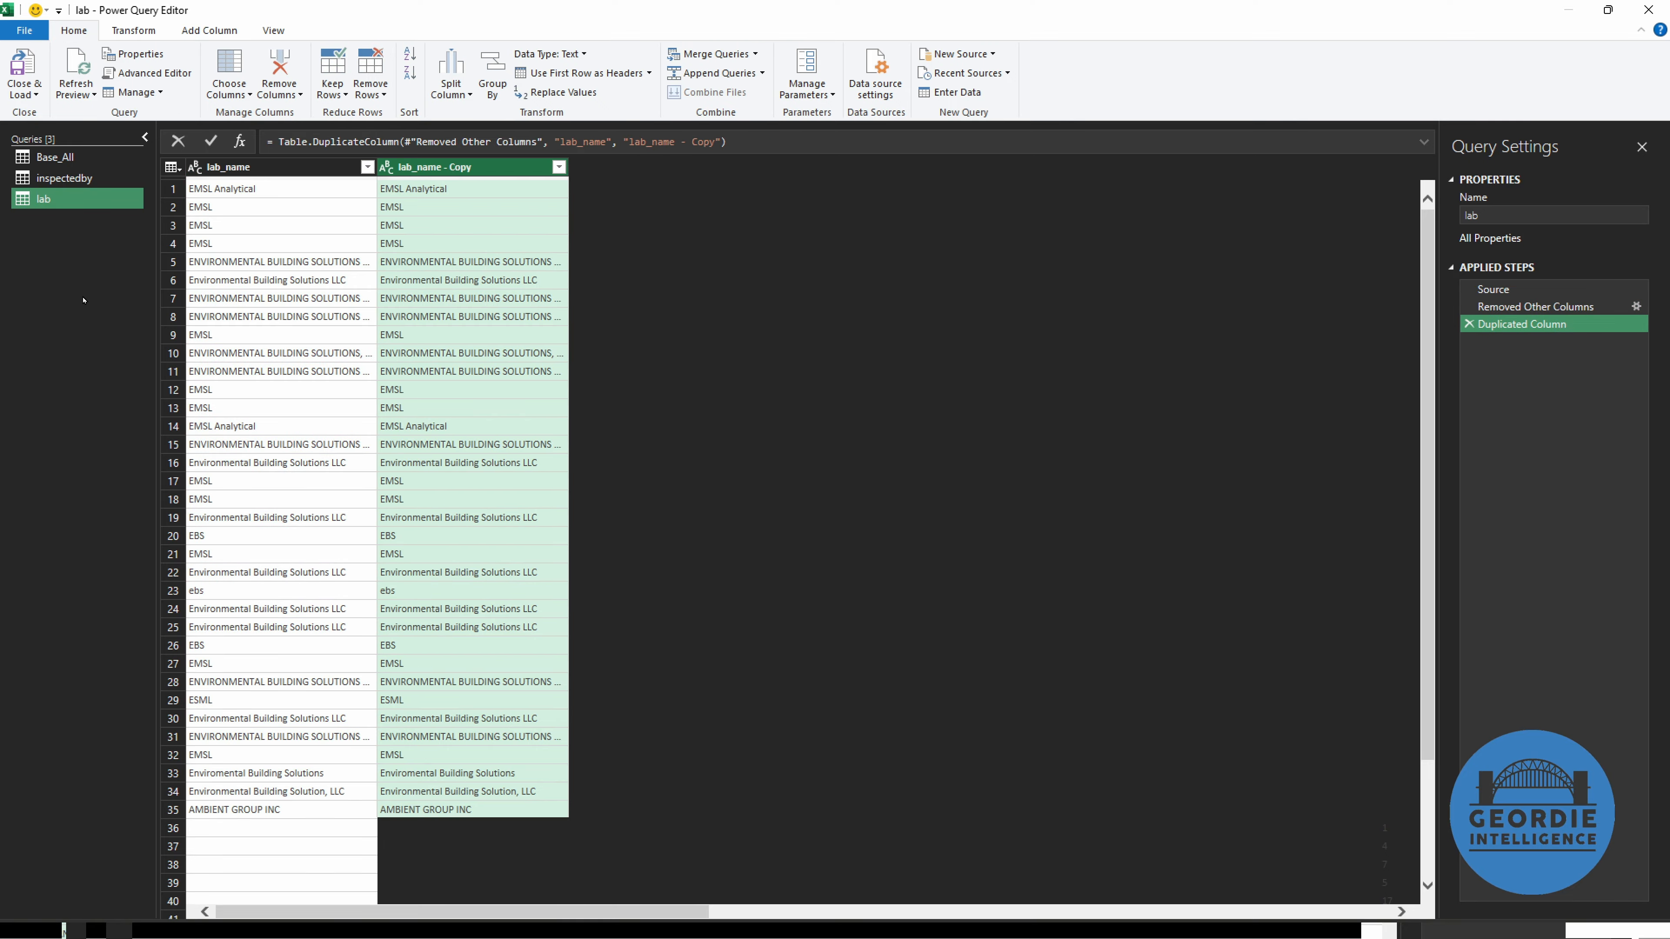
Delete the Duplicated Column step from the lab query and remove duplicates from the lab_name column
click(1469, 323)
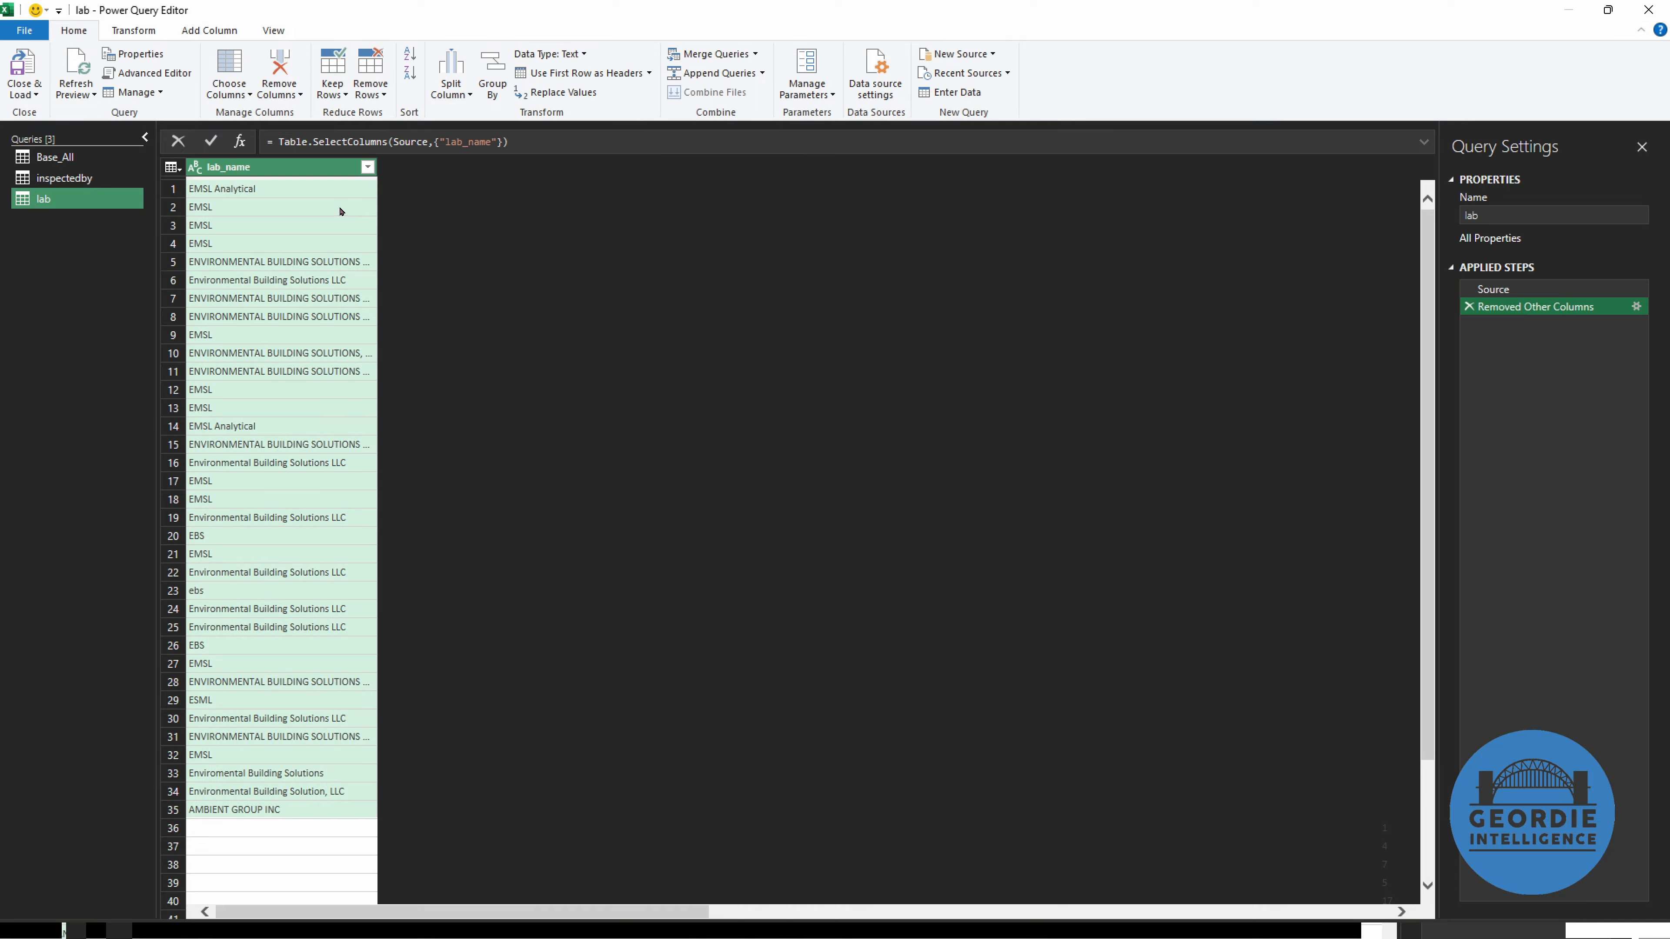
right_click(271, 174)
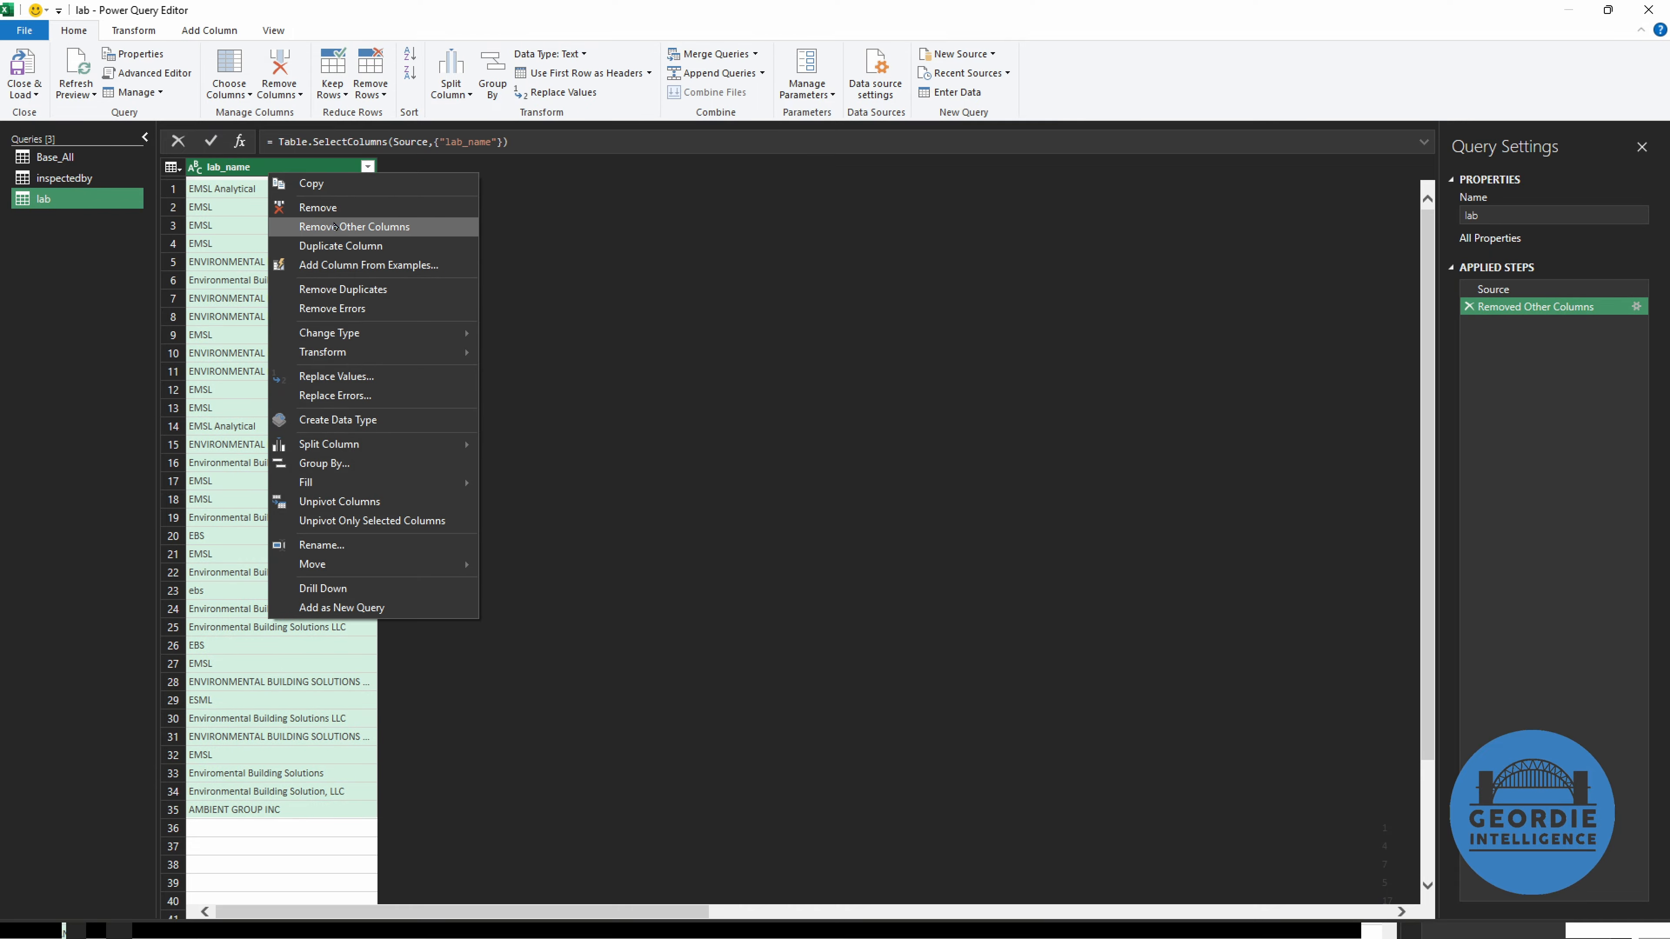
click(341, 290)
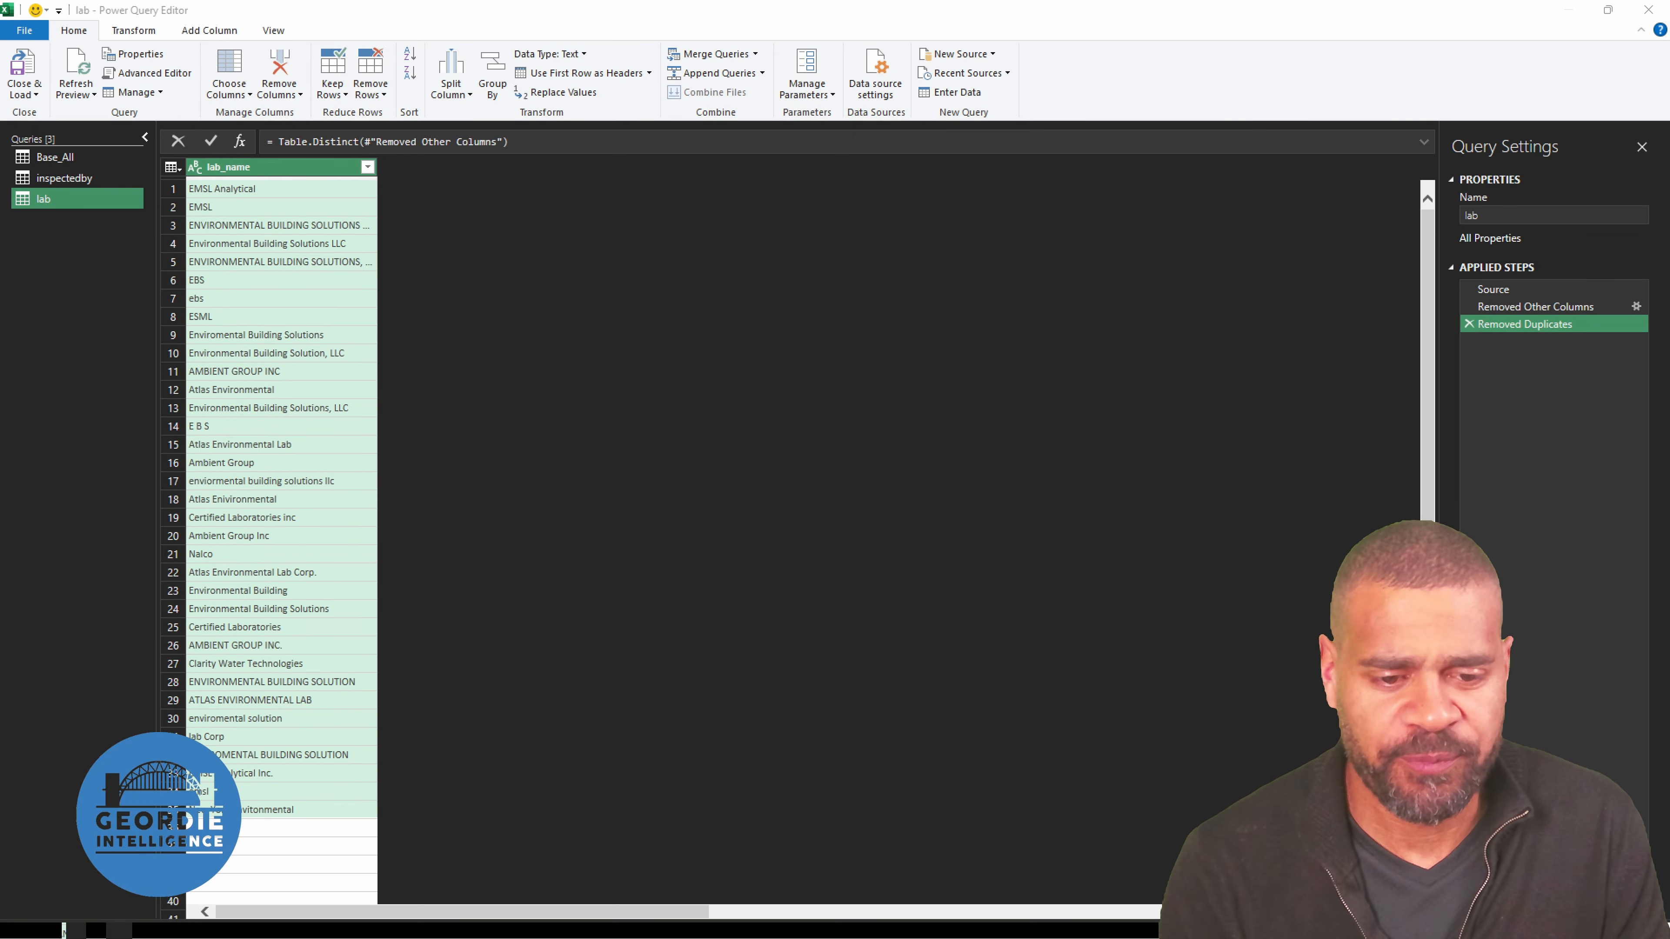
Close and load the queries into the workbook and dismiss the web-sourcing tip
click(23, 89)
click(42, 113)
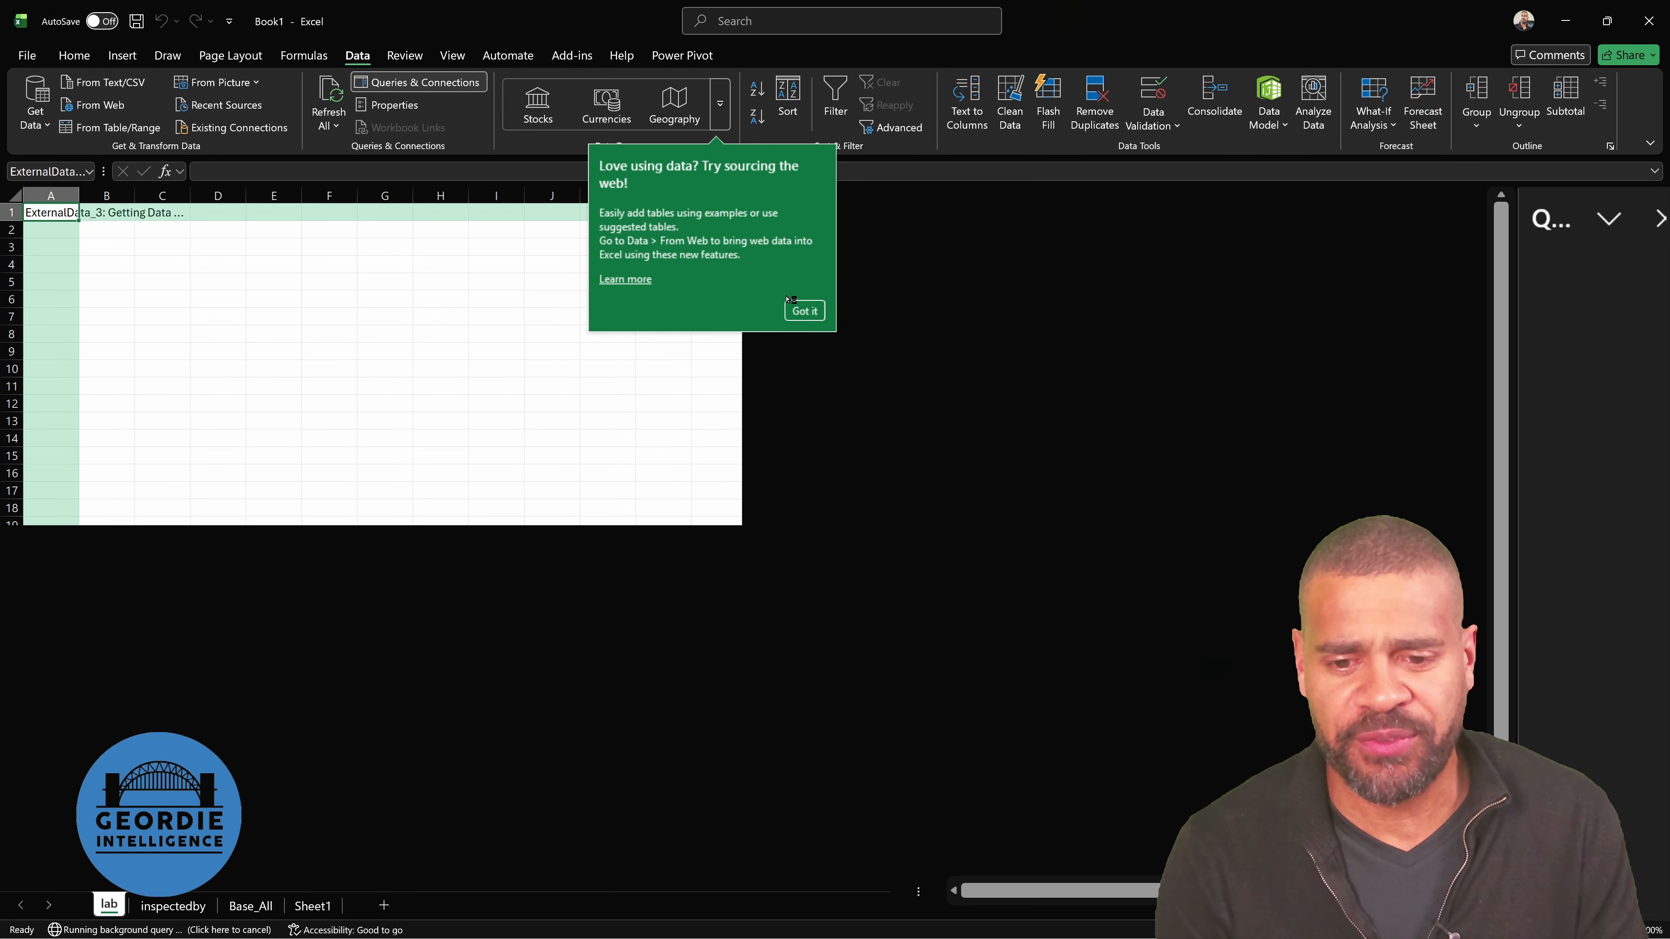
click(805, 311)
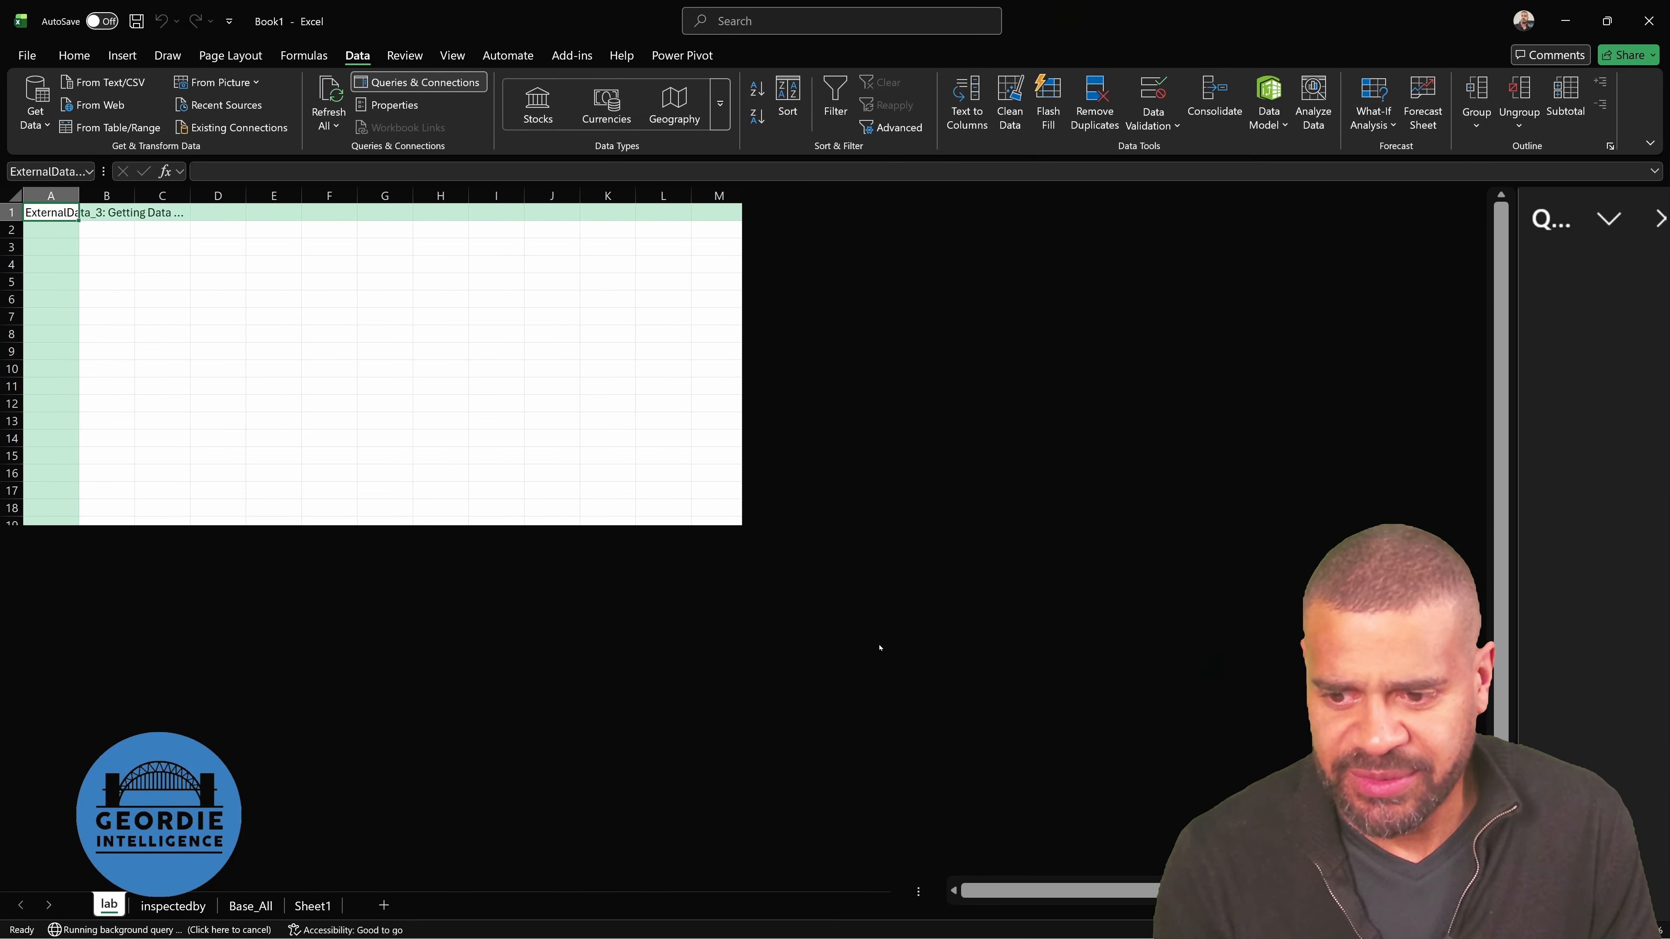
click(699, 398)
click(500, 375)
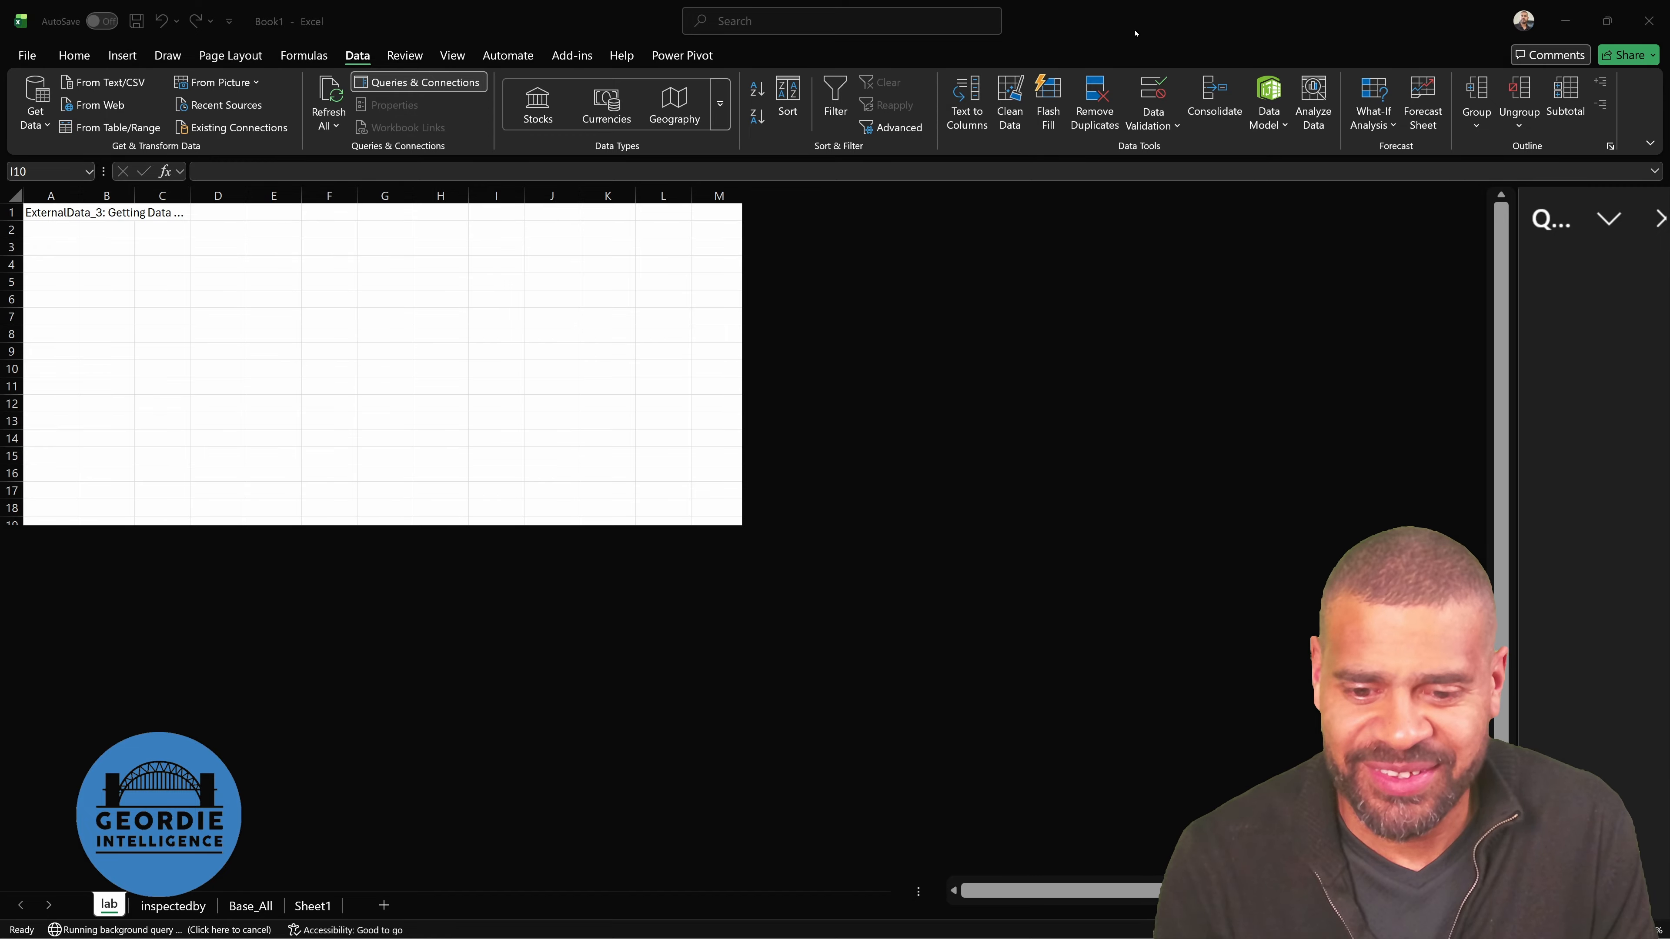
click(381, 397)
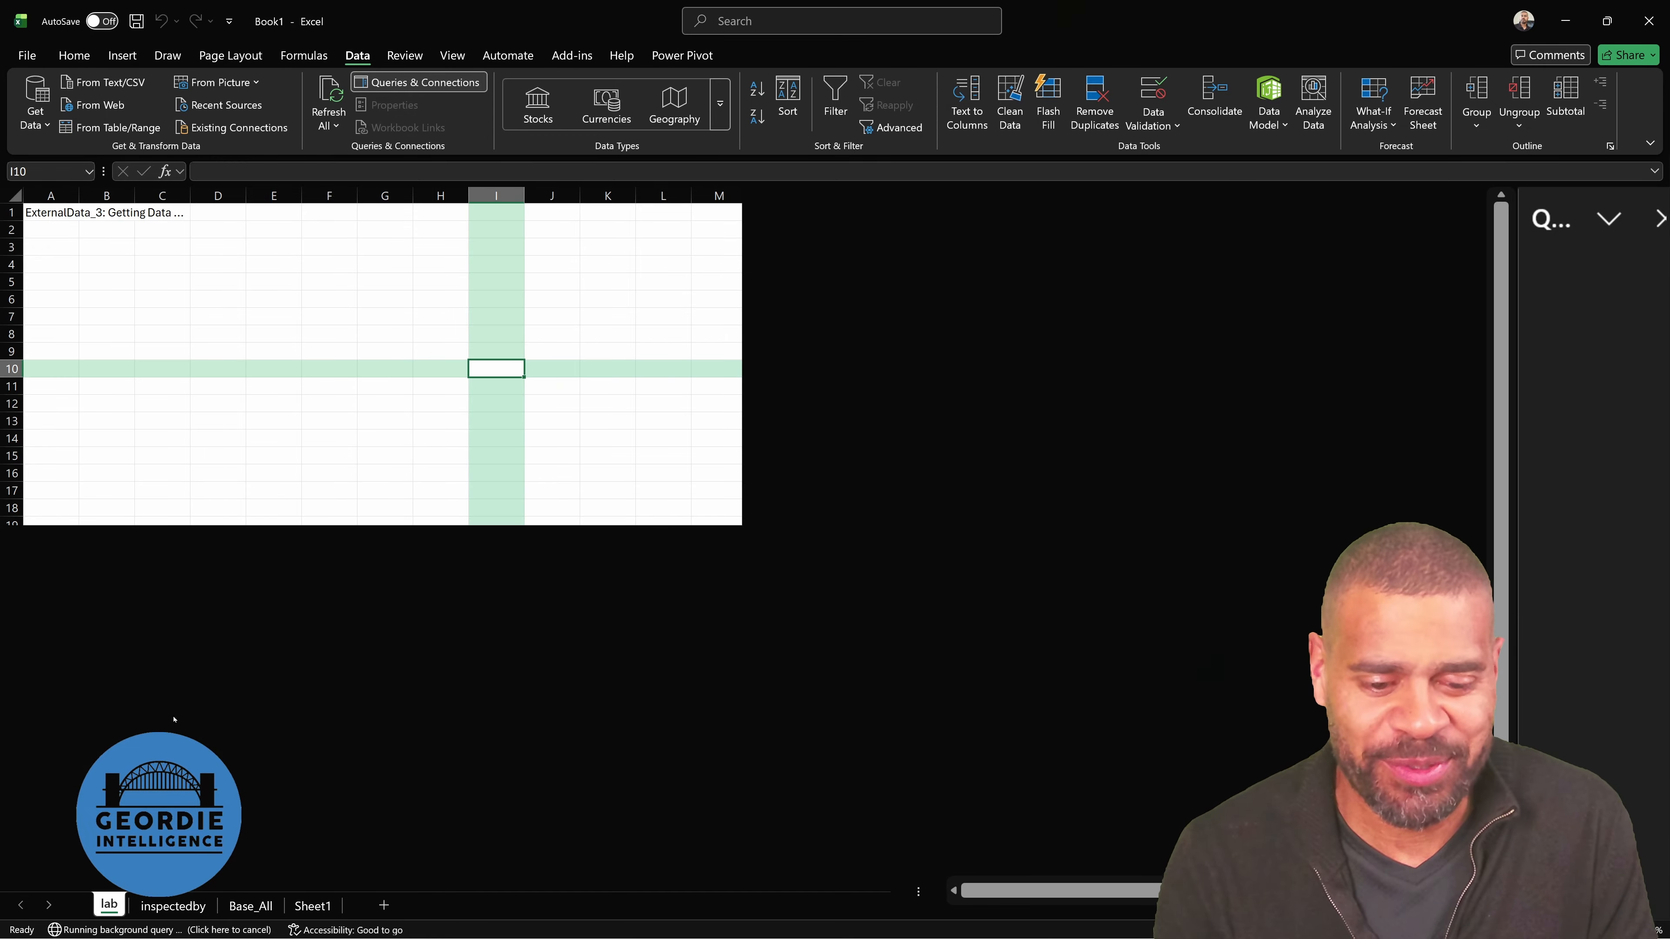
click(172, 907)
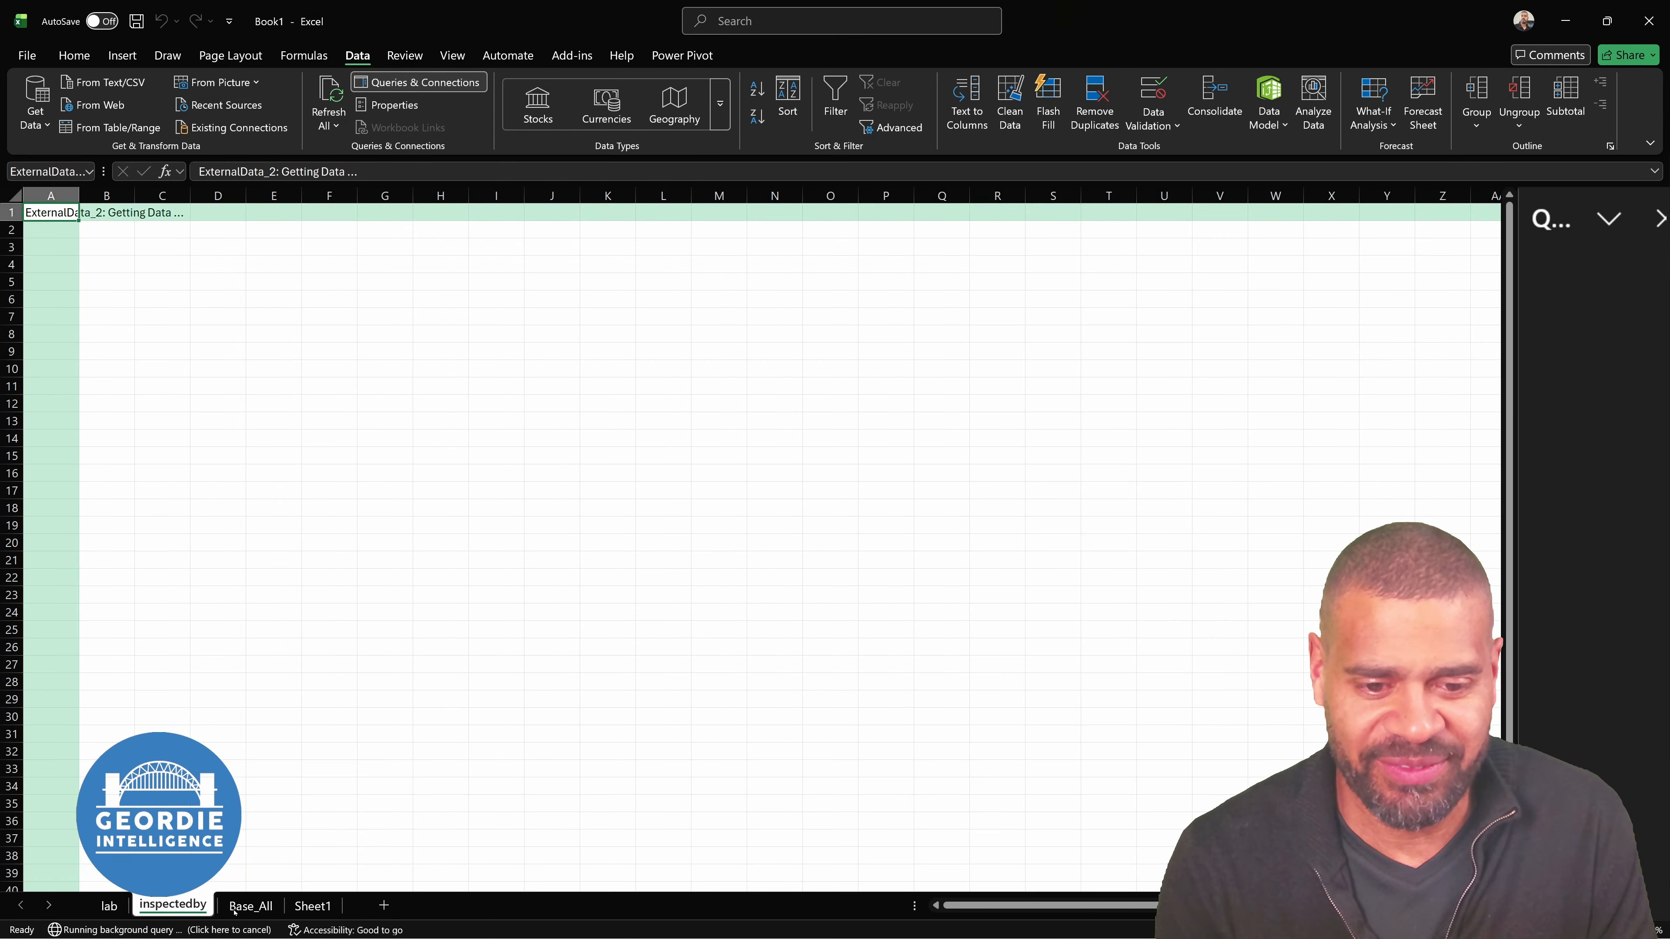
click(252, 907)
click(110, 906)
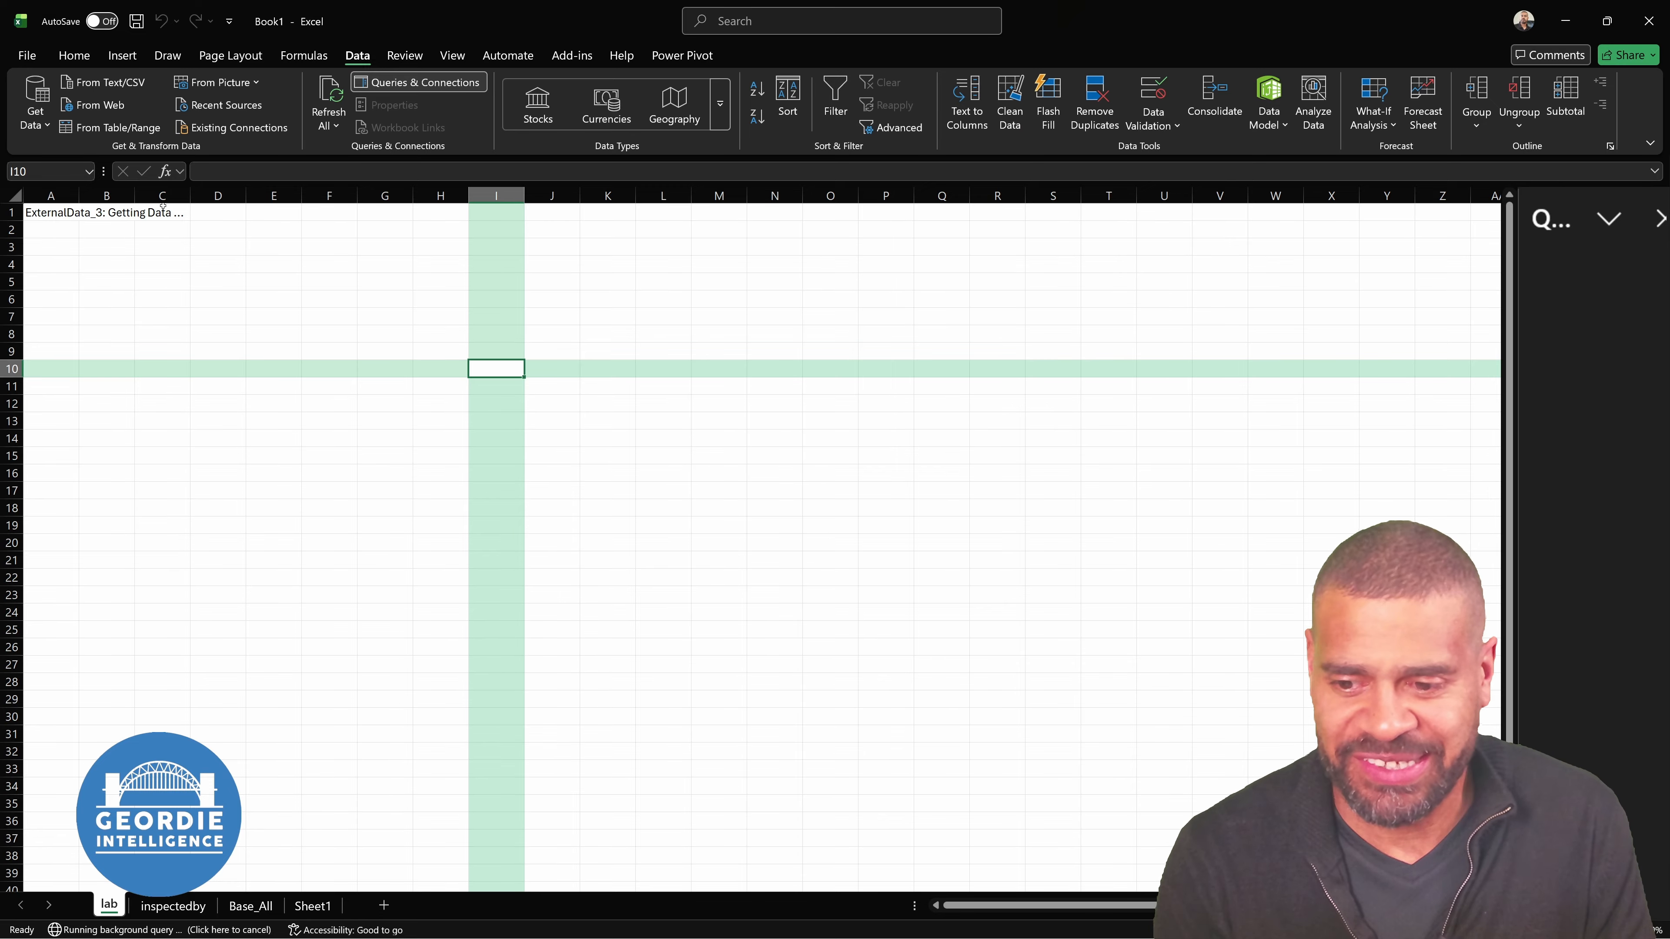
Widen the Queries & Connections pane
drag(1524, 321, 1193, 317)
click(1571, 231)
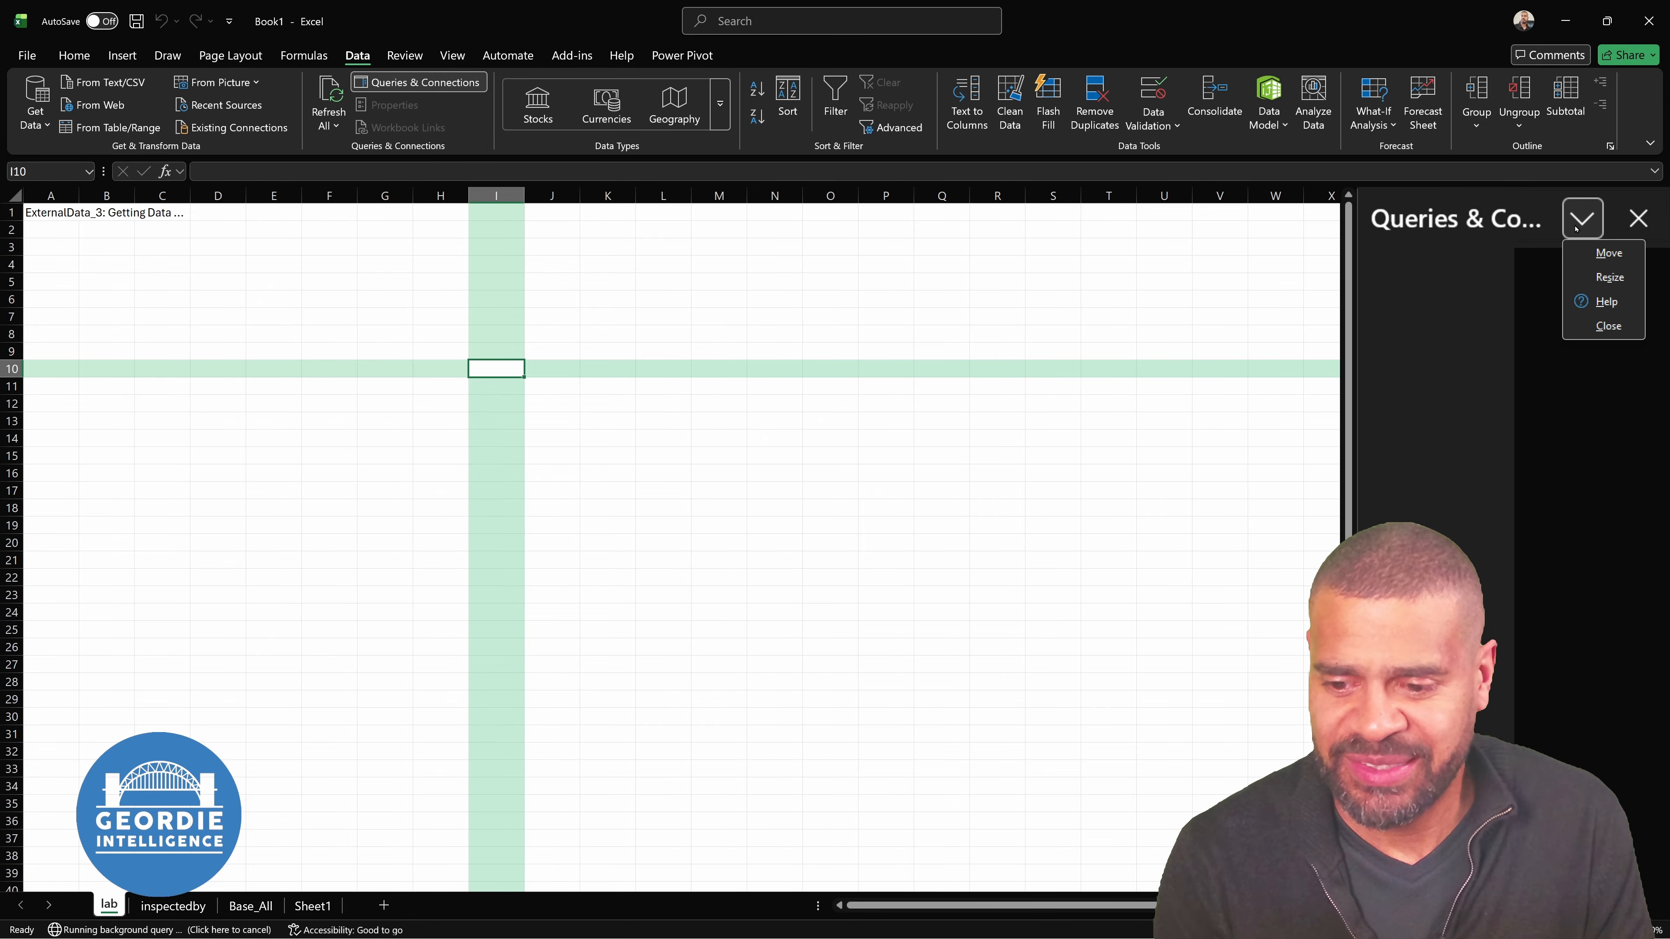
key(Escape)
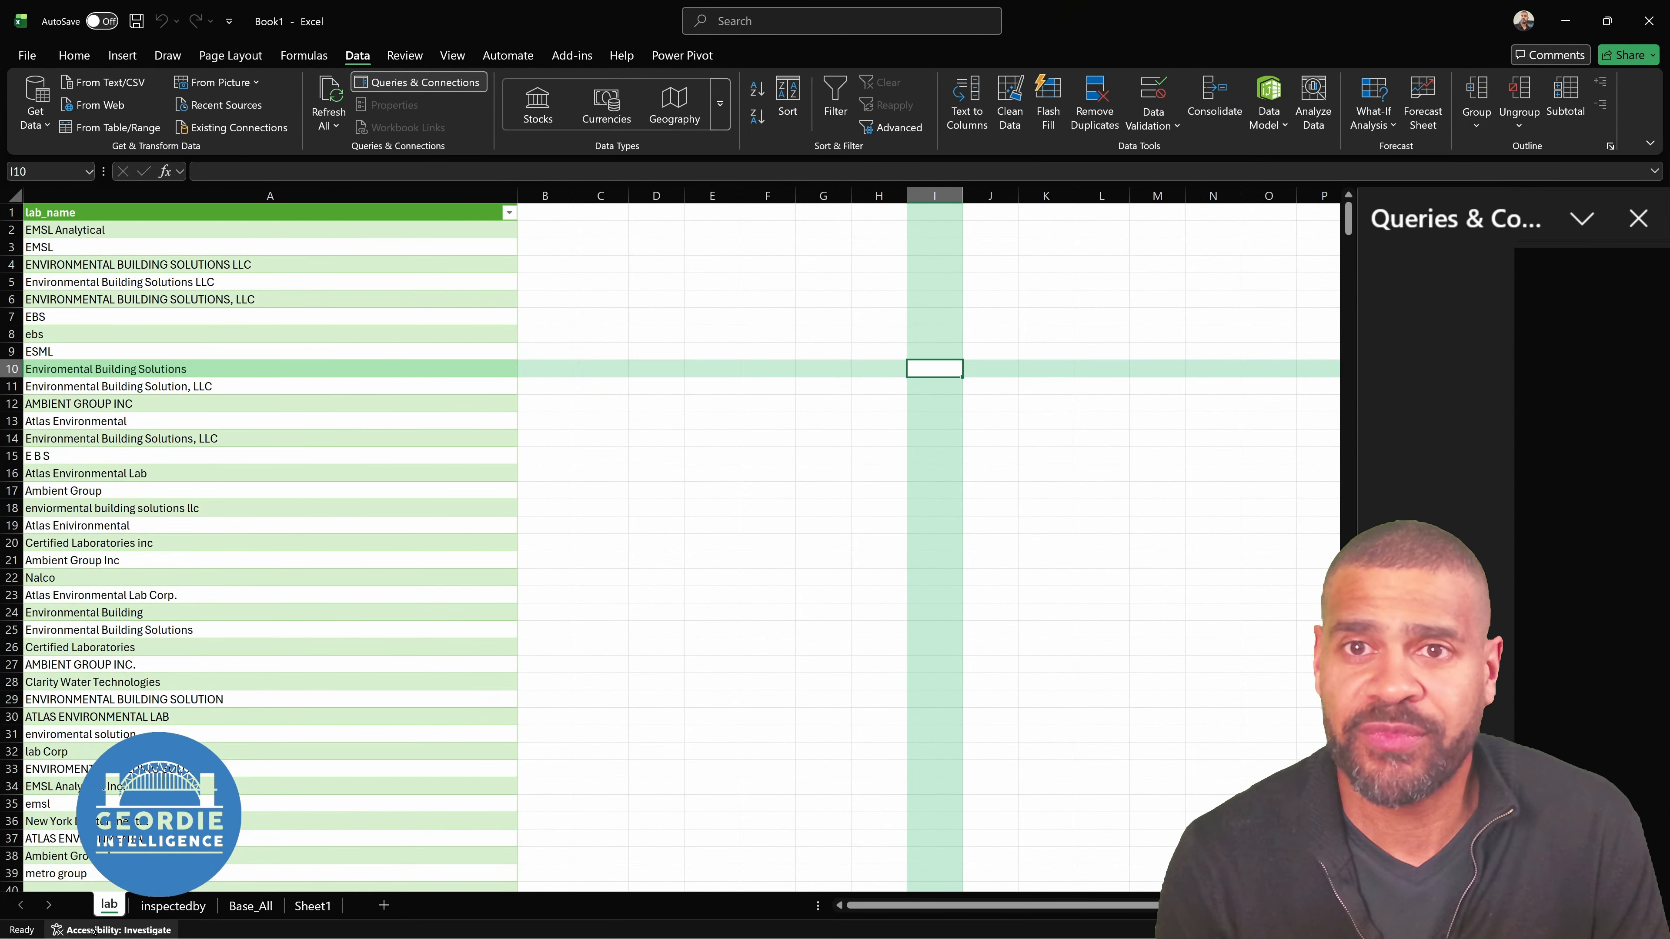
View the loaded inspectedby and Base_All sheets, then close and reopen the Queries & Connections pane
click(176, 906)
click(247, 907)
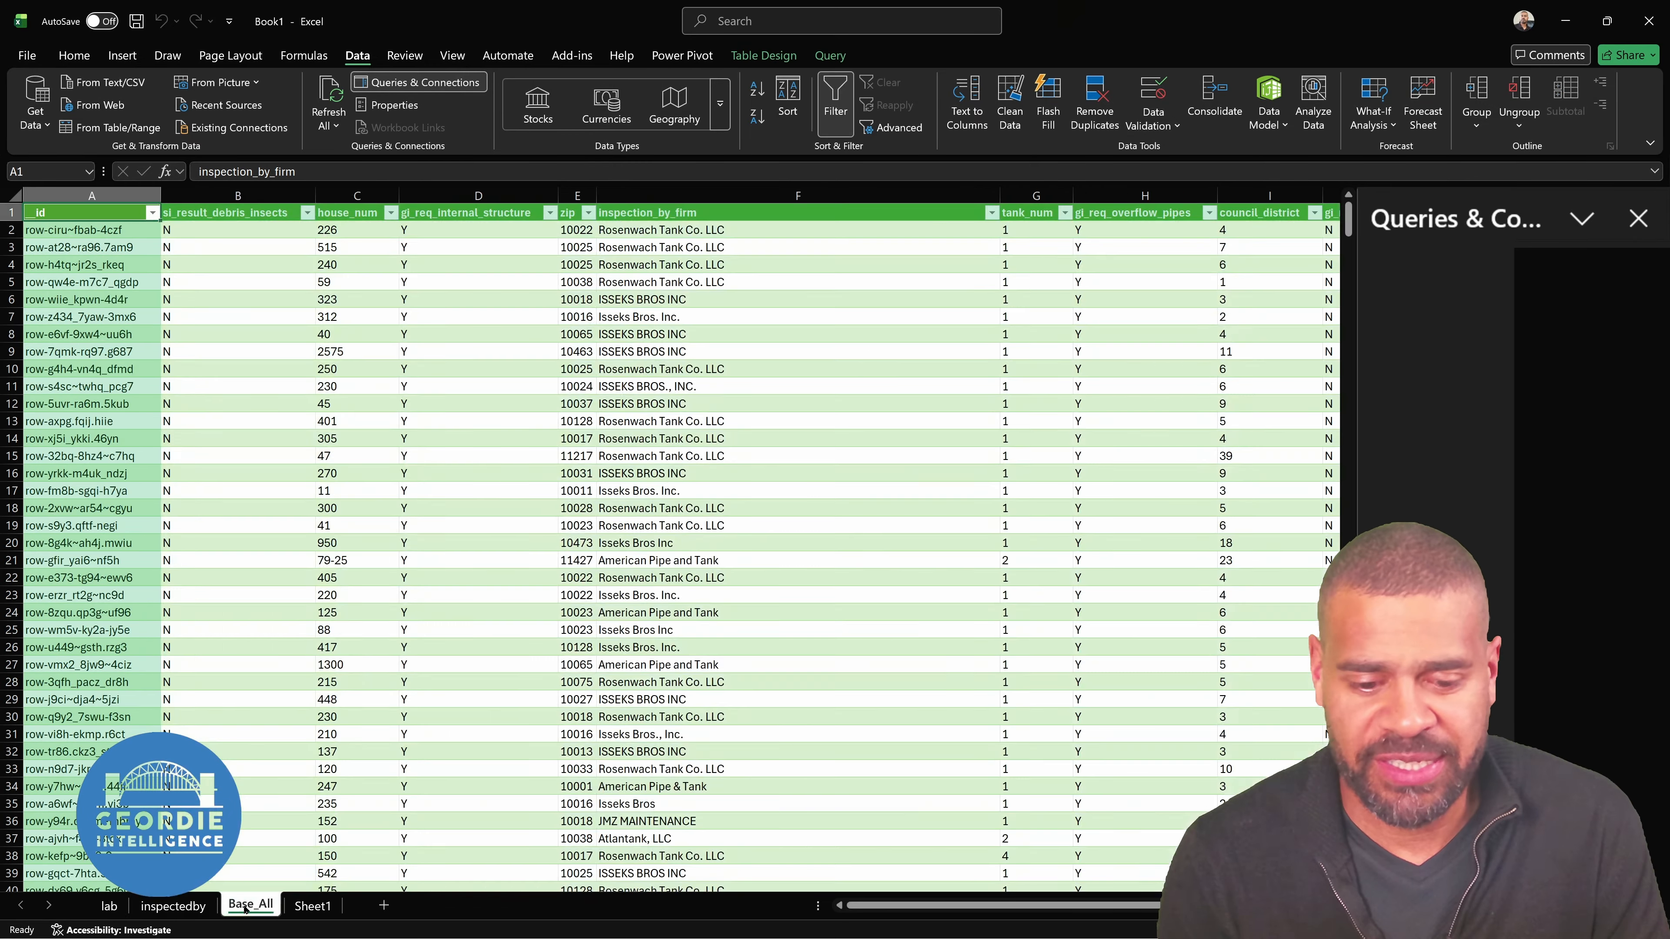
click(1581, 218)
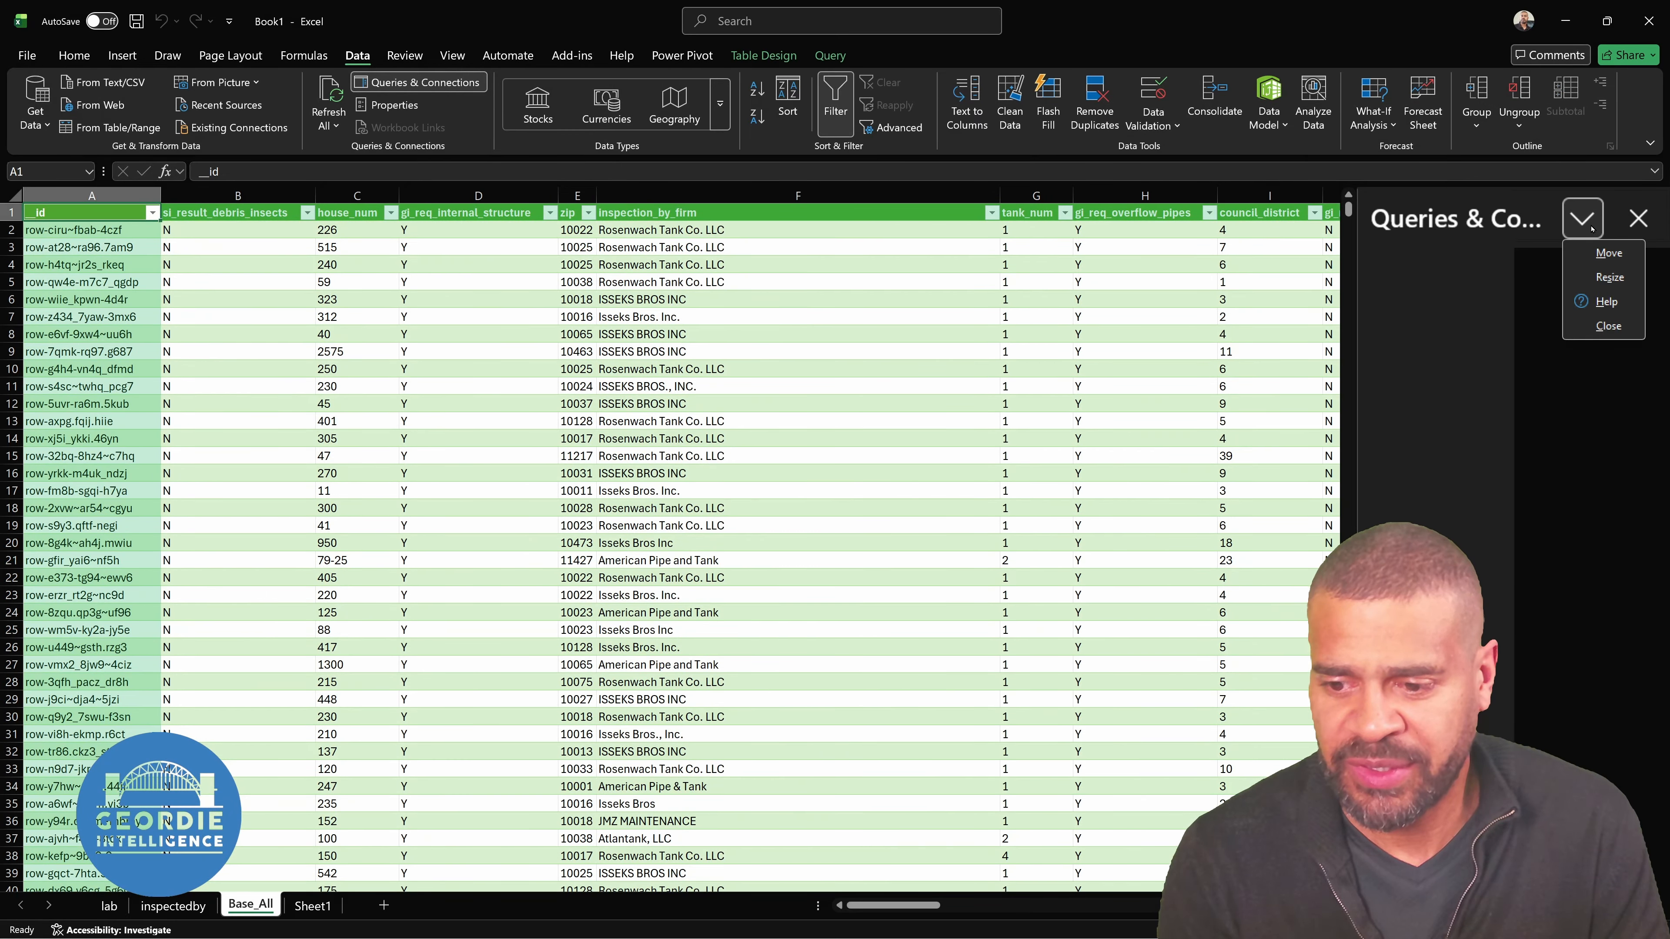
click(1638, 218)
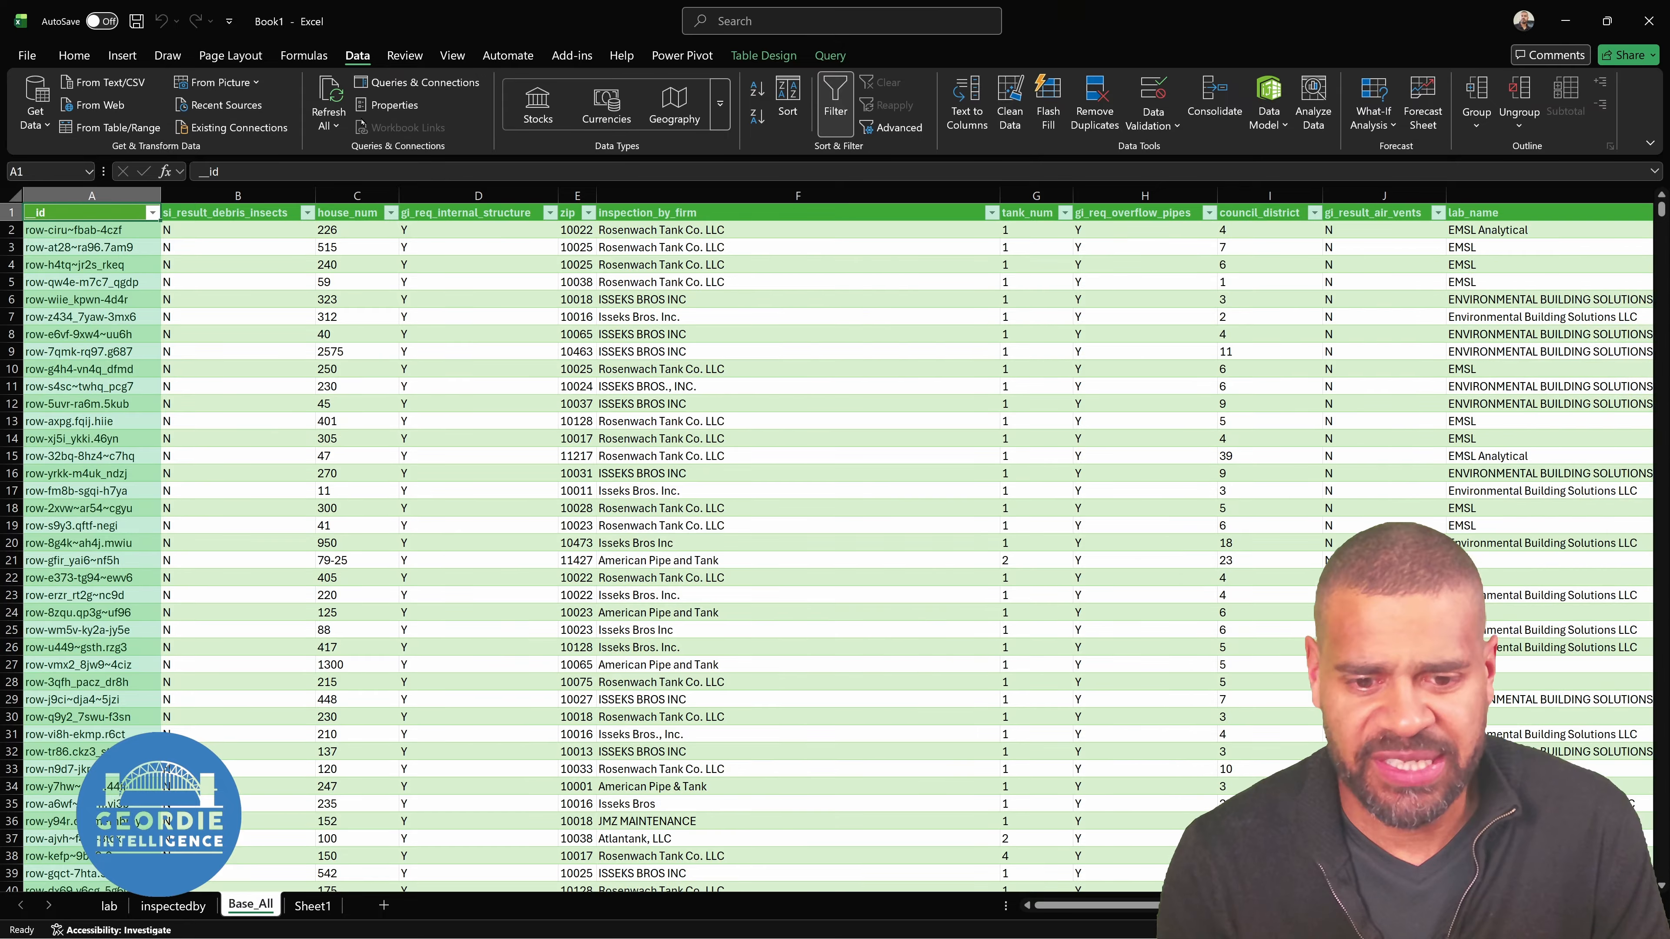
click(419, 83)
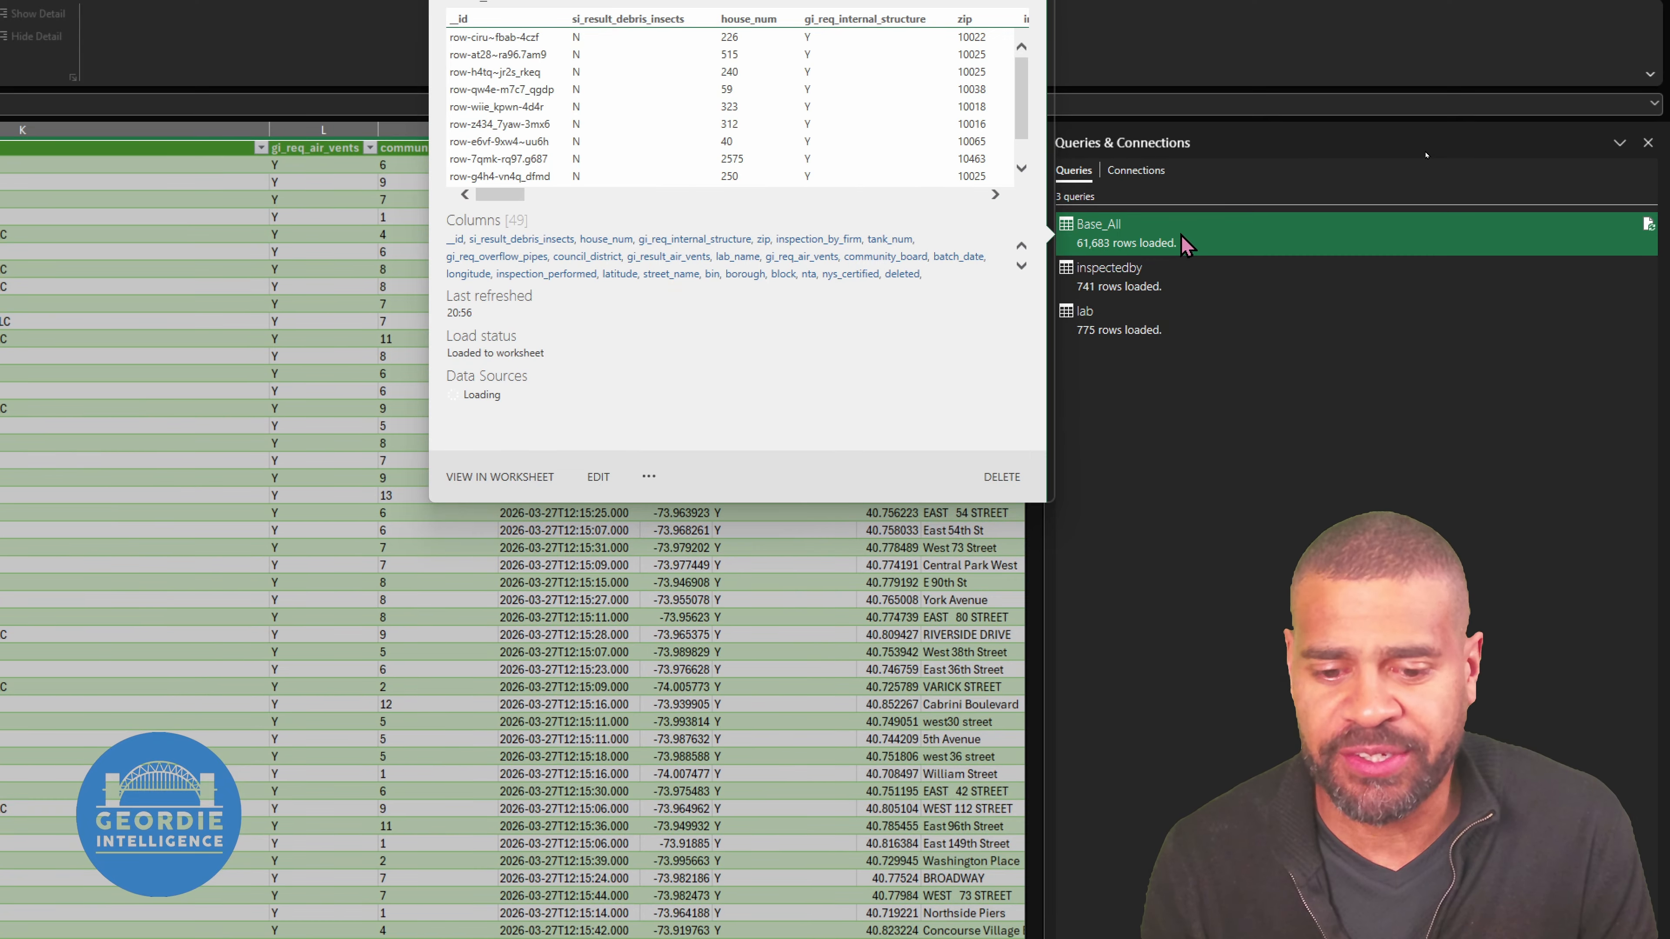
Change the Base_All query's load setting to Only Create Connection, accepting the deletion of its table
right_click(1187, 226)
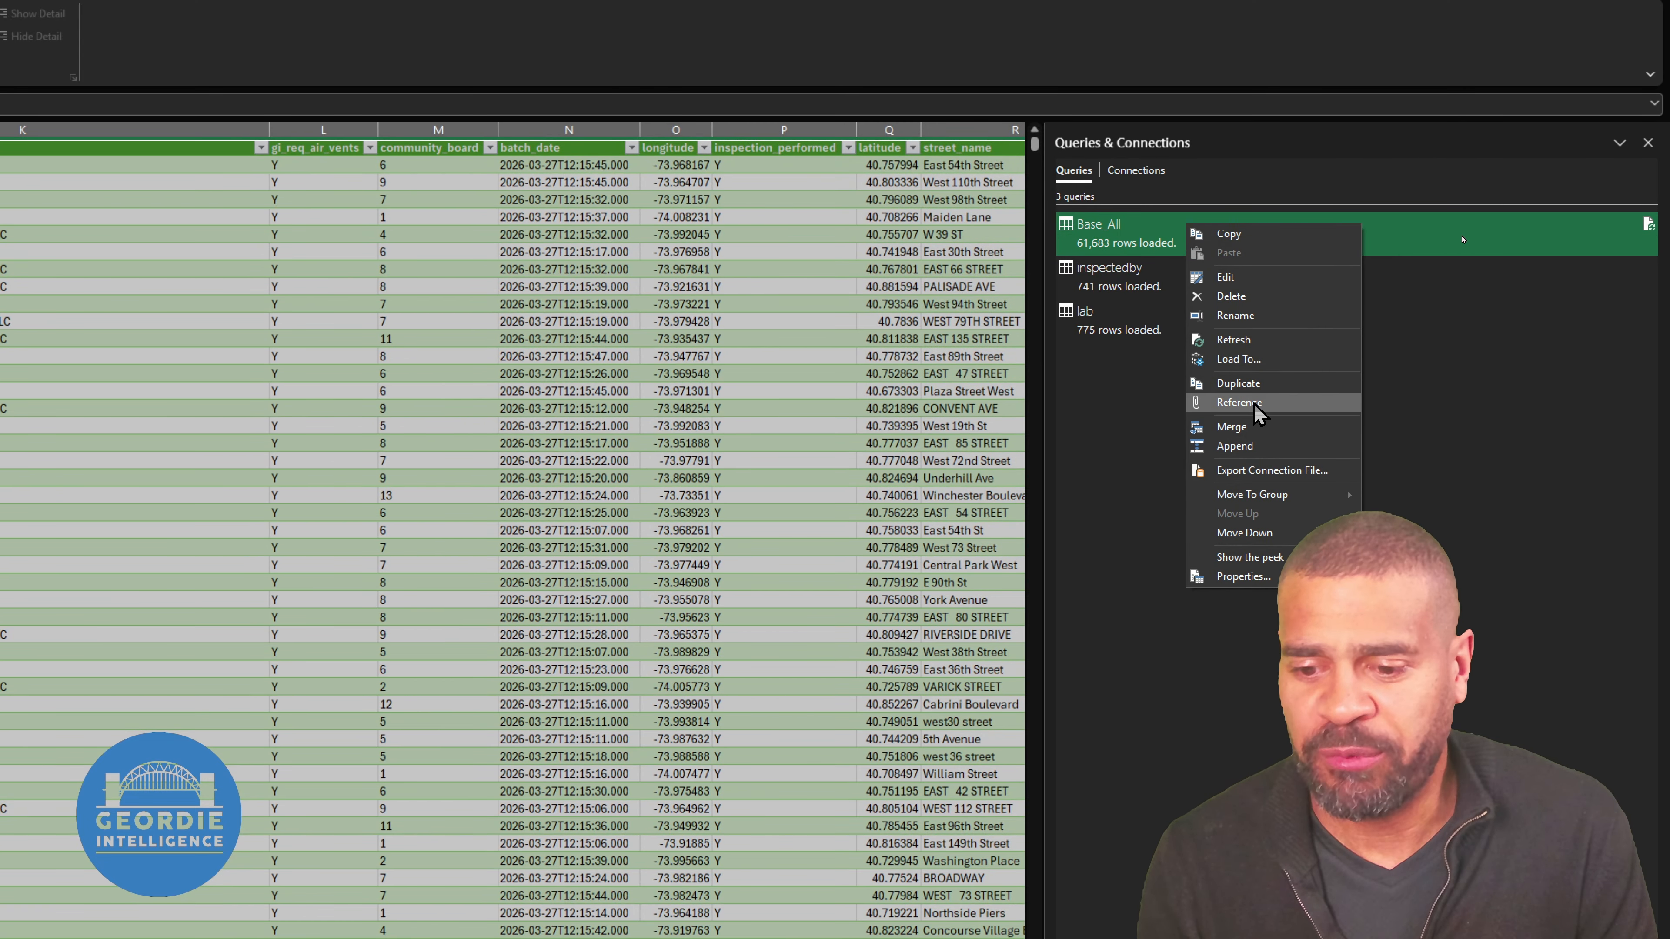
click(1255, 360)
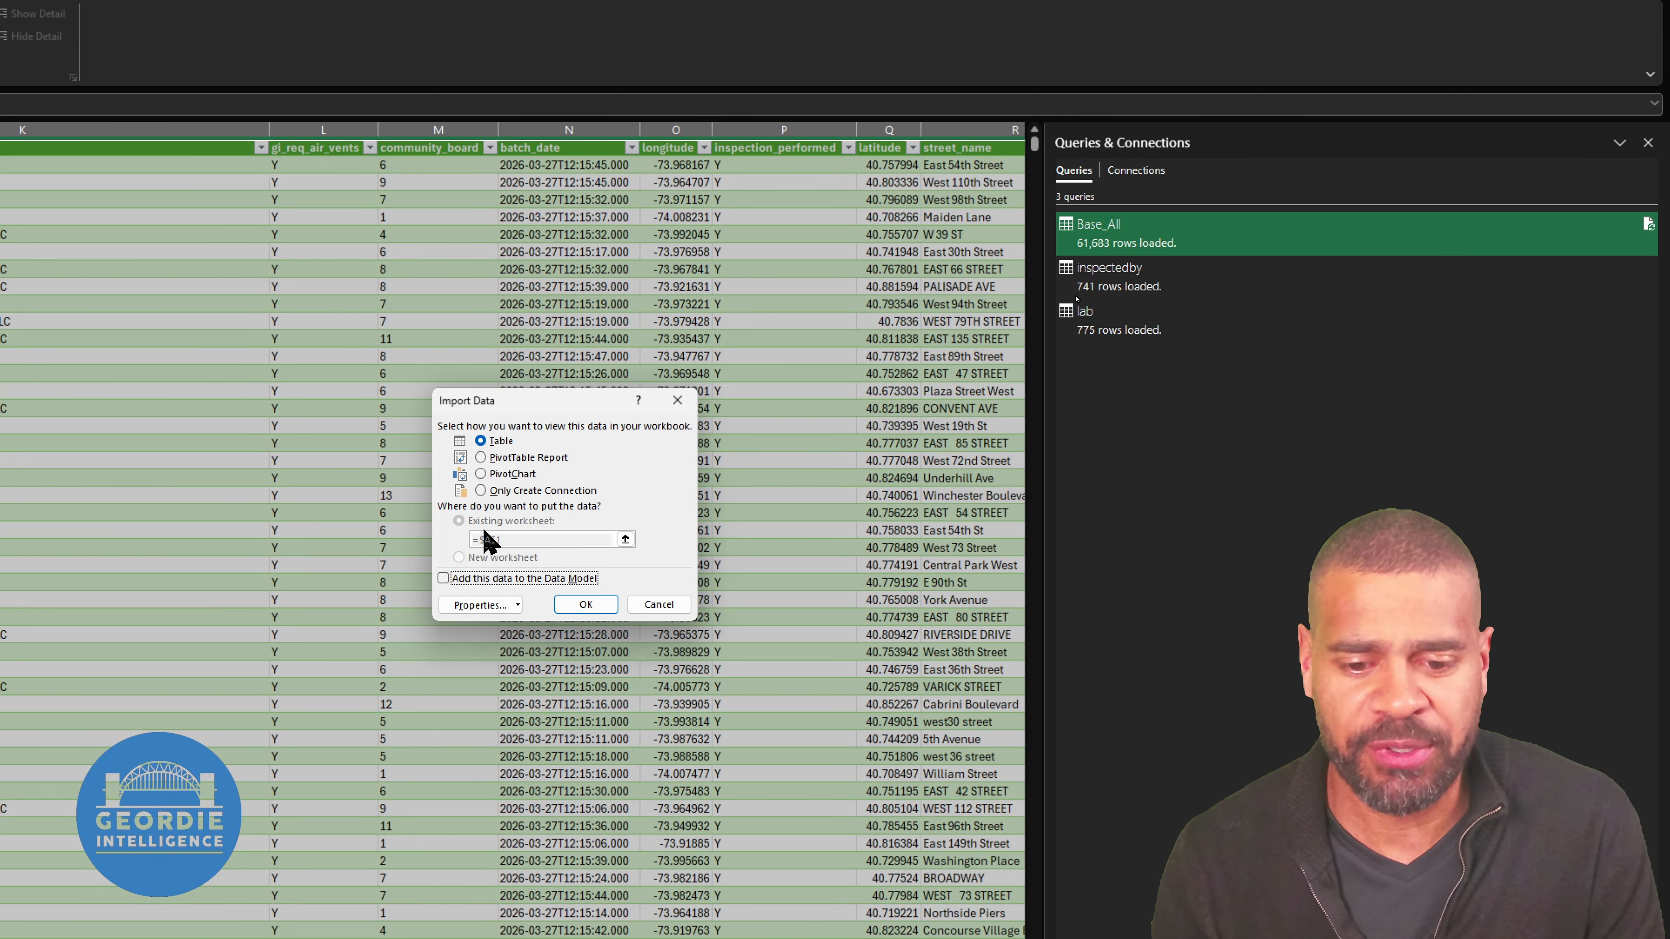
click(492, 490)
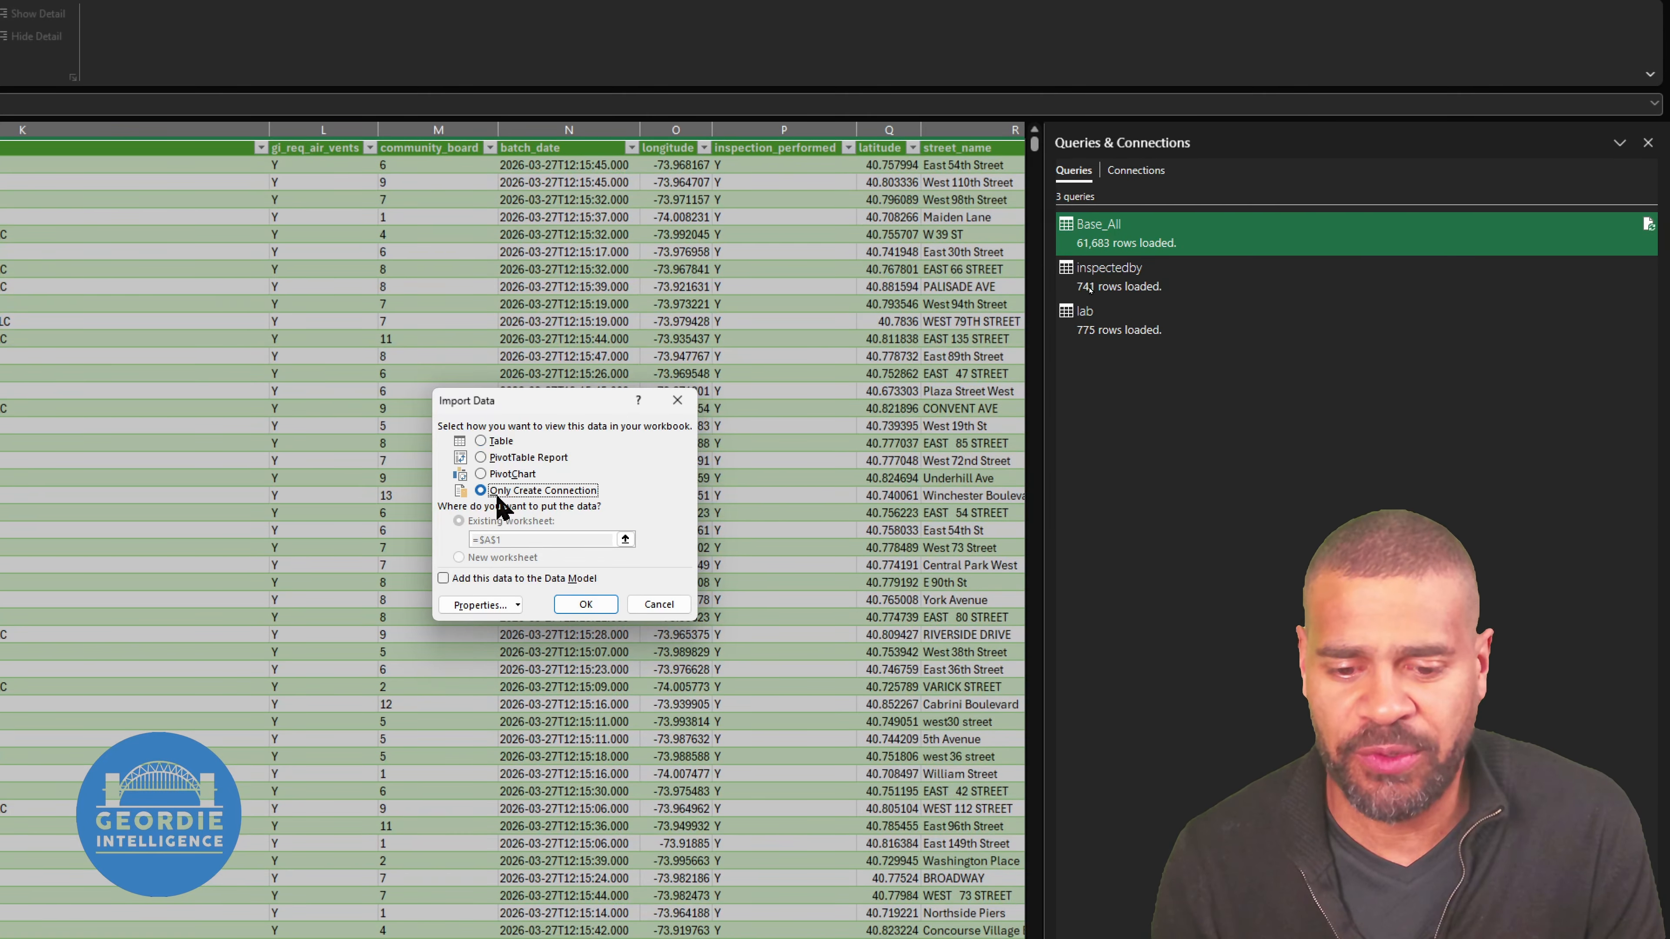
click(585, 605)
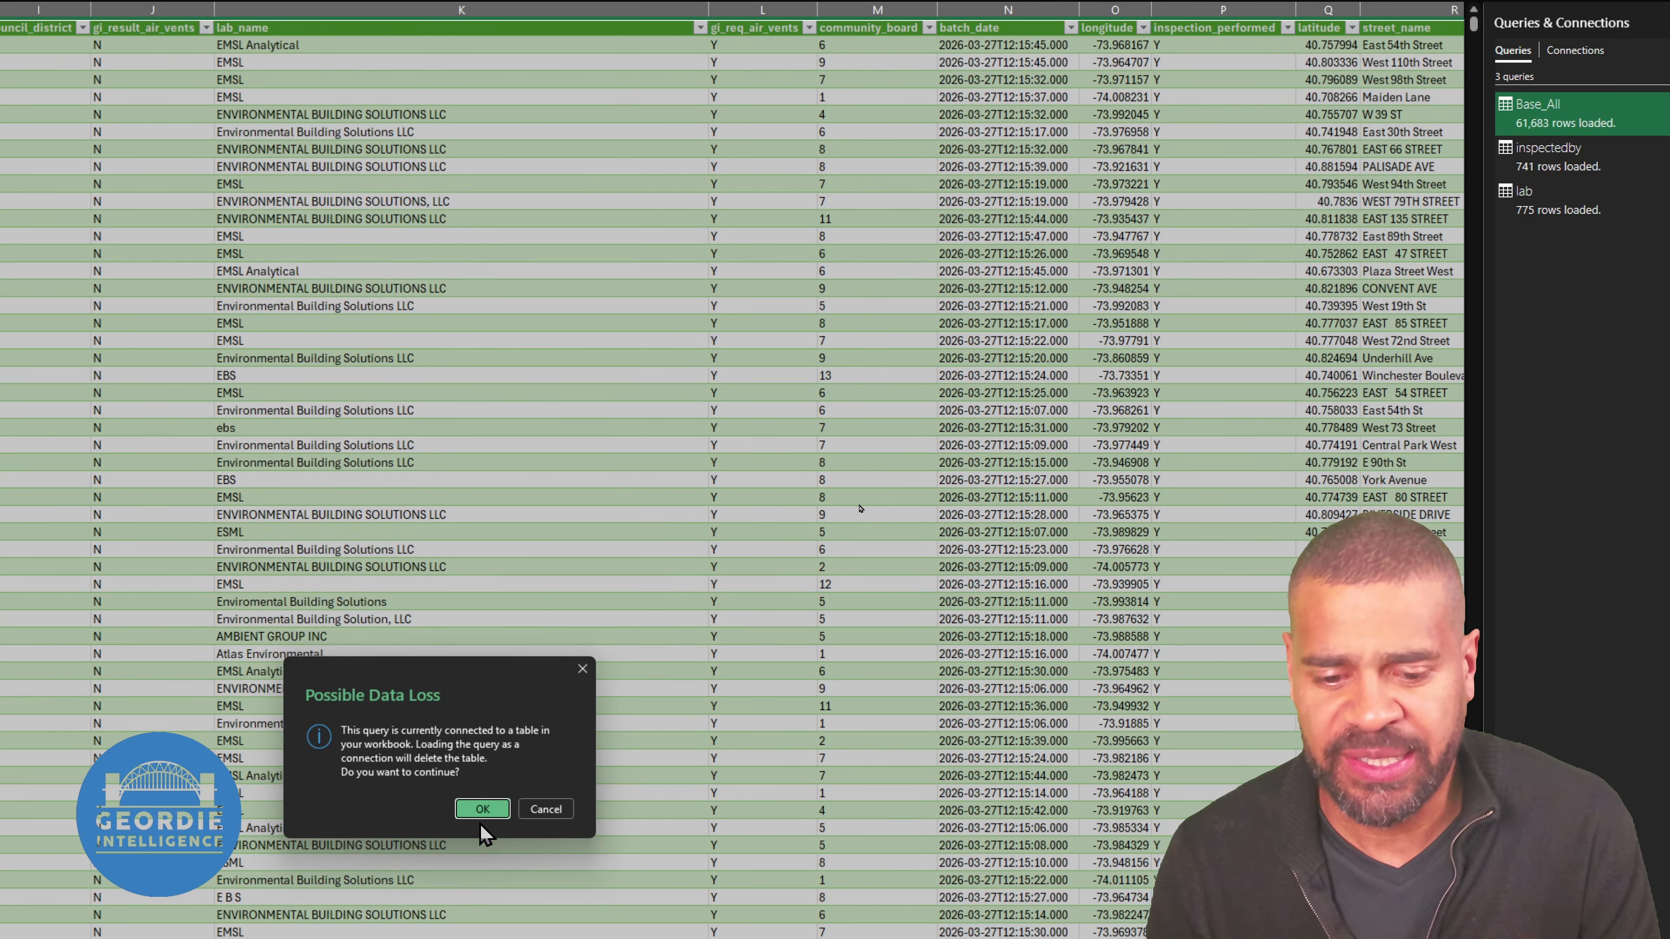
click(485, 811)
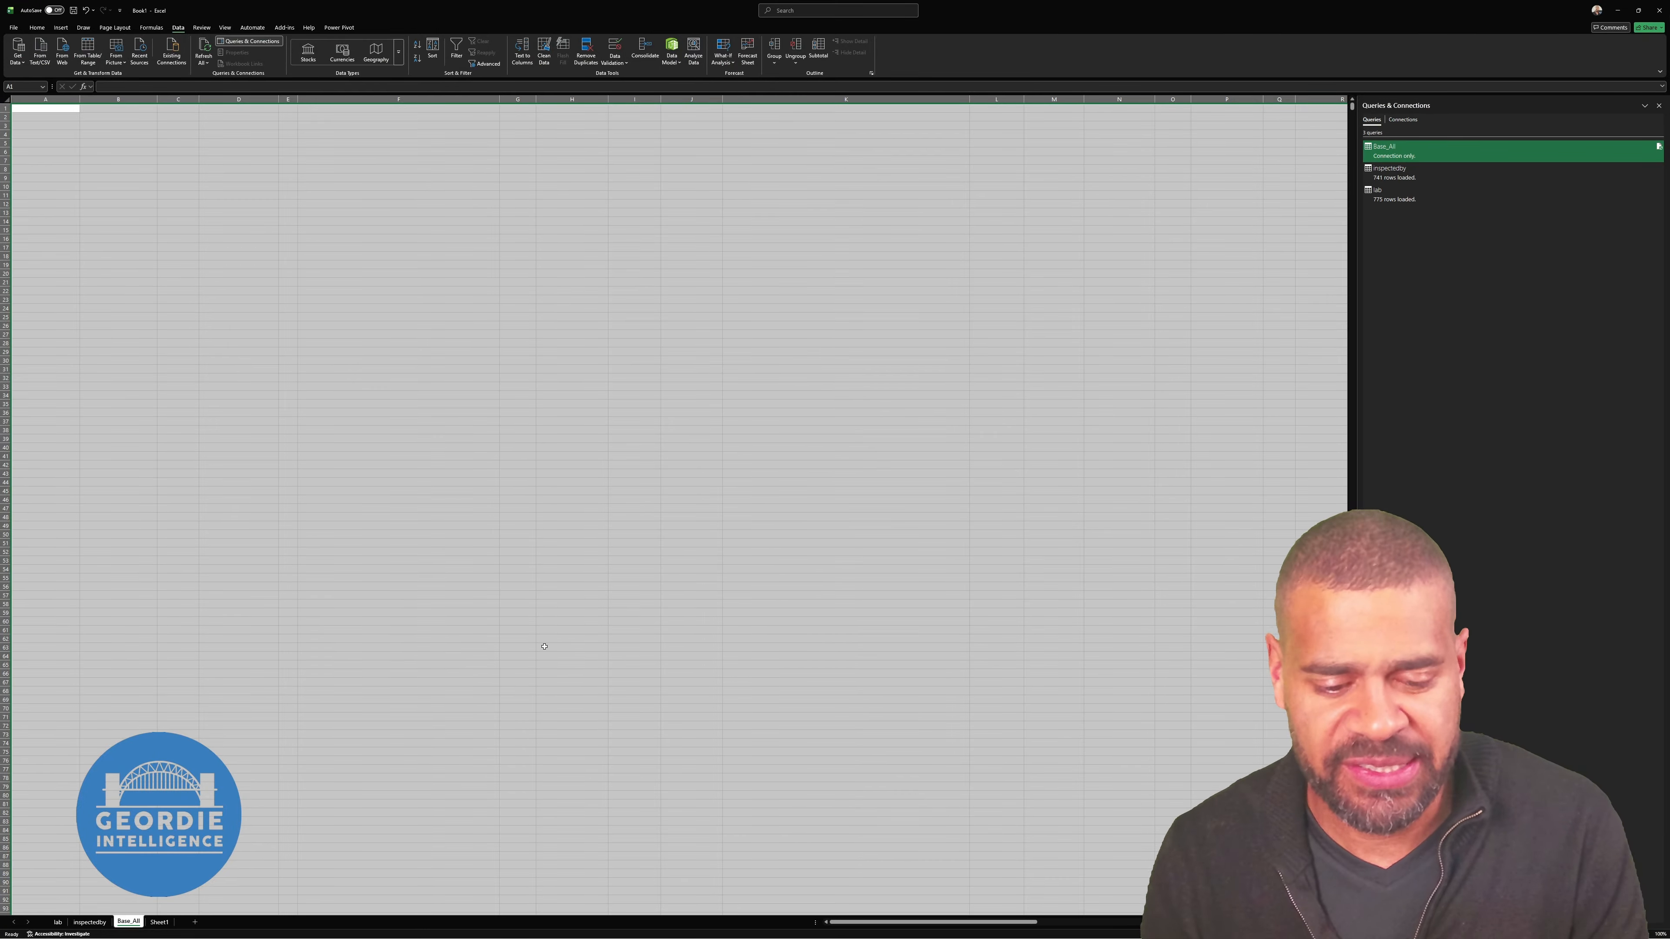
Delete the Base_All worksheet permanently
right_click(126, 923)
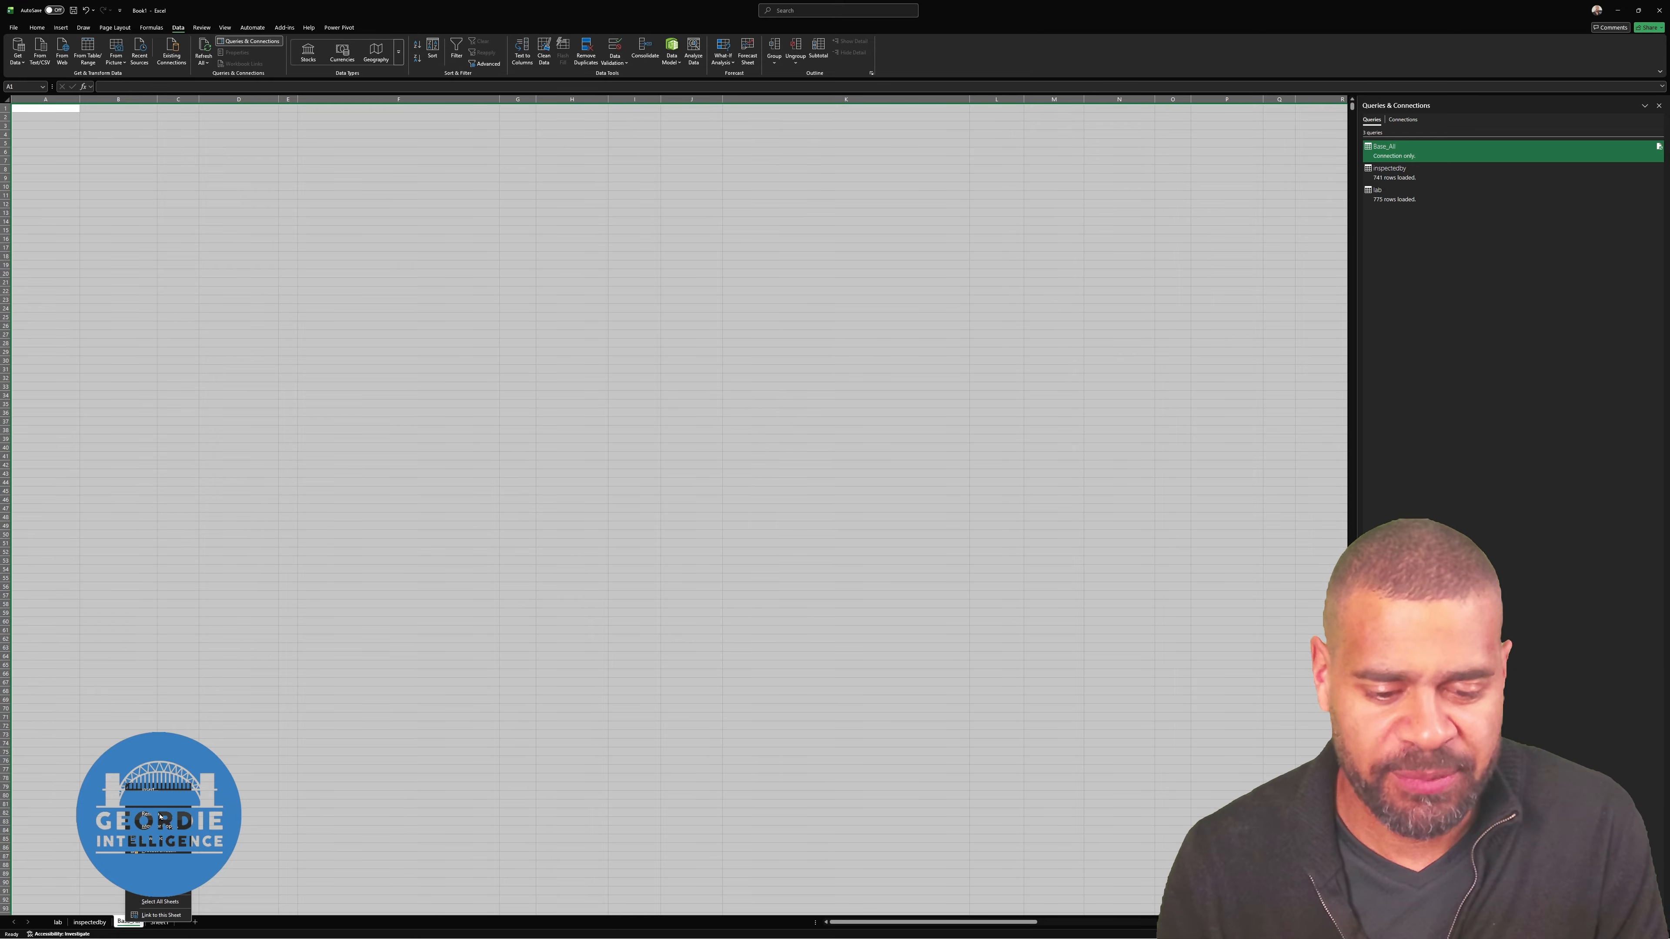
click(148, 802)
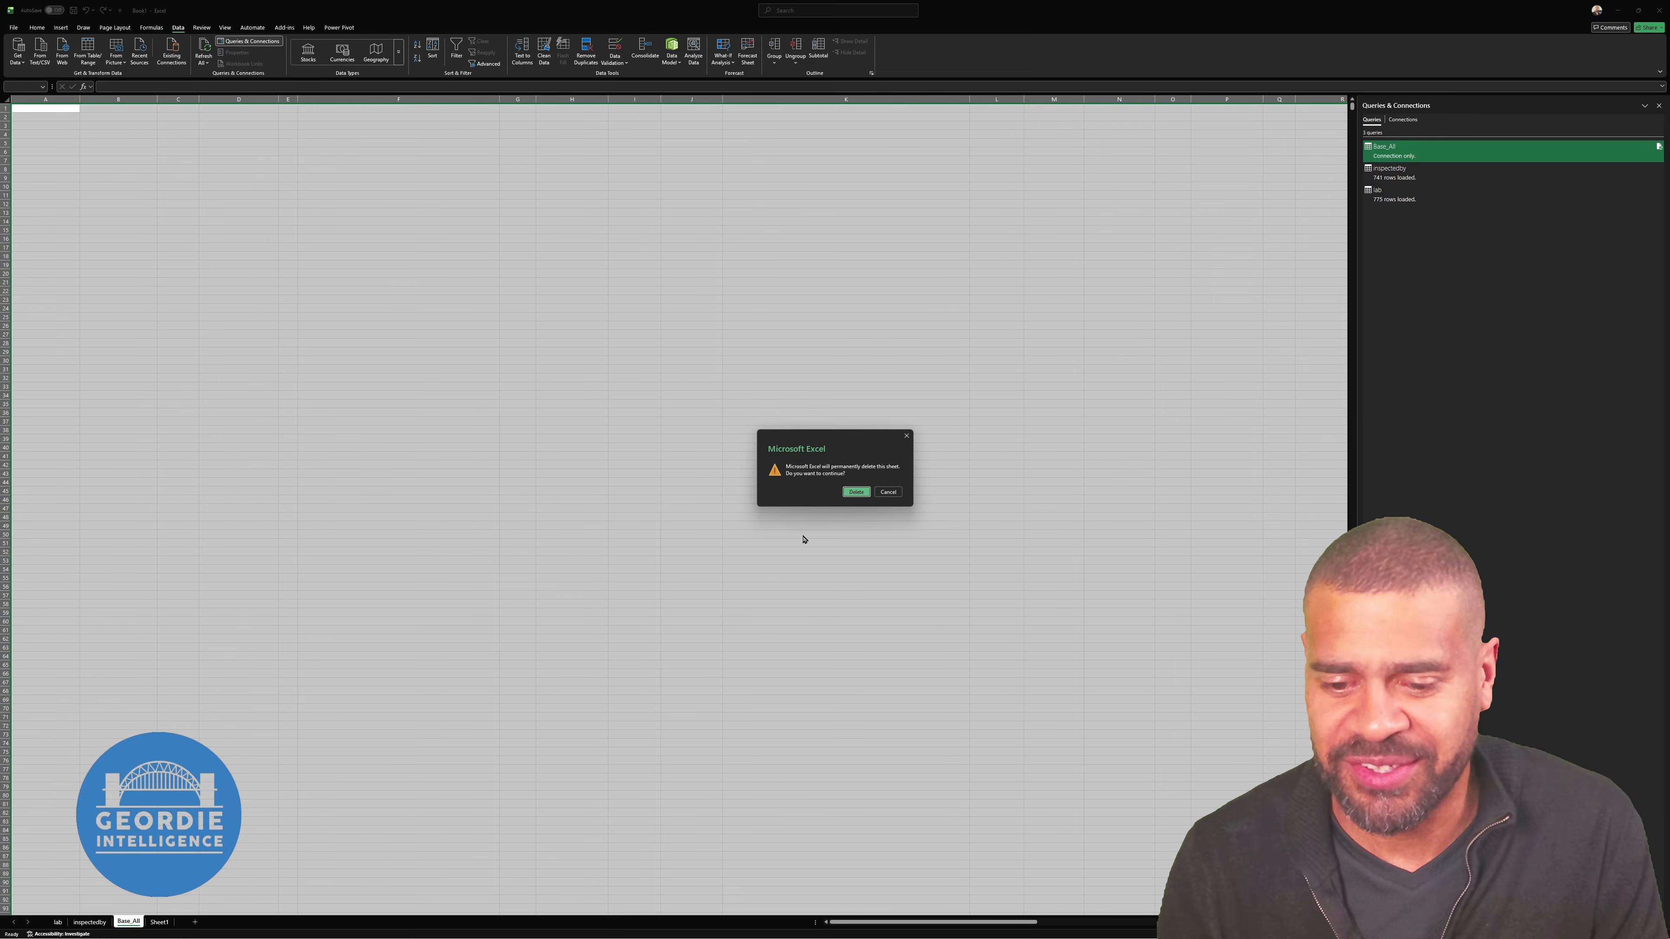
click(855, 492)
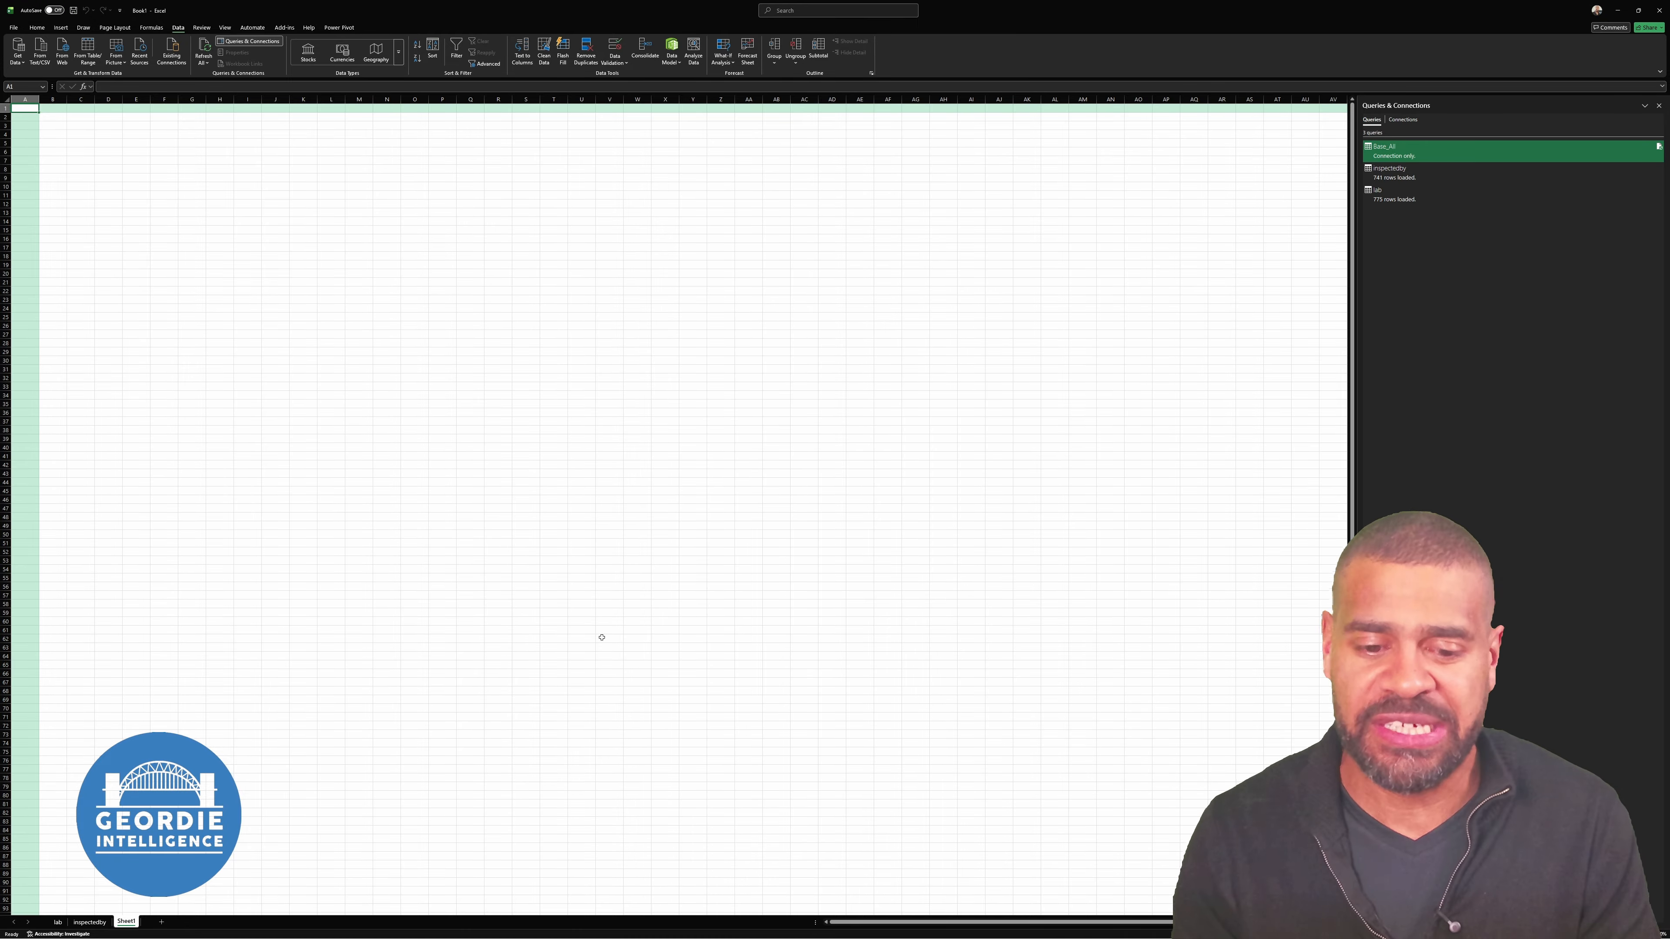
Add a column headed "lab" next to lab_name in the table on the lab sheet, starting in B1
click(60, 922)
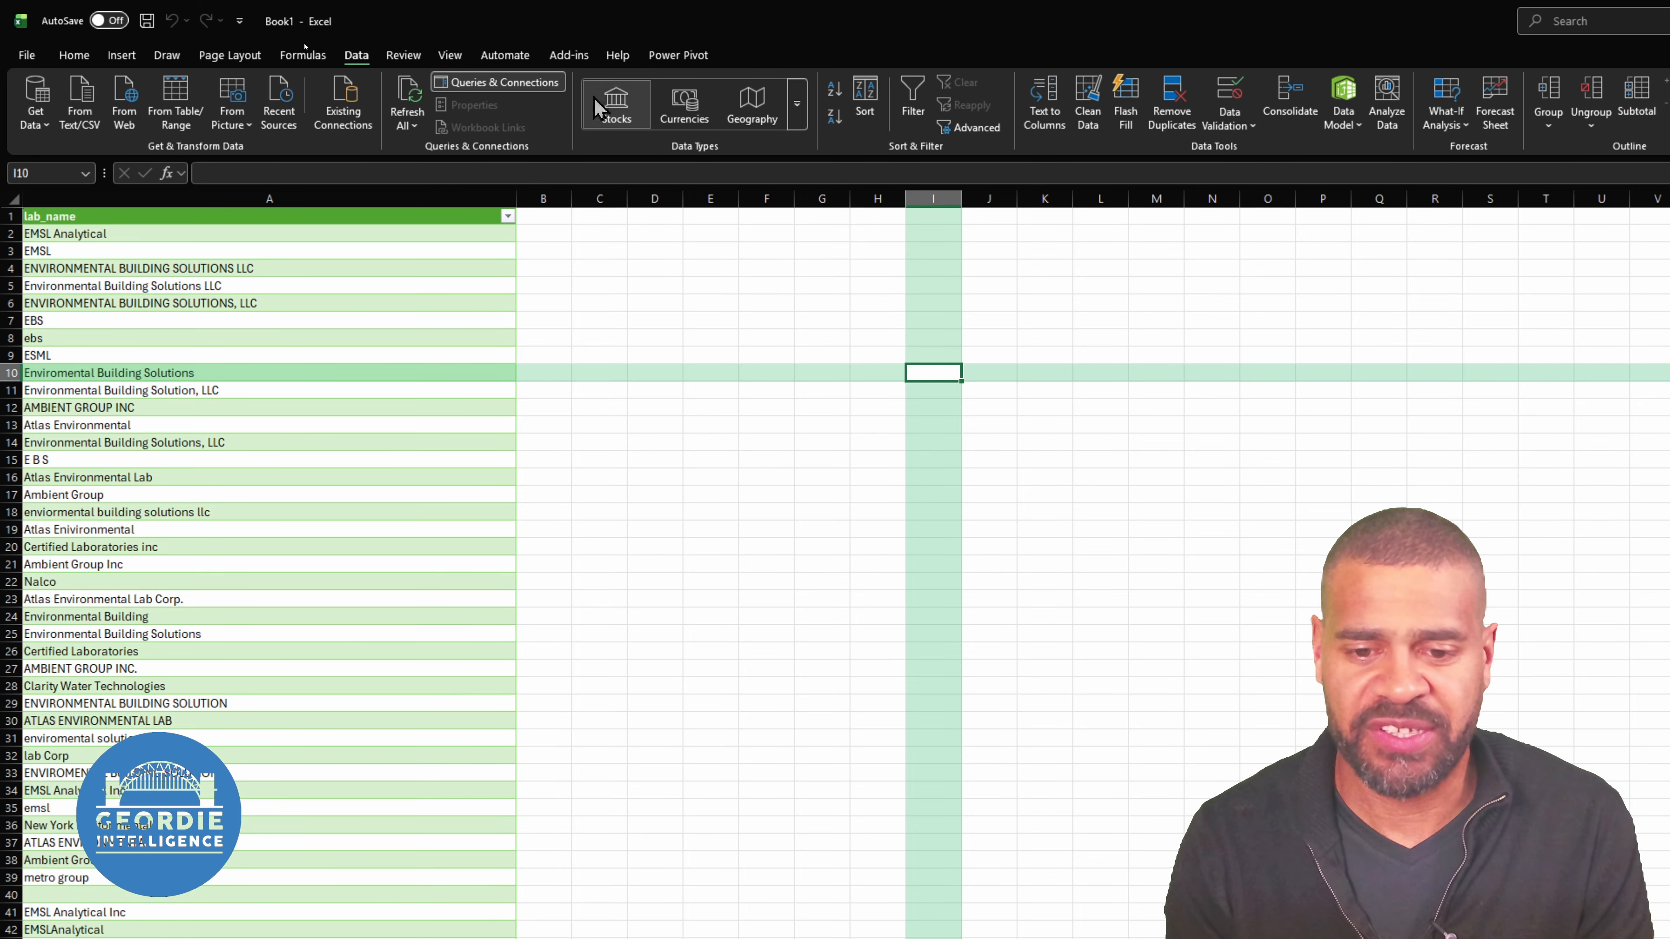
click(195, 424)
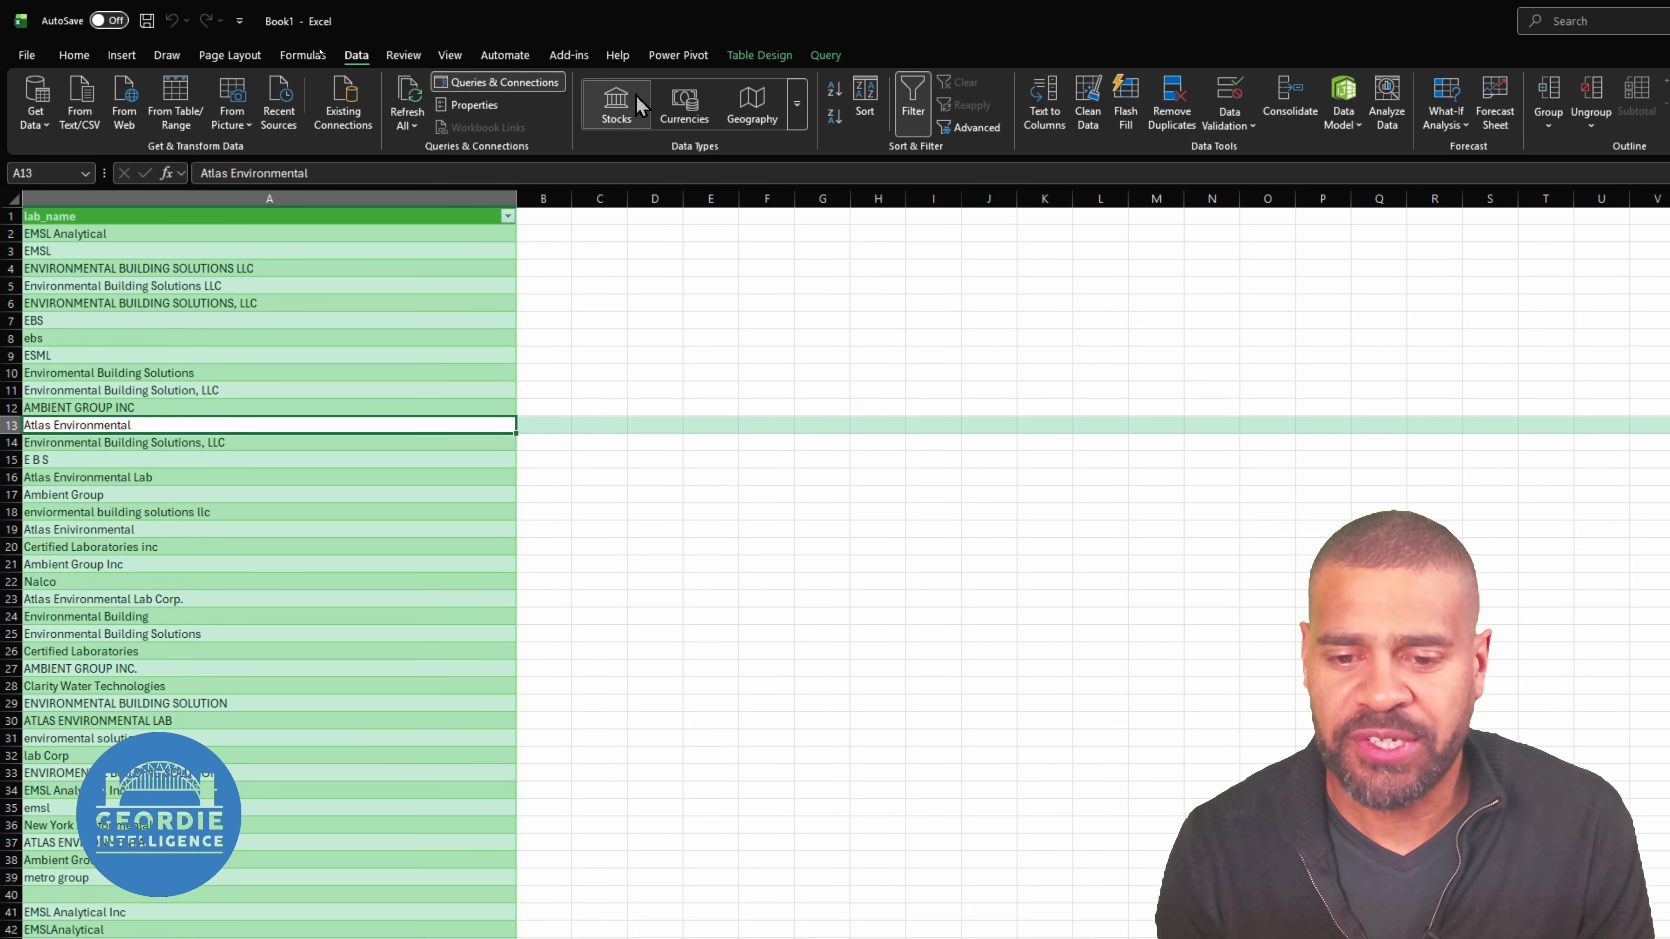
click(756, 56)
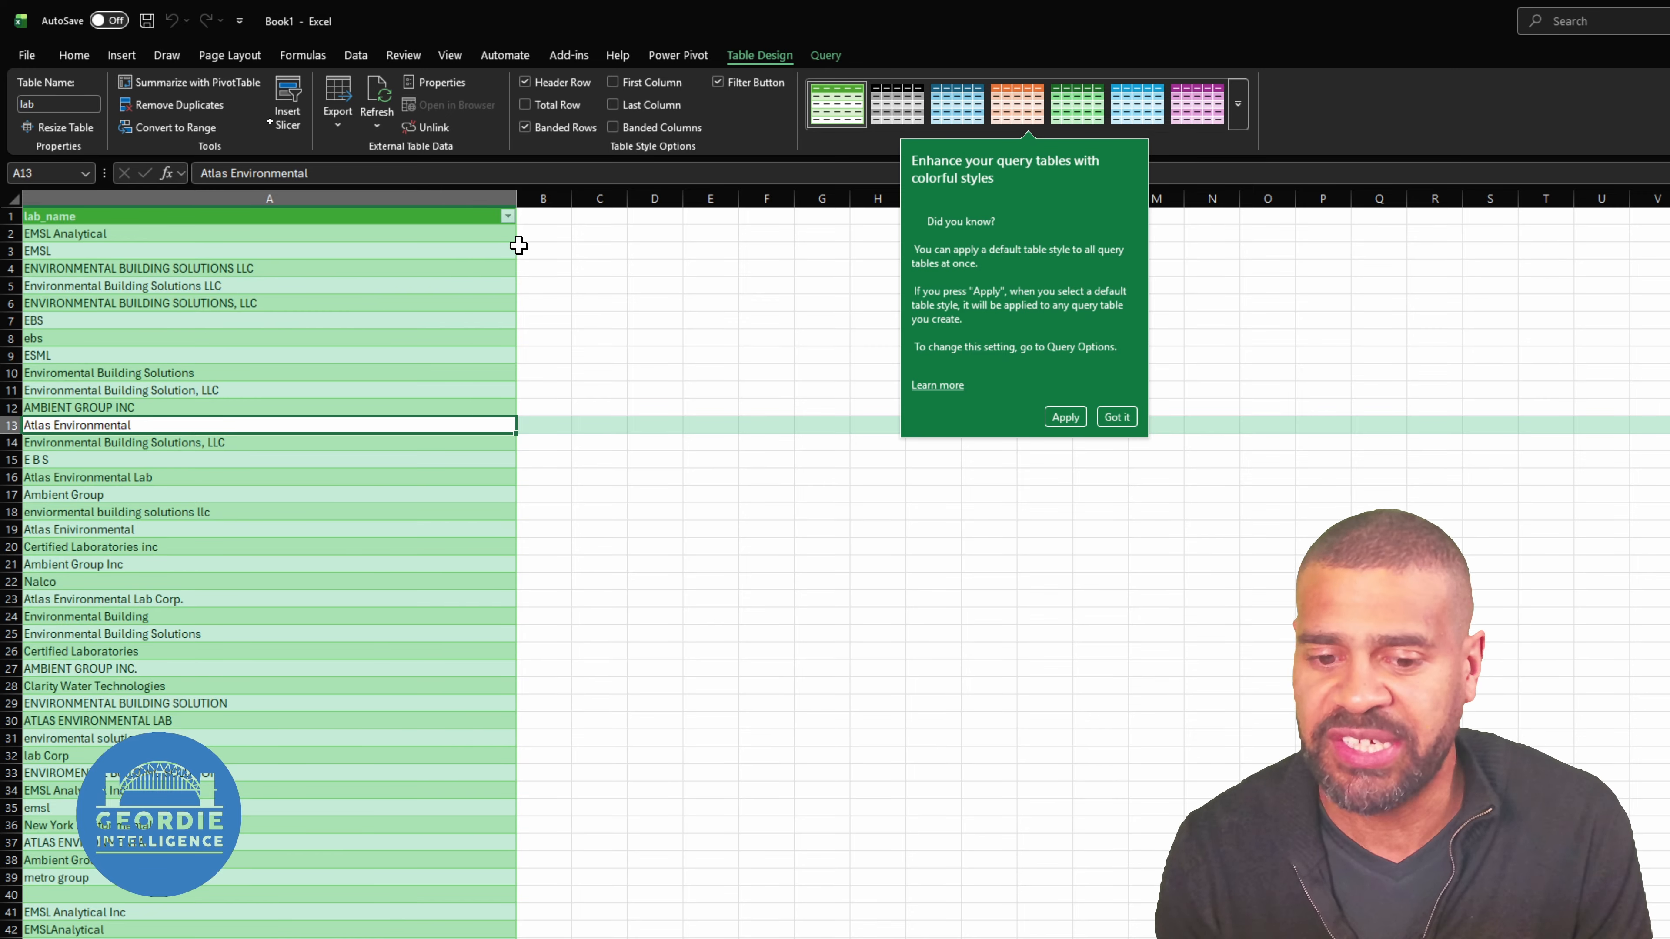
click(1117, 417)
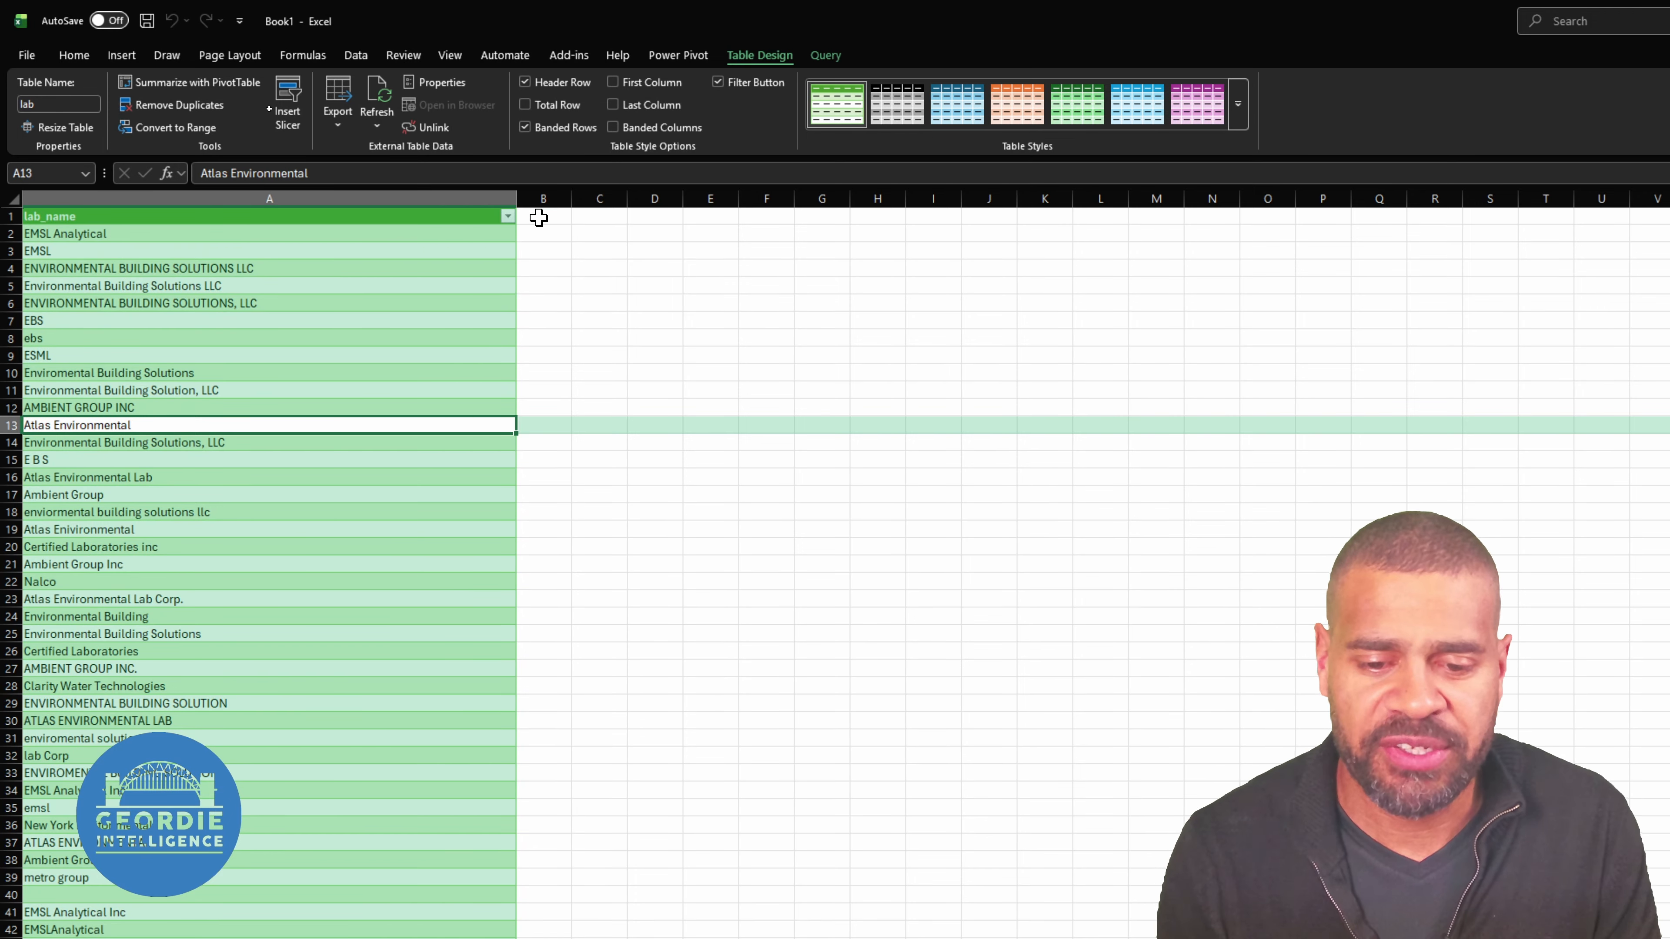
click(539, 217)
text(l)
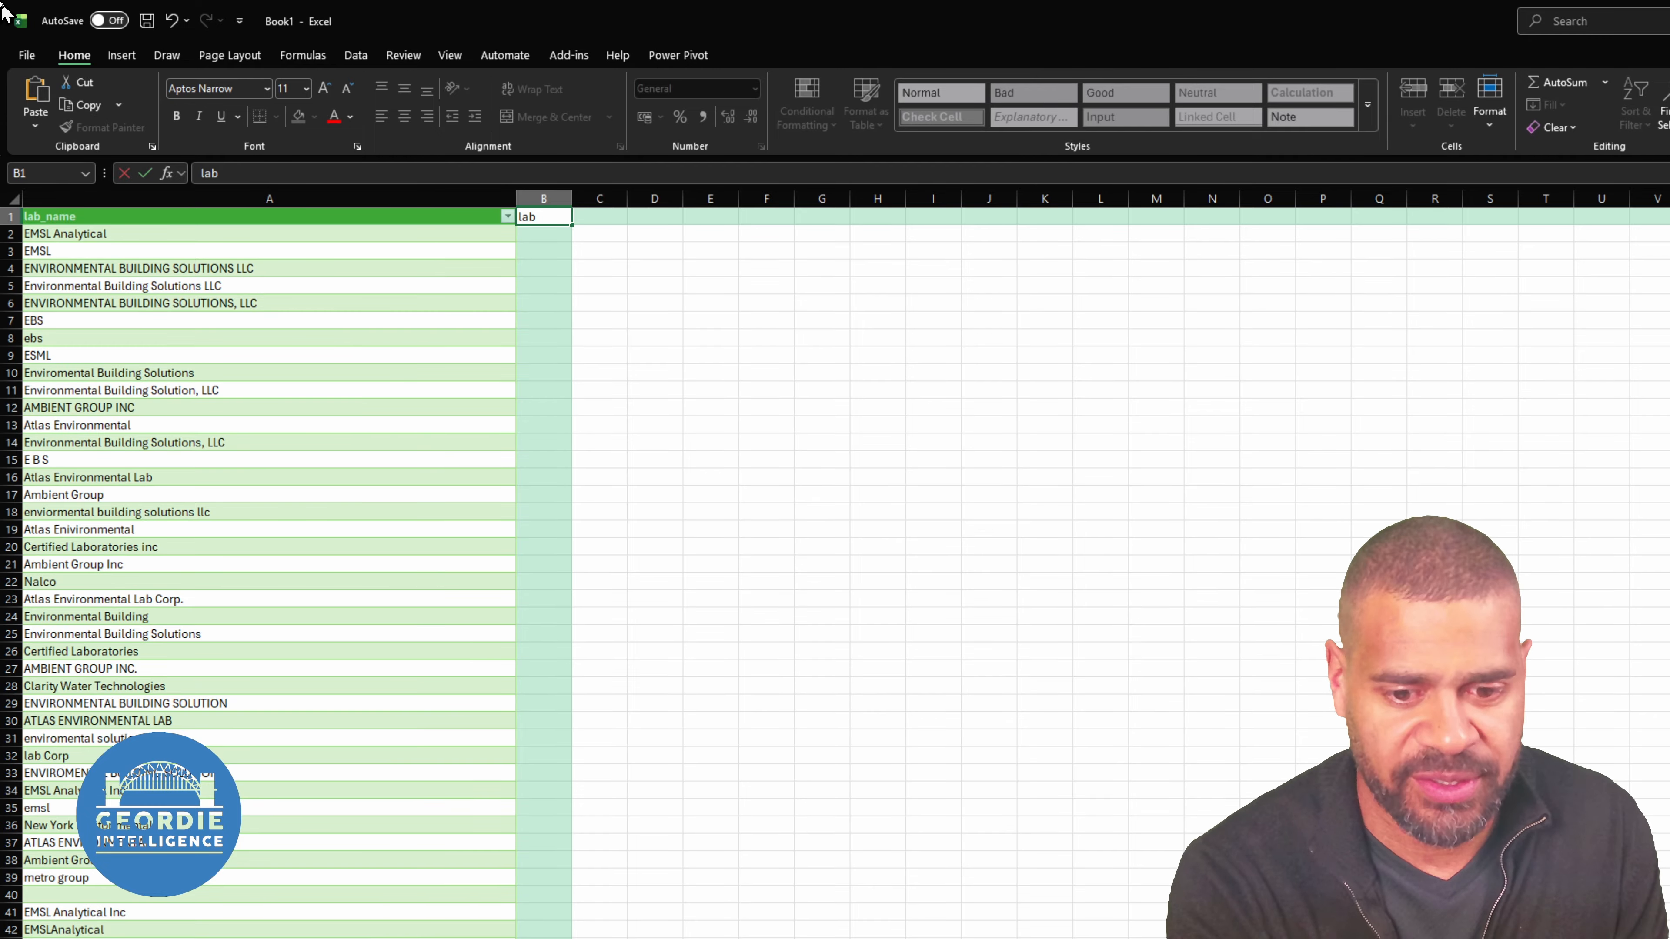
text(ab)
key(Return)
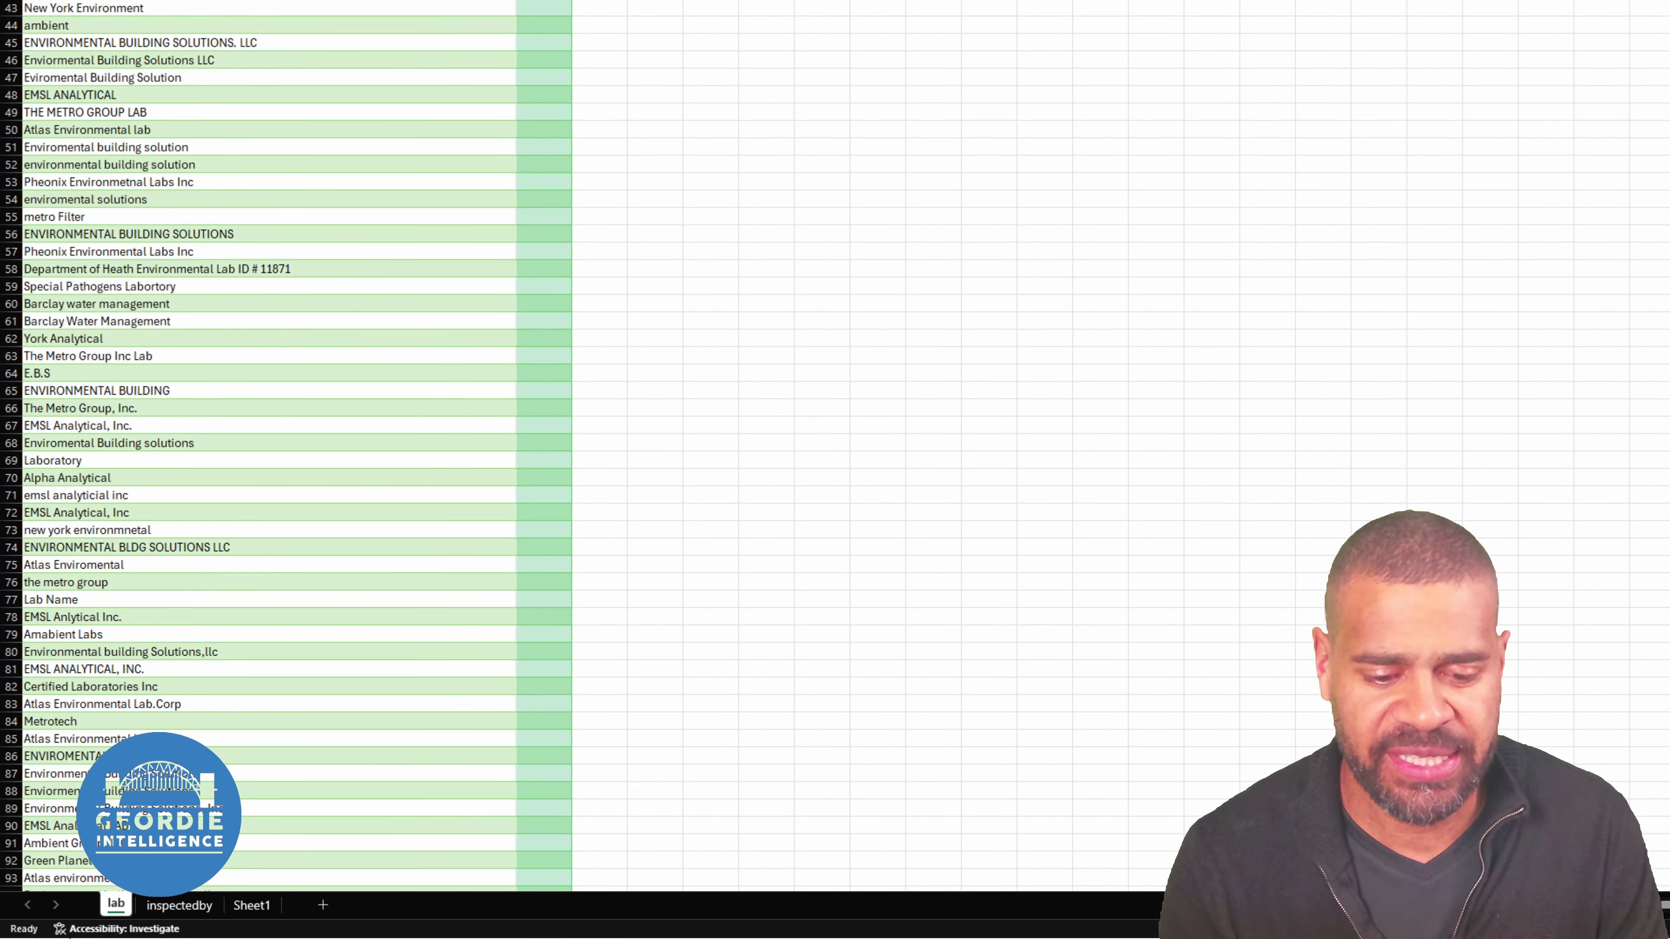
Add a column headed "inspectedby" next to inspection_by_firm on the inspectedby sheet and widen it to fit the header
click(178, 905)
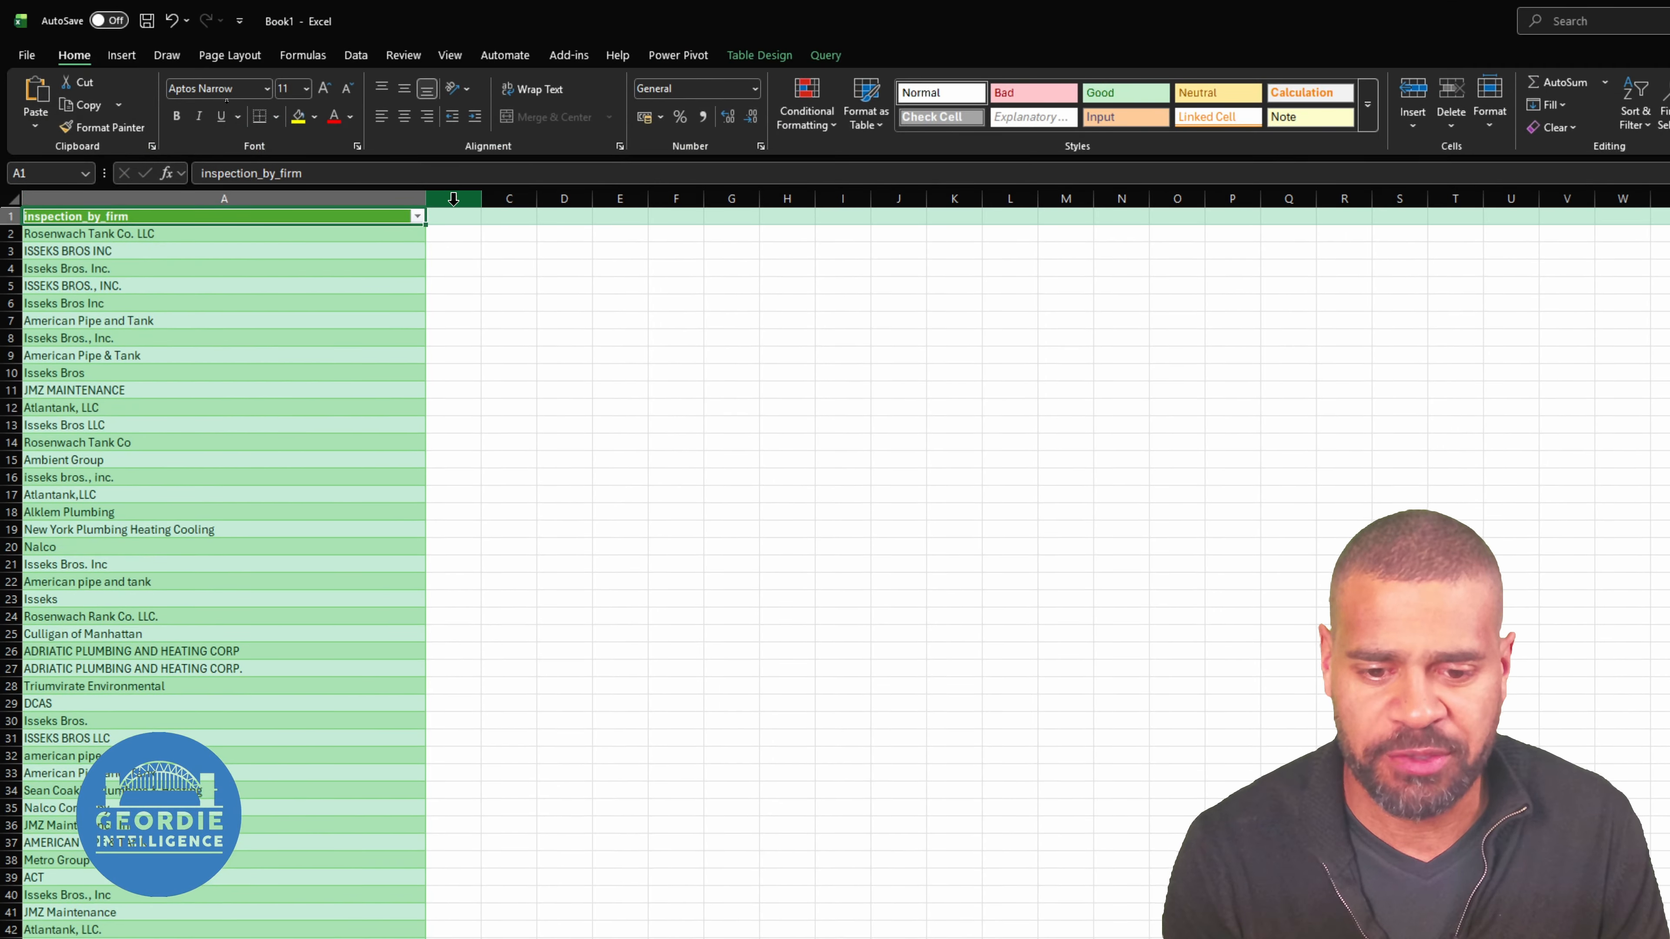
click(454, 199)
text(inste)
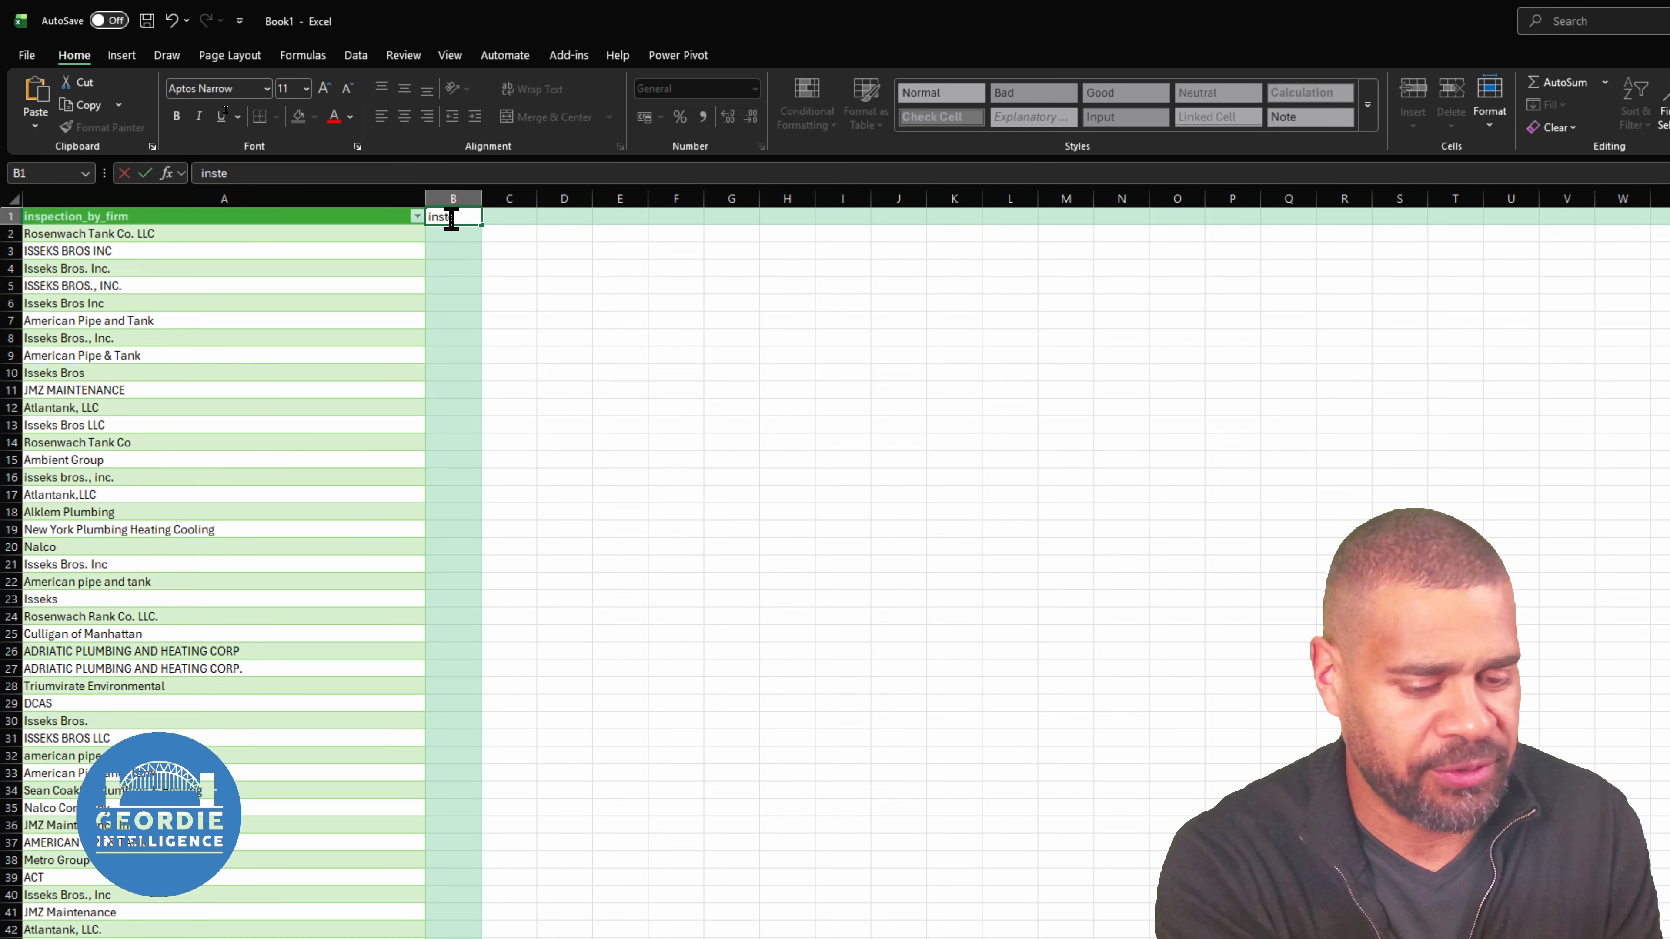
text(pected)
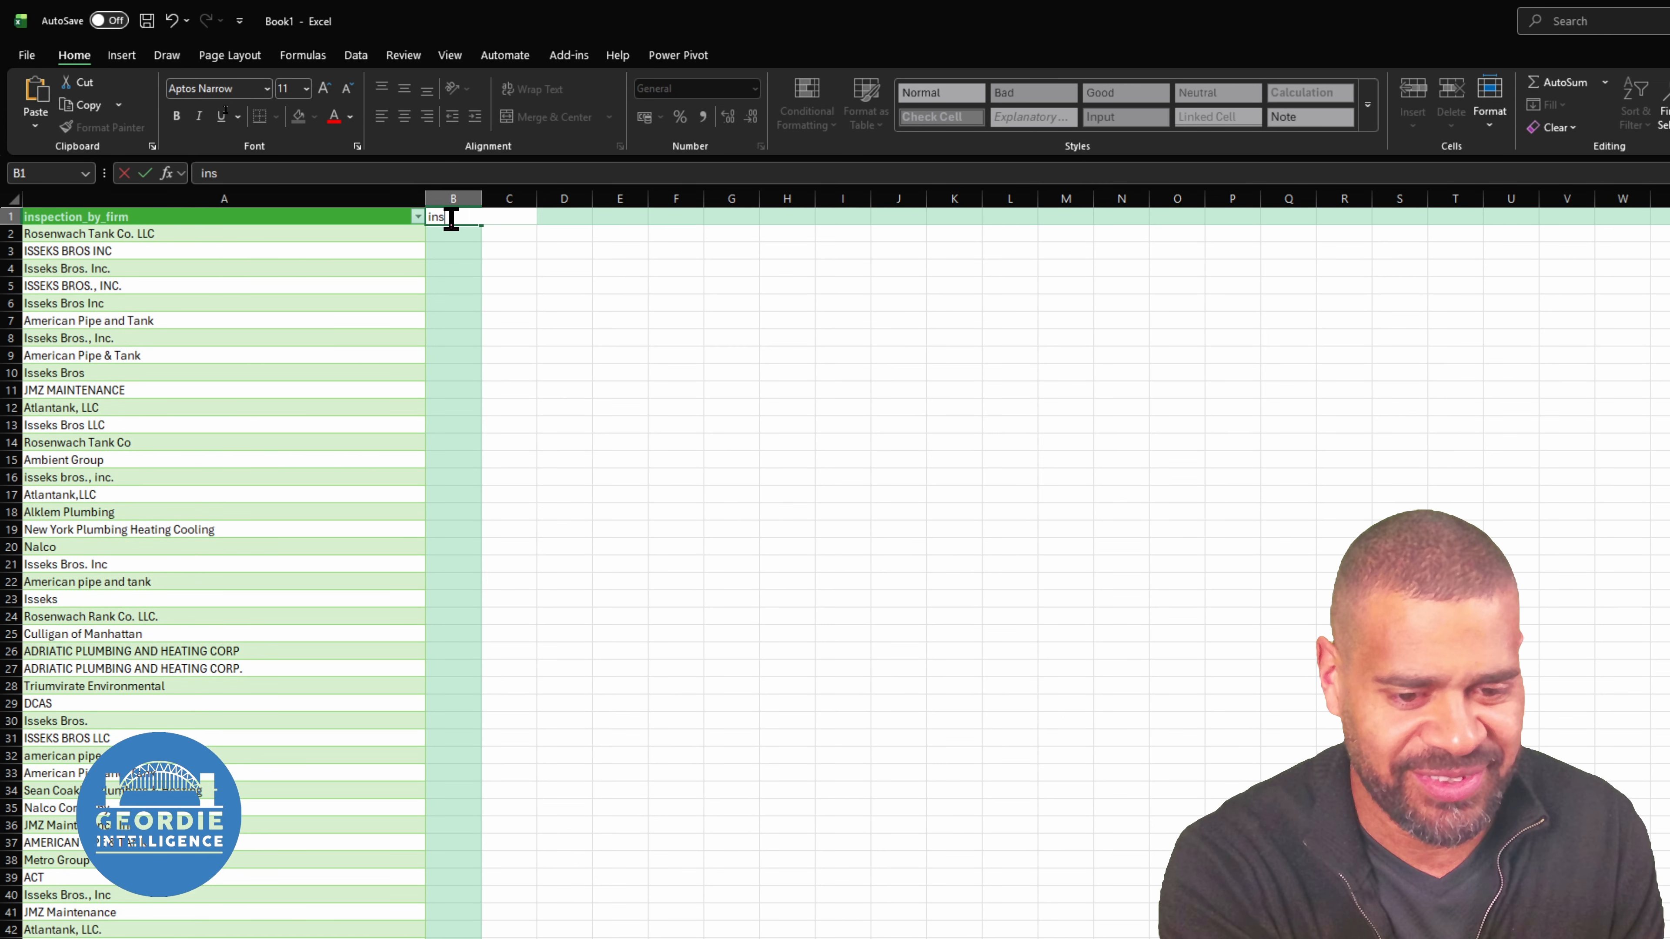
text(ctedby)
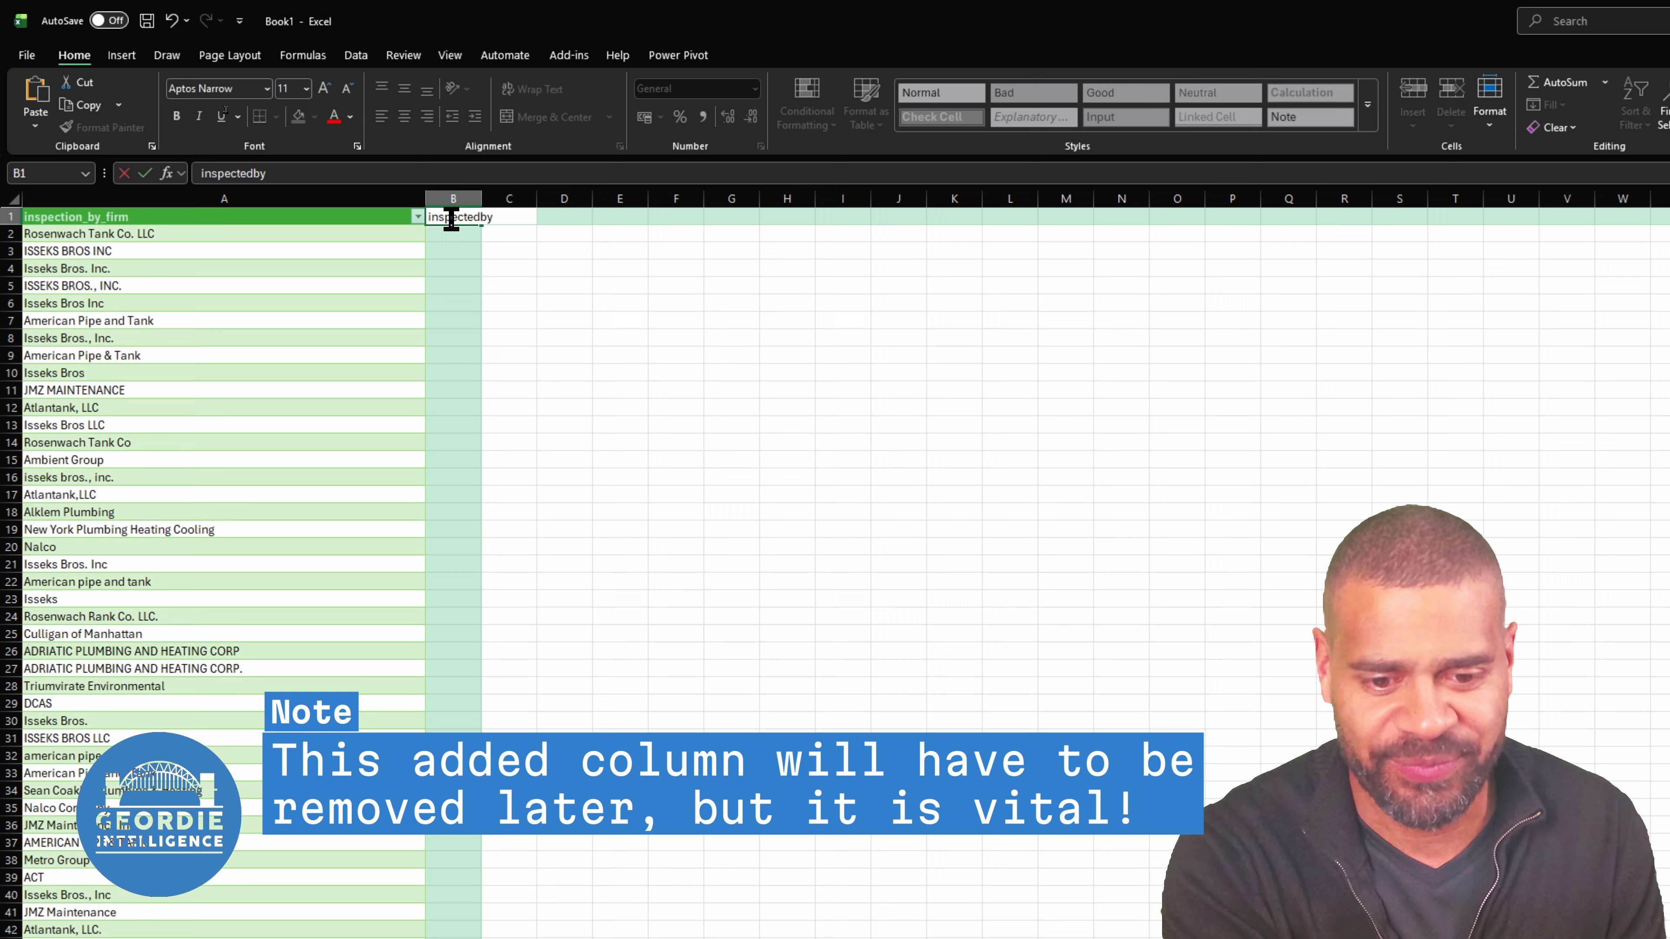
key(Return)
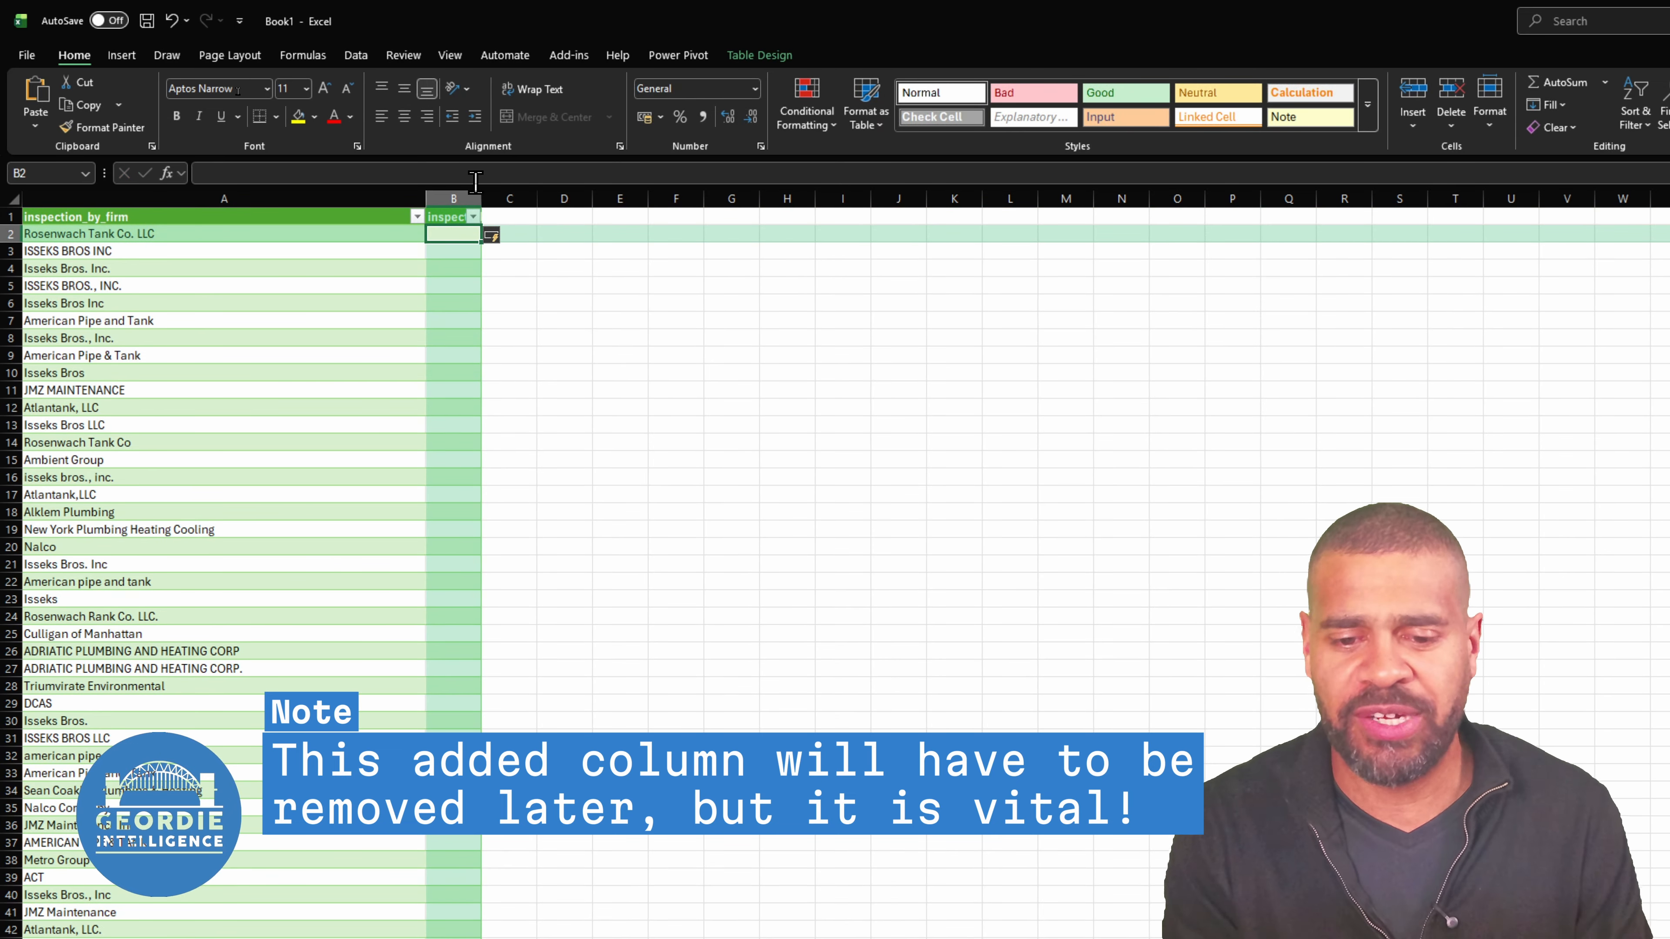
drag(481, 198, 615, 196)
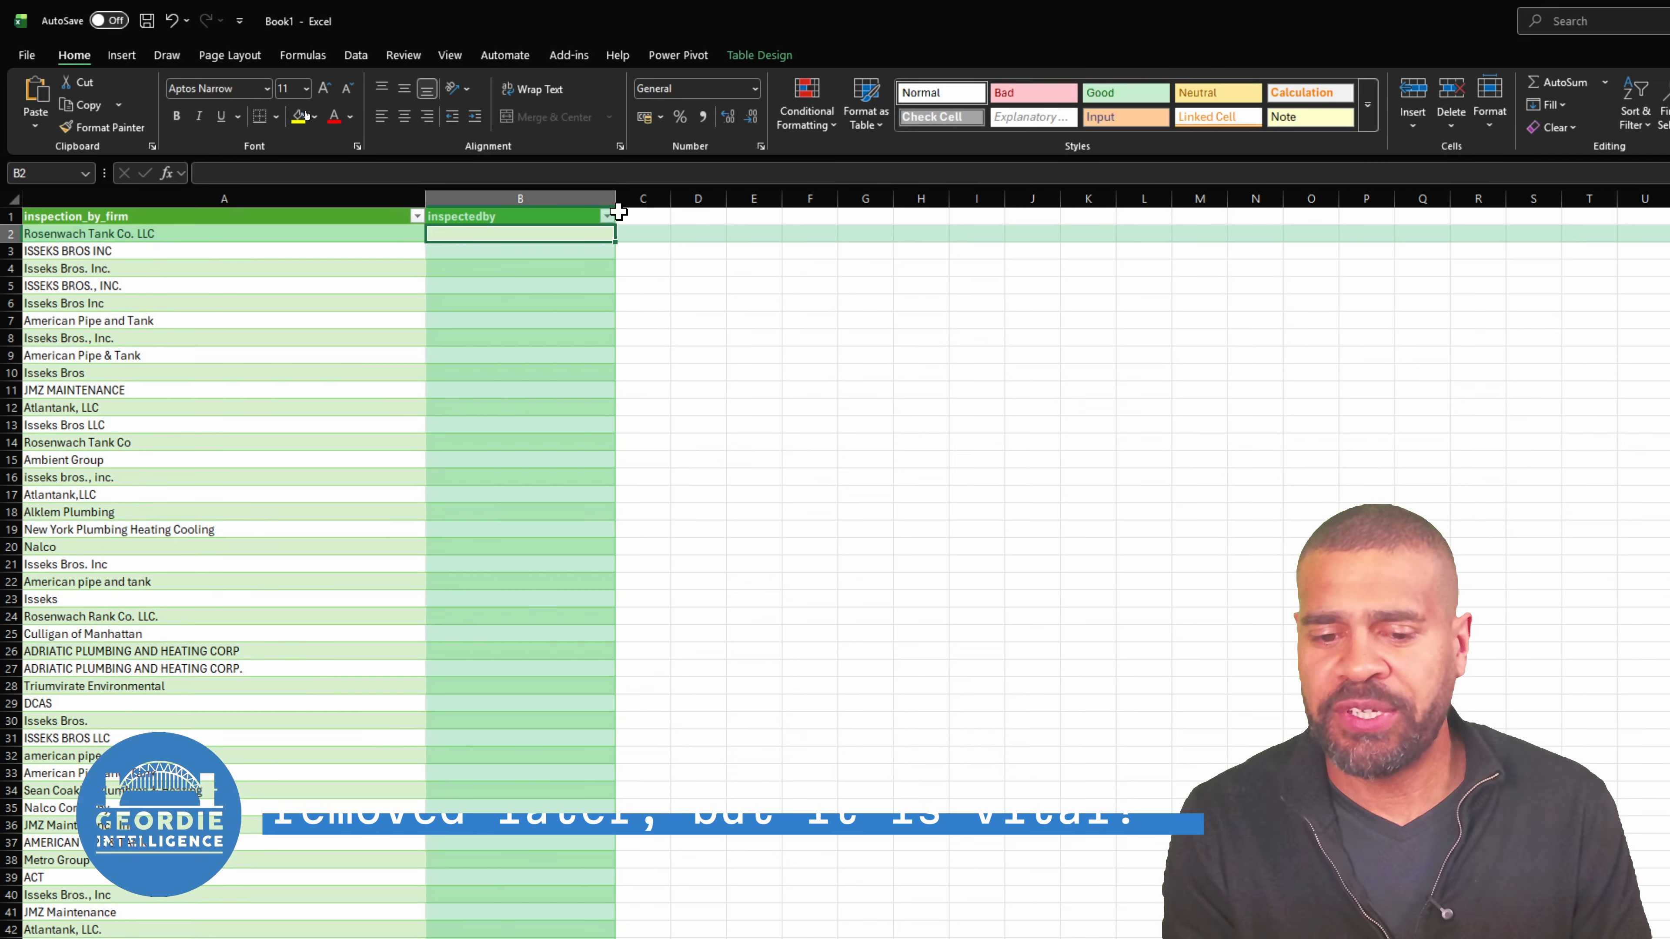
Sort the table on the inspectedby sheet by inspection_by_firm from A to Z
drag(219, 232, 213, 826)
scroll(213, 743, down, 5)
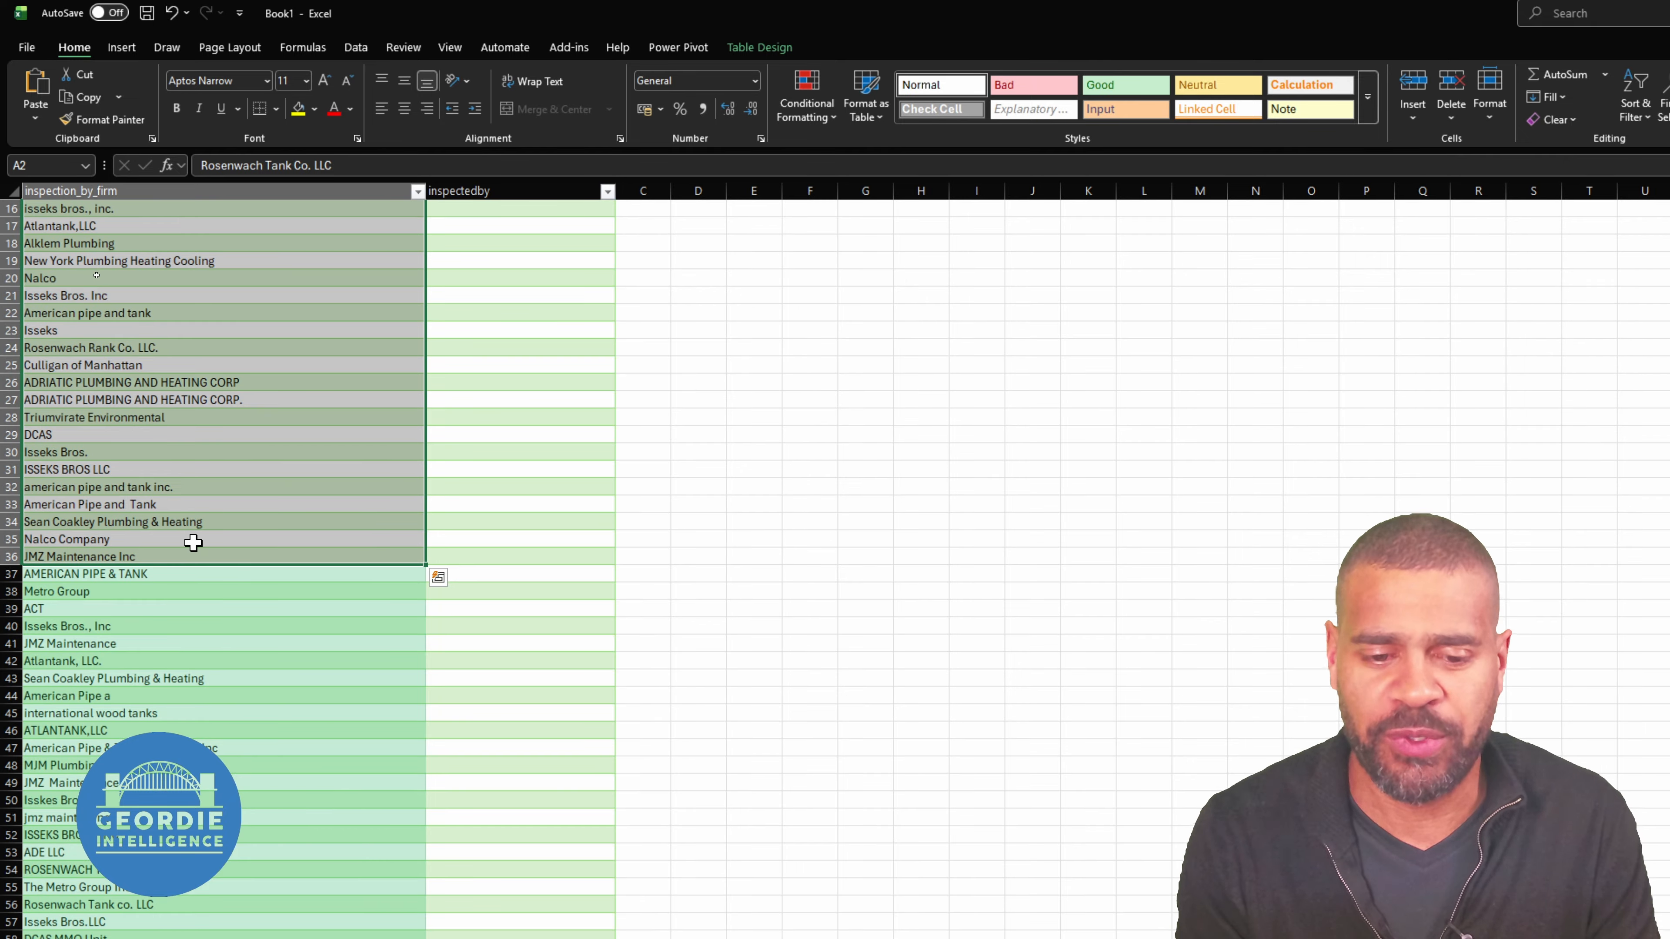
scroll(192, 548, up, 4)
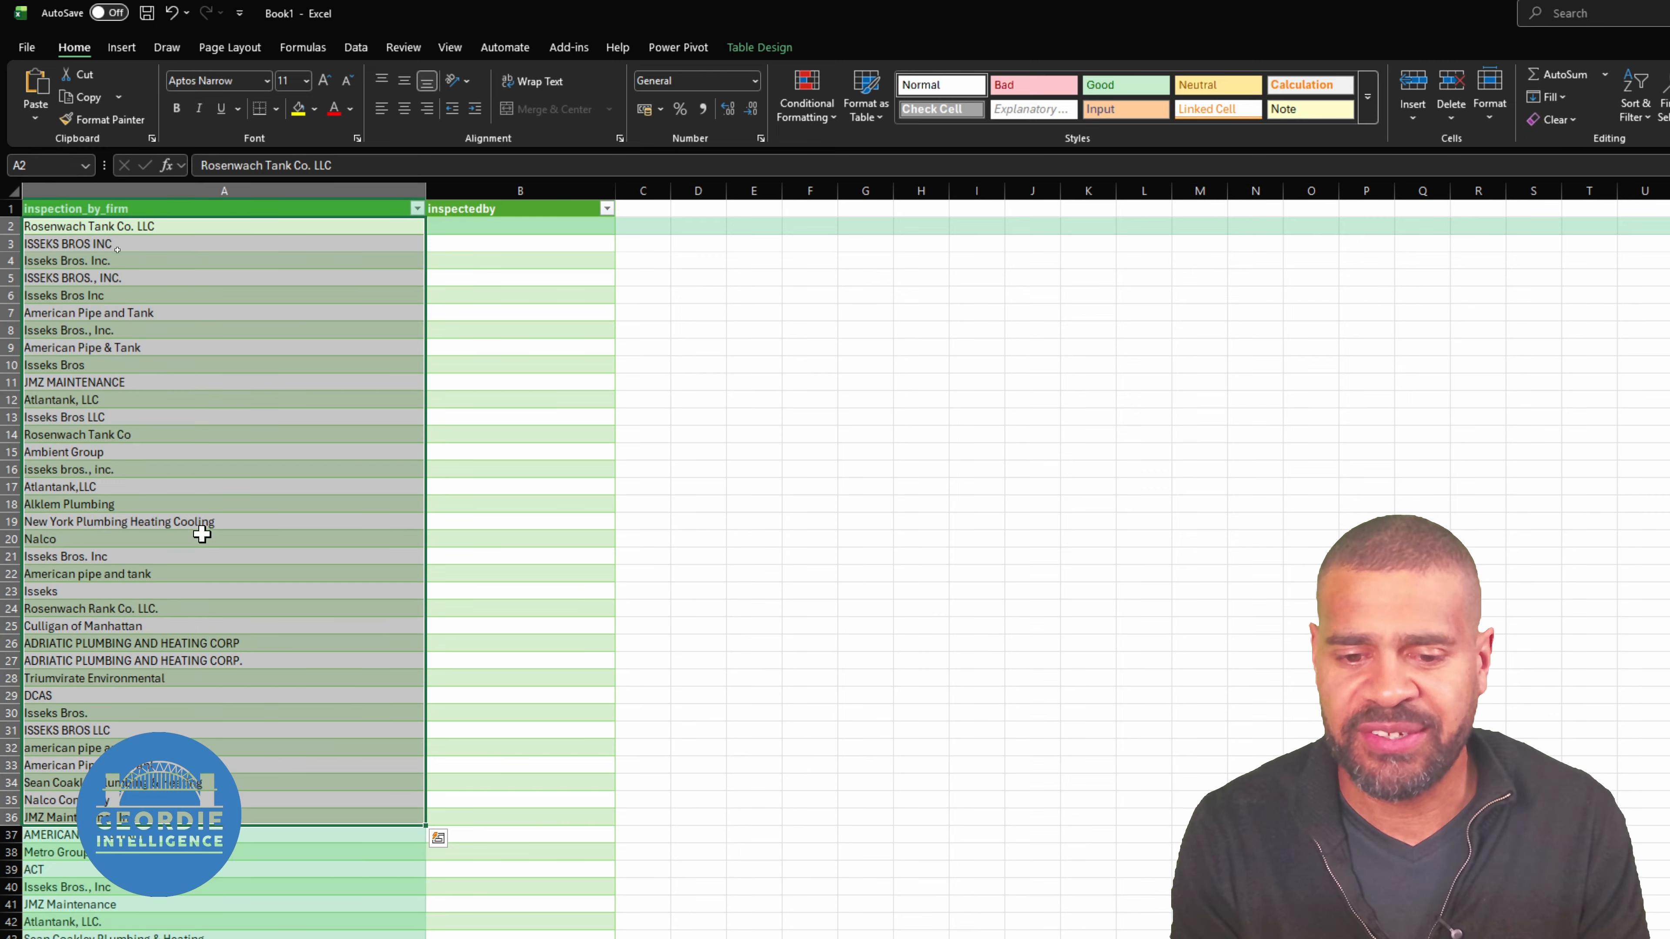
click(479, 224)
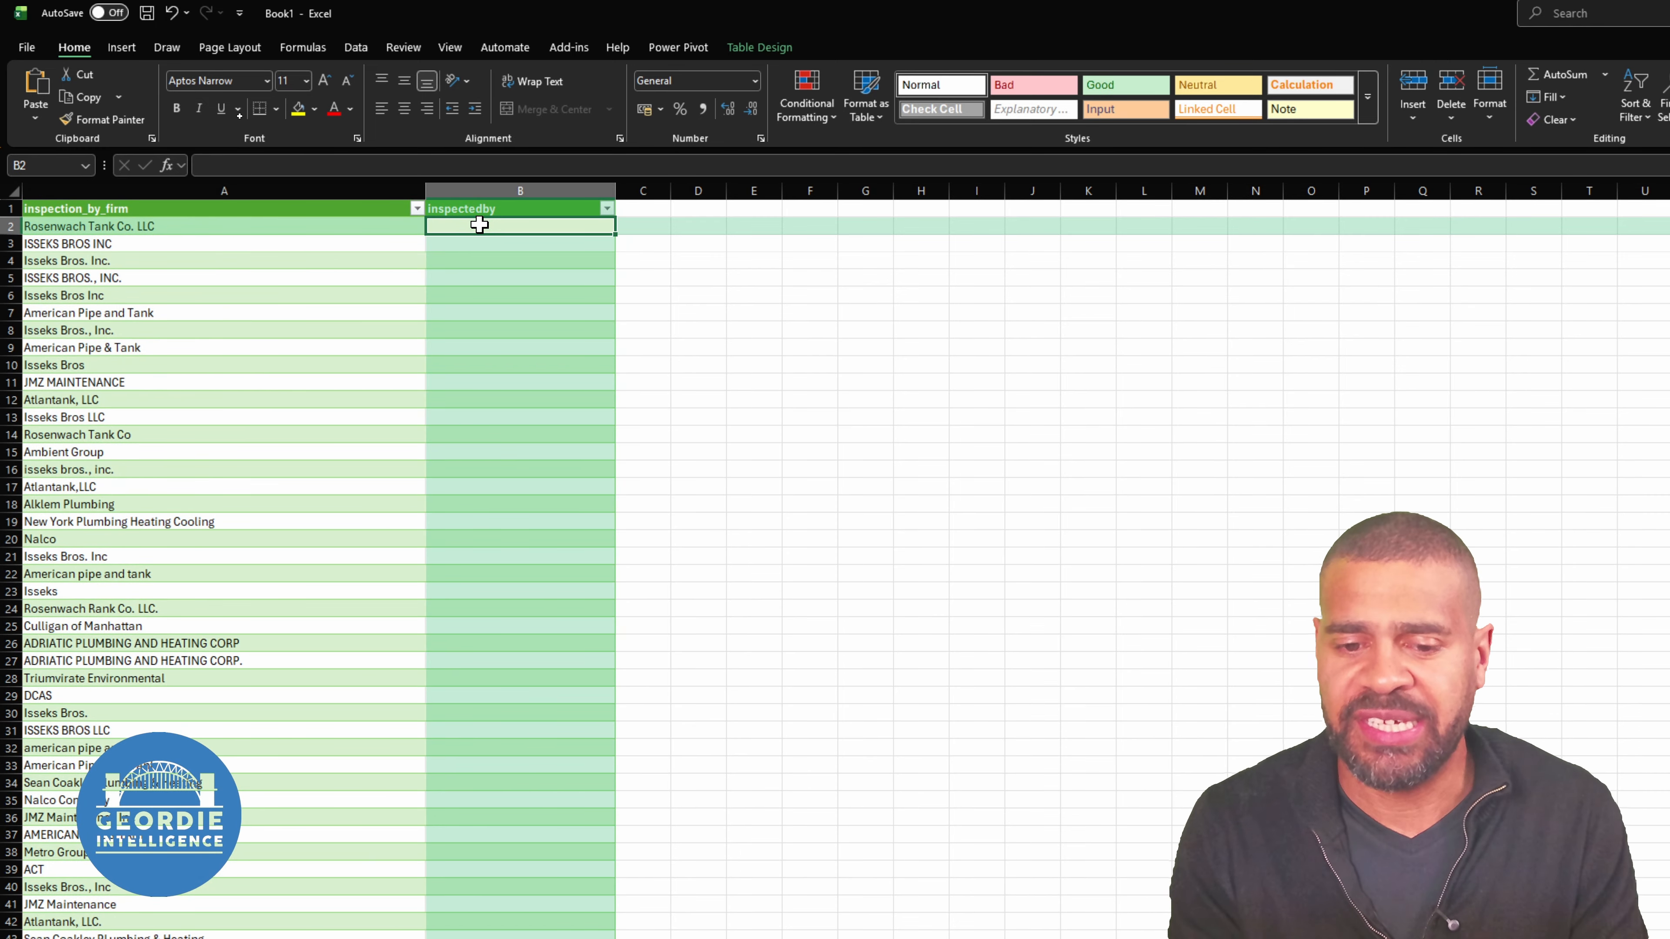
click(417, 209)
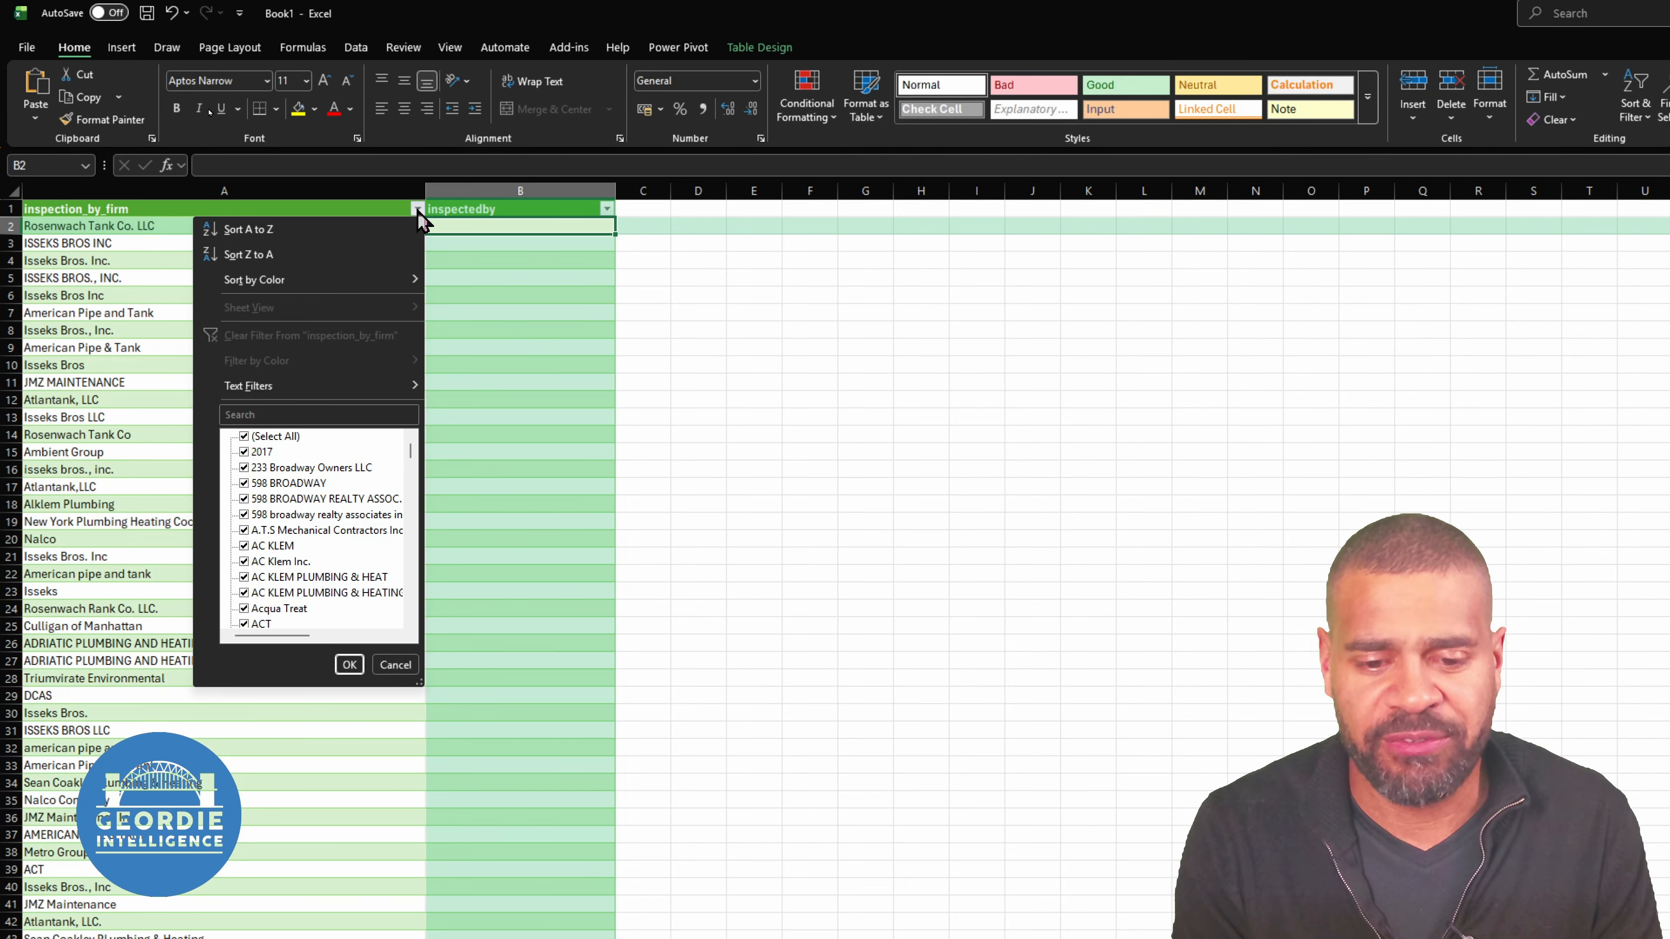
click(258, 232)
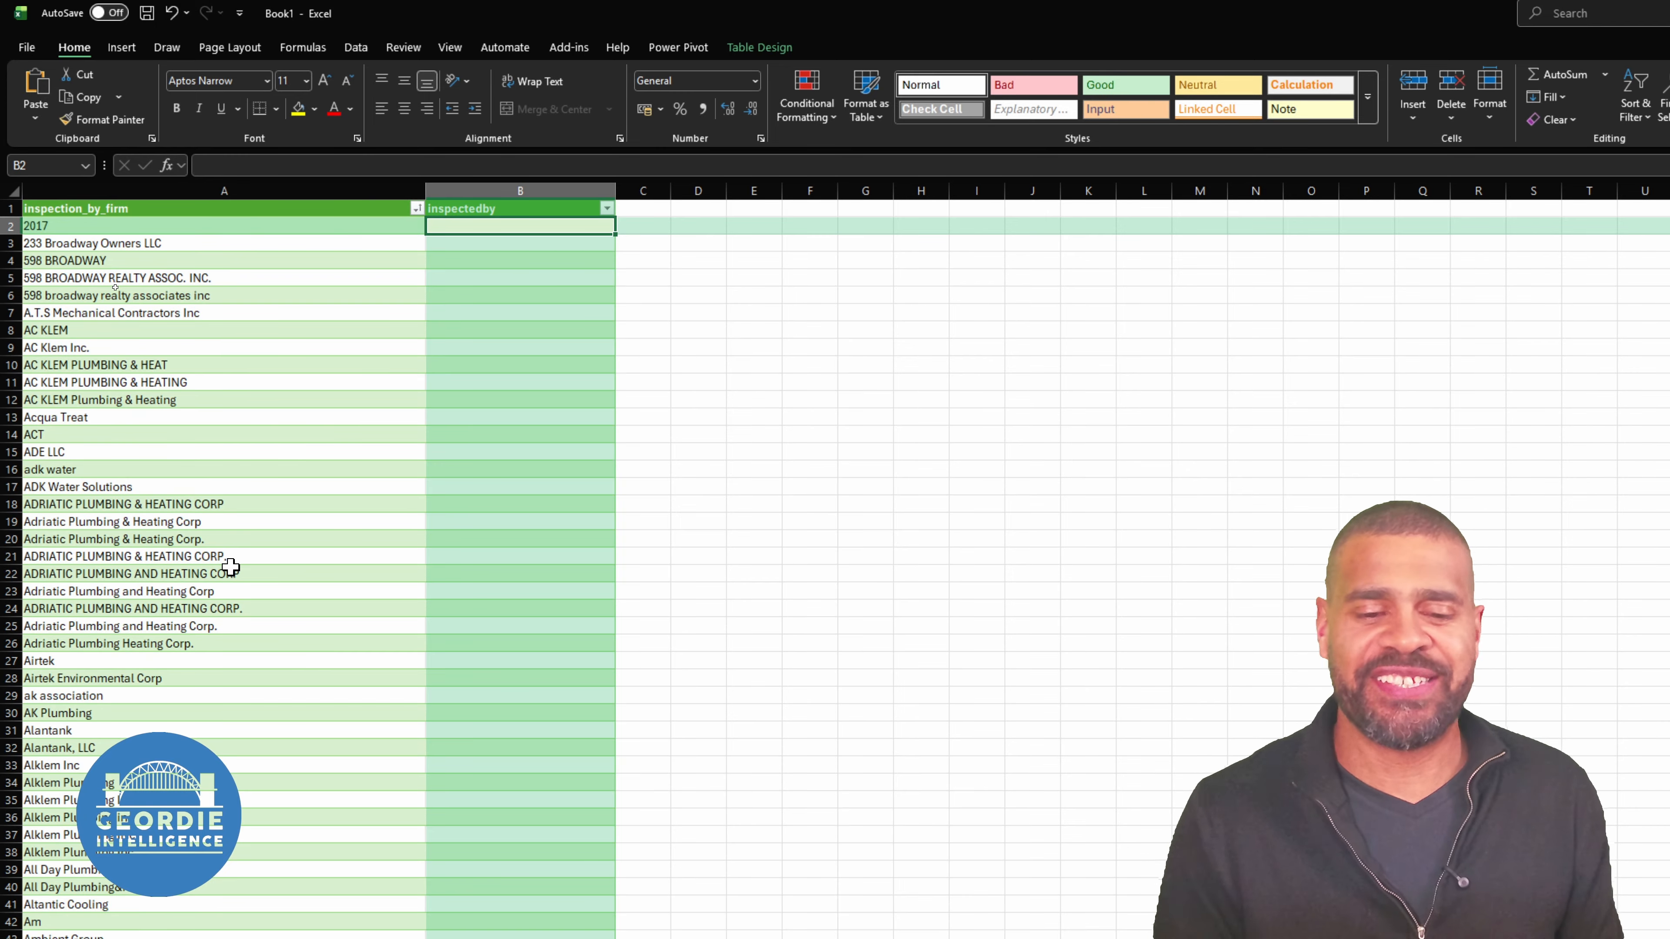
click(164, 208)
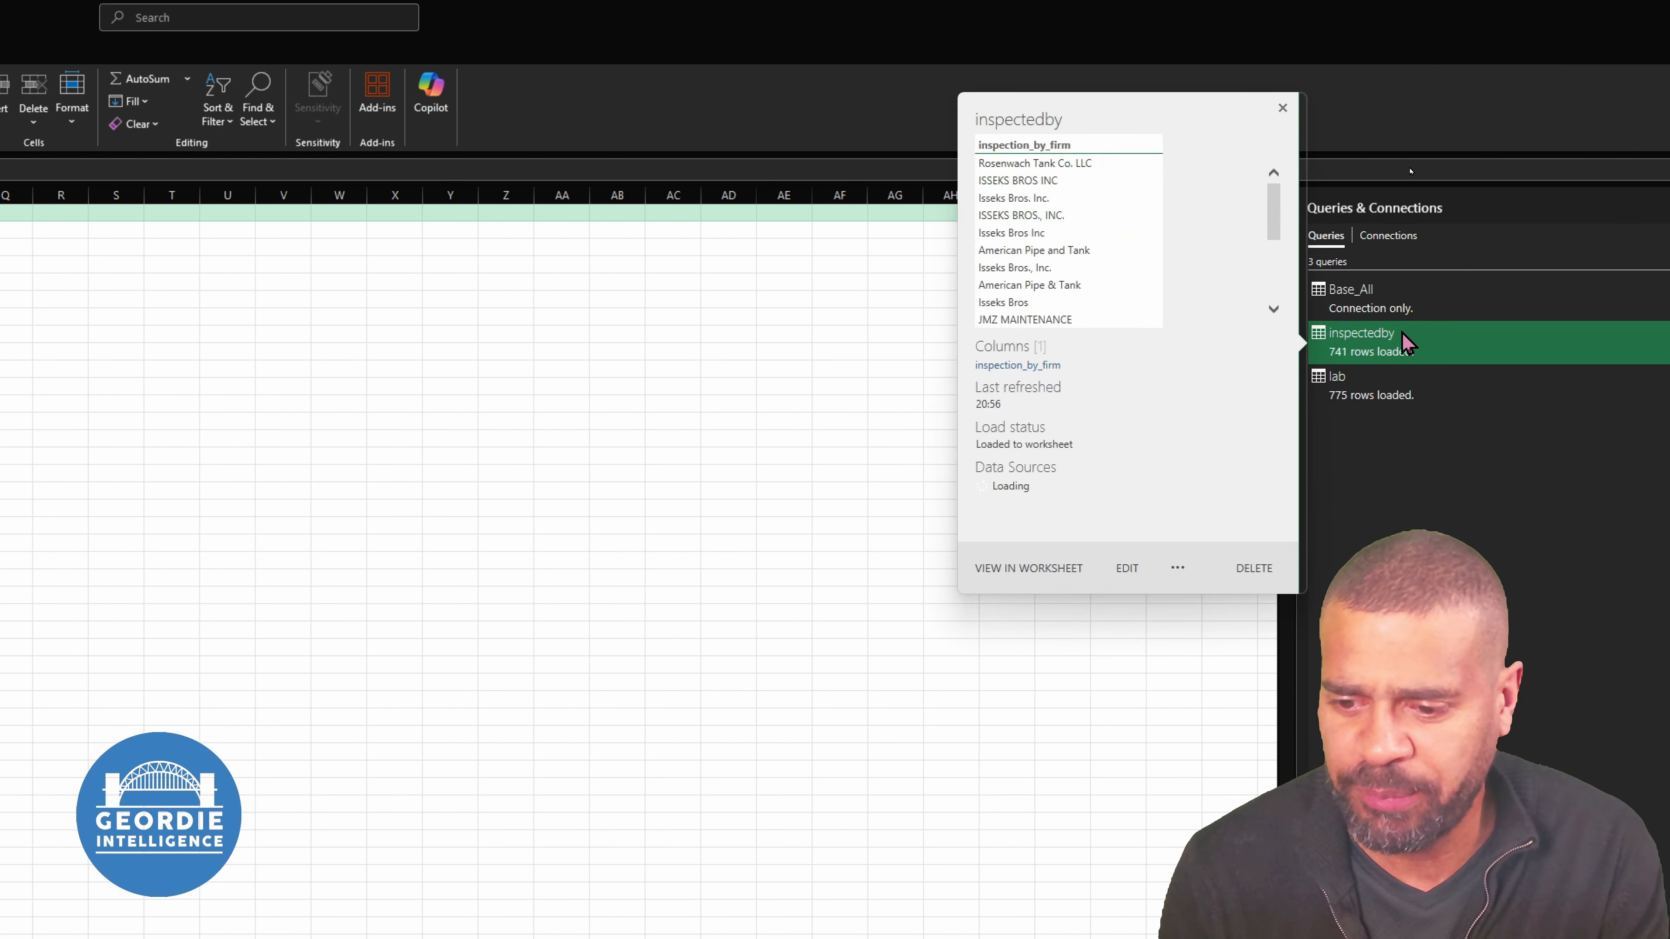
Open the inspectedby query for editing in Power Query and check the options available for its Removed Duplicates step
right_click(1404, 339)
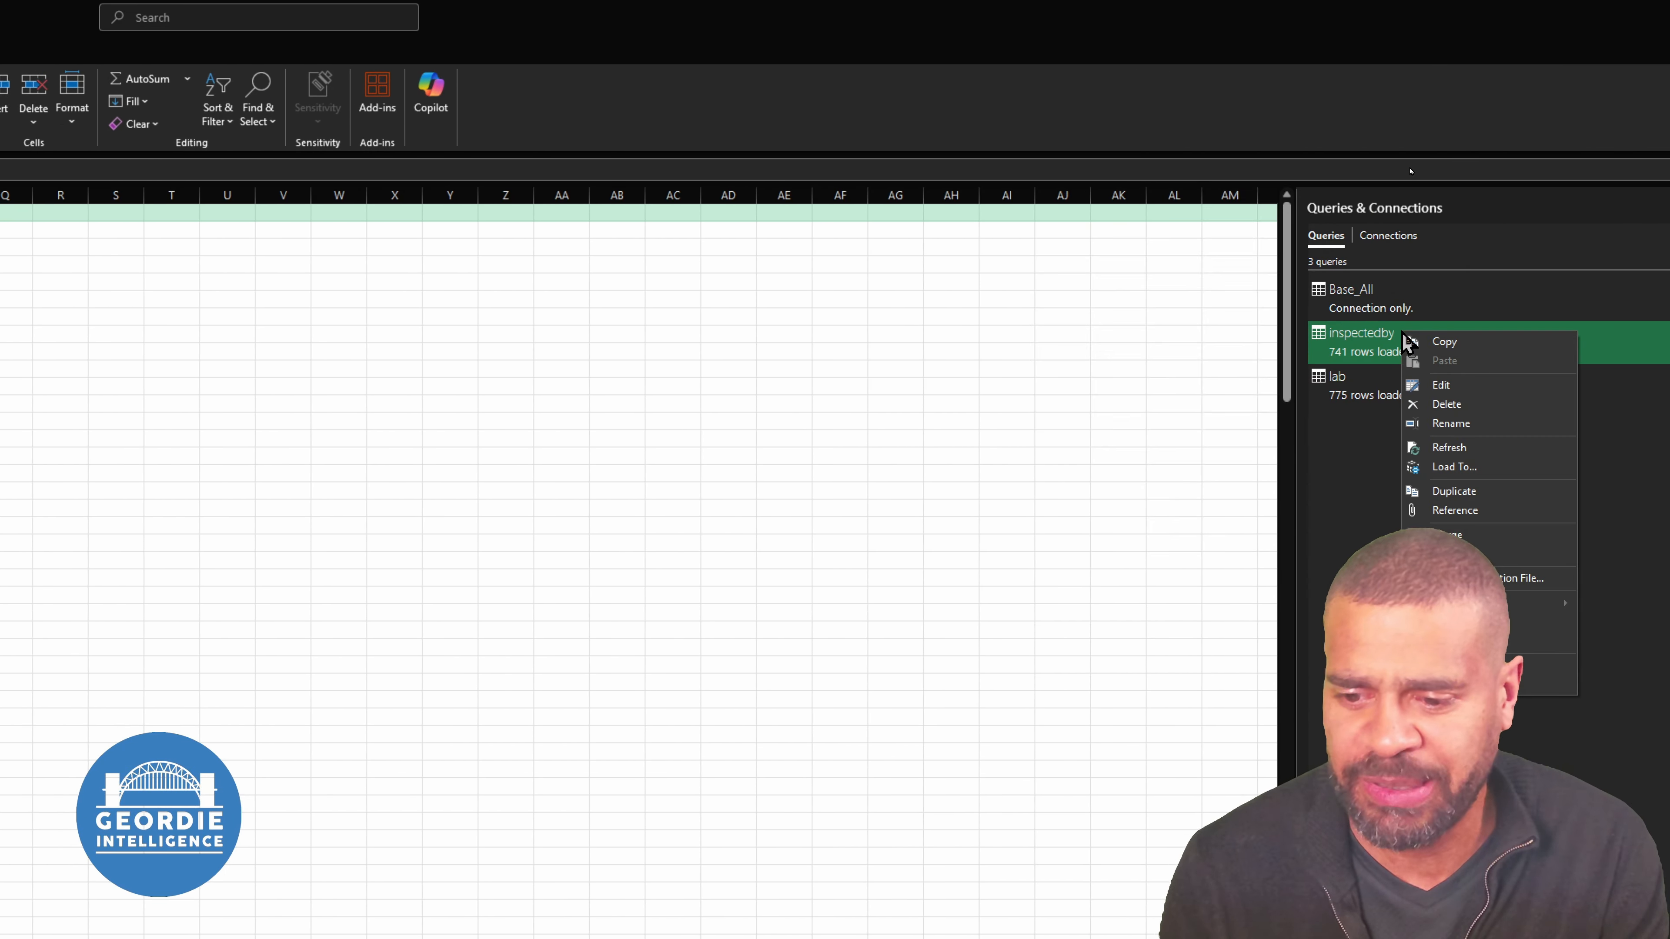
click(1440, 383)
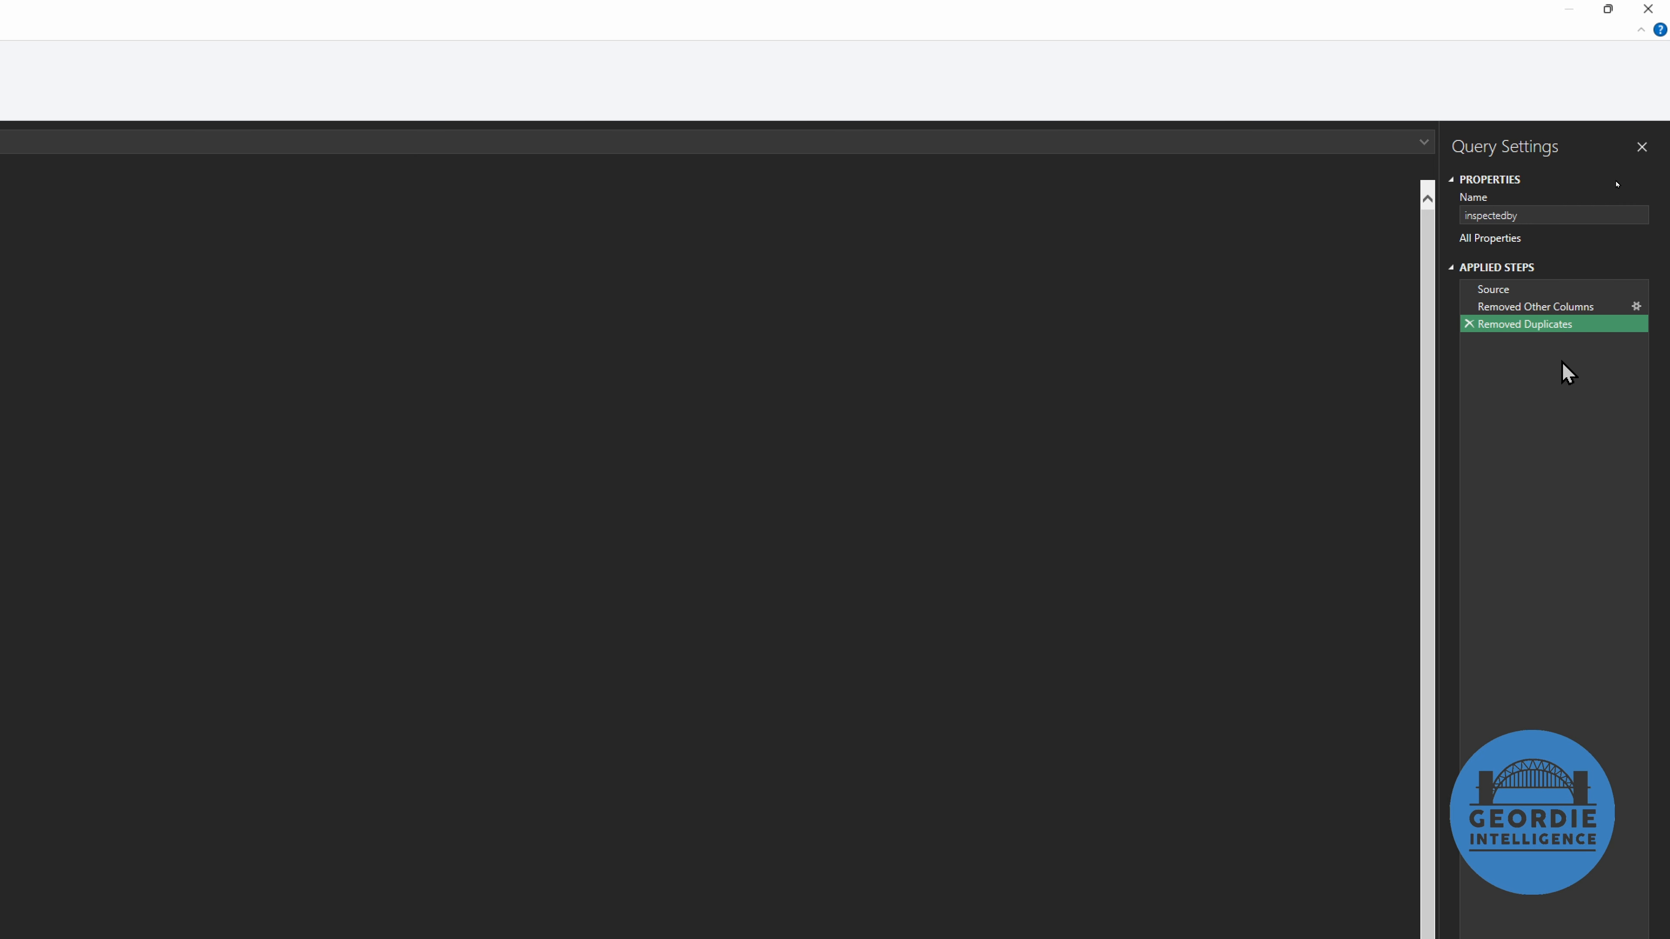
right_click(1556, 317)
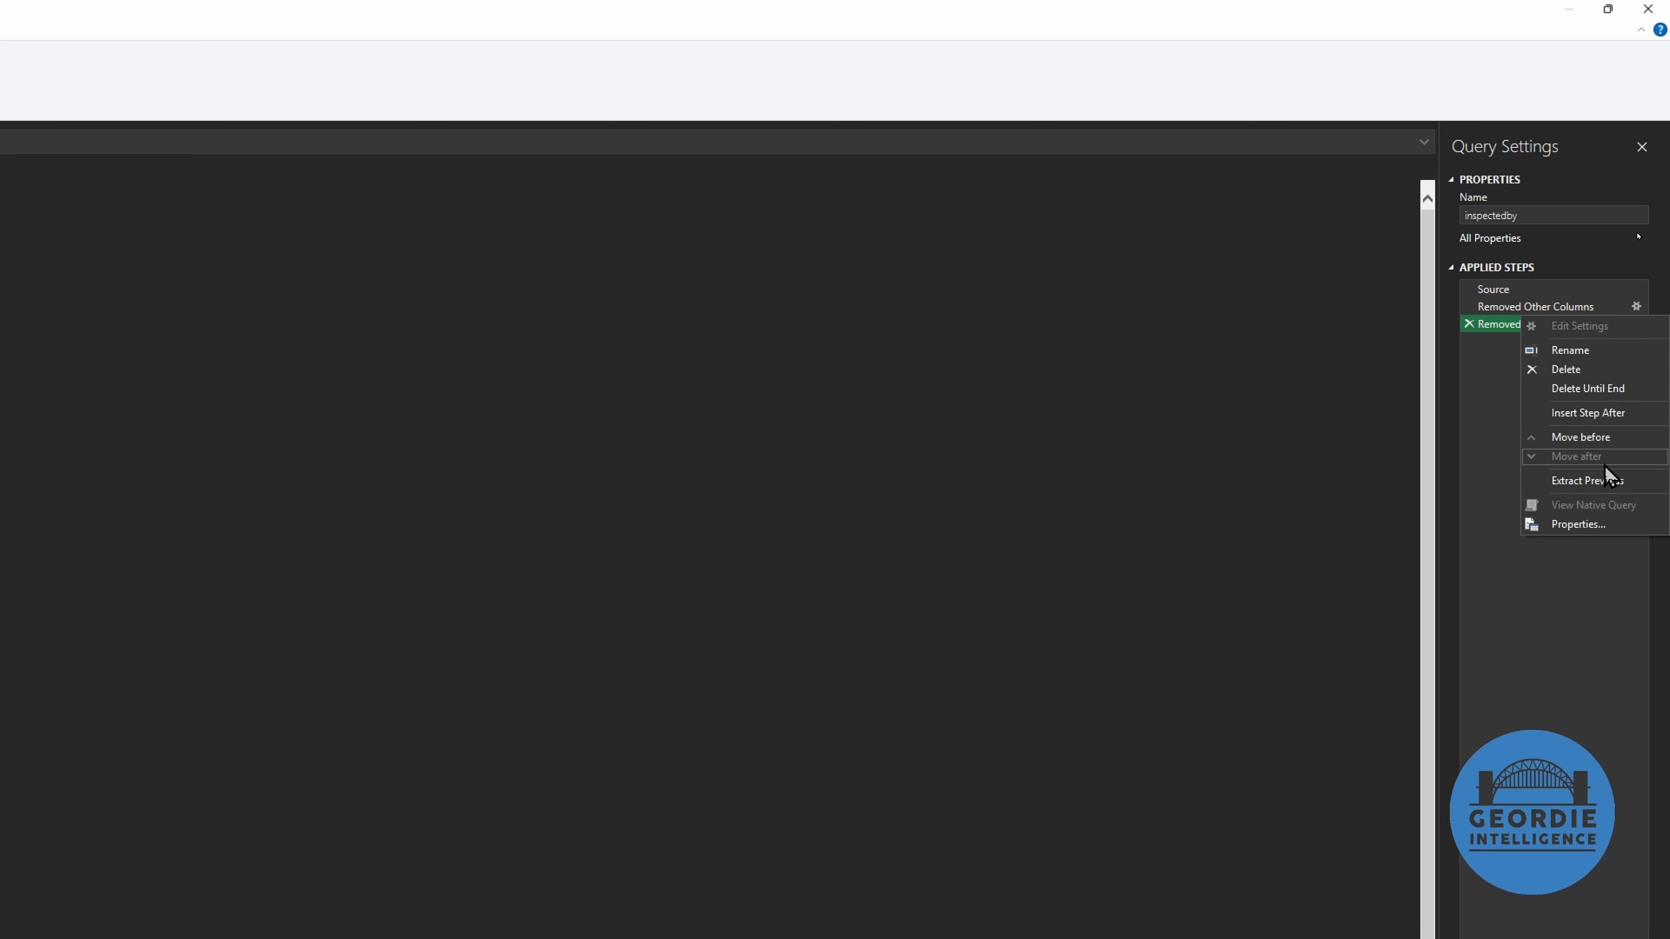
click(1480, 440)
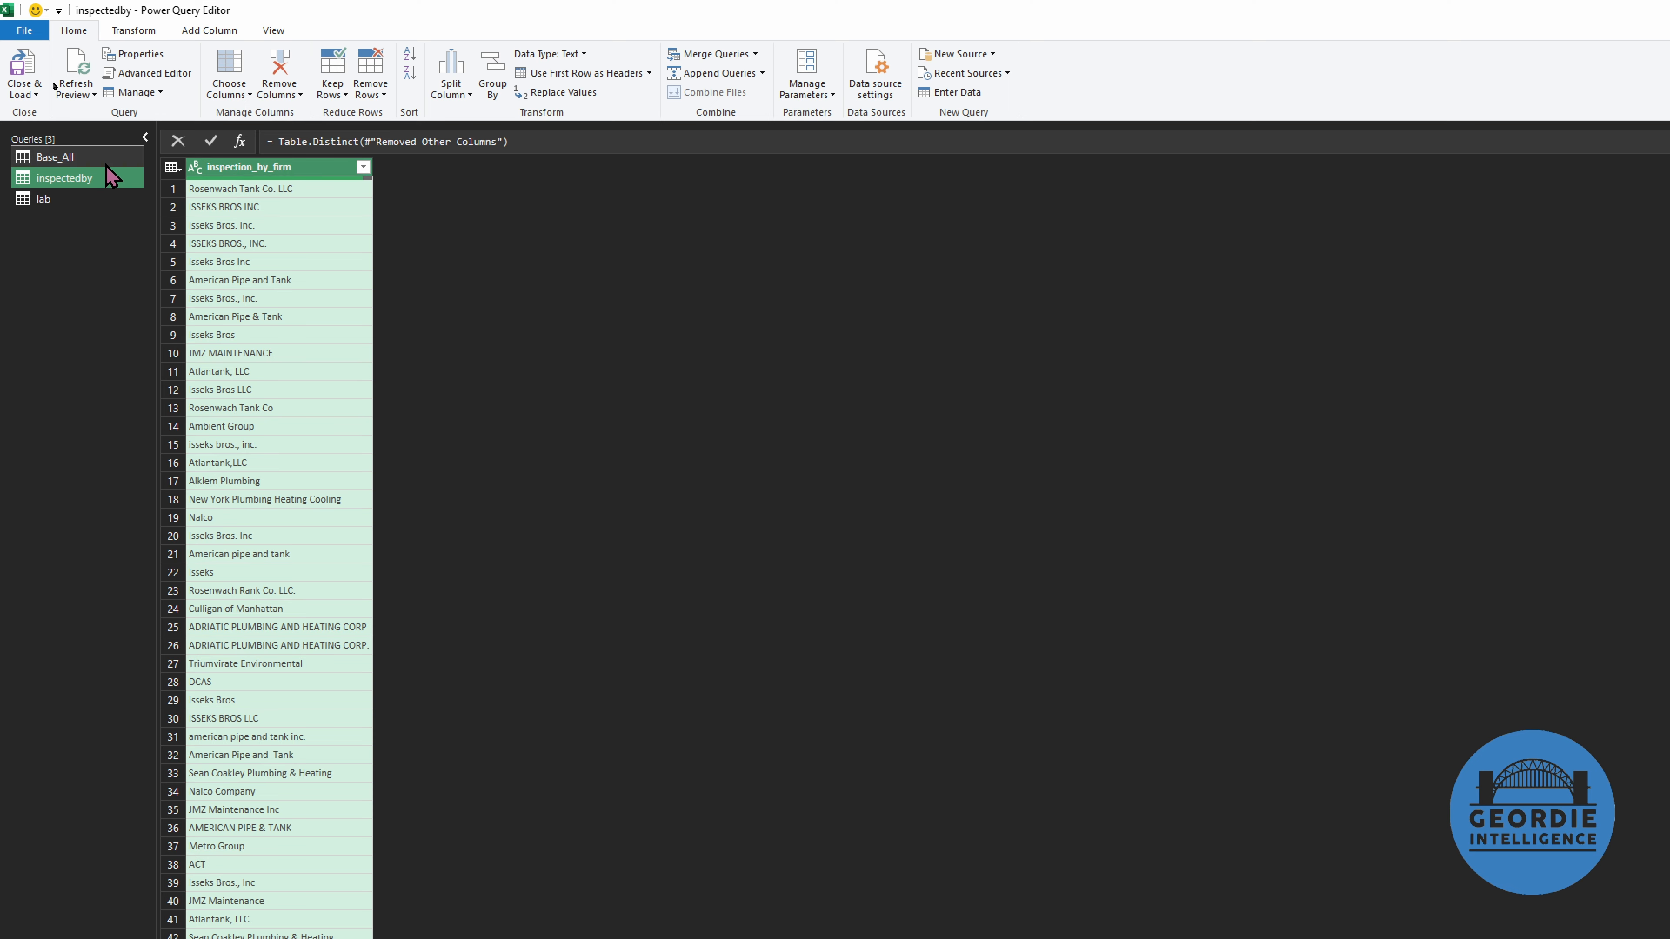
Open the inspectedby query's M code in the Advanced Editor and examine how Base_All is reduced to distinct firm names
right_click(54, 183)
mouse_move(141, 317)
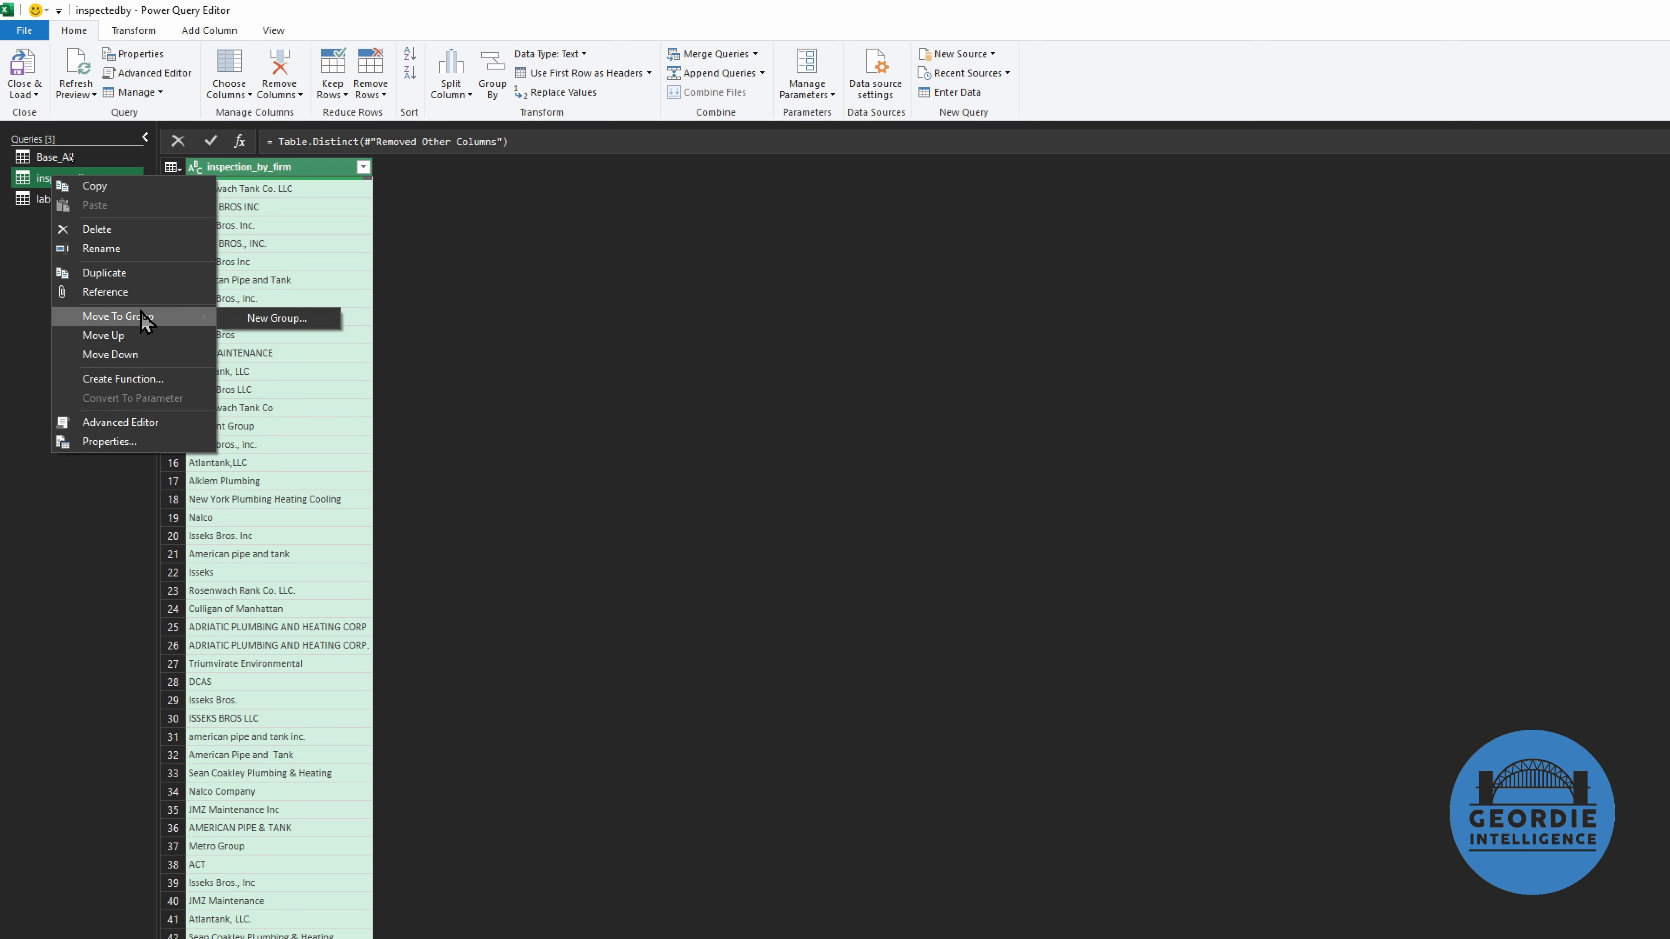
click(134, 423)
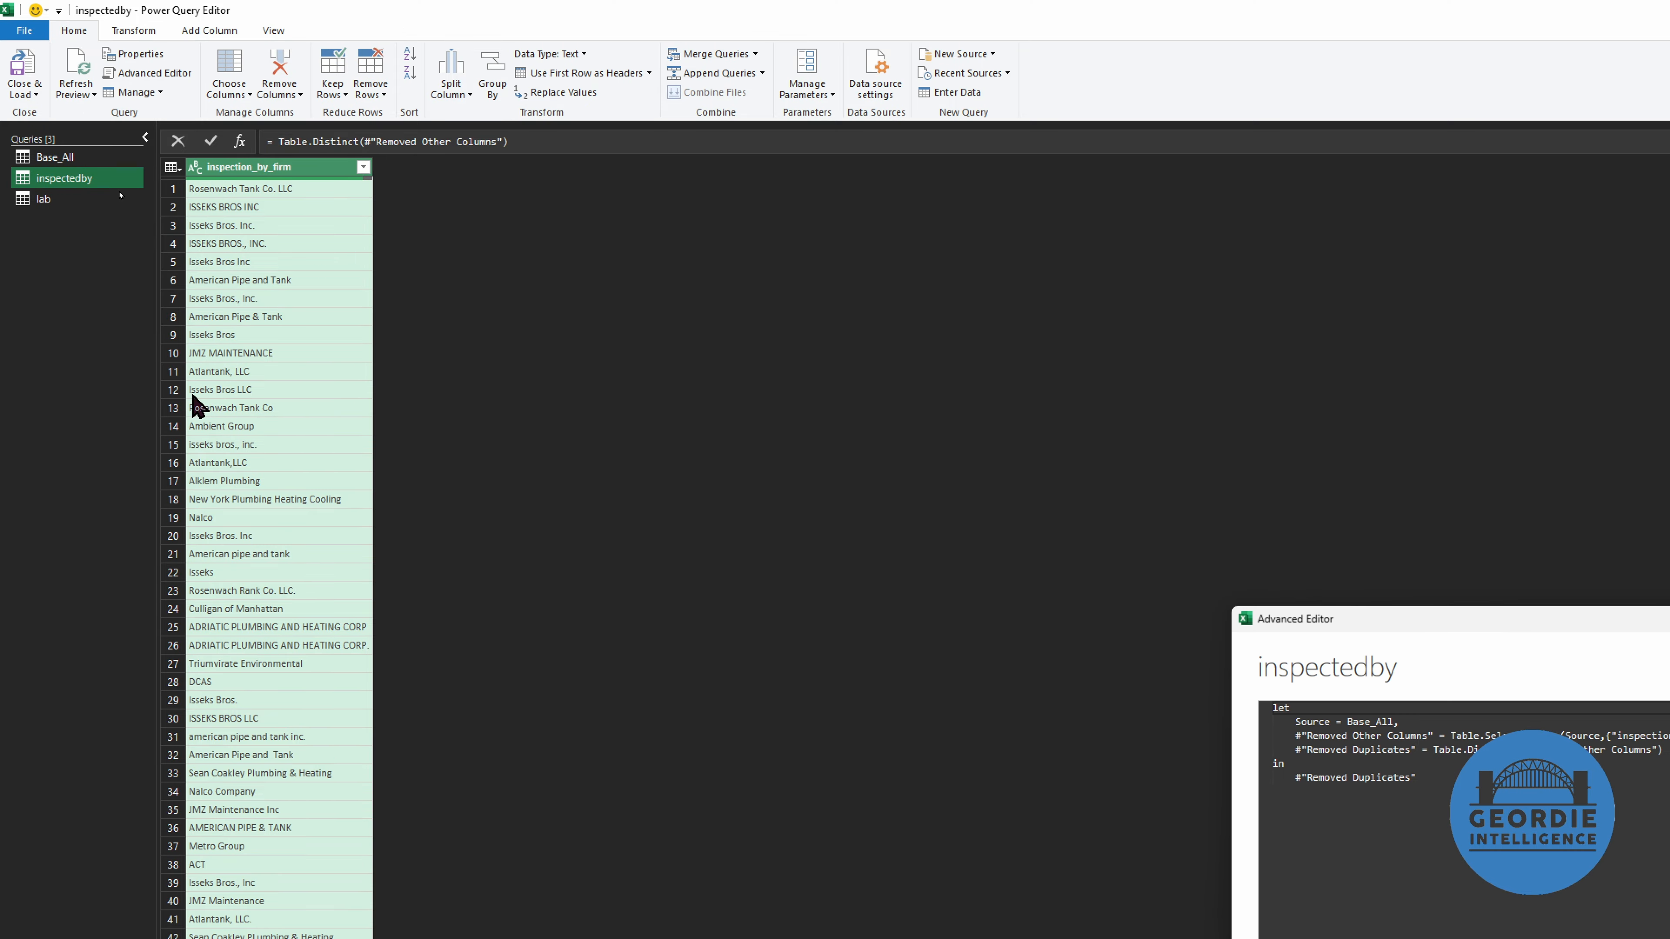
drag(1377, 626, 330, 248)
click(645, 373)
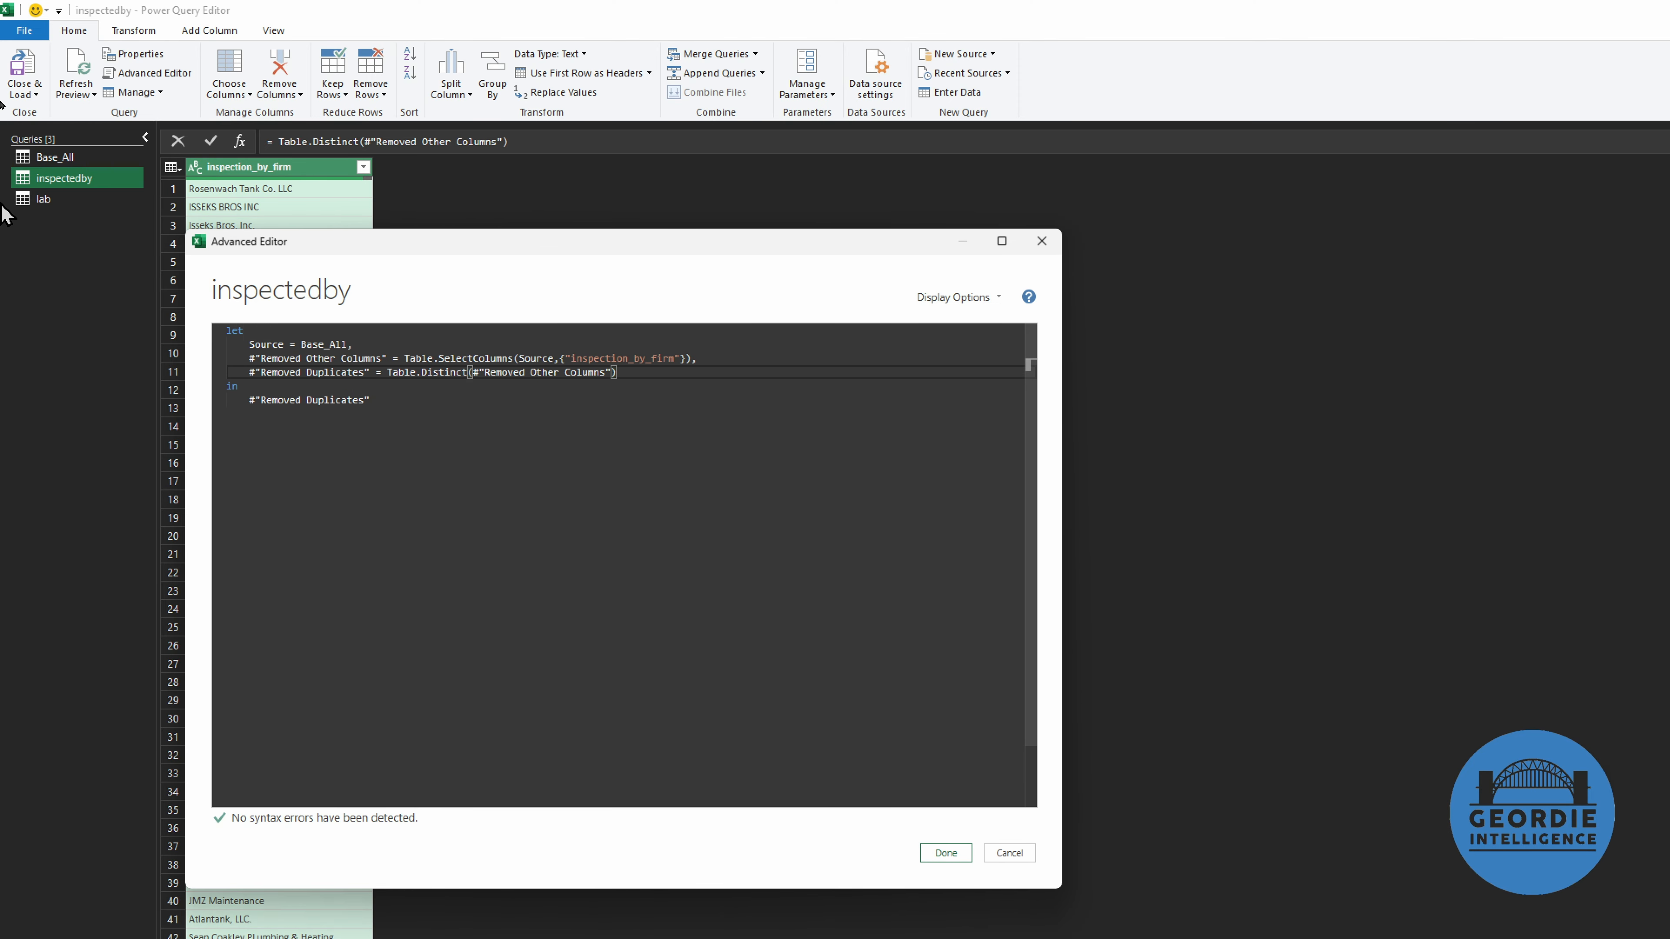
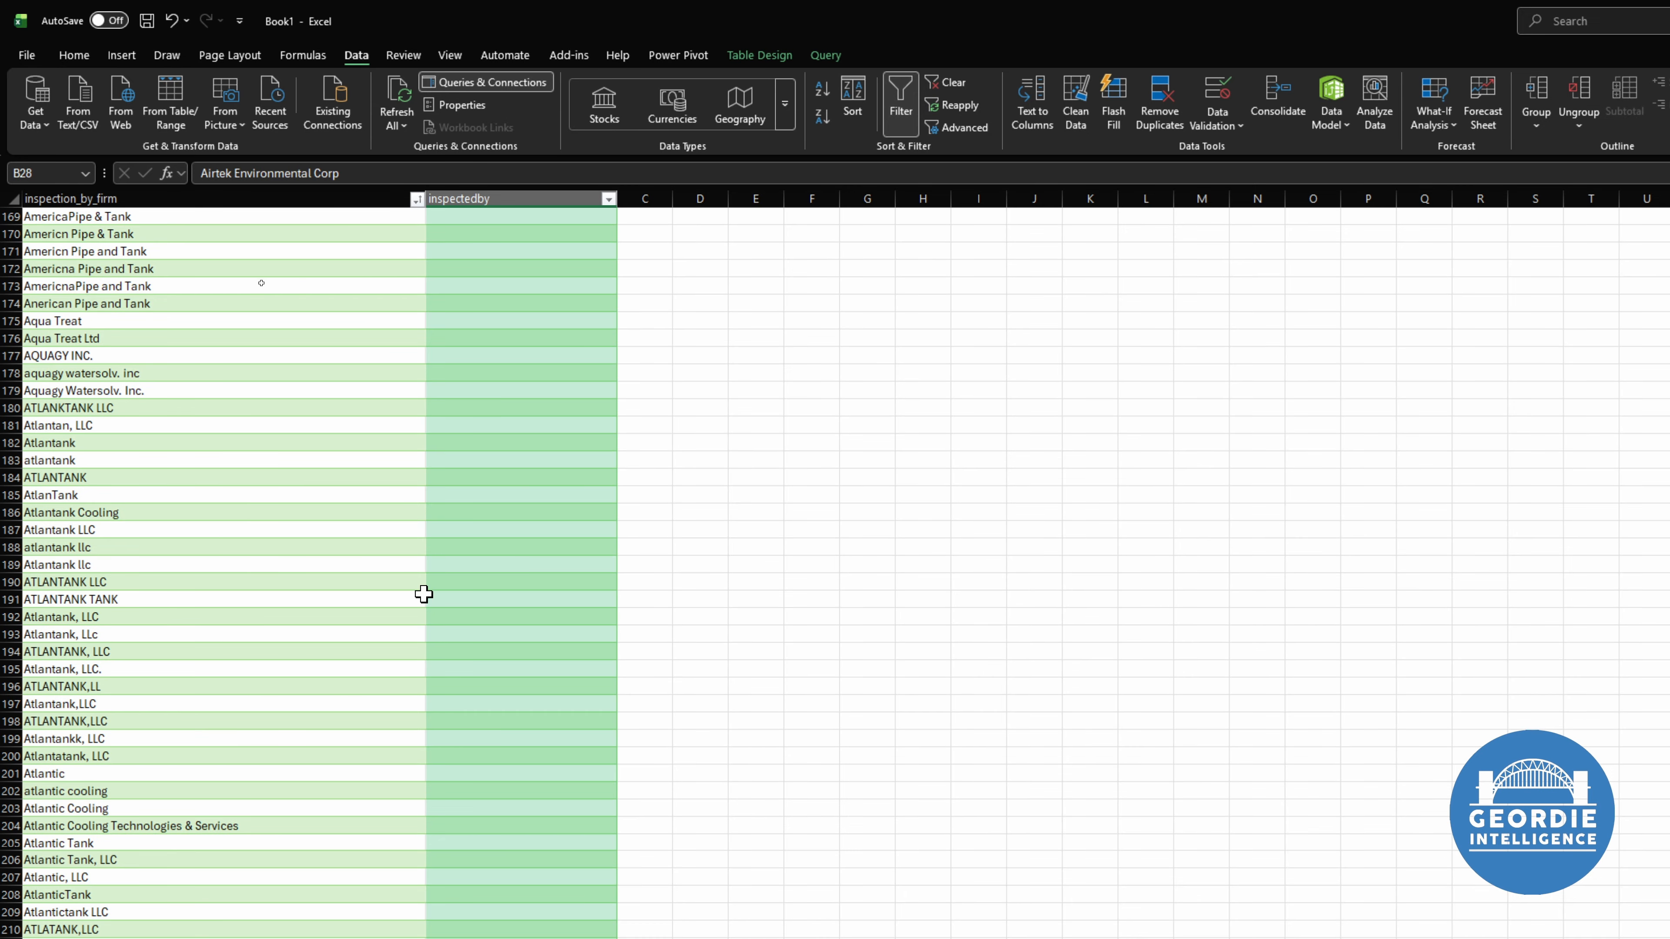
Close the normalisations workbook, switch to the browser and open the Power BI service at app.powerbi.com in a new tab
scroll(1092, 467, up, 20)
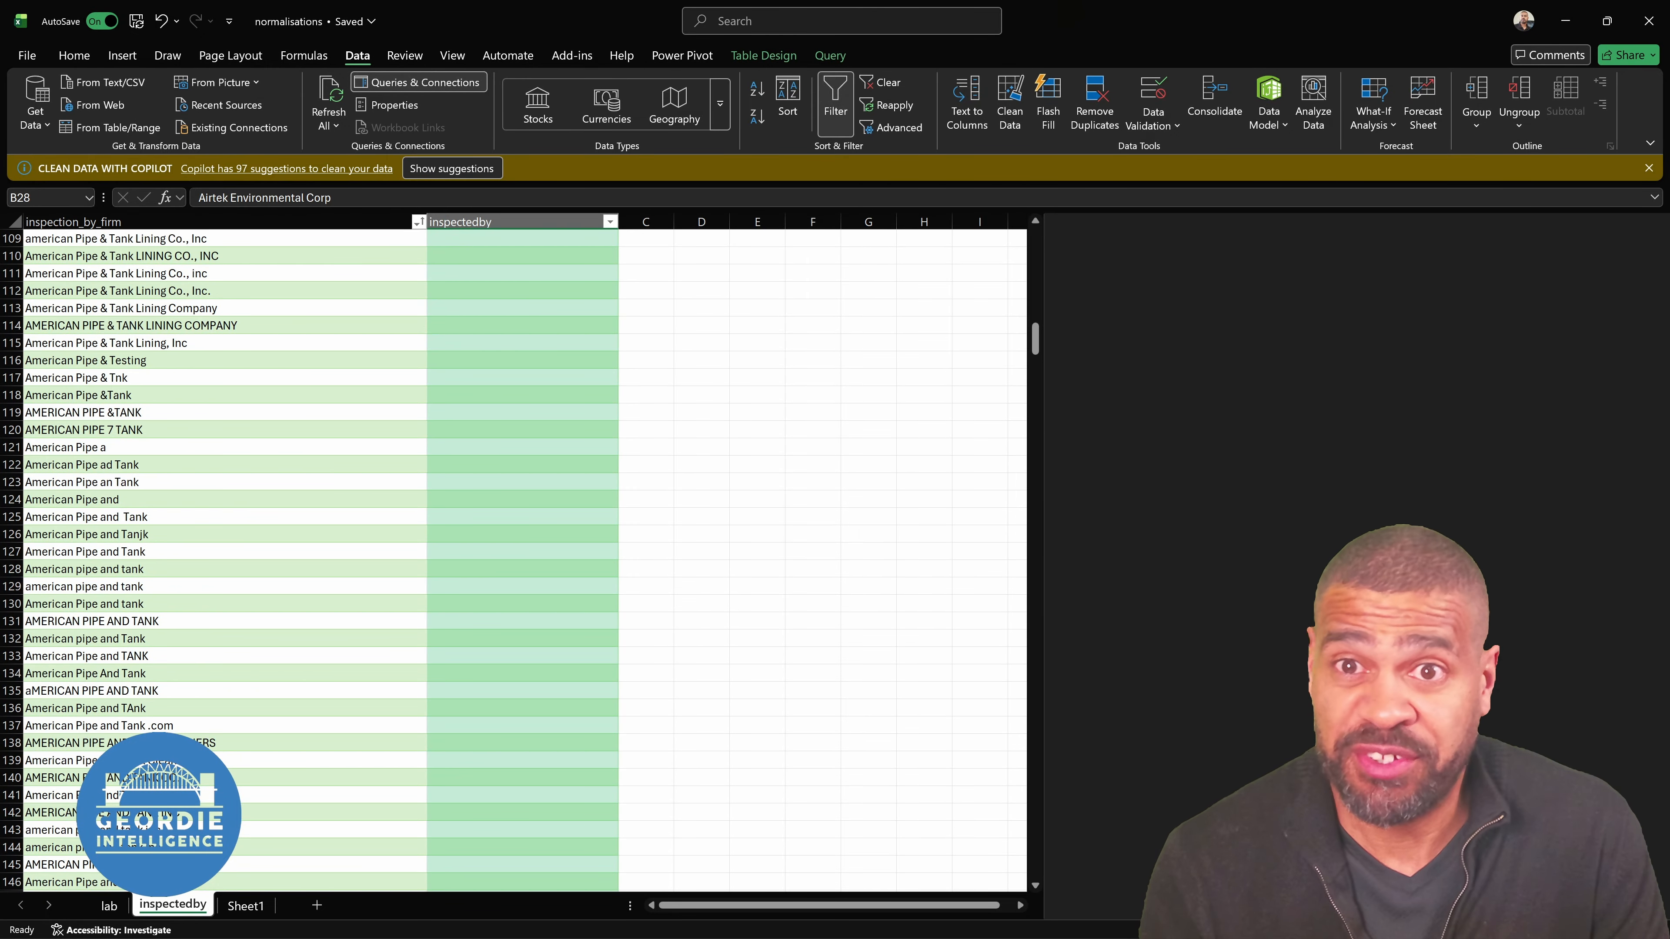
click(1649, 20)
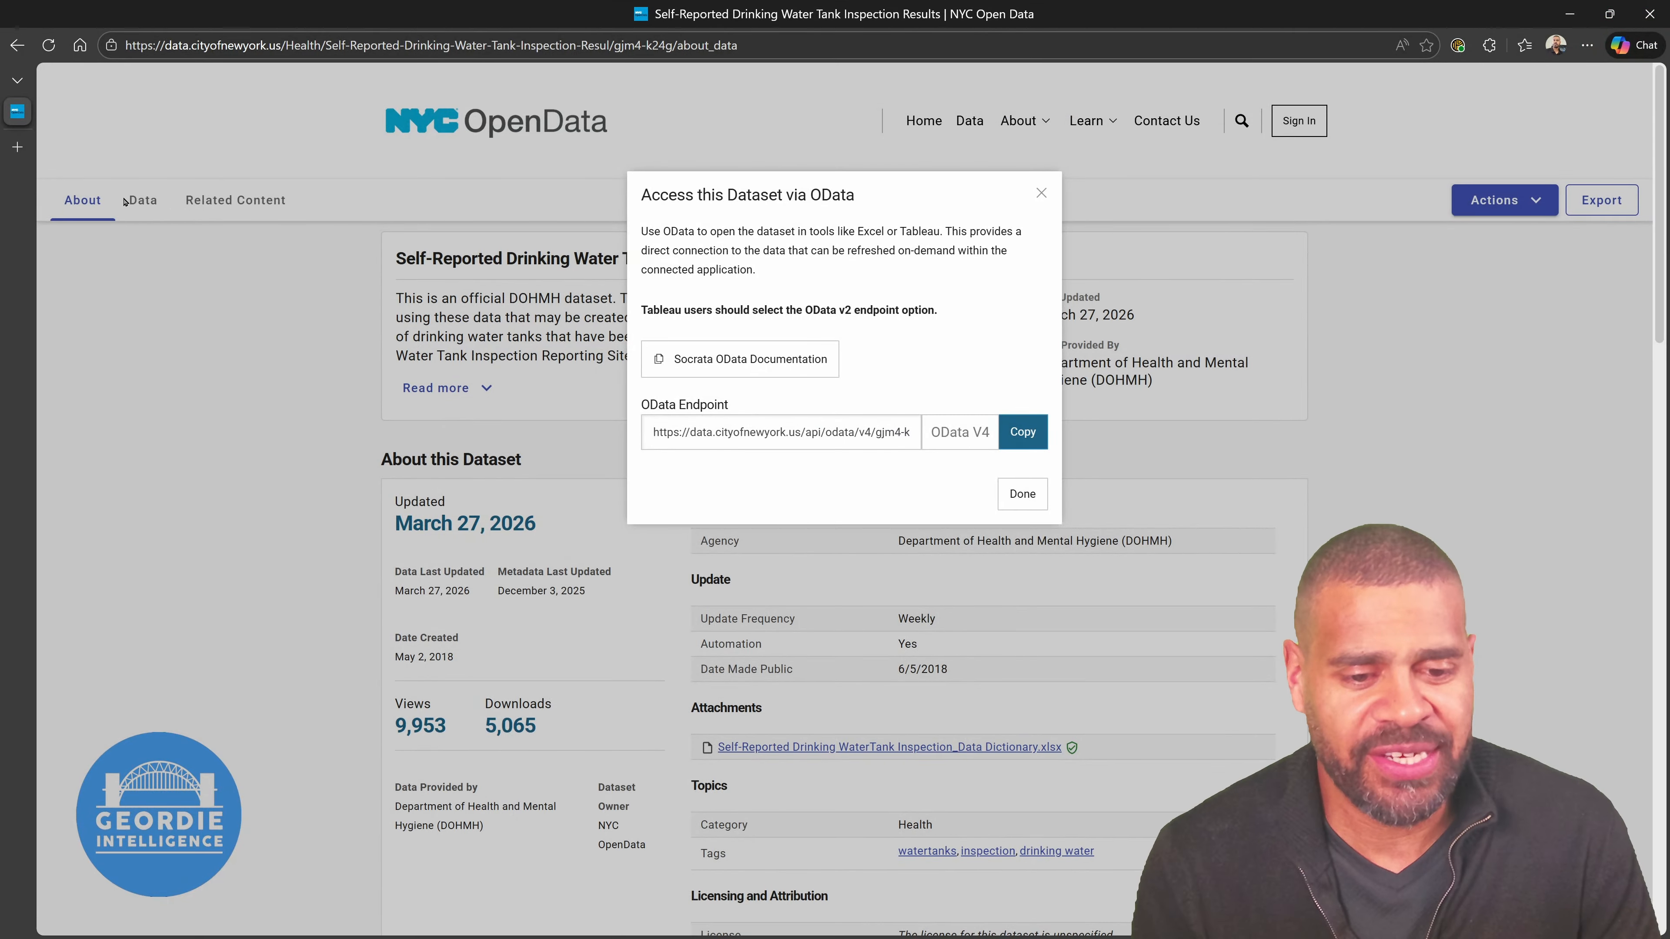
click(24, 153)
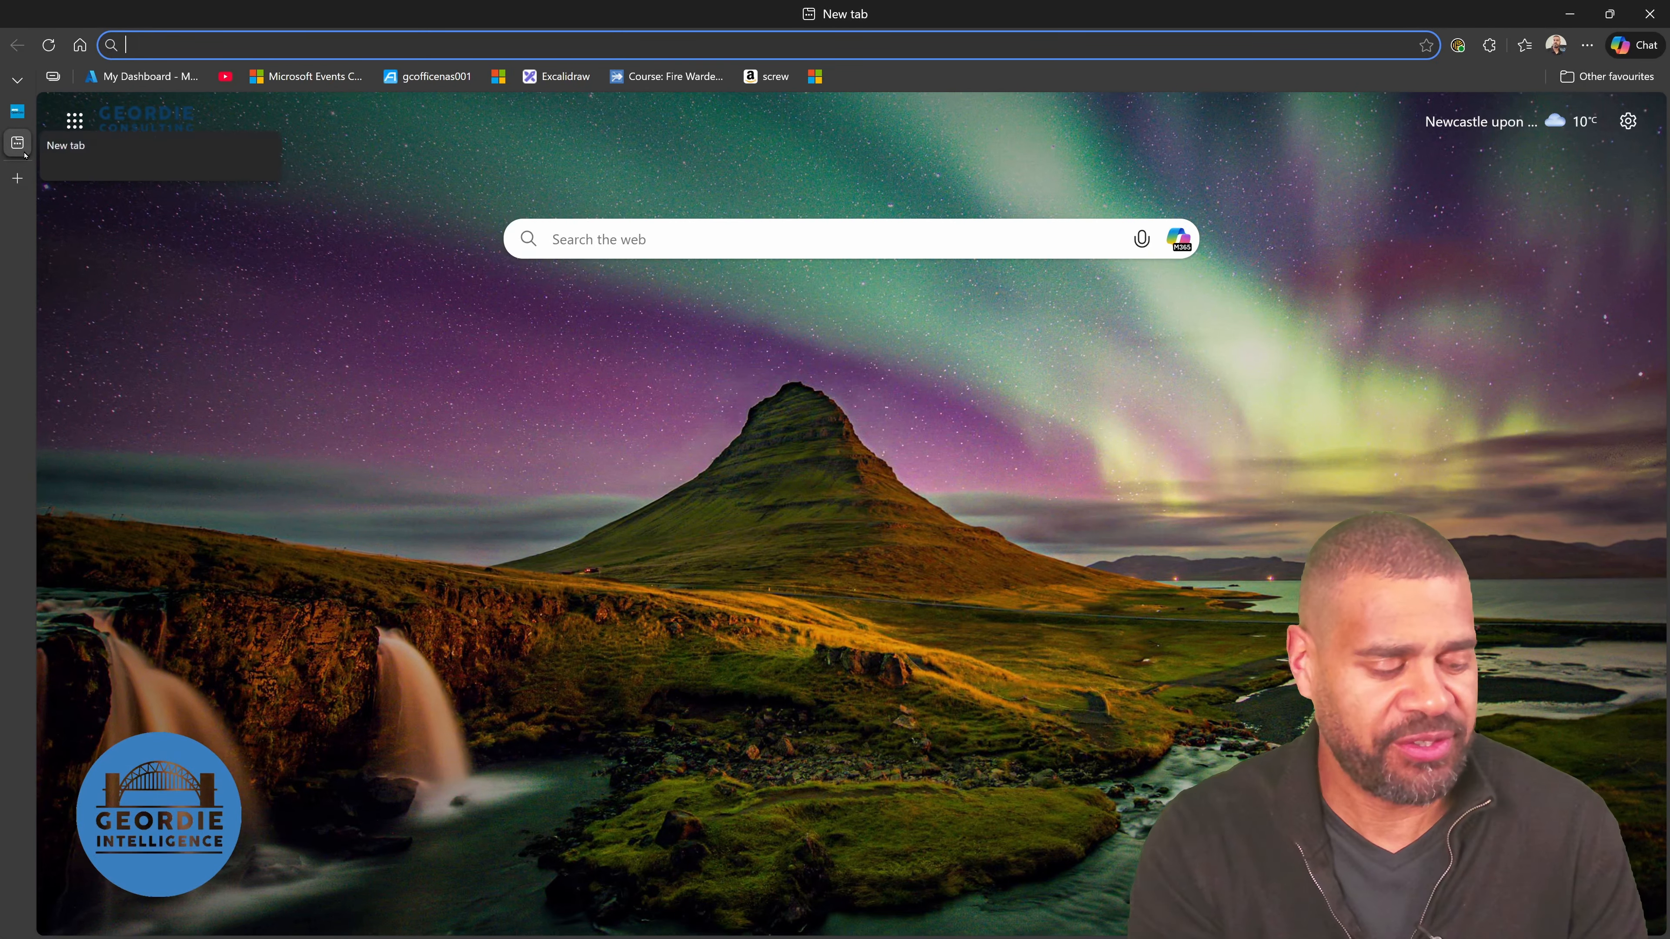
text(ap)
key(Return)
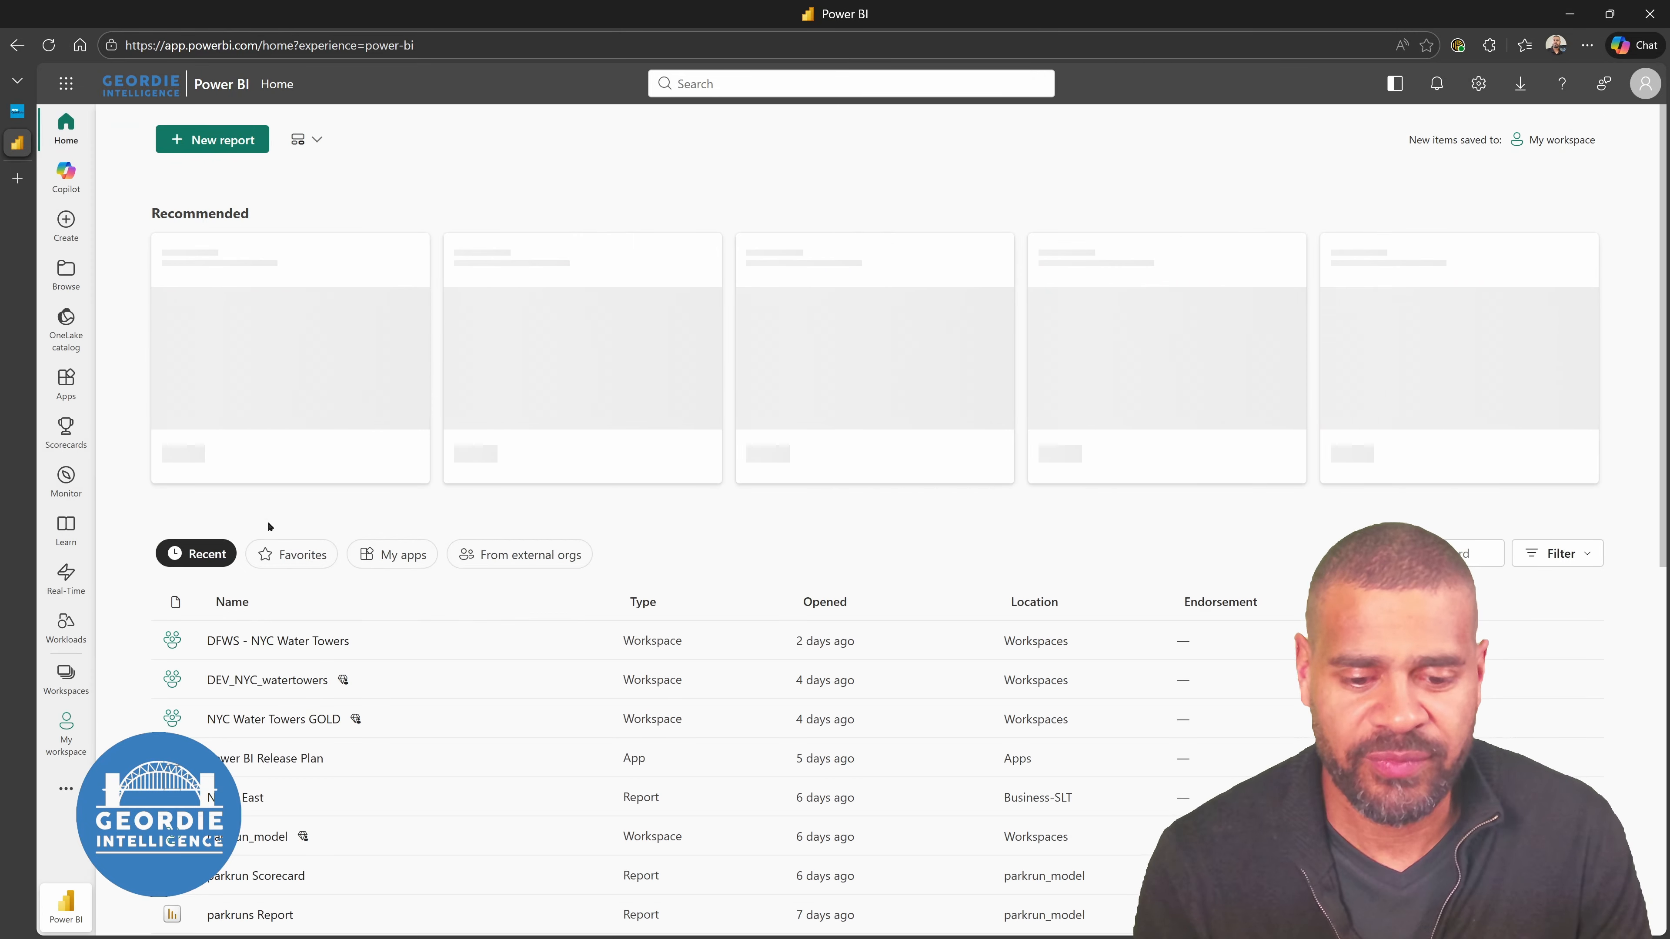
Open the pinned NYC 3.0 Dev workspace
click(262, 686)
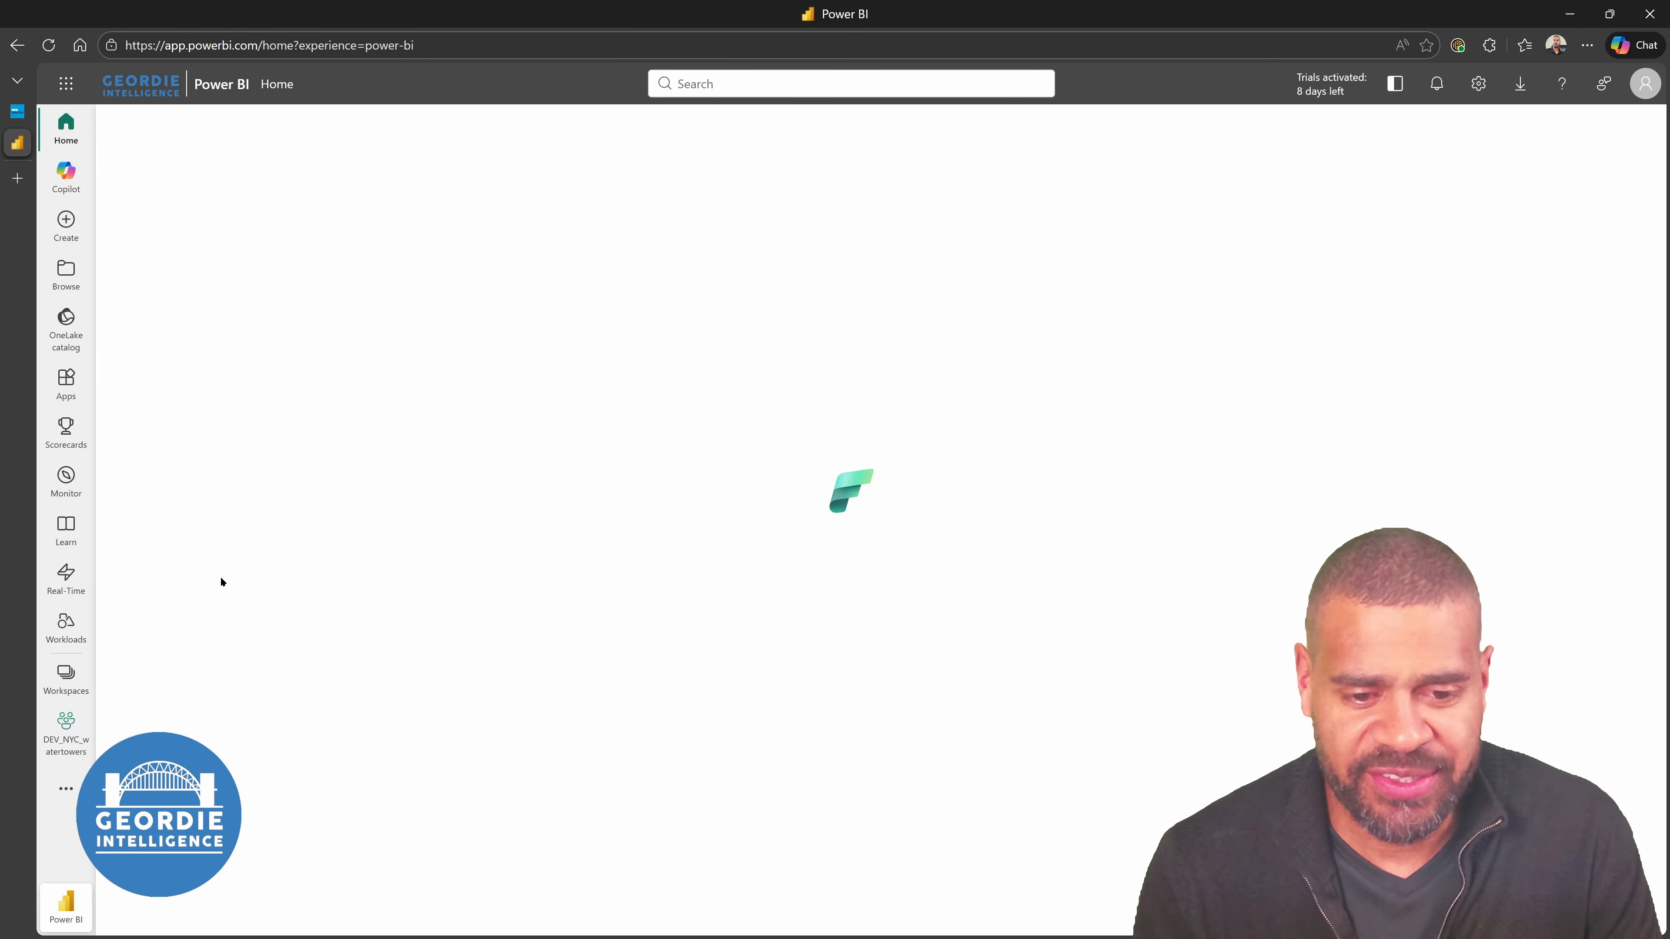
click(65, 677)
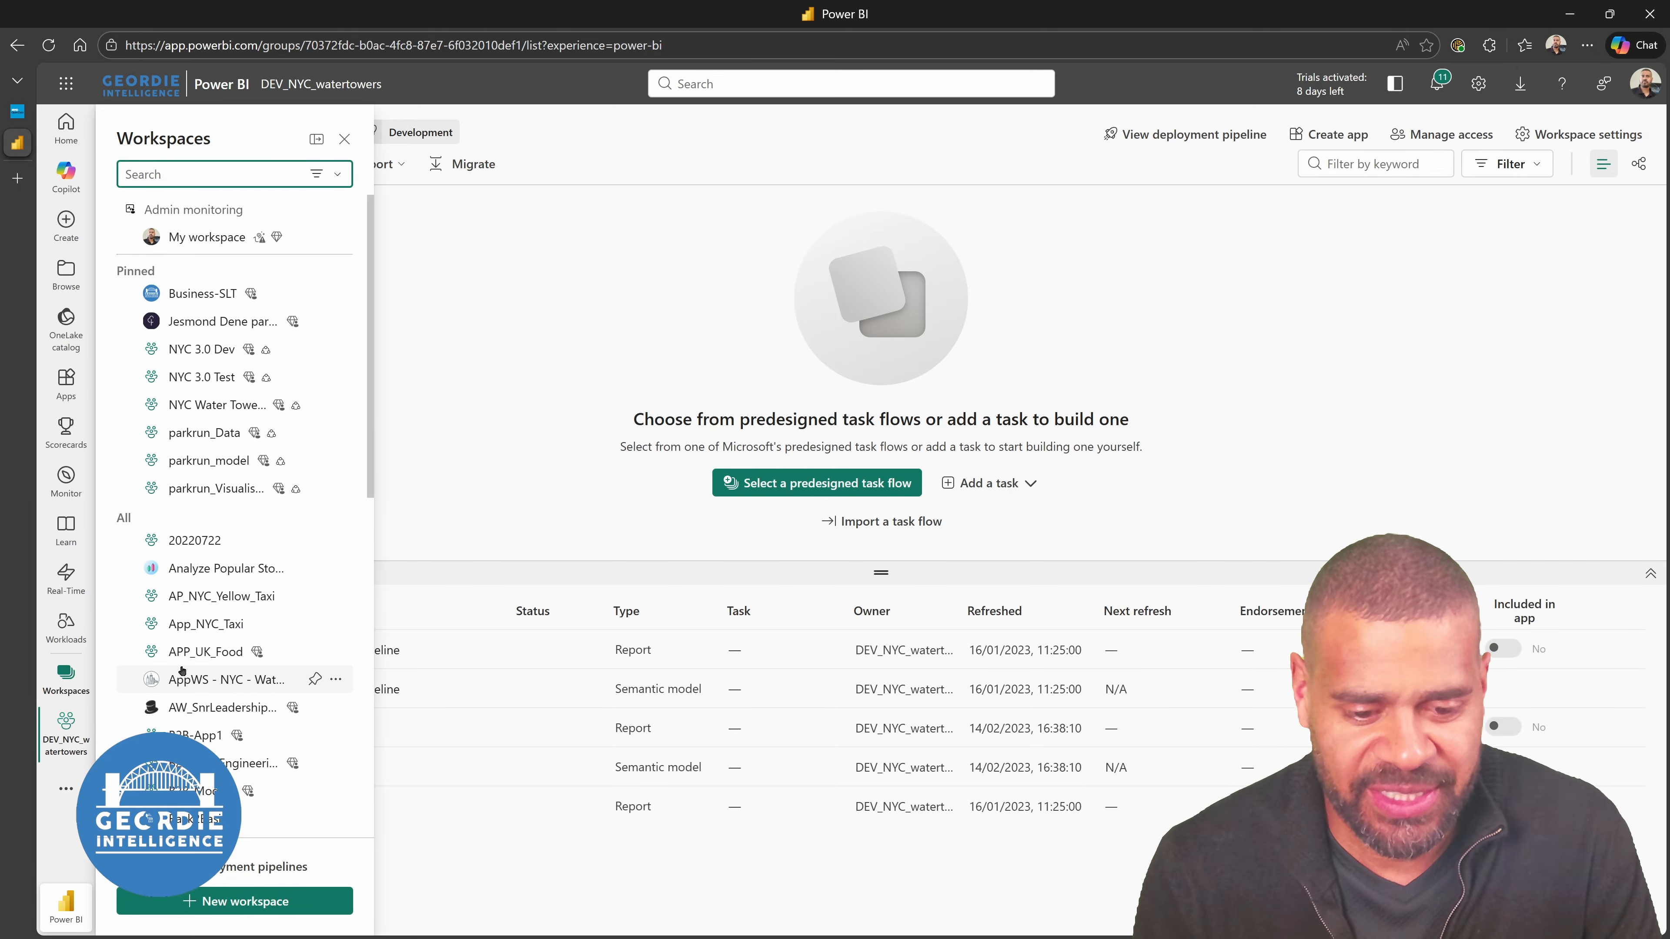
scroll(217, 648, down, 1)
scroll(219, 560, up, 1)
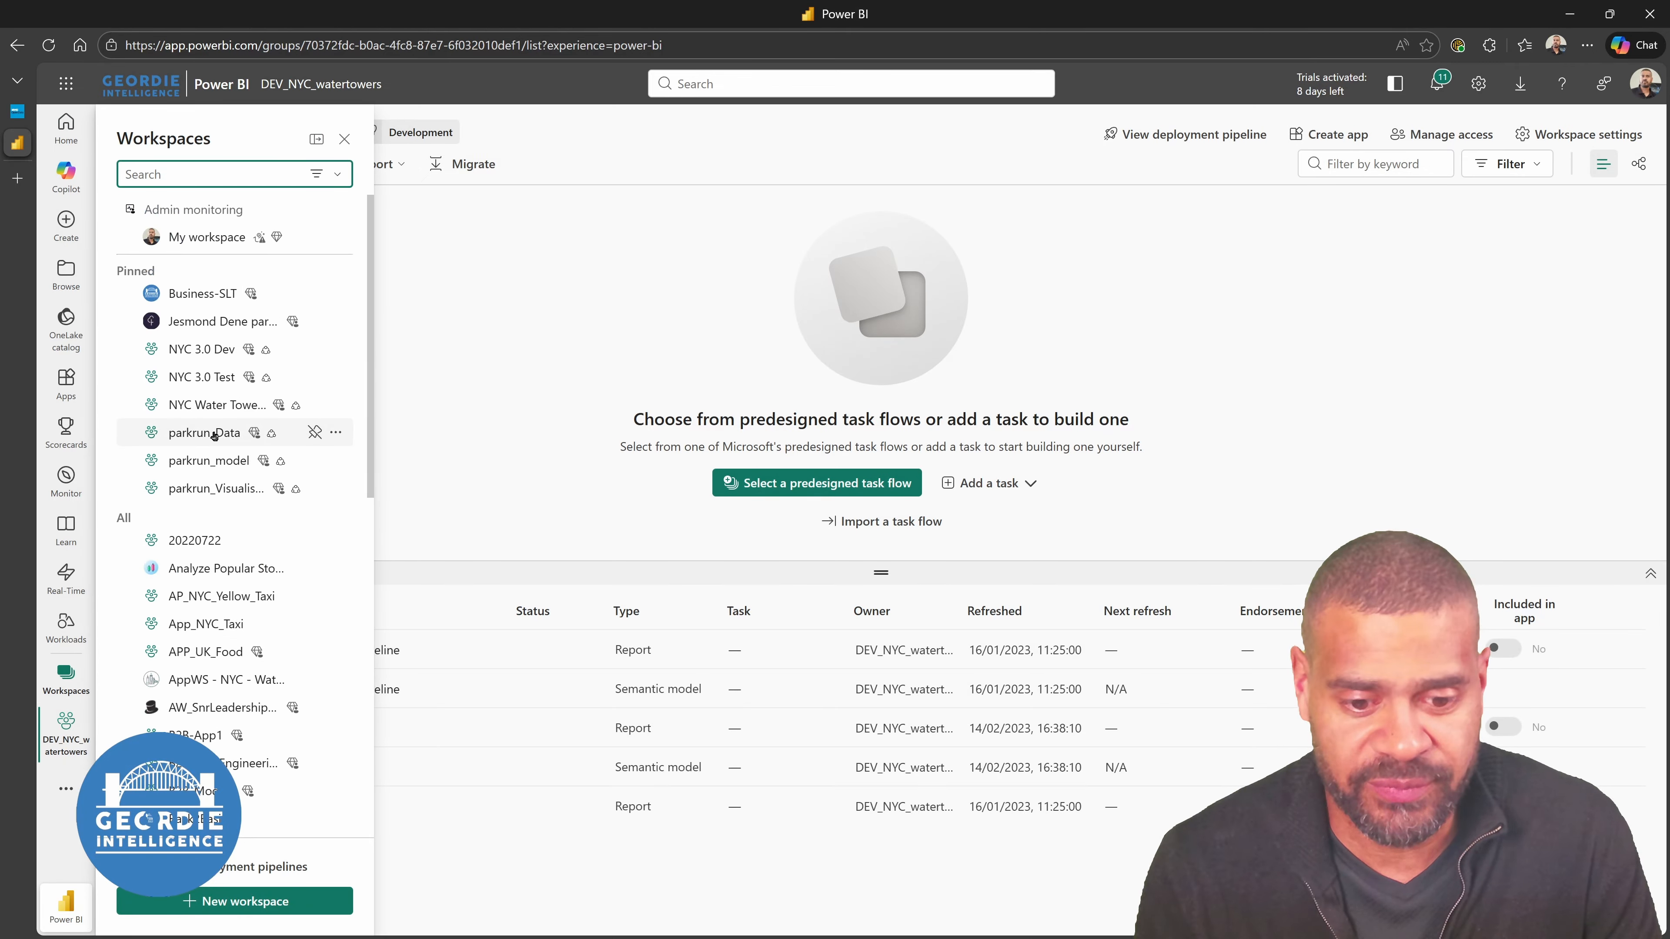
click(201, 349)
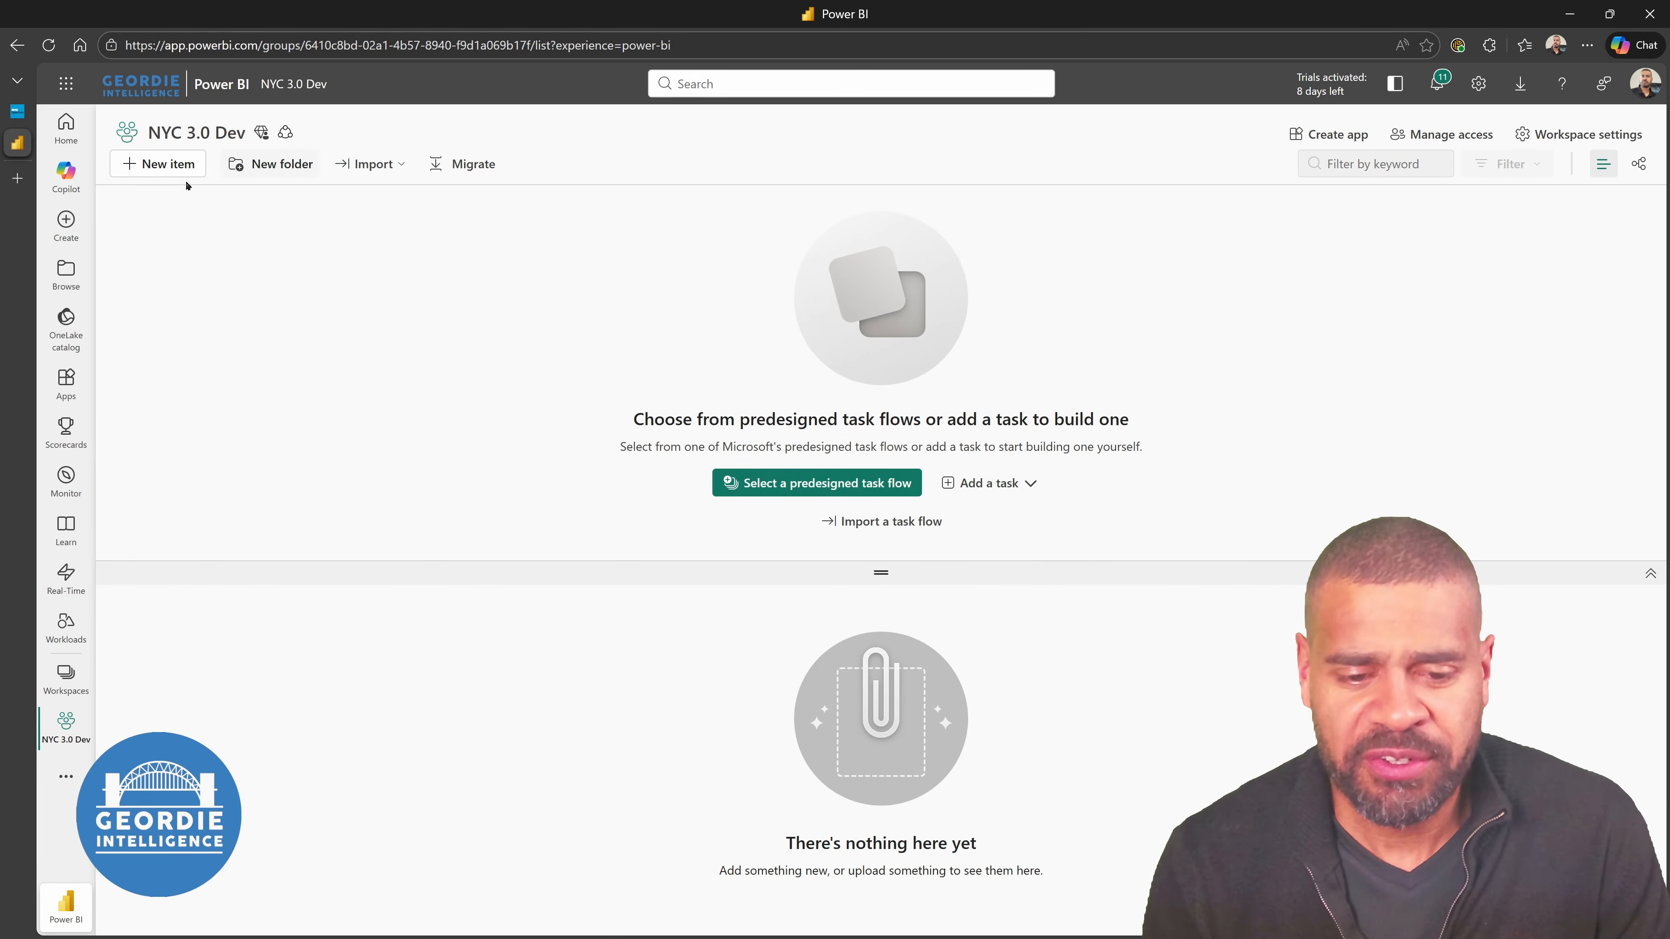
Start adding a new item to the workspace and examine the available item types across all categories, including Dataflow Gen1
click(158, 164)
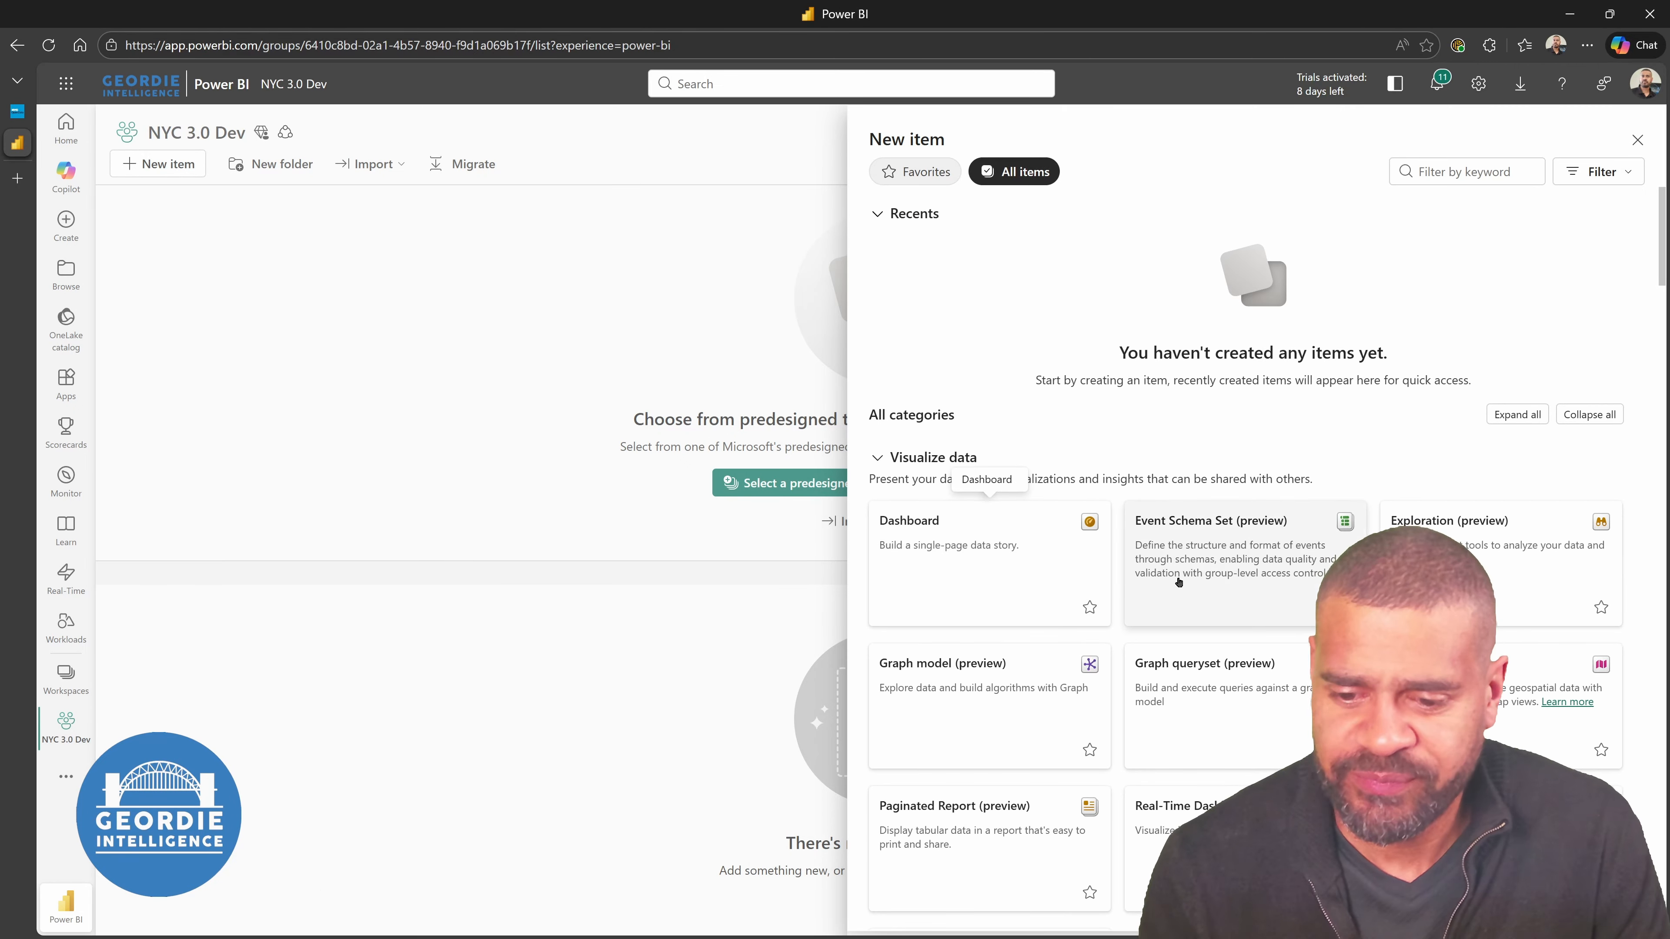
scroll(1223, 653, down, 2)
scroll(1224, 653, down, 15)
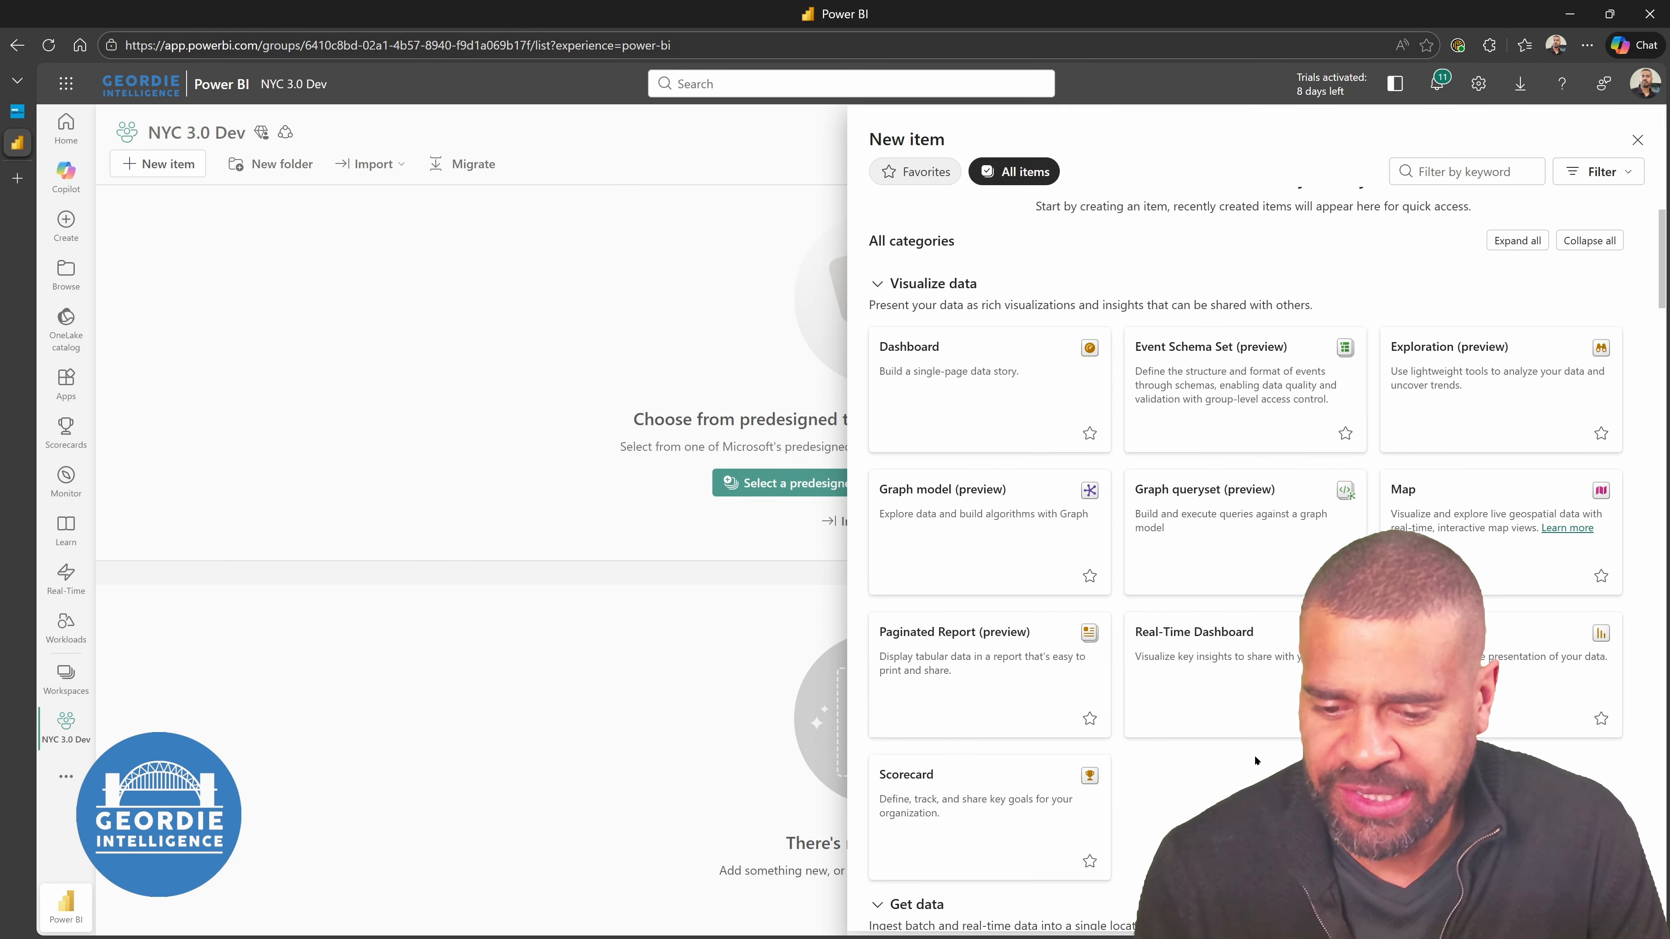
scroll(1249, 722, down, 15)
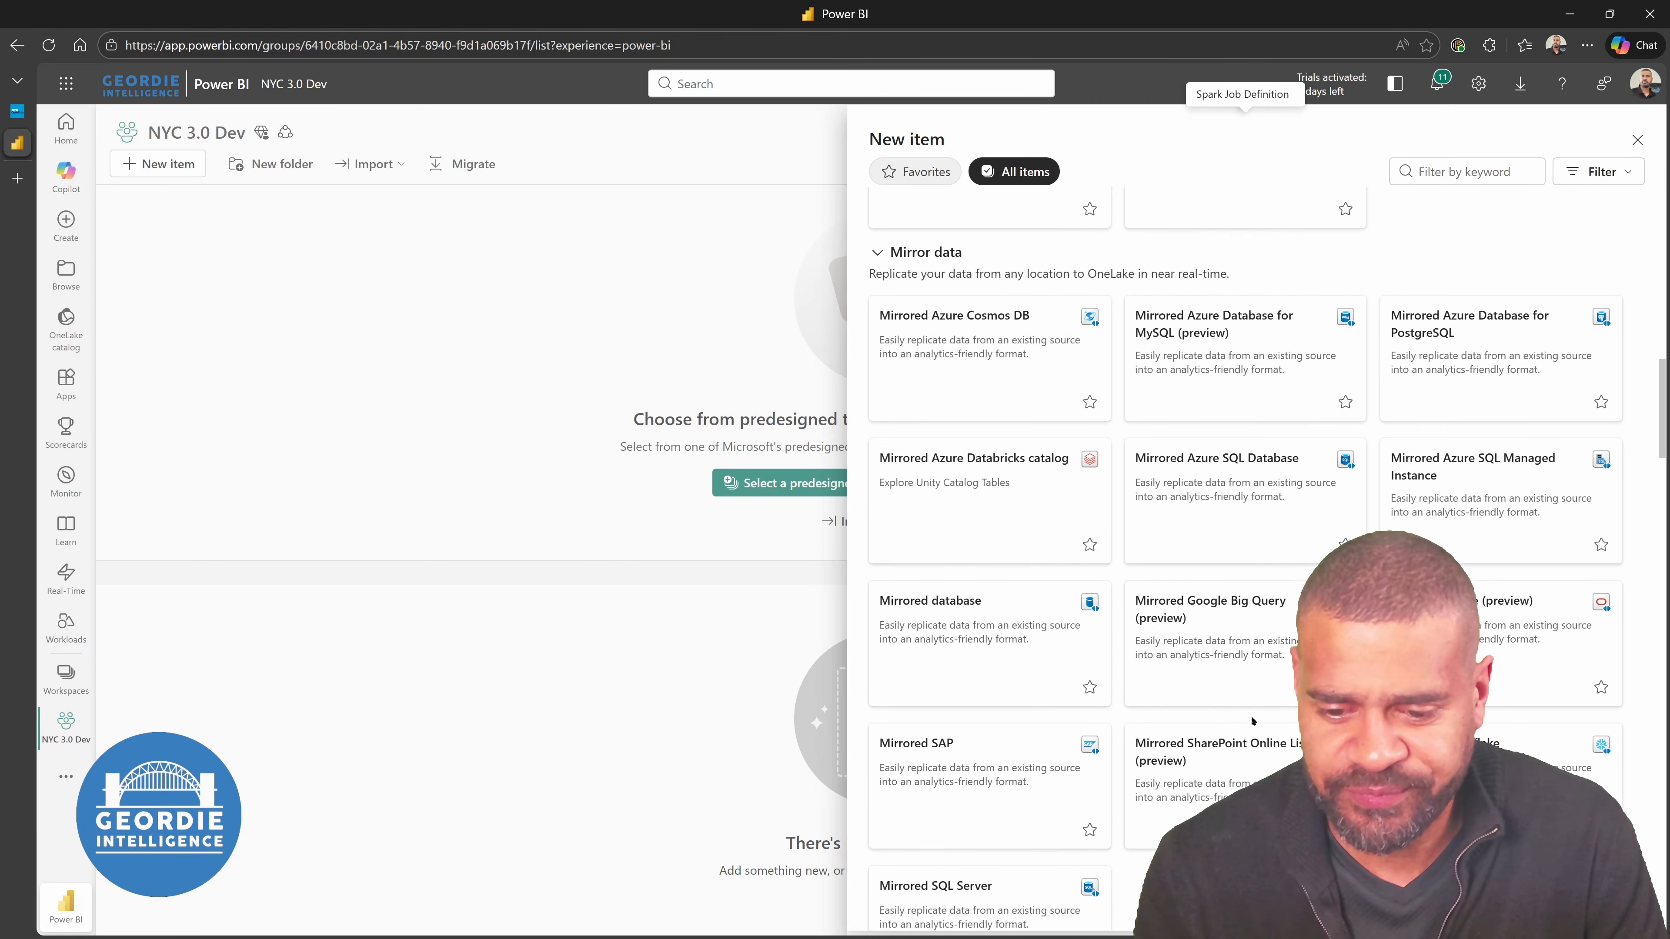
scroll(1261, 718, down, 15)
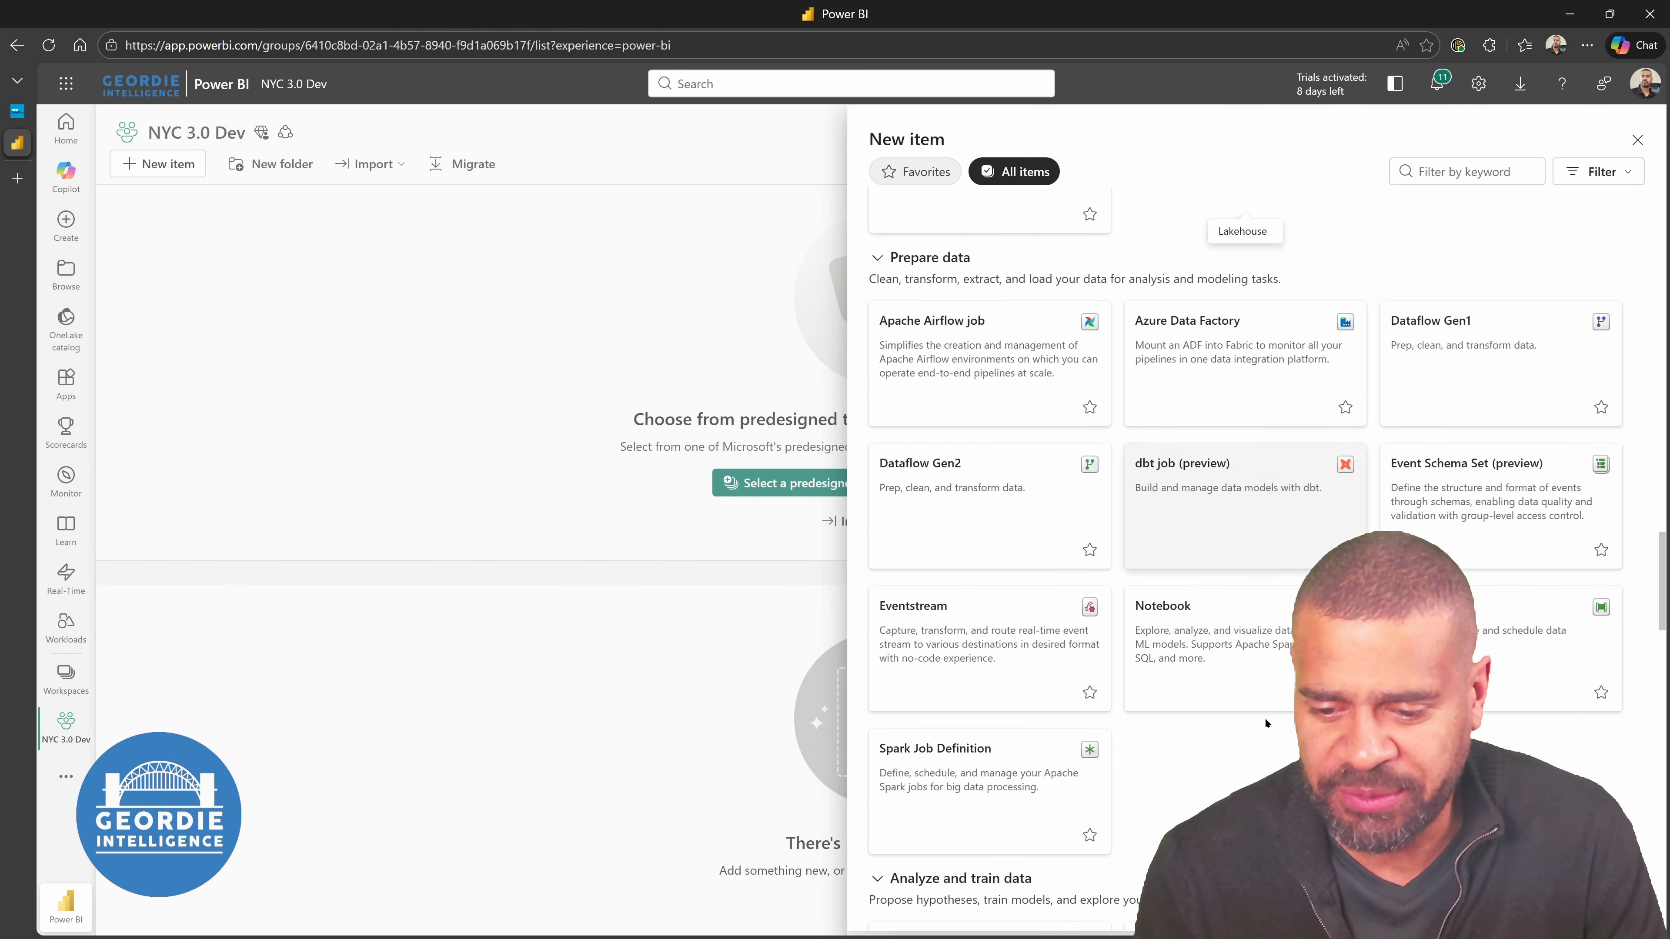
scroll(1267, 723, down, 15)
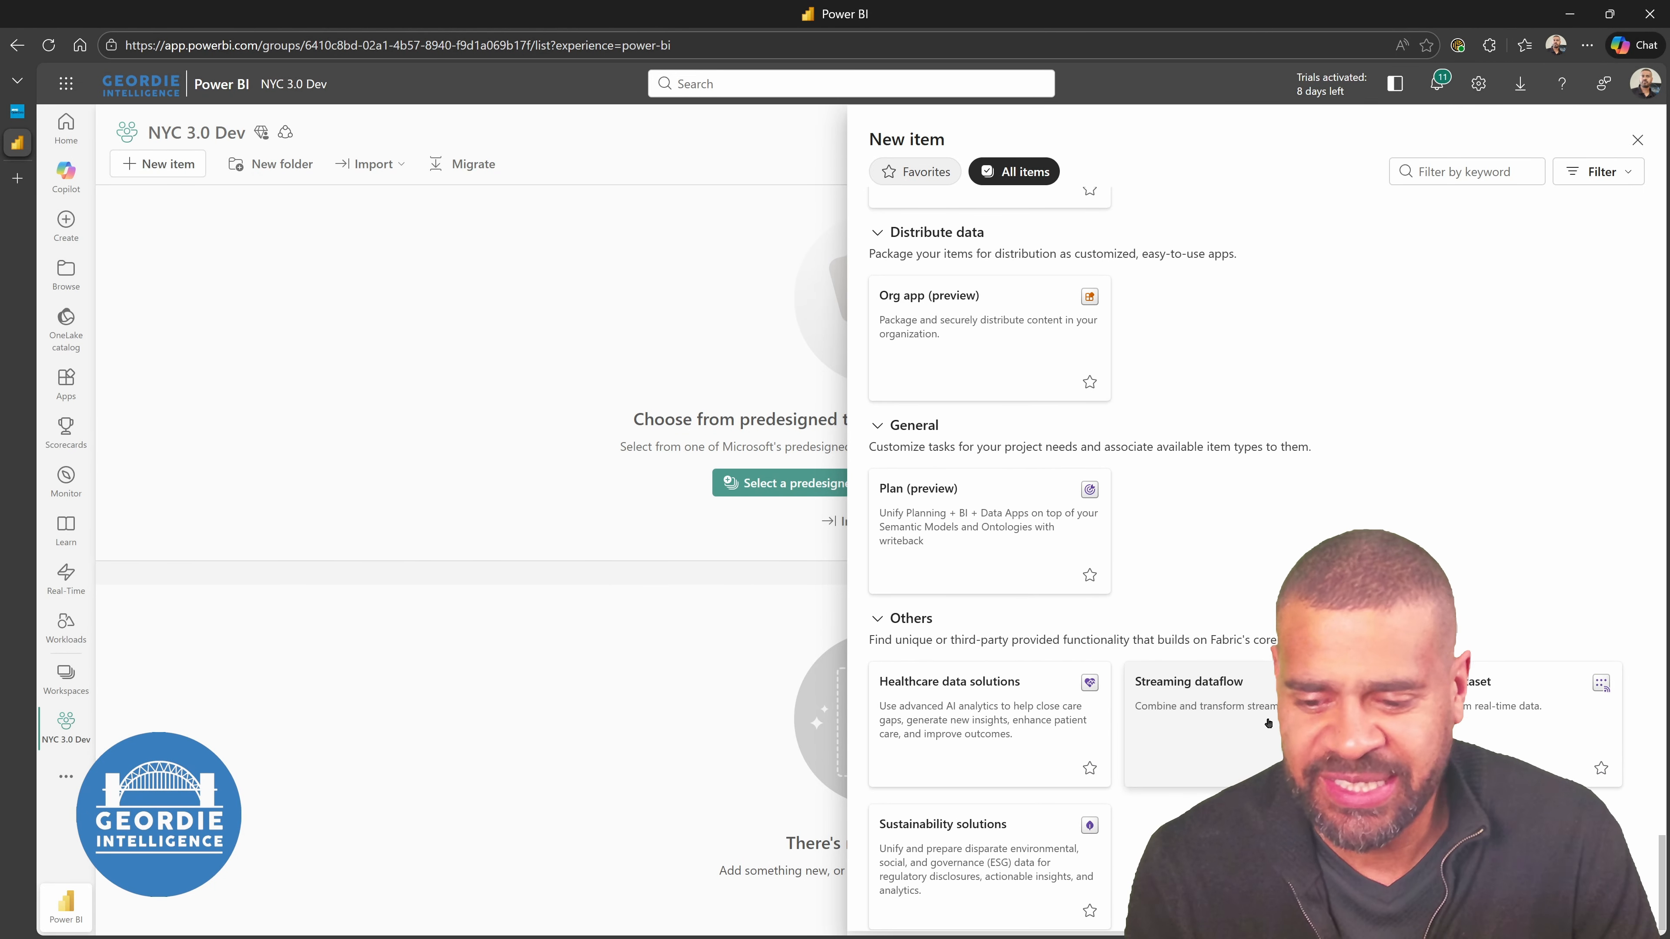
scroll(1249, 737, up, 8)
scroll(1194, 800, up, 12)
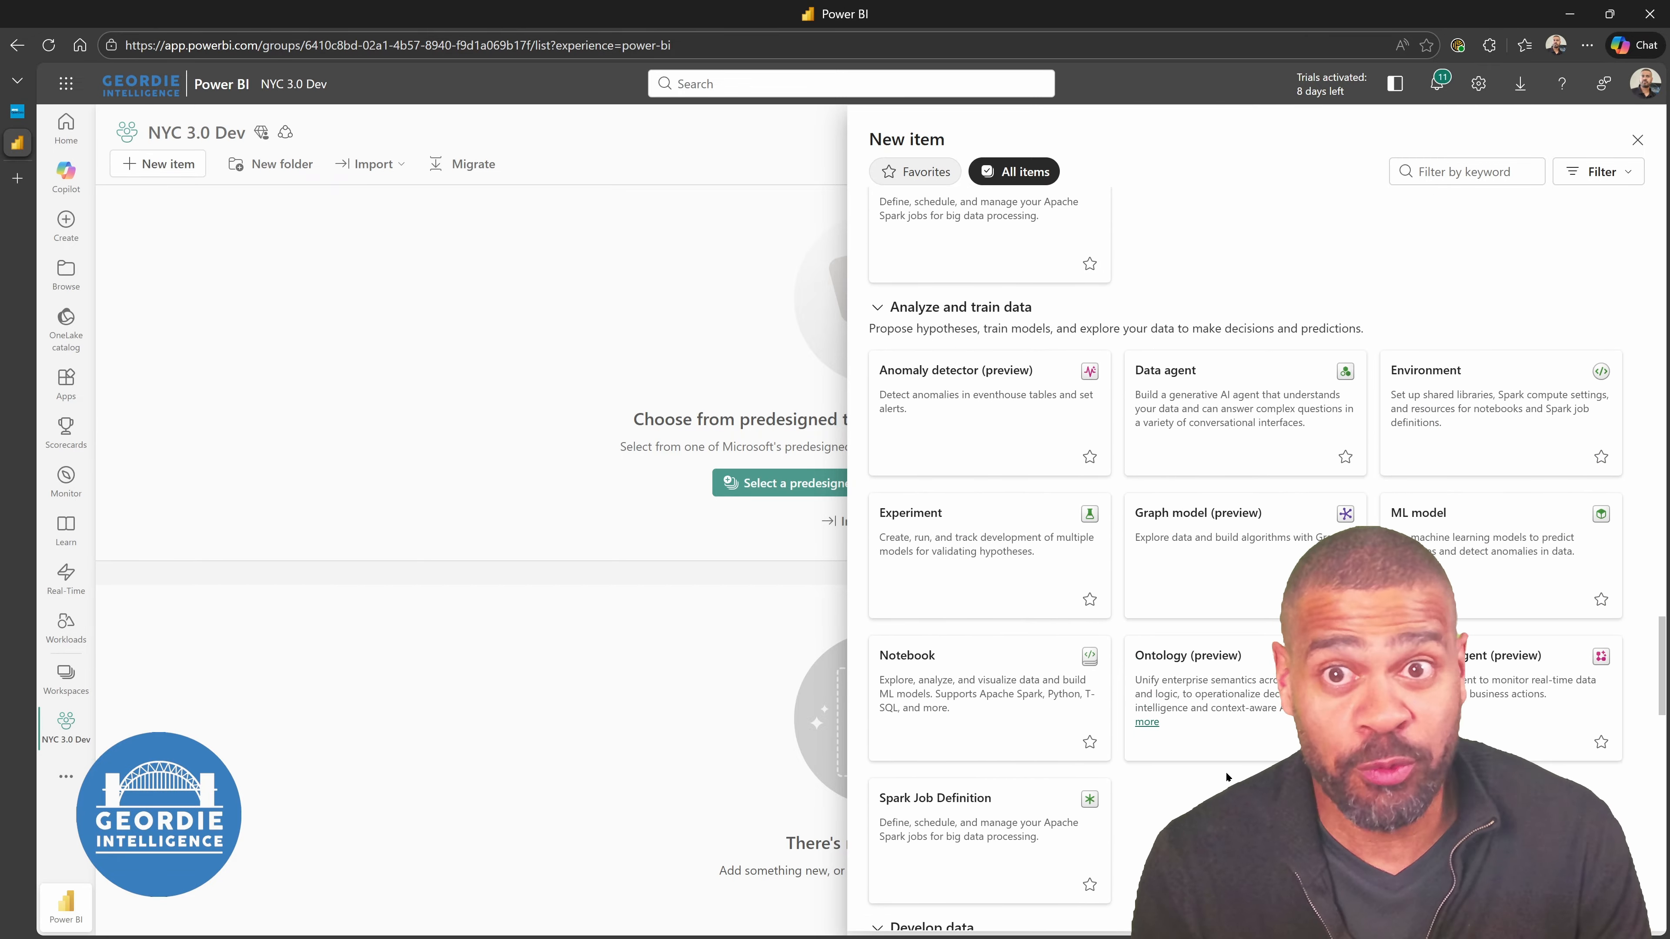
scroll(1216, 783, up, 10)
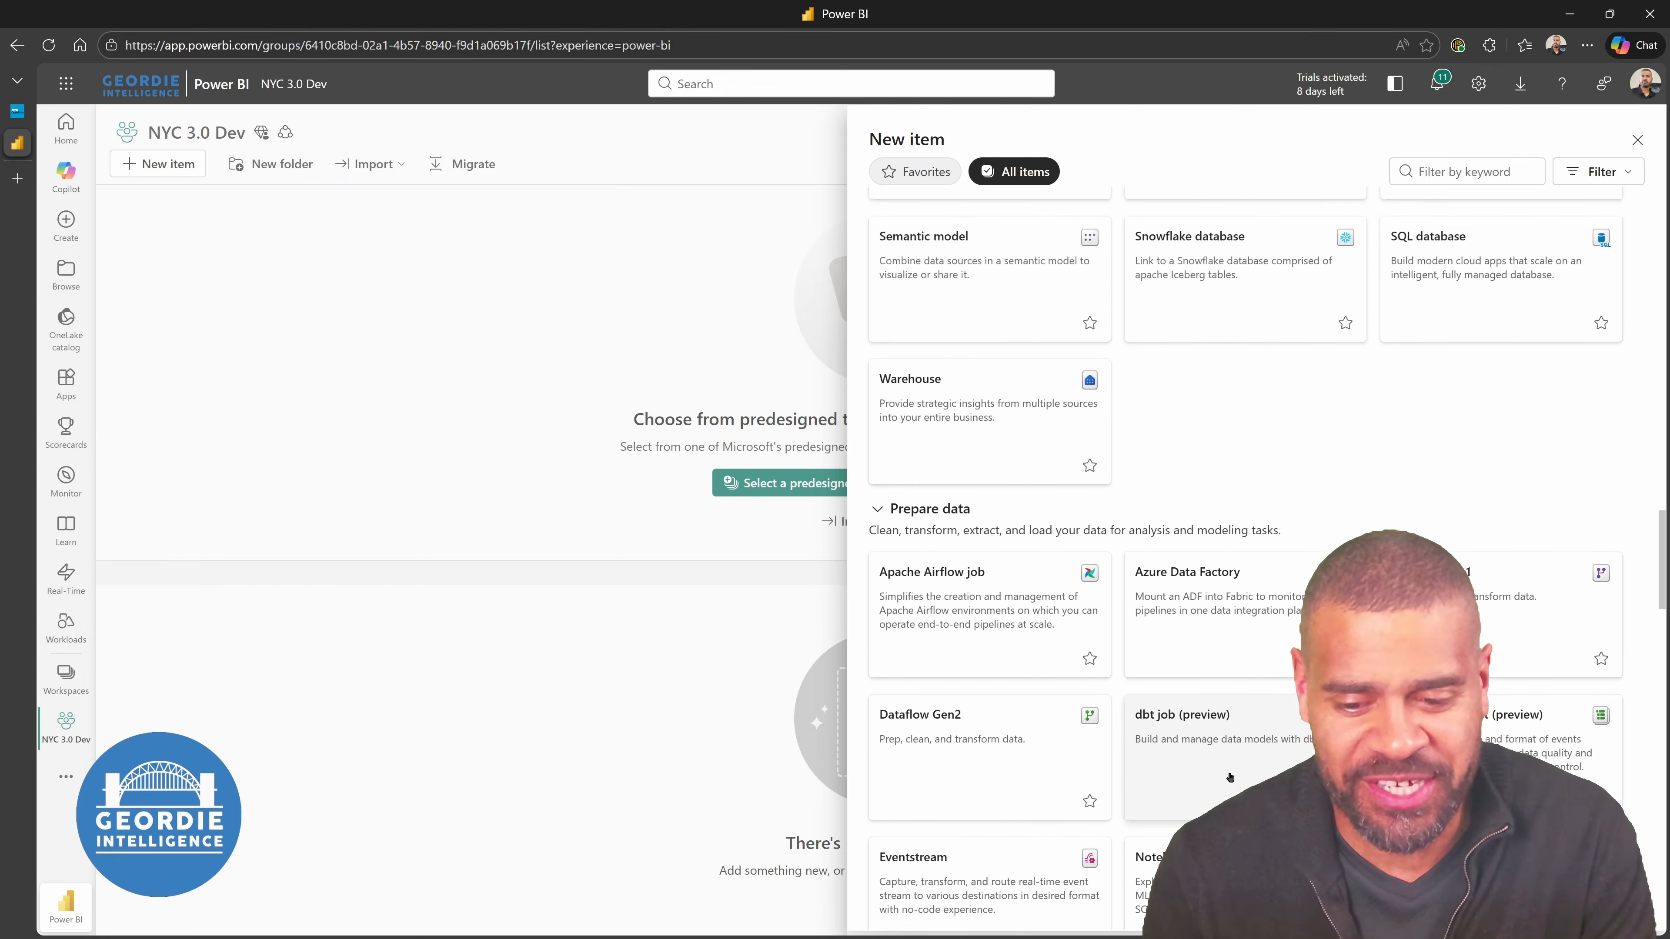
scroll(1229, 776, up, 5)
scroll(1235, 770, down, 4)
scroll(1234, 770, up, 8)
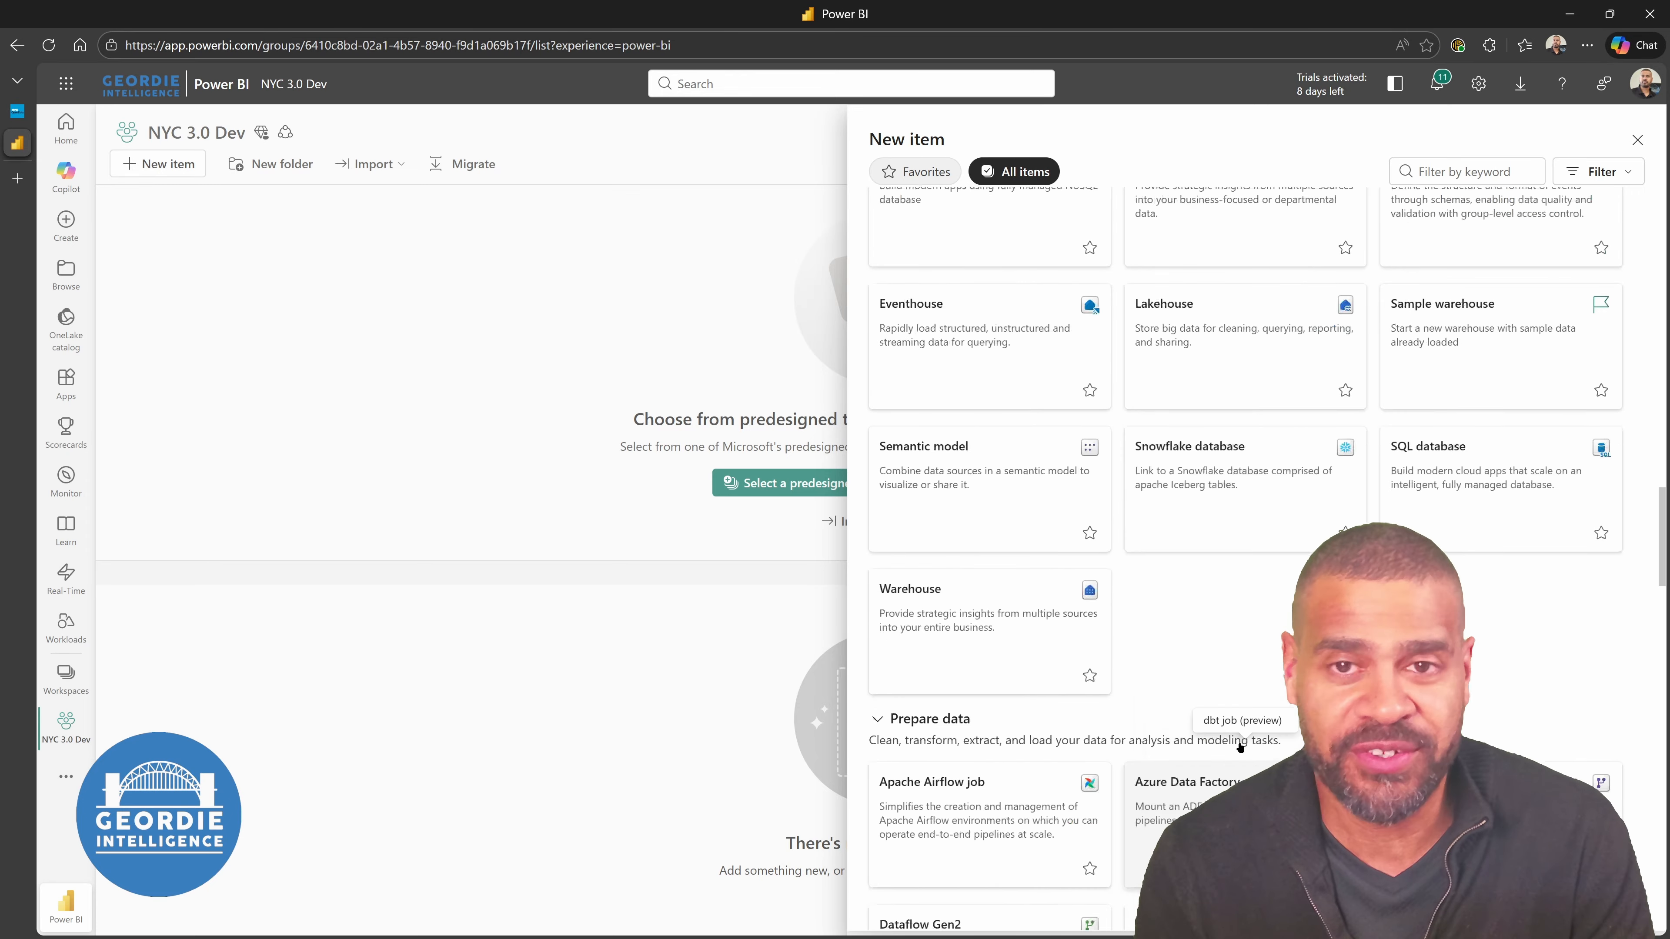
scroll(1246, 737, up, 10)
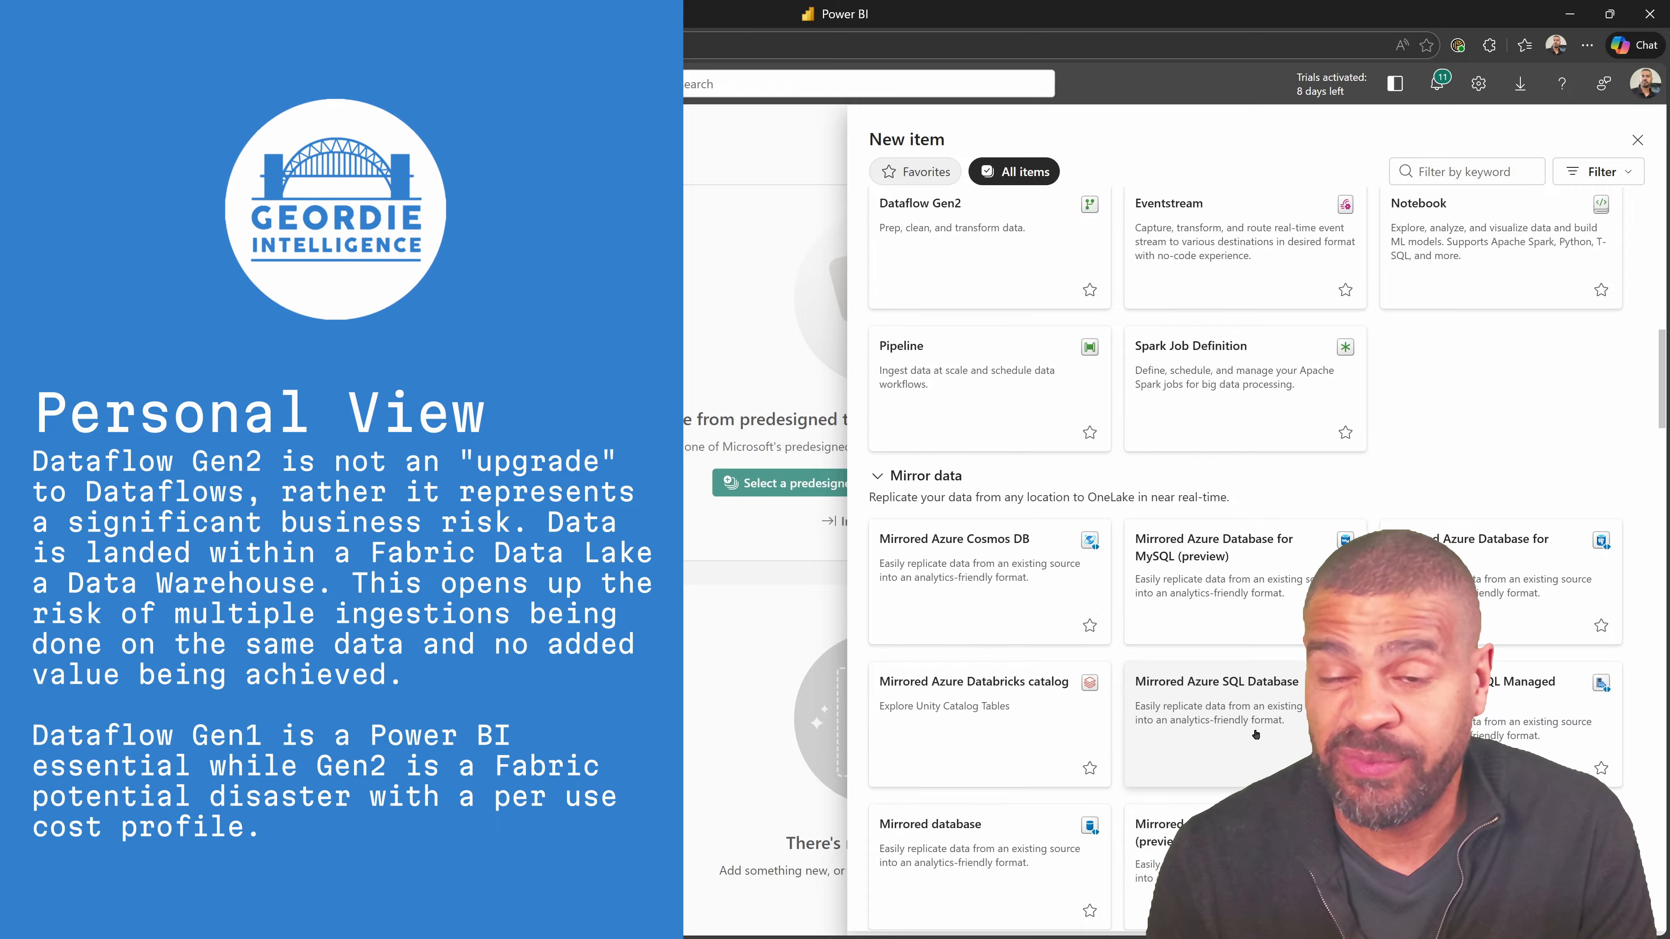
scroll(1254, 736, up, 5)
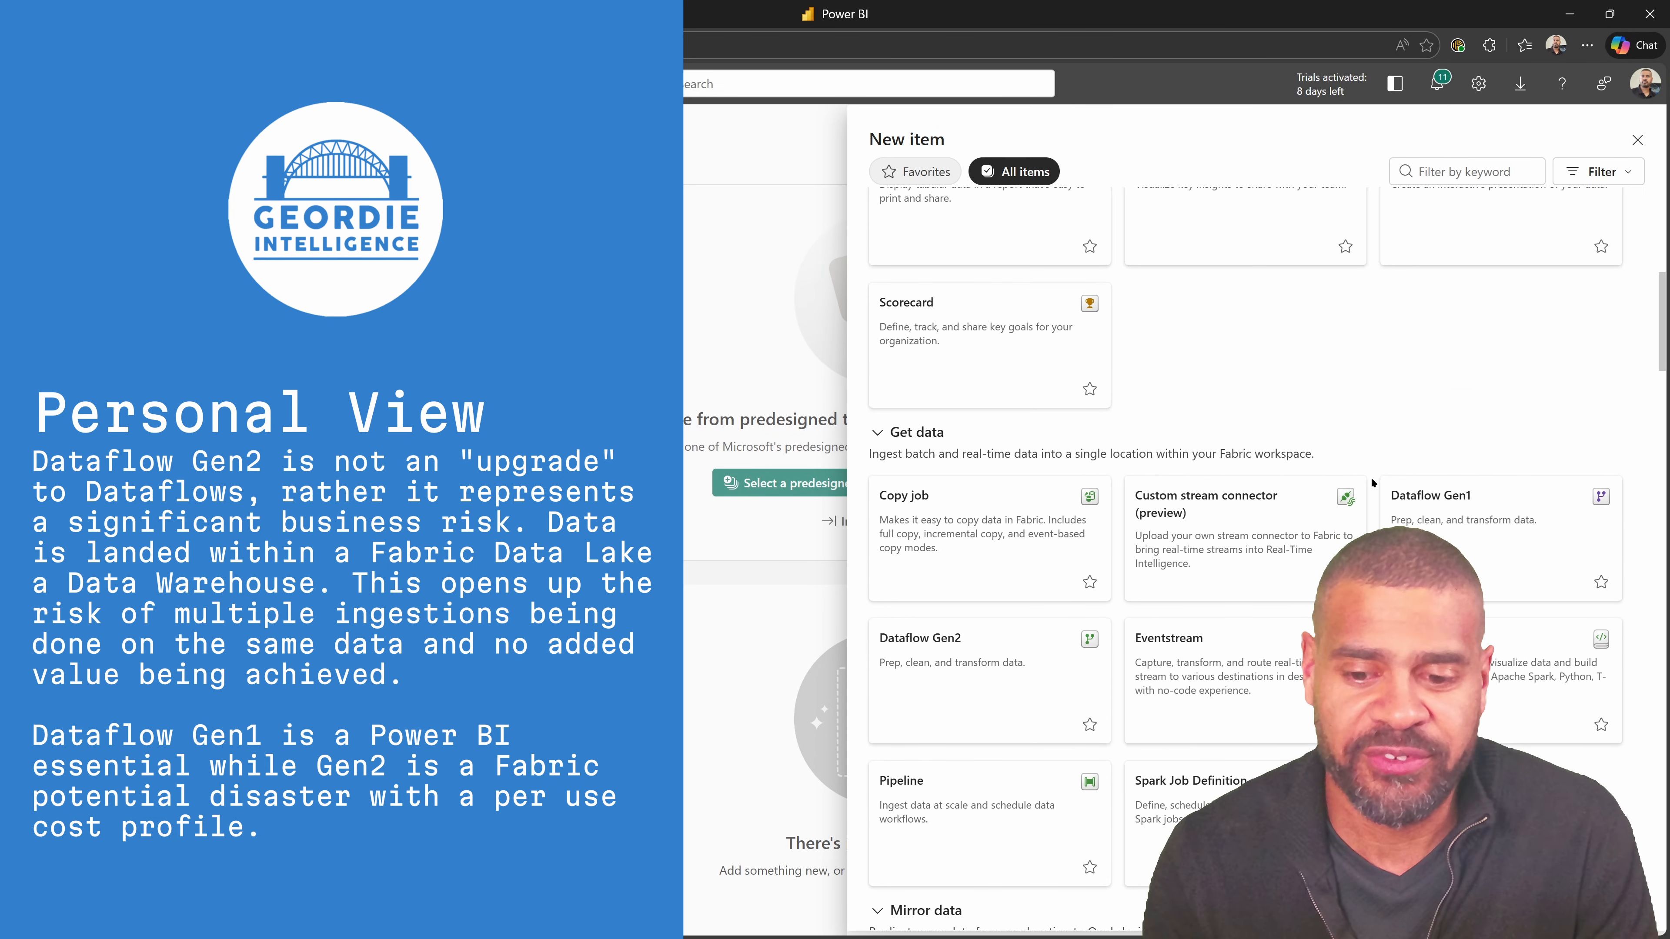
scroll(1255, 725, up, 6)
scroll(1255, 725, up, 1)
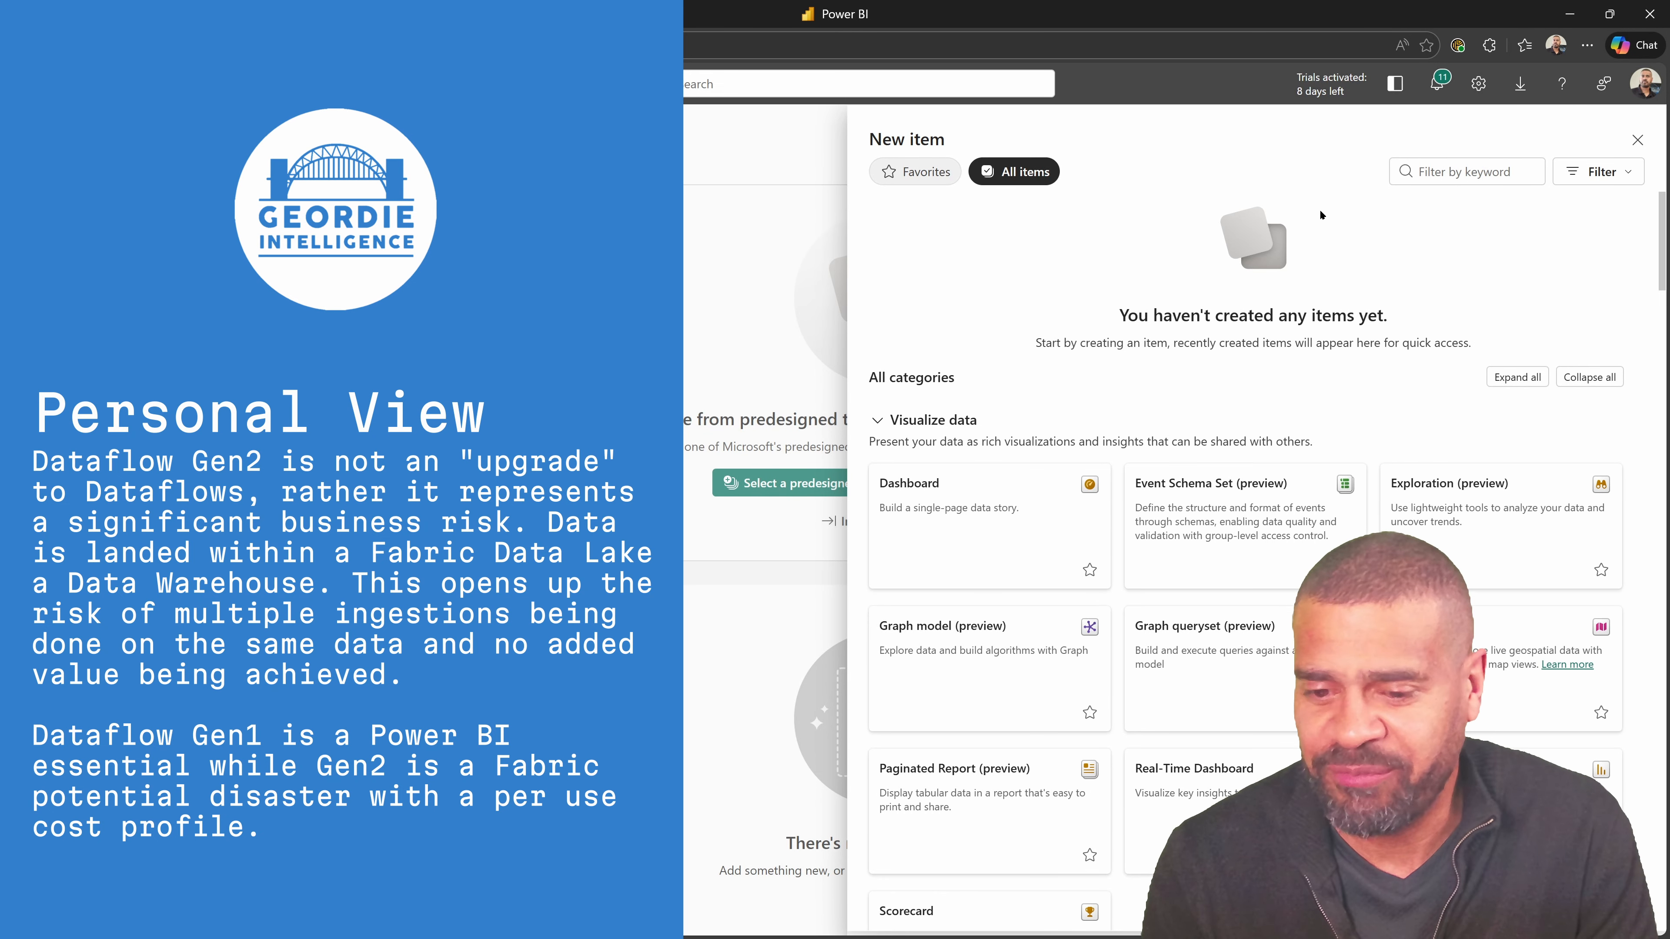
Filter the item types by "data", create a Dataflow Gen1 rather than a Gen2, and start defining new tables in it
click(927, 172)
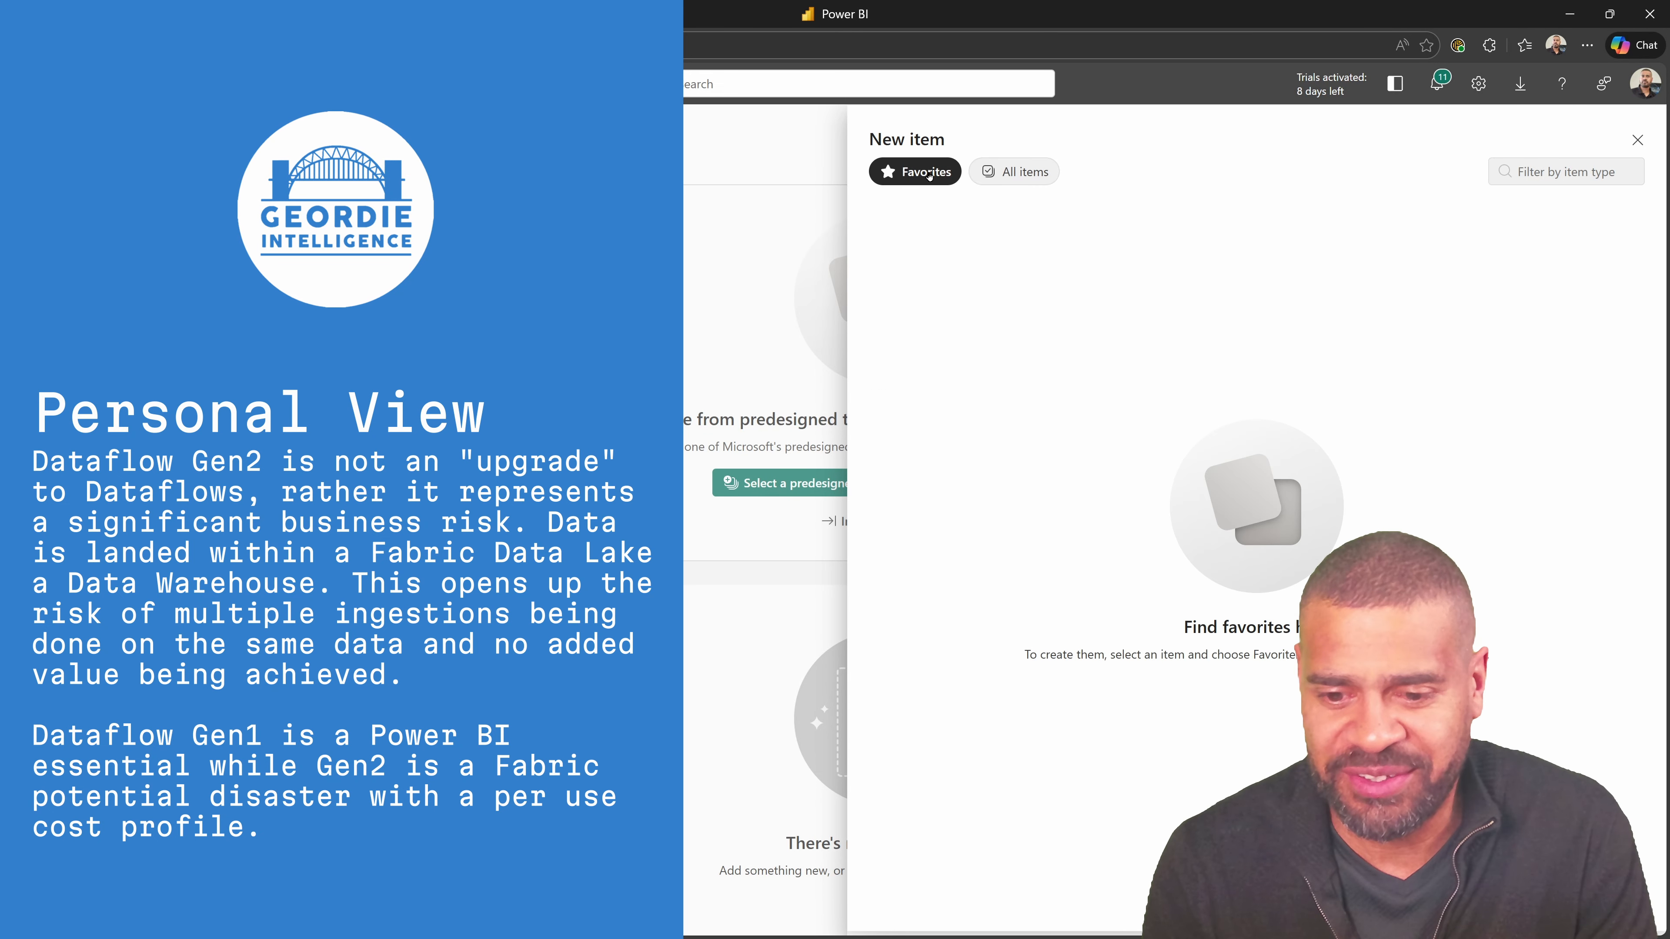
click(1014, 172)
click(1512, 178)
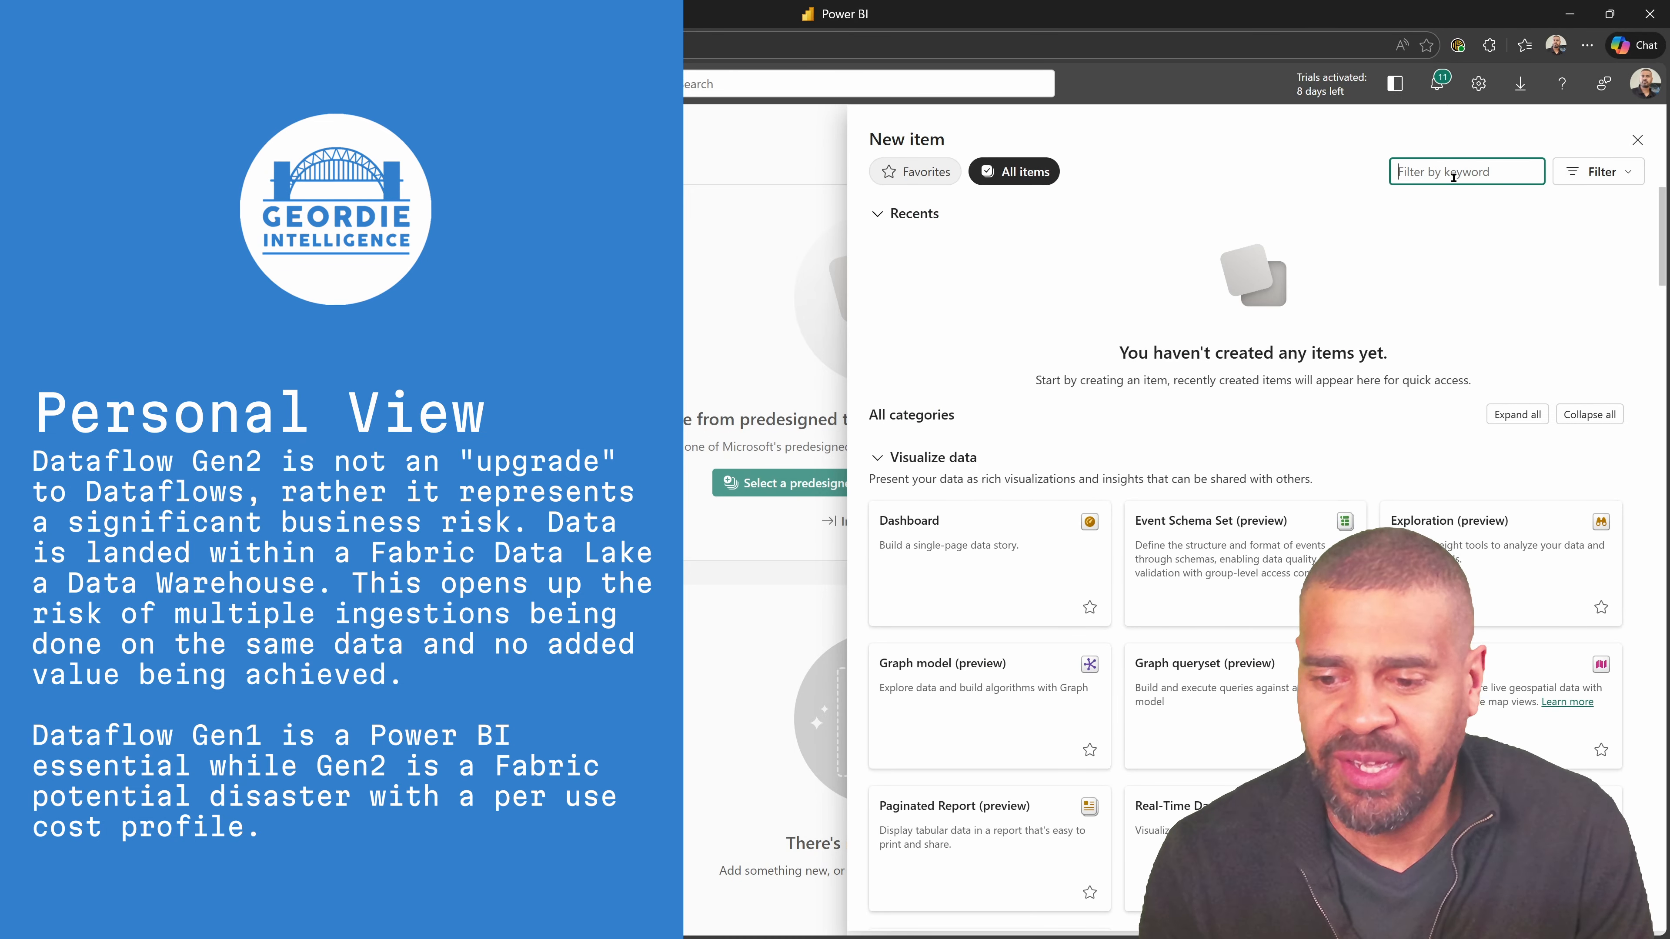
text(data)
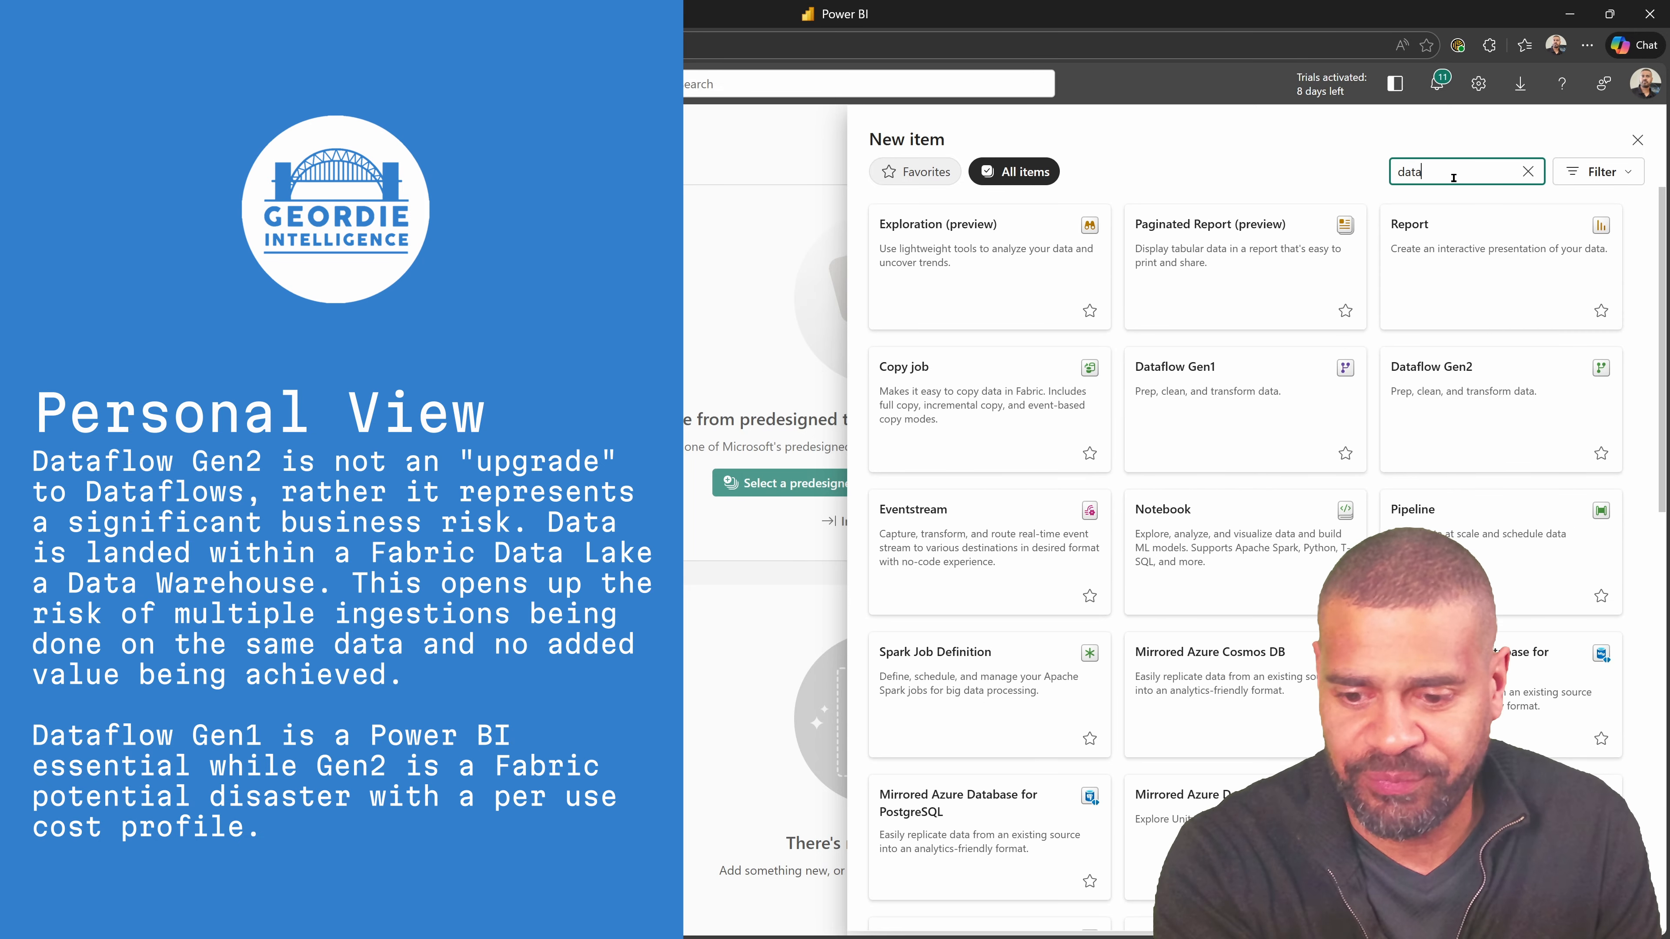
click(1189, 421)
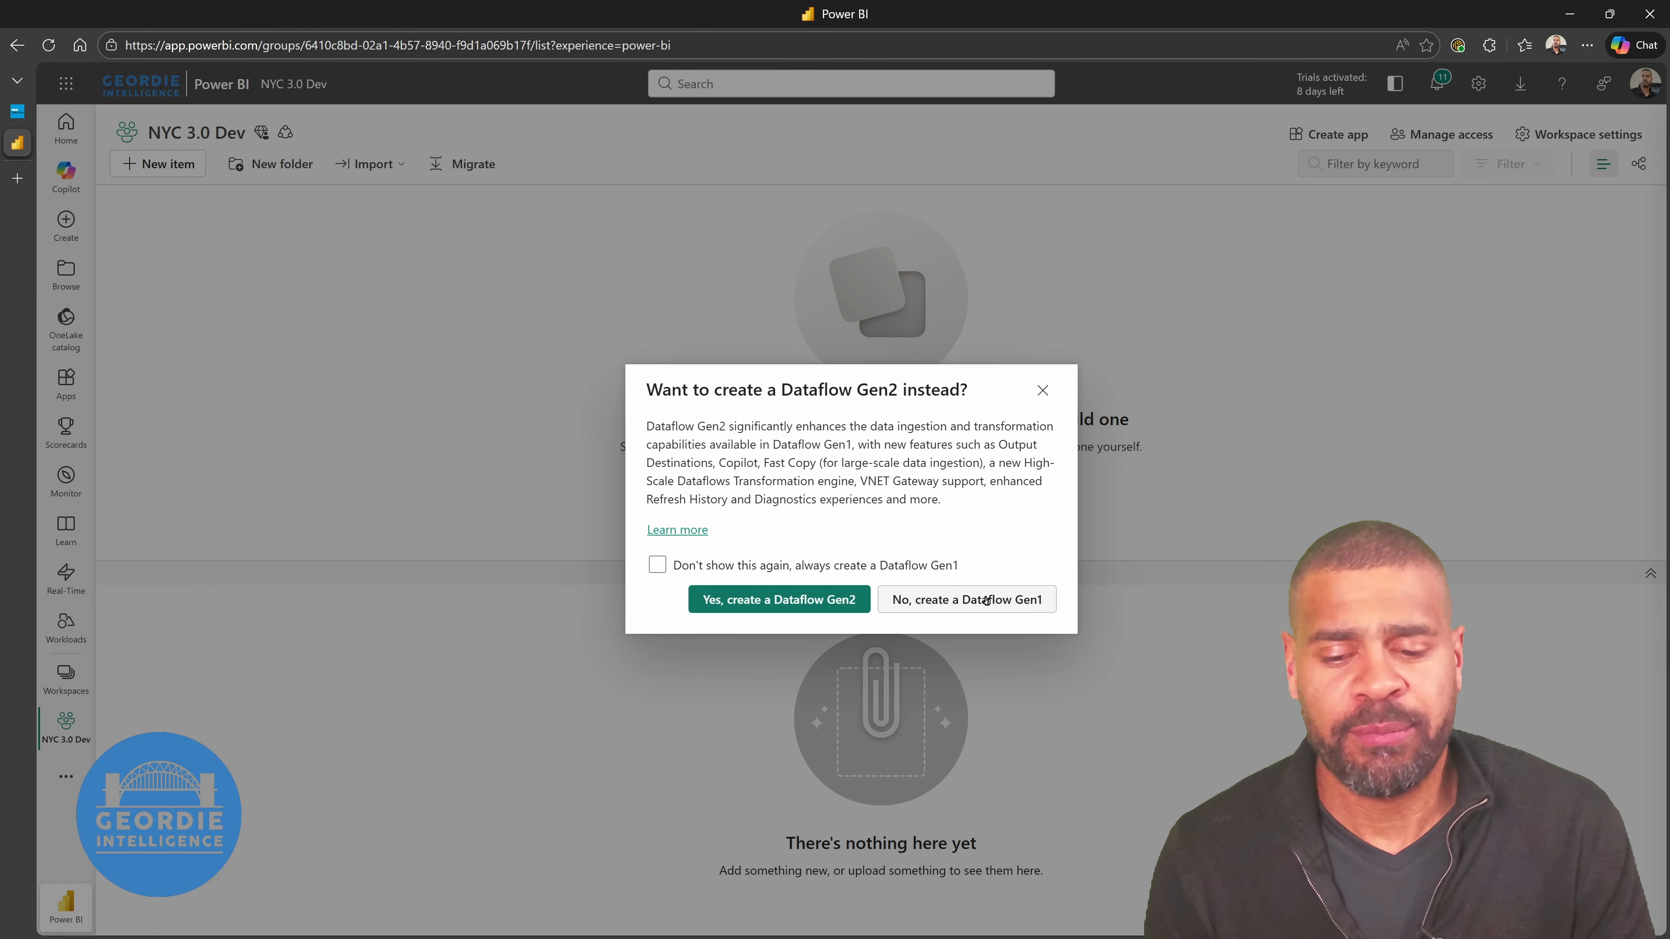
click(986, 600)
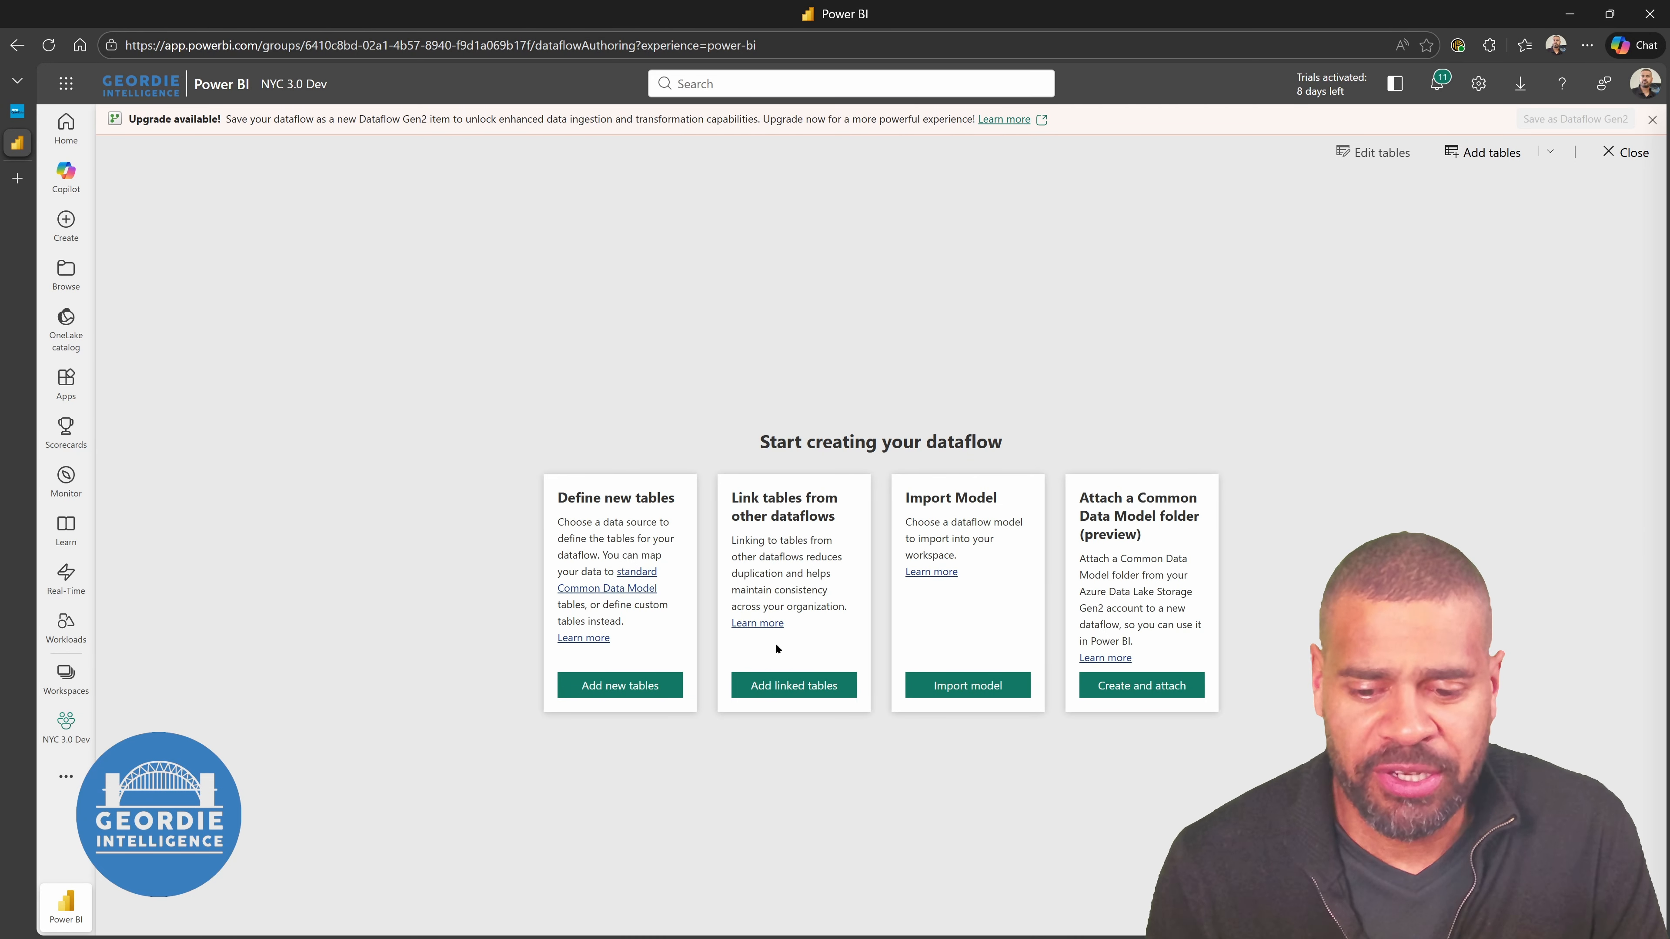
click(603, 689)
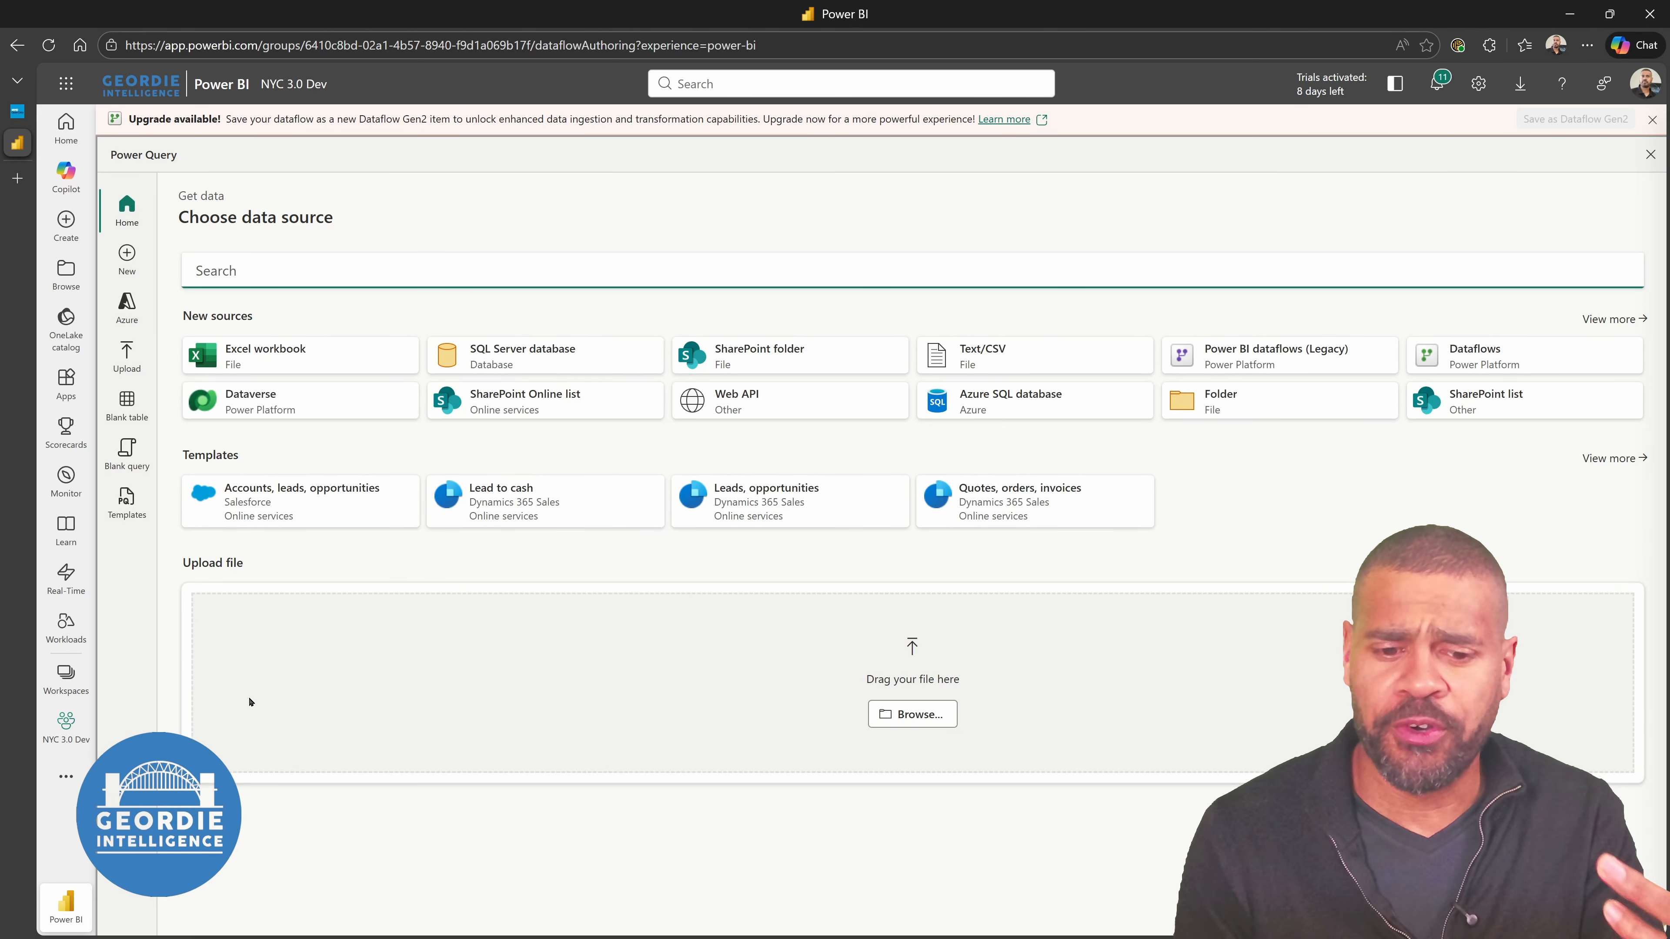
Copy the OData V4 endpoint of the drinking water tank inspection dataset from NYC Open Data and return to the Power BI dataflow
click(17, 111)
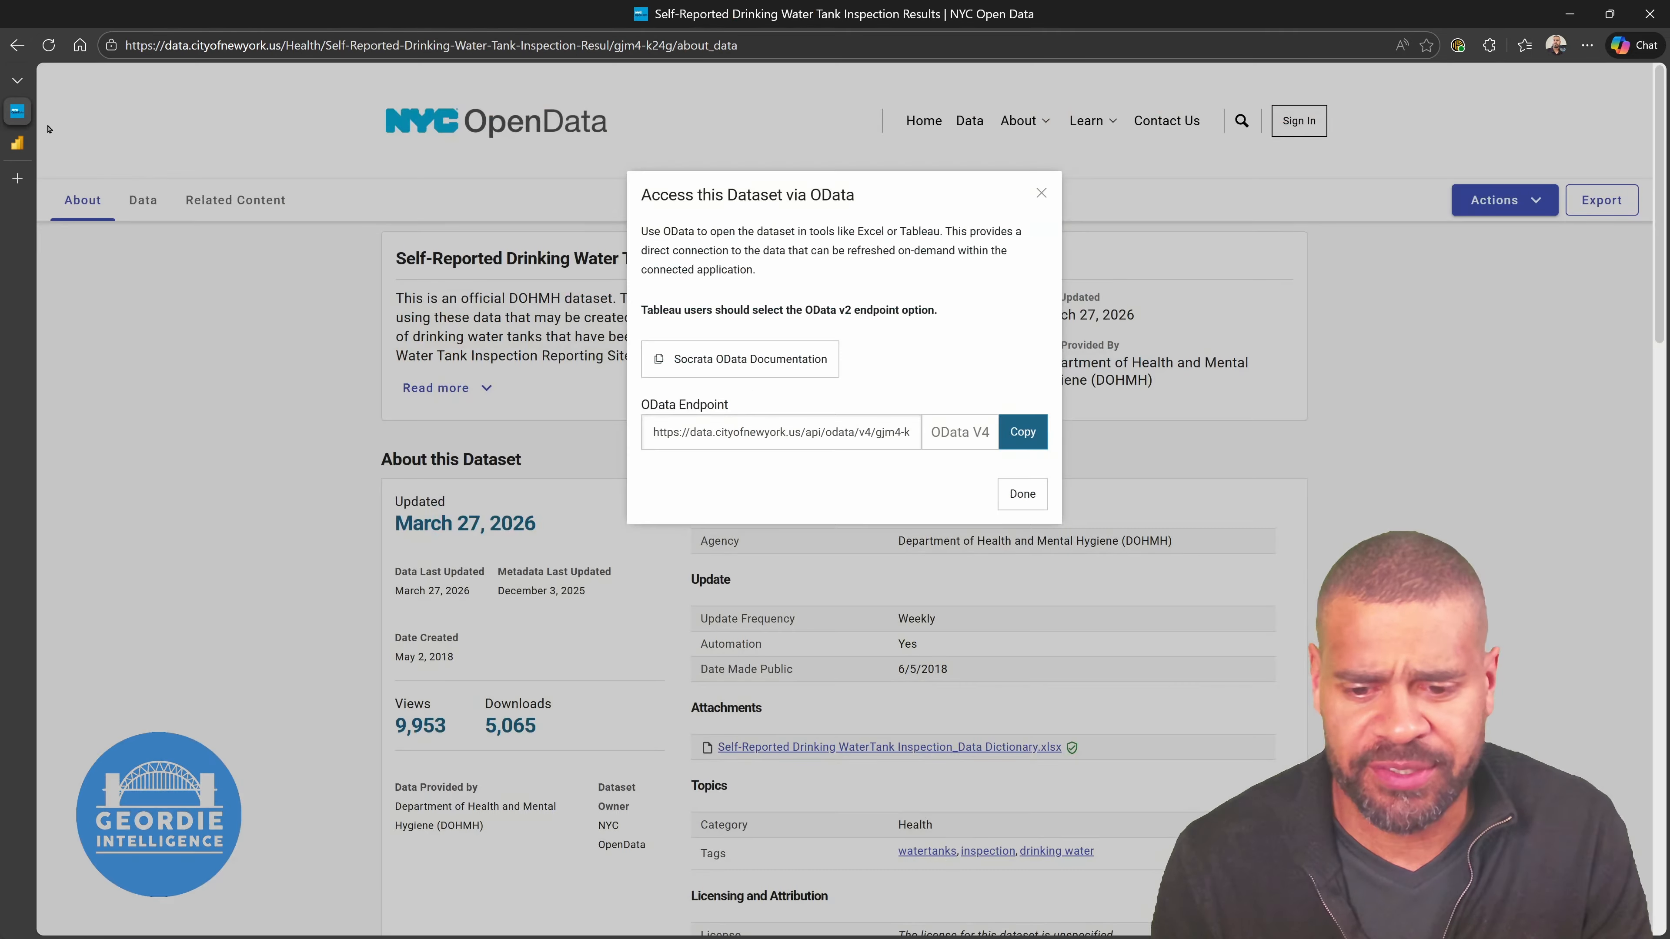
click(1021, 433)
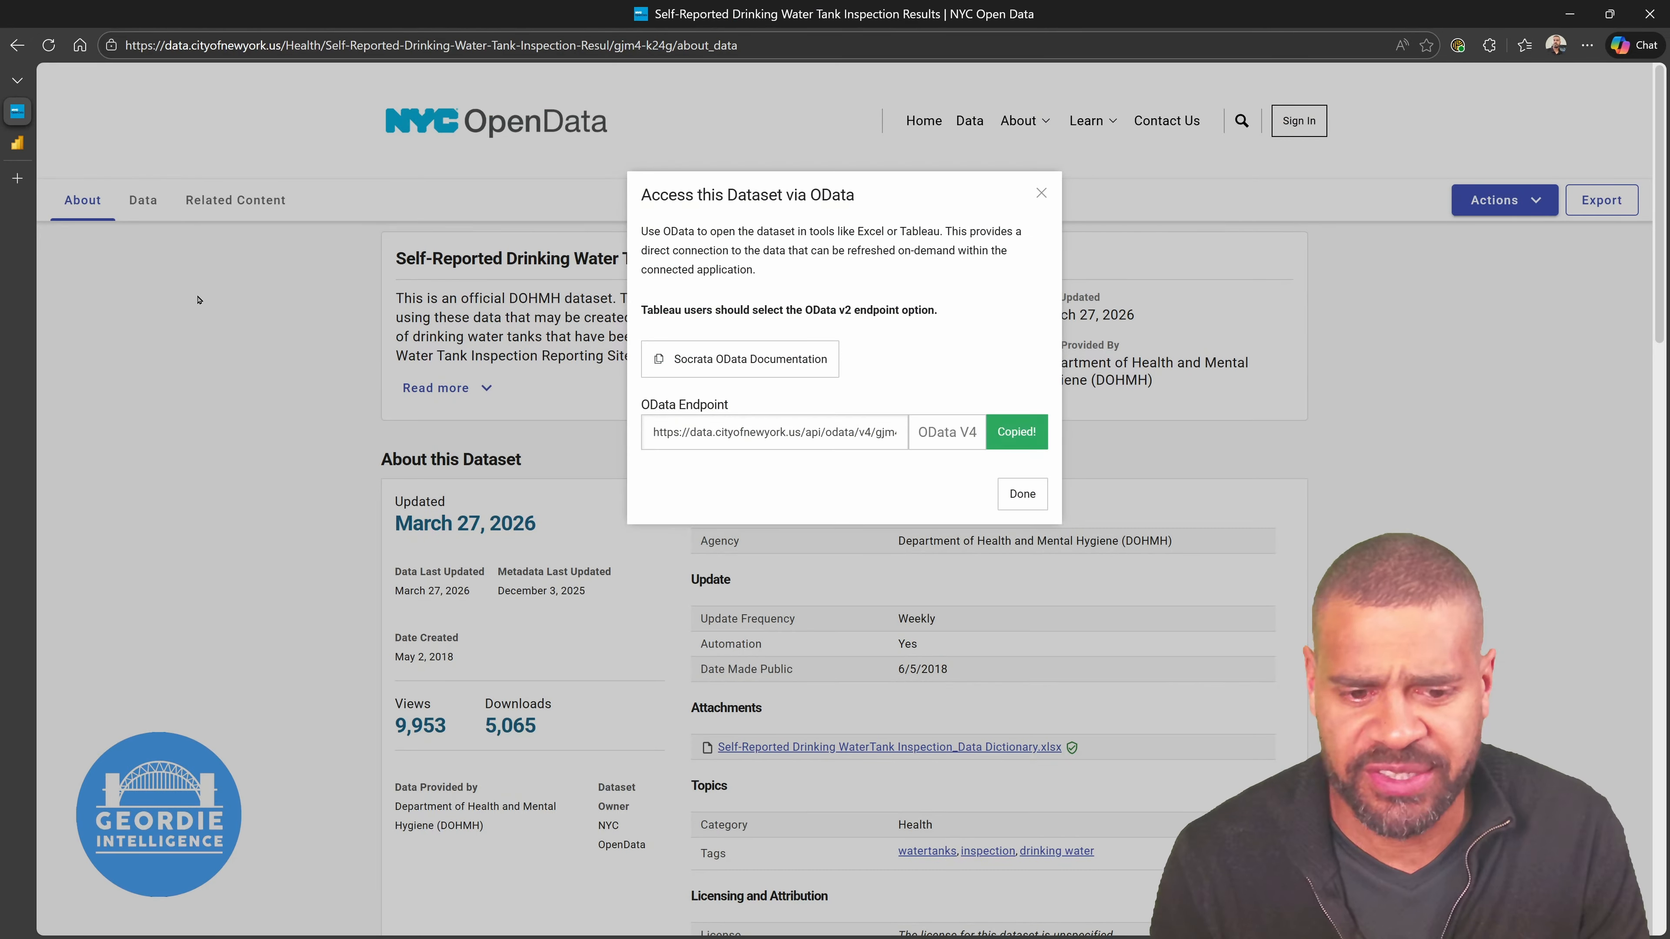
click(17, 143)
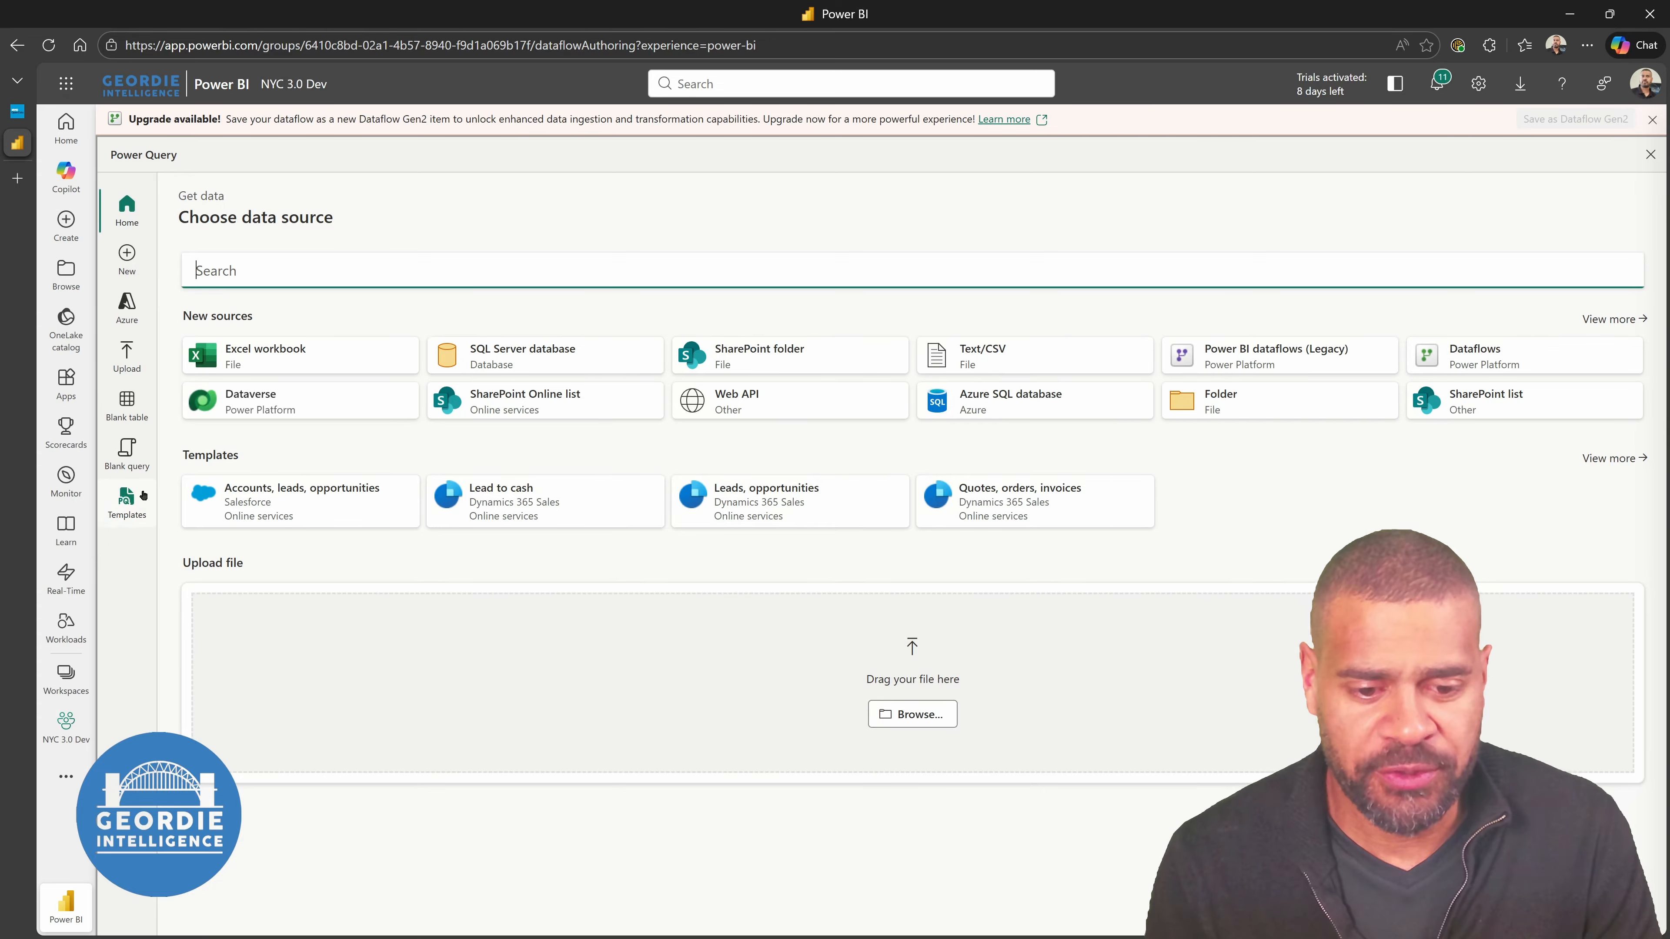
click(1604, 319)
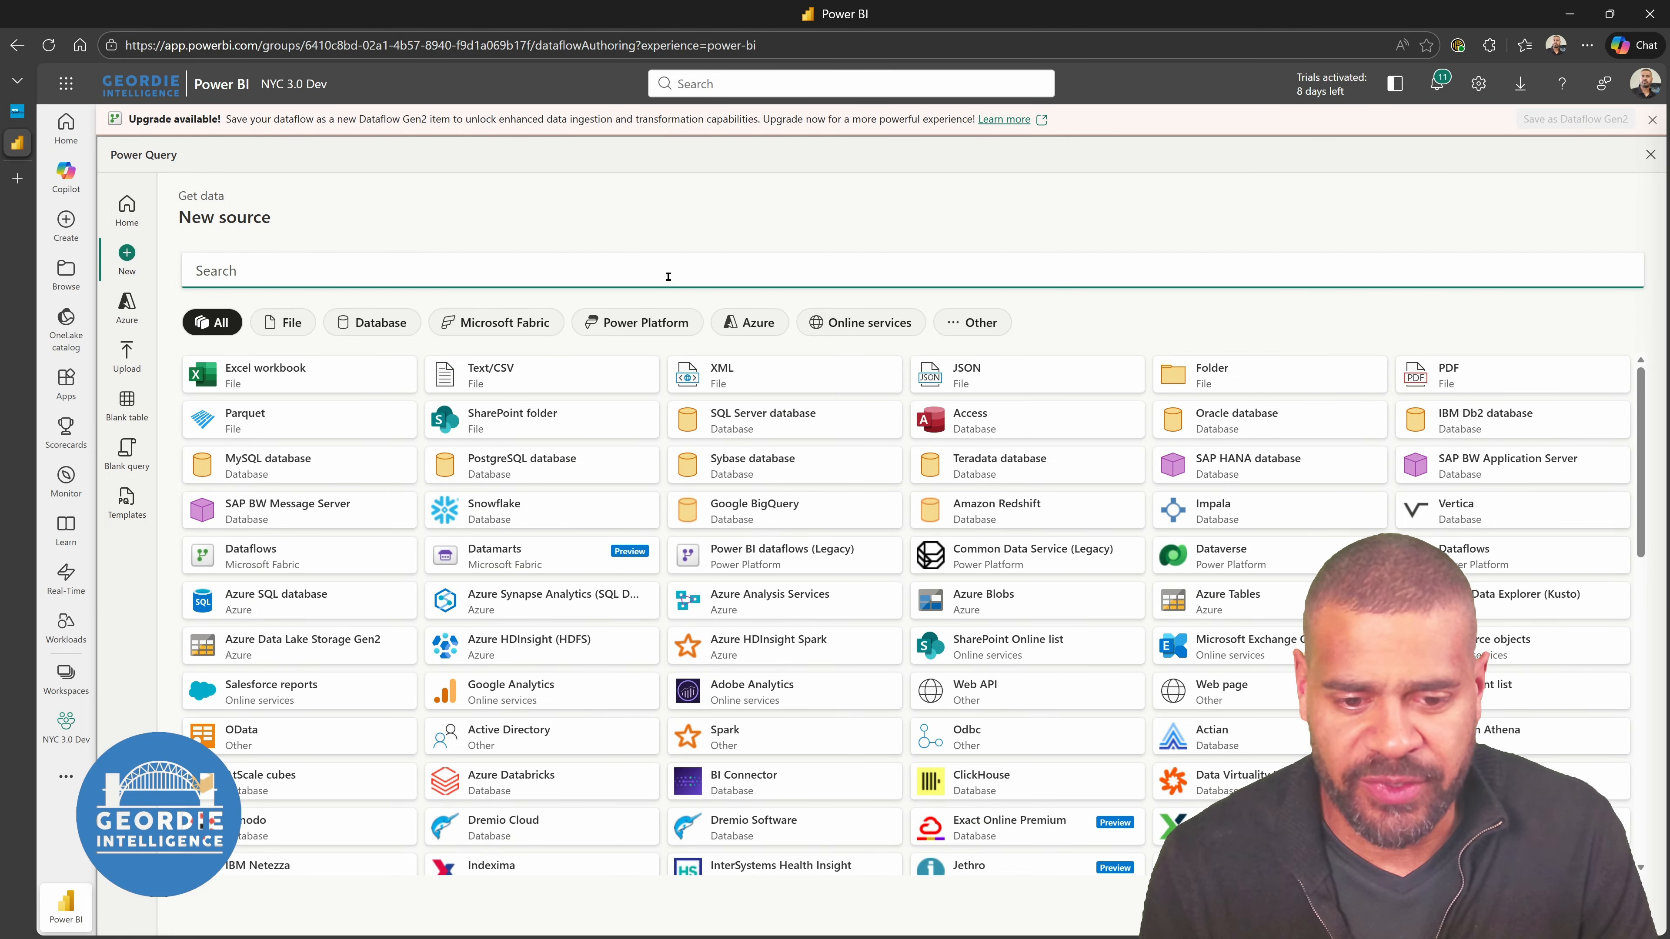
text(oda)
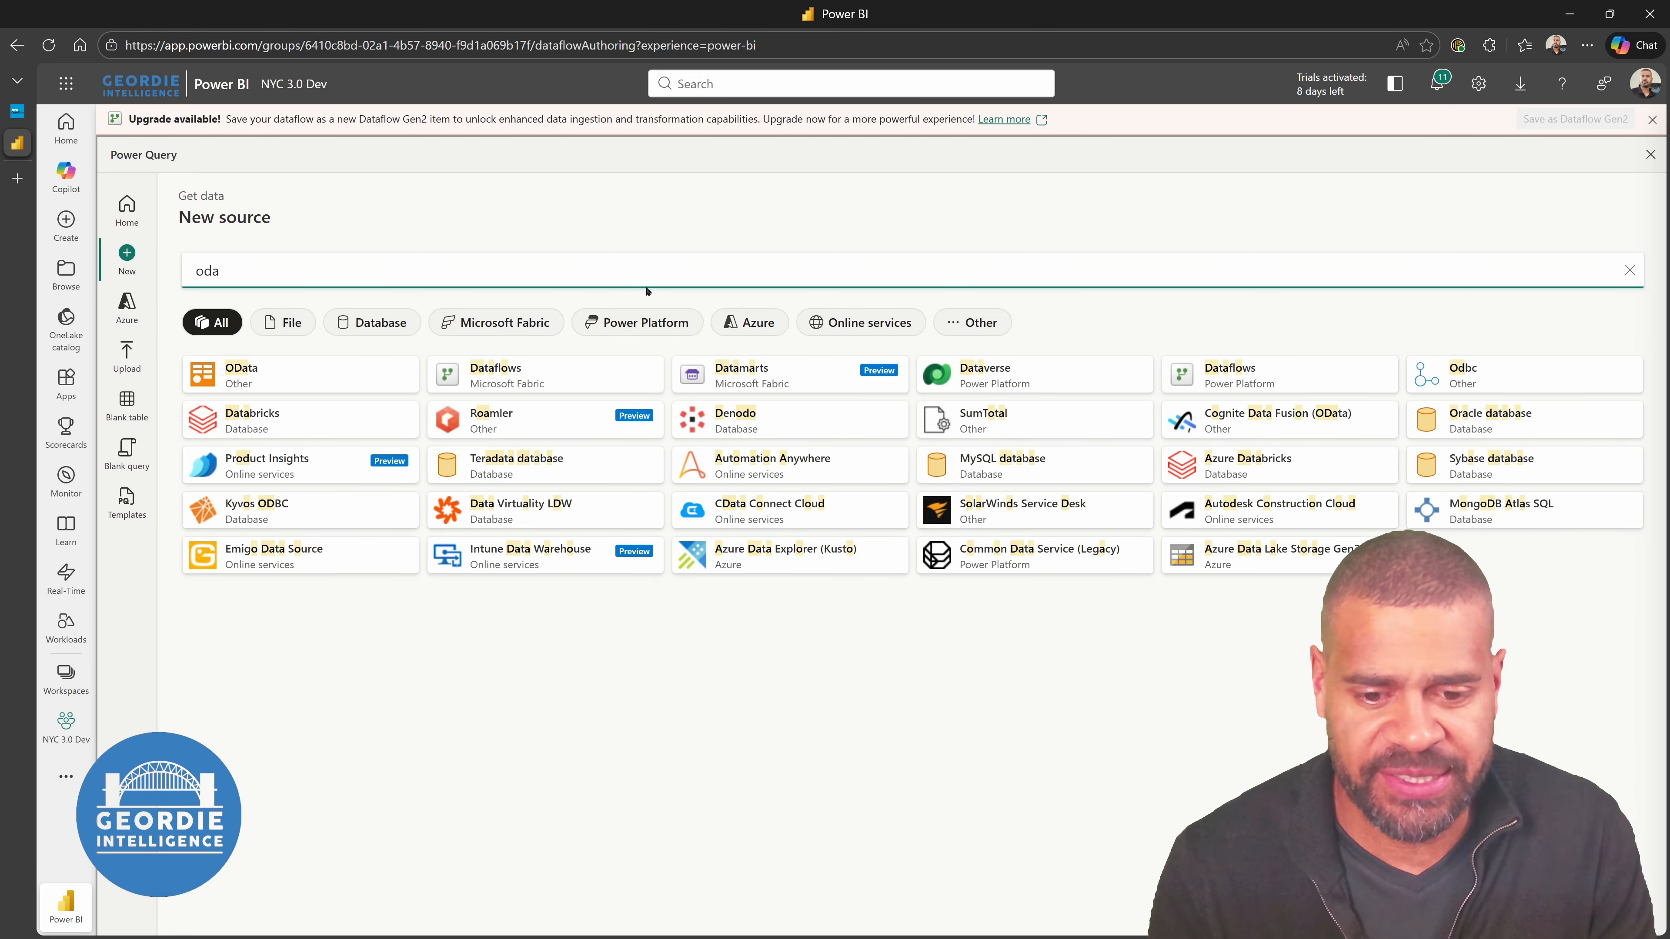
click(332, 374)
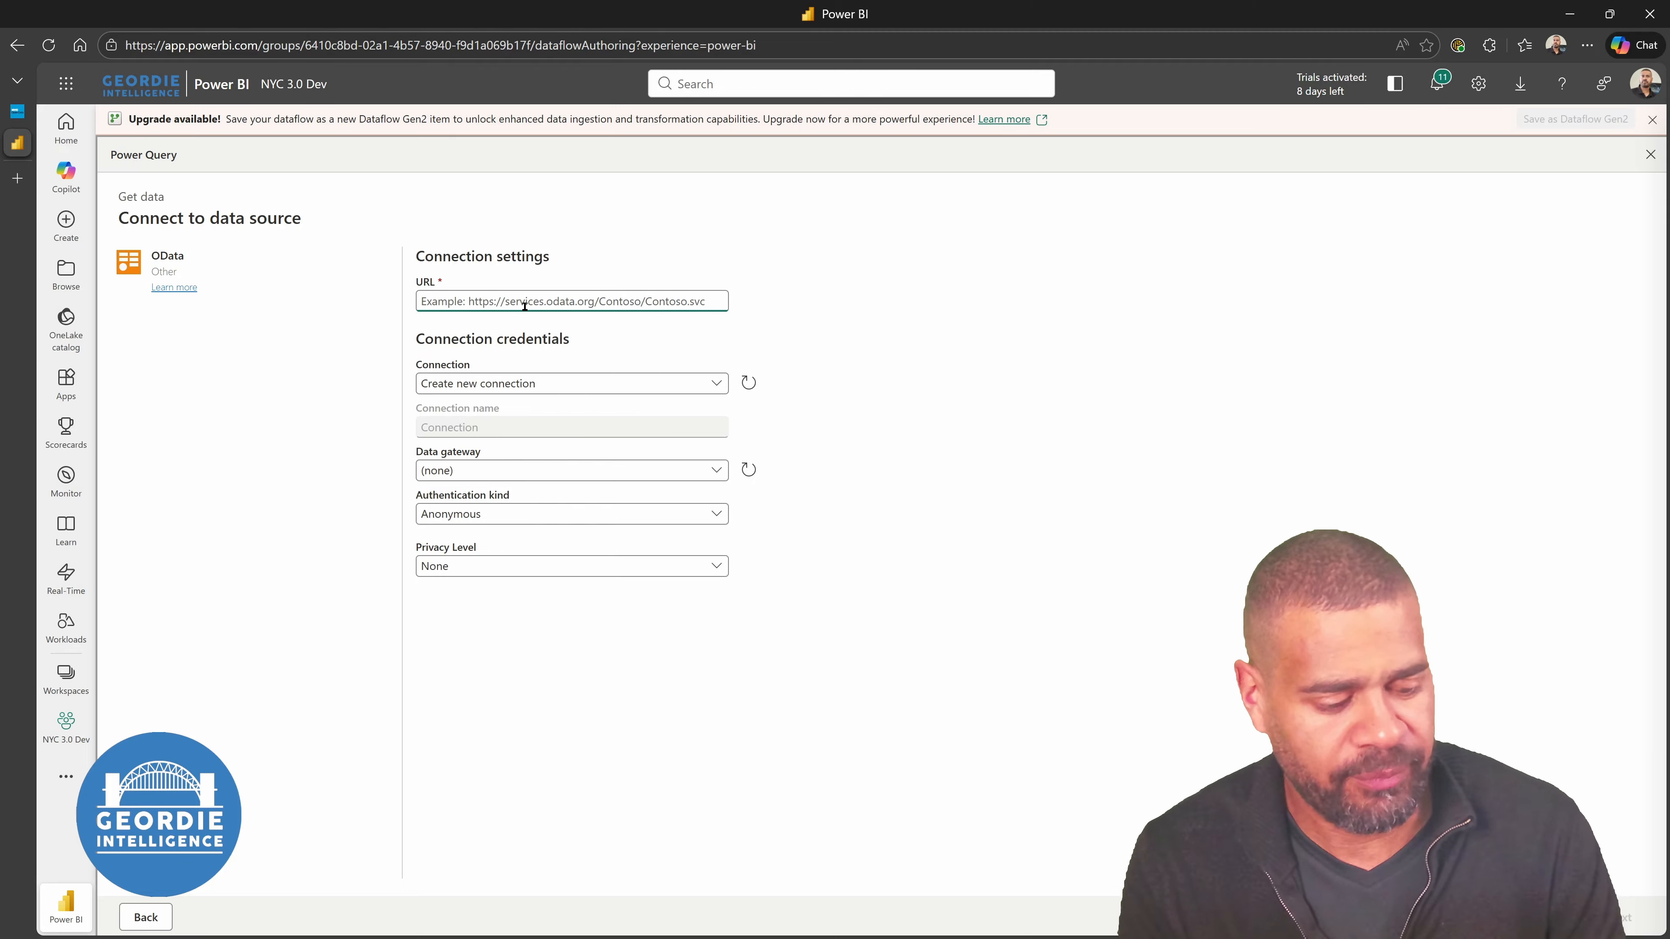
key(ctrl+v)
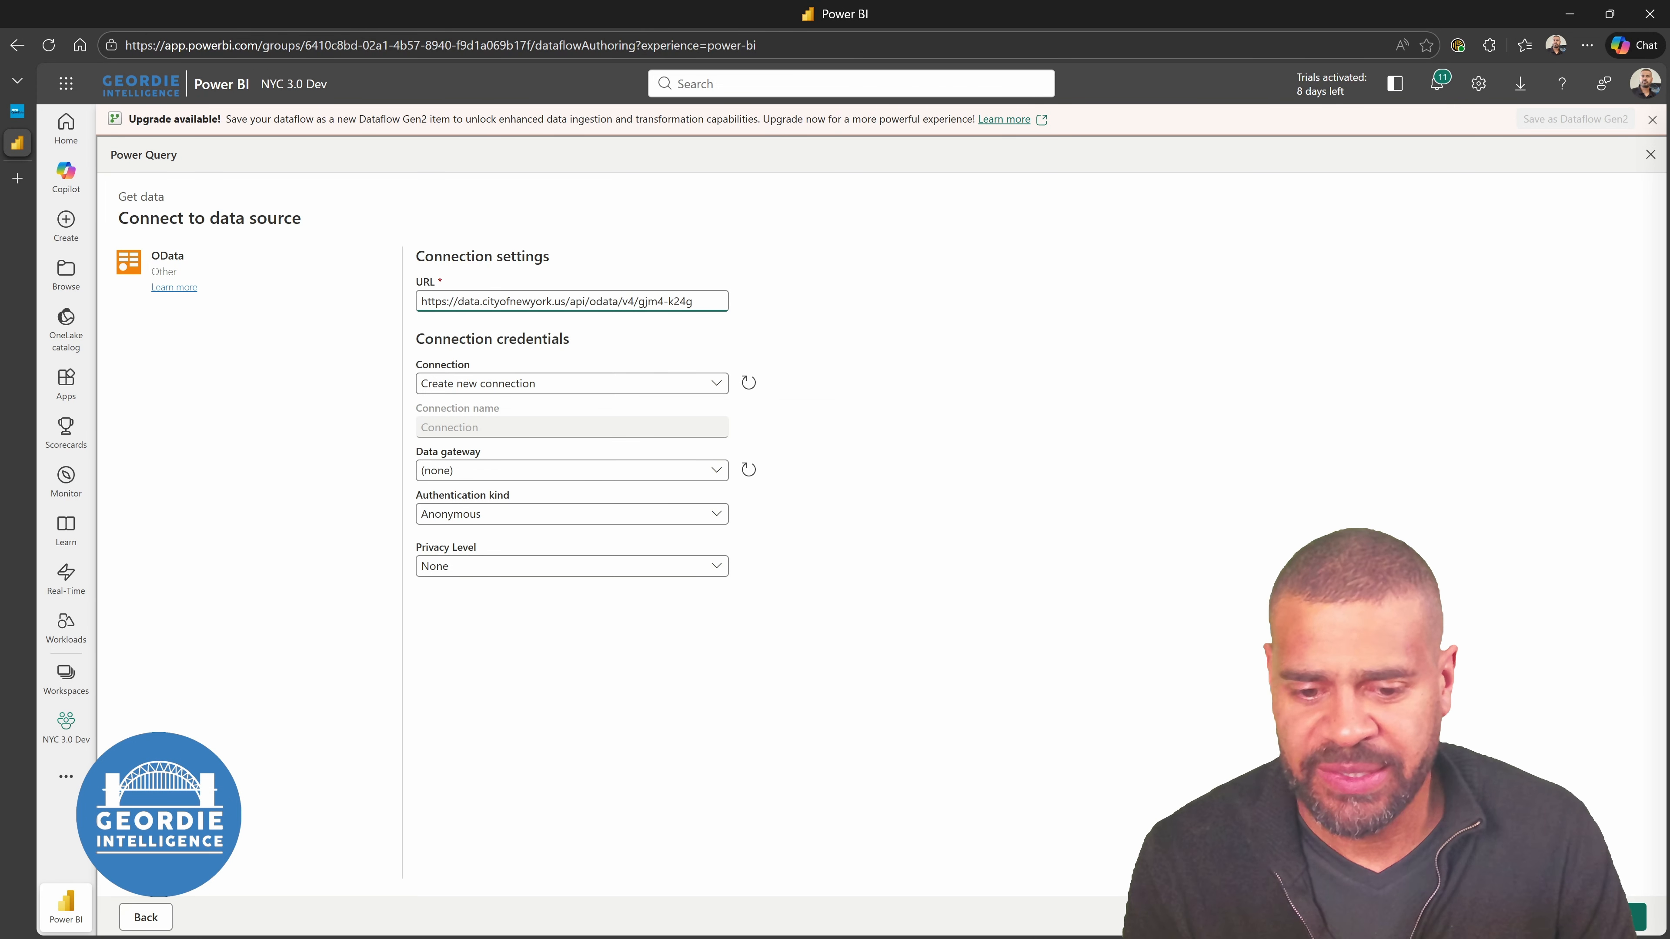
click(667, 566)
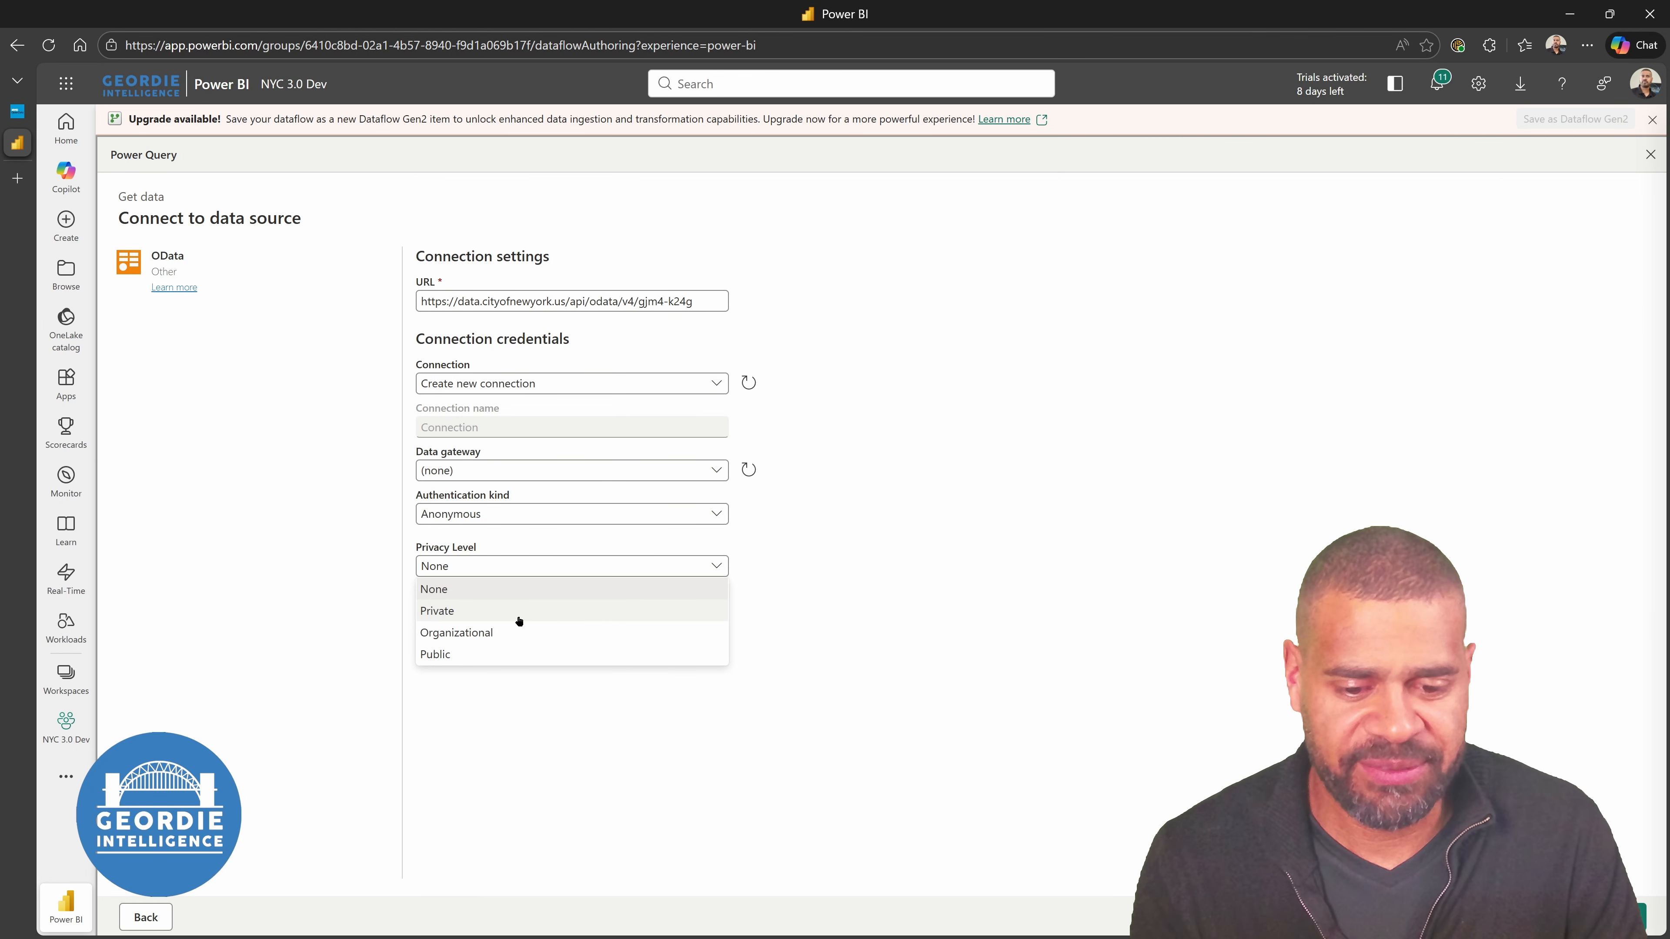
click(497, 632)
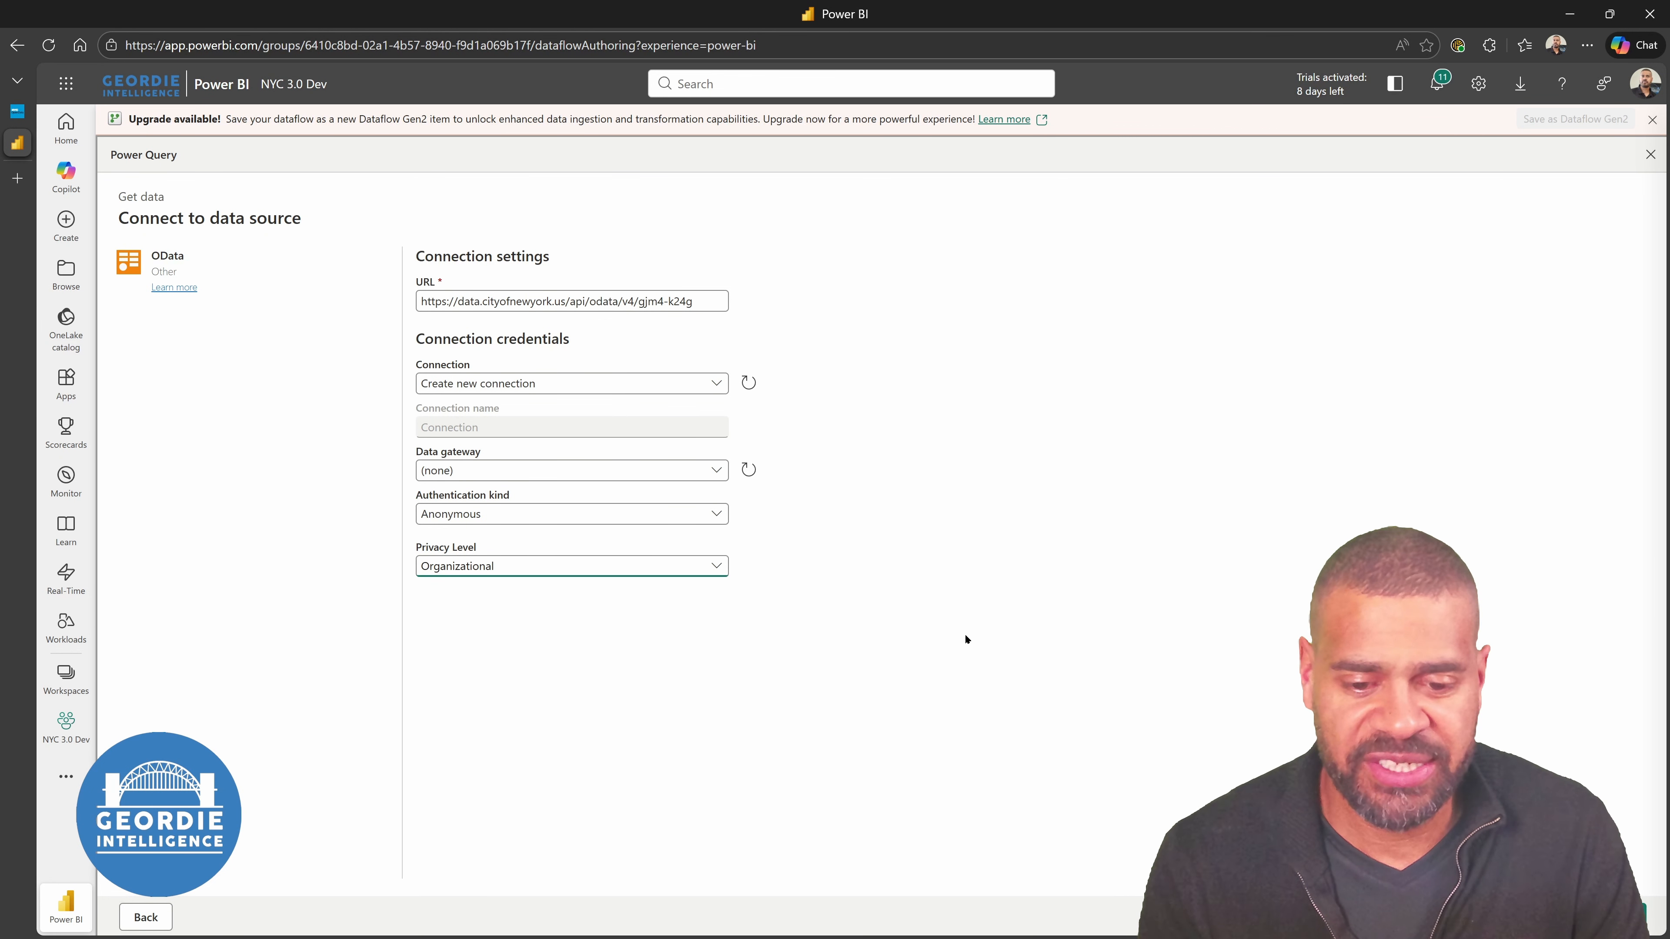
click(1620, 917)
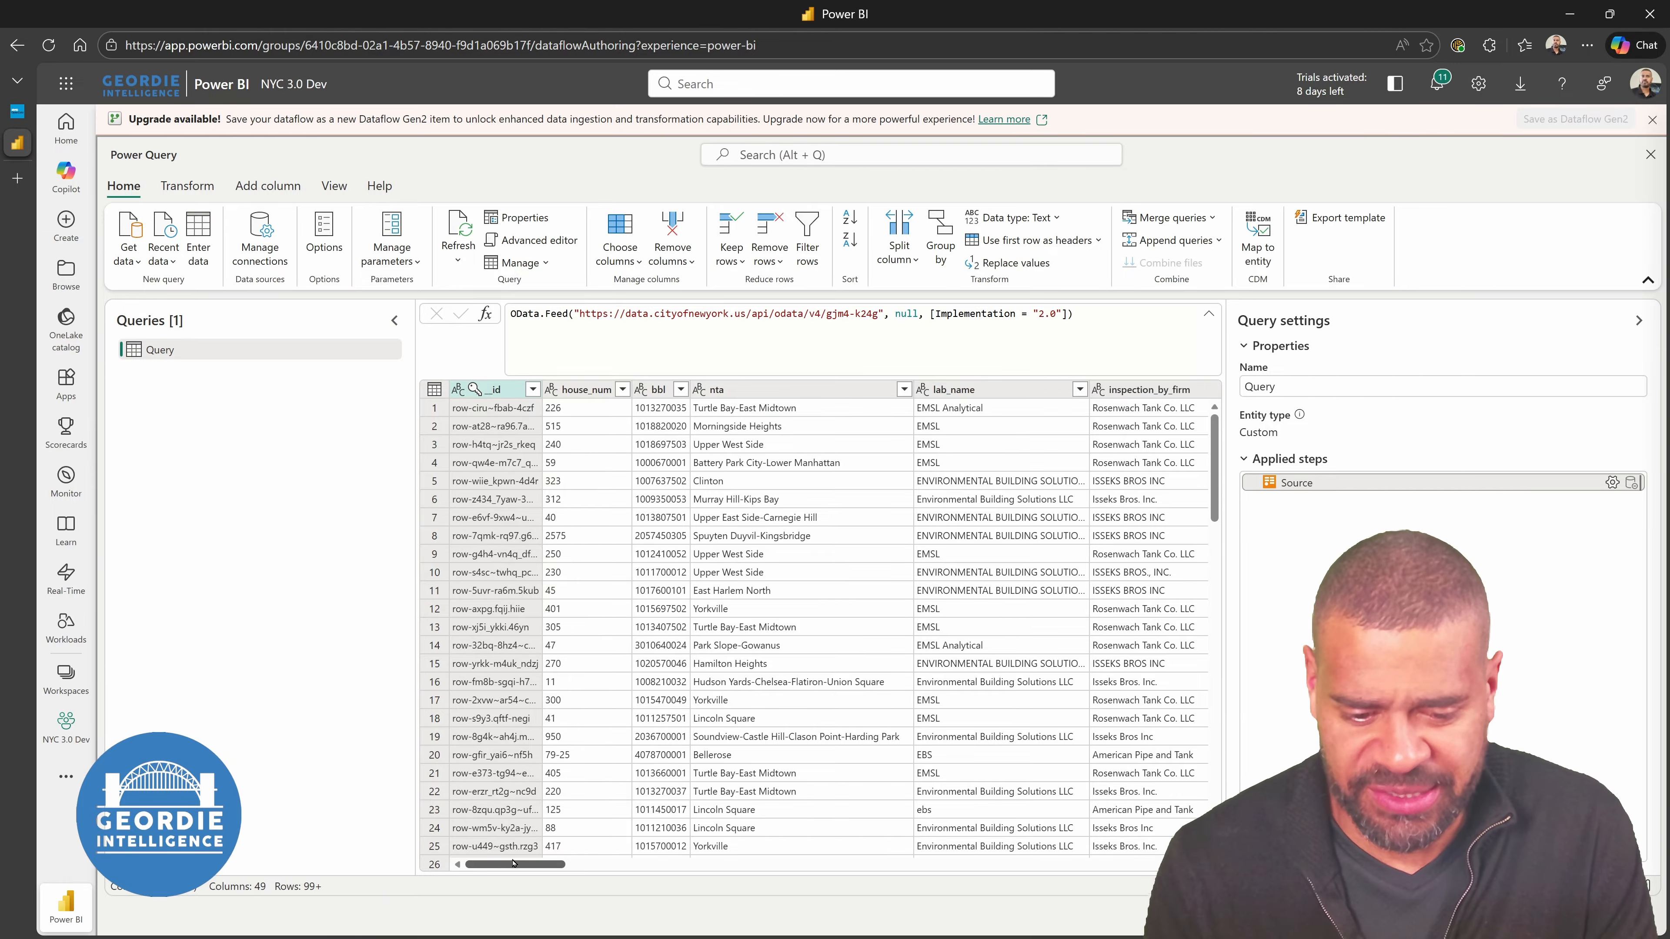
Look across the imported columns, rename the query as base and disable its load
drag(513, 864, 952, 859)
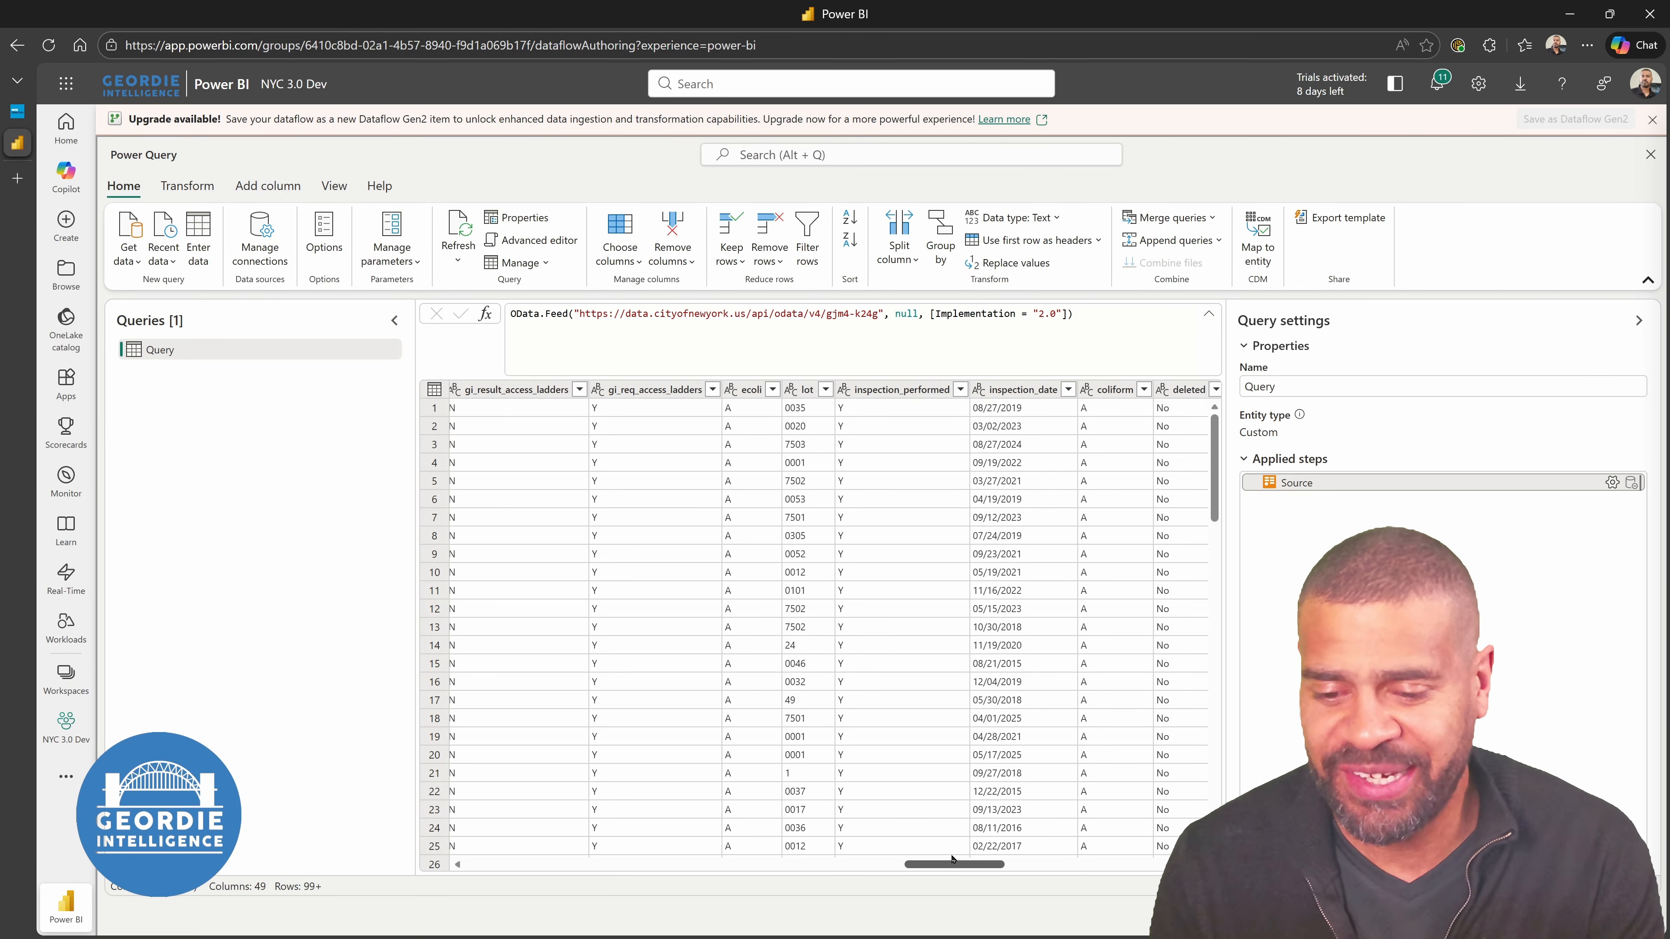
drag(951, 859, 719, 840)
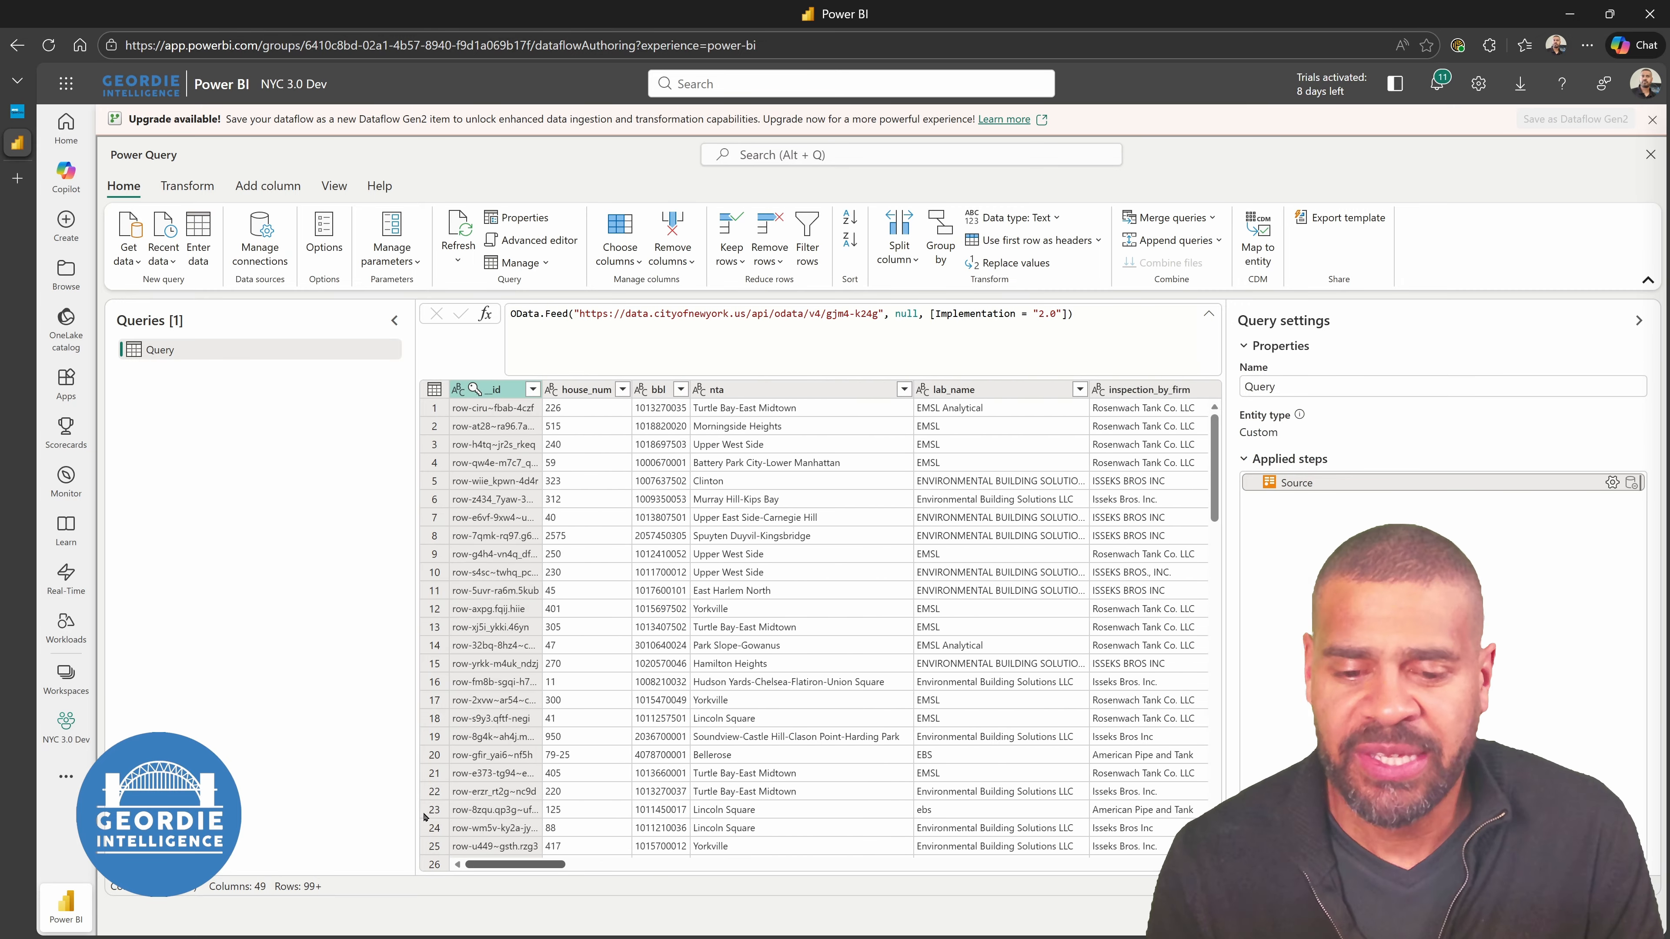
double_click(189, 353)
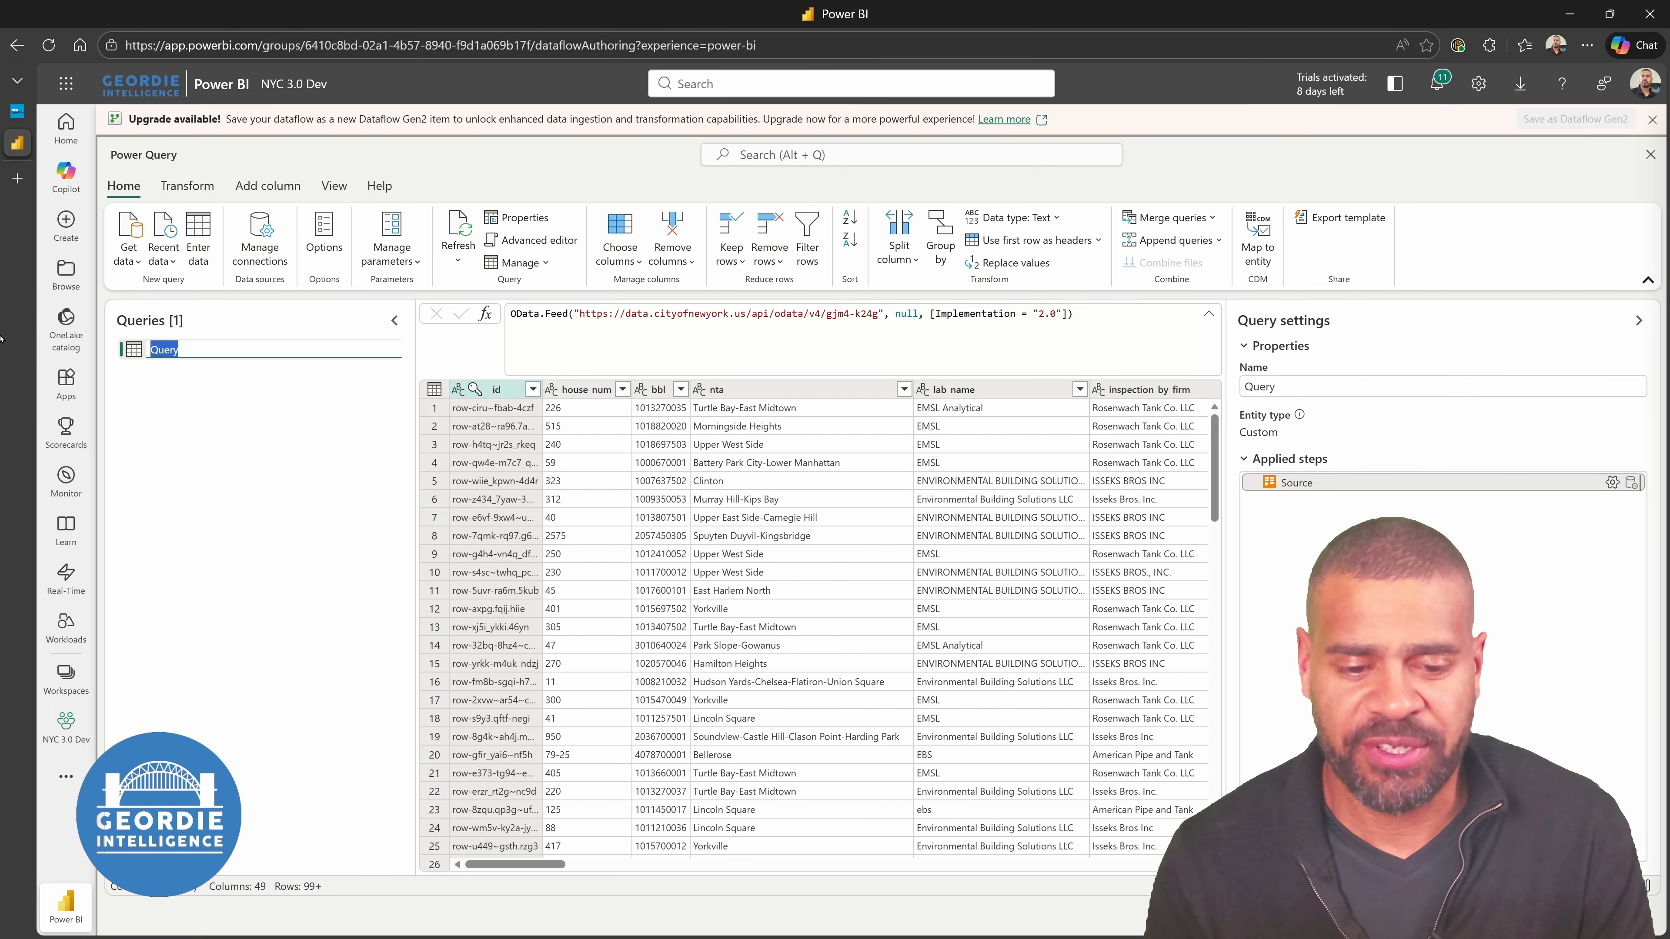
text(base)
key(Return)
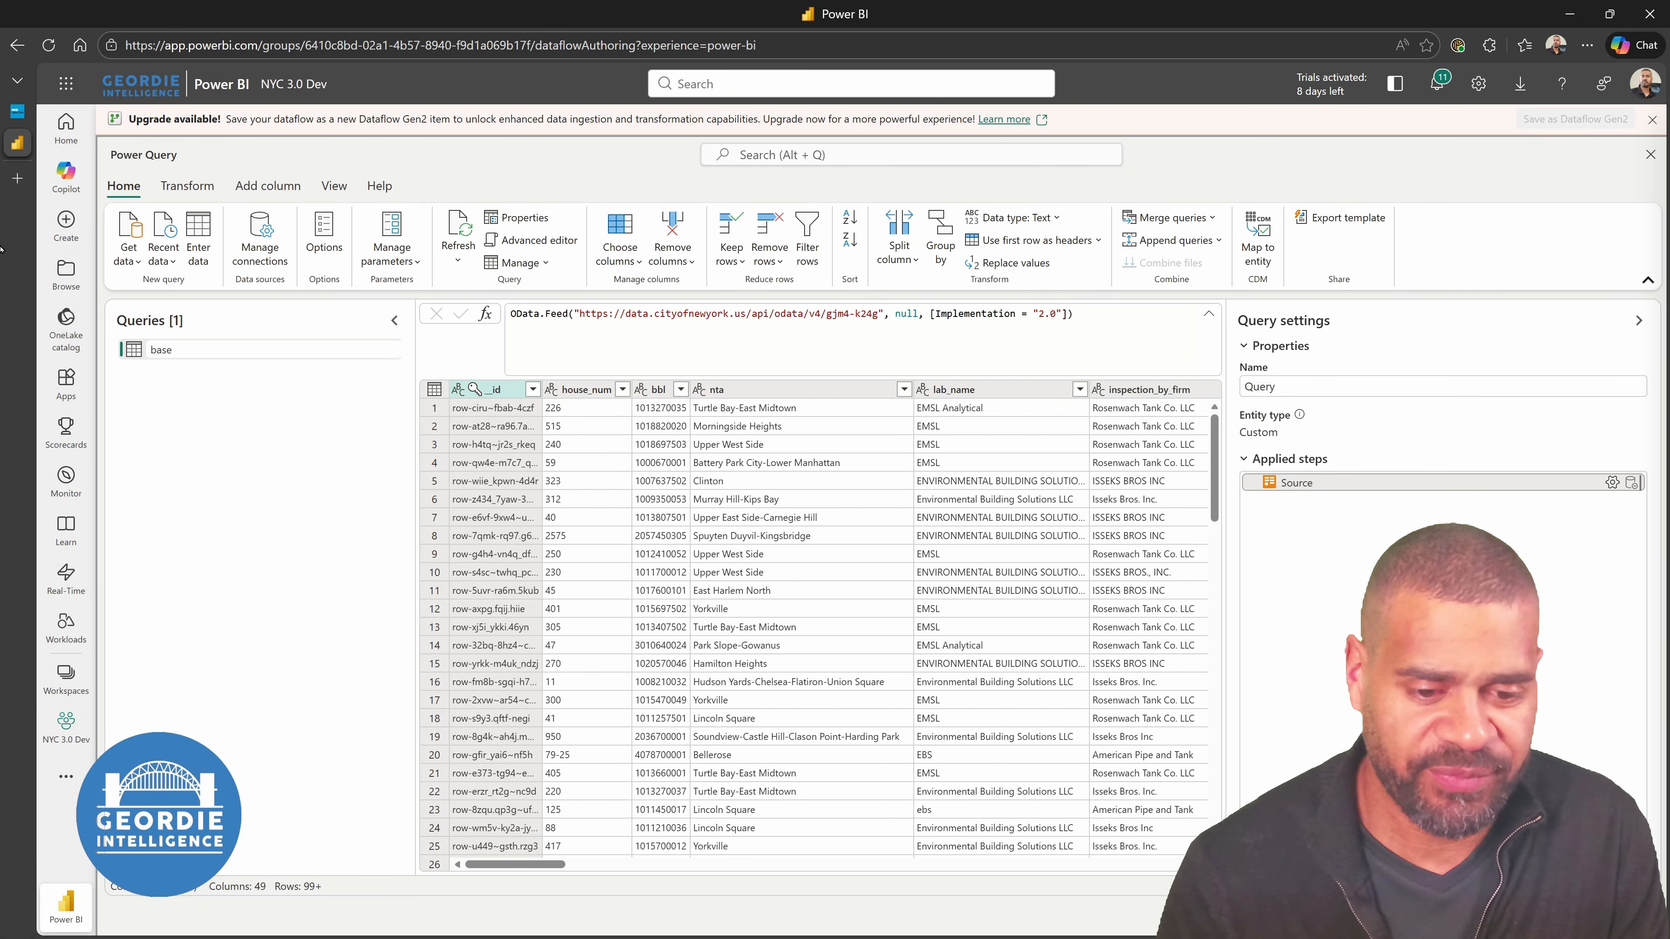
right_click(230, 349)
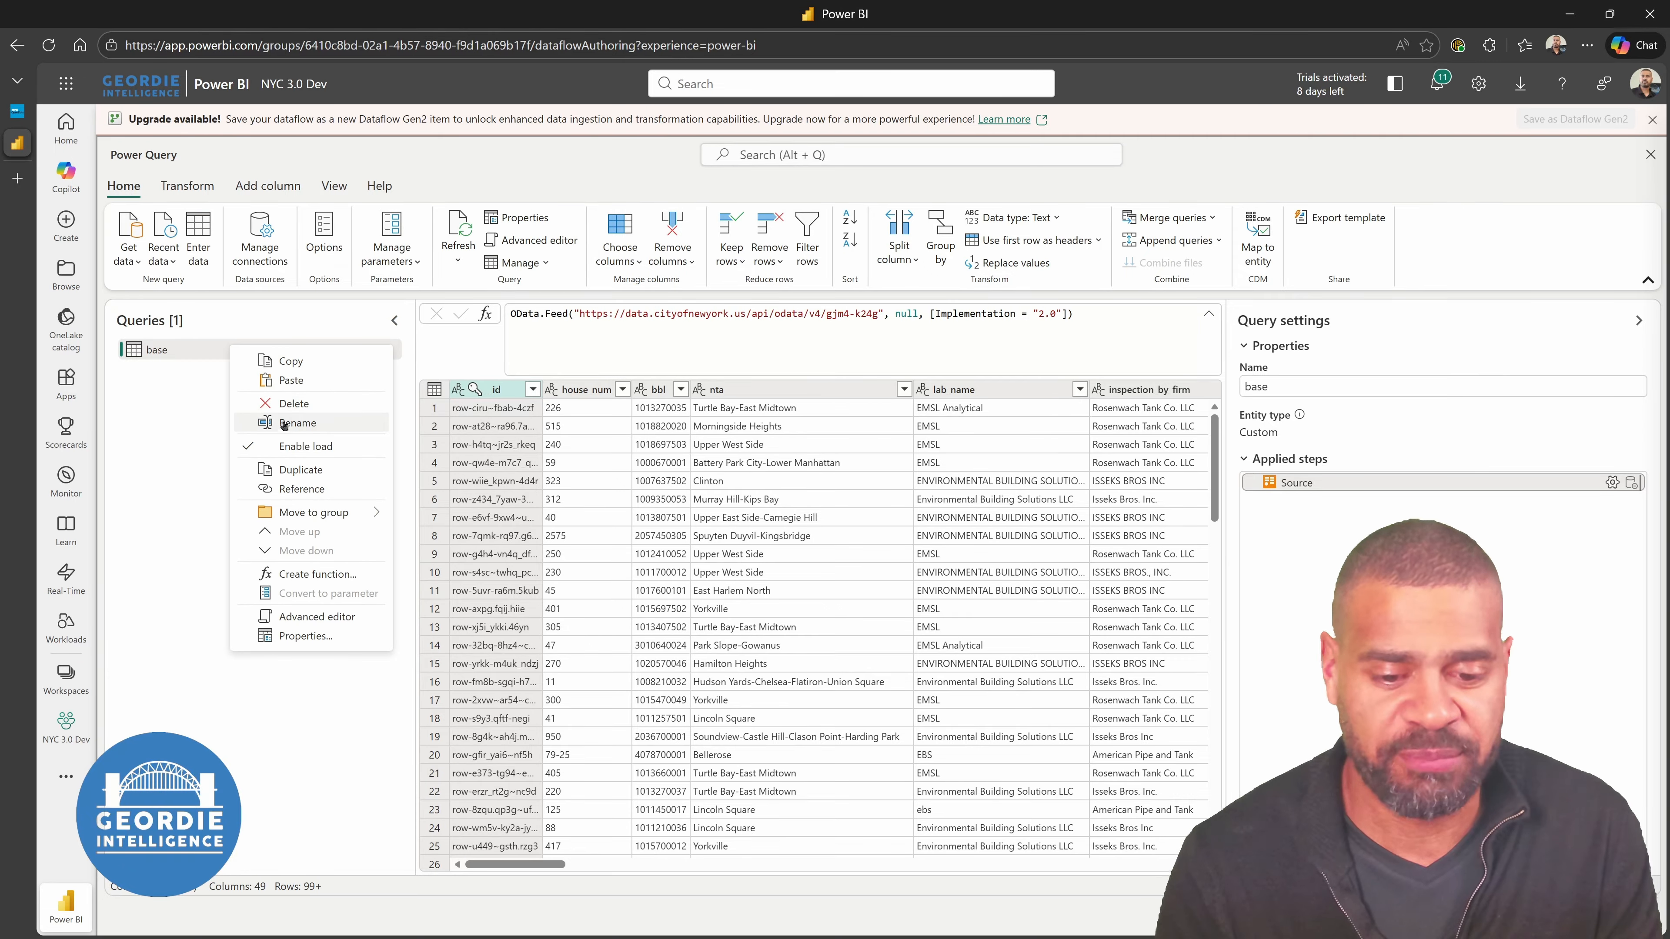
click(260, 440)
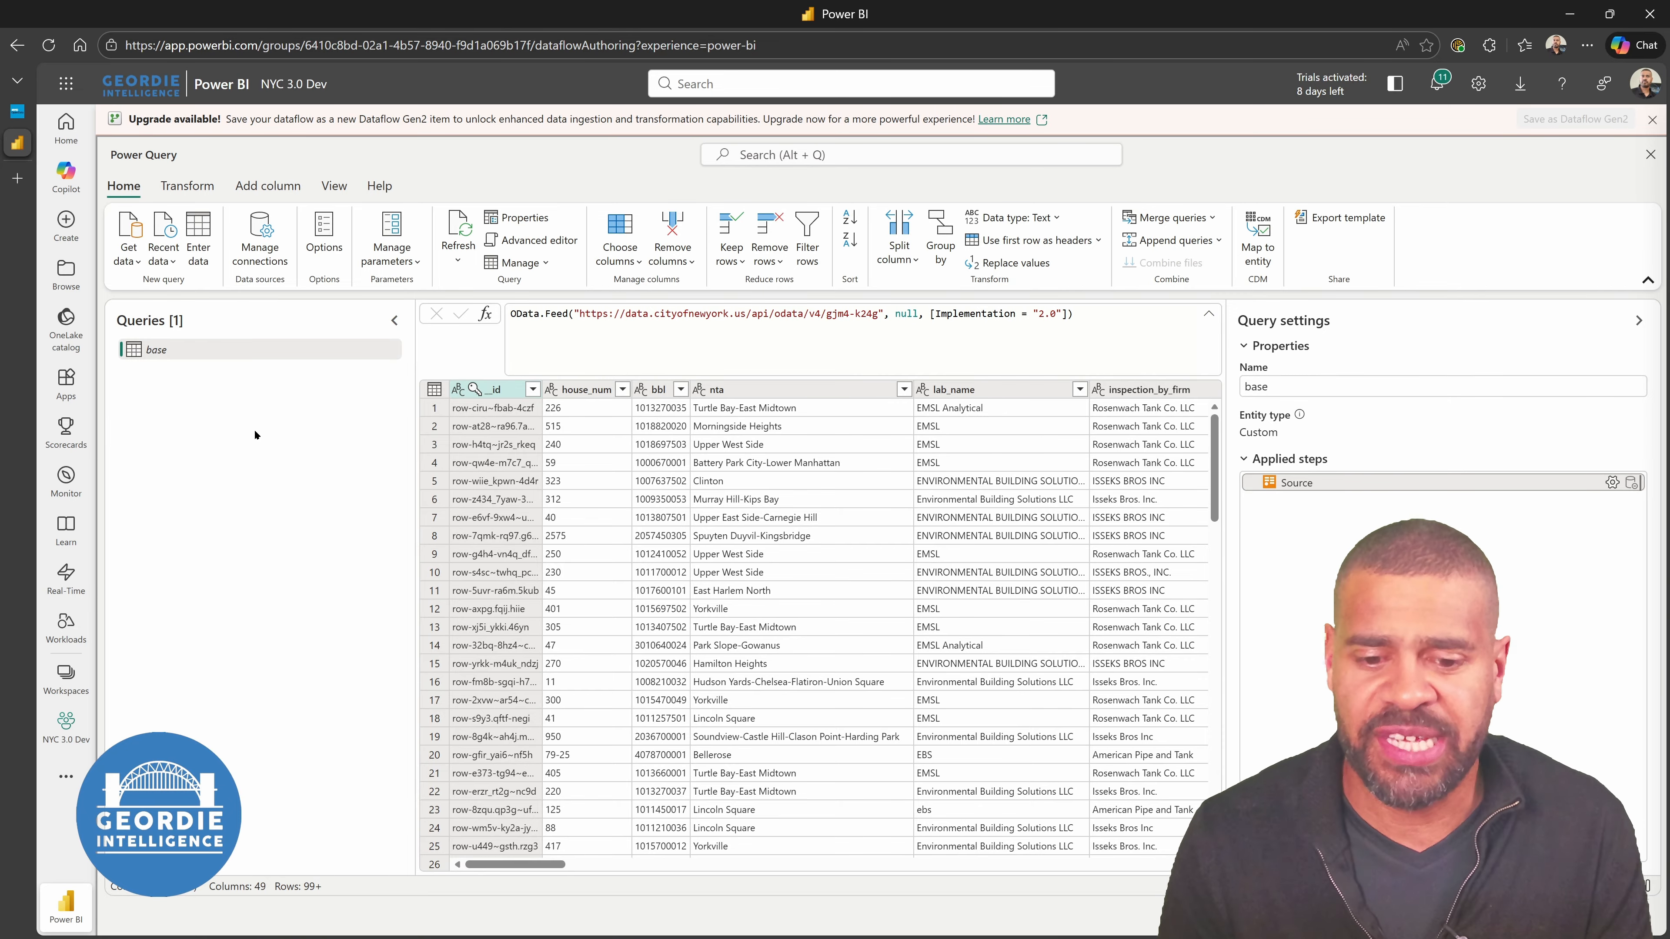
Remove the __id column from the base query and add an index column starting from 1
right_click(508, 394)
click(547, 432)
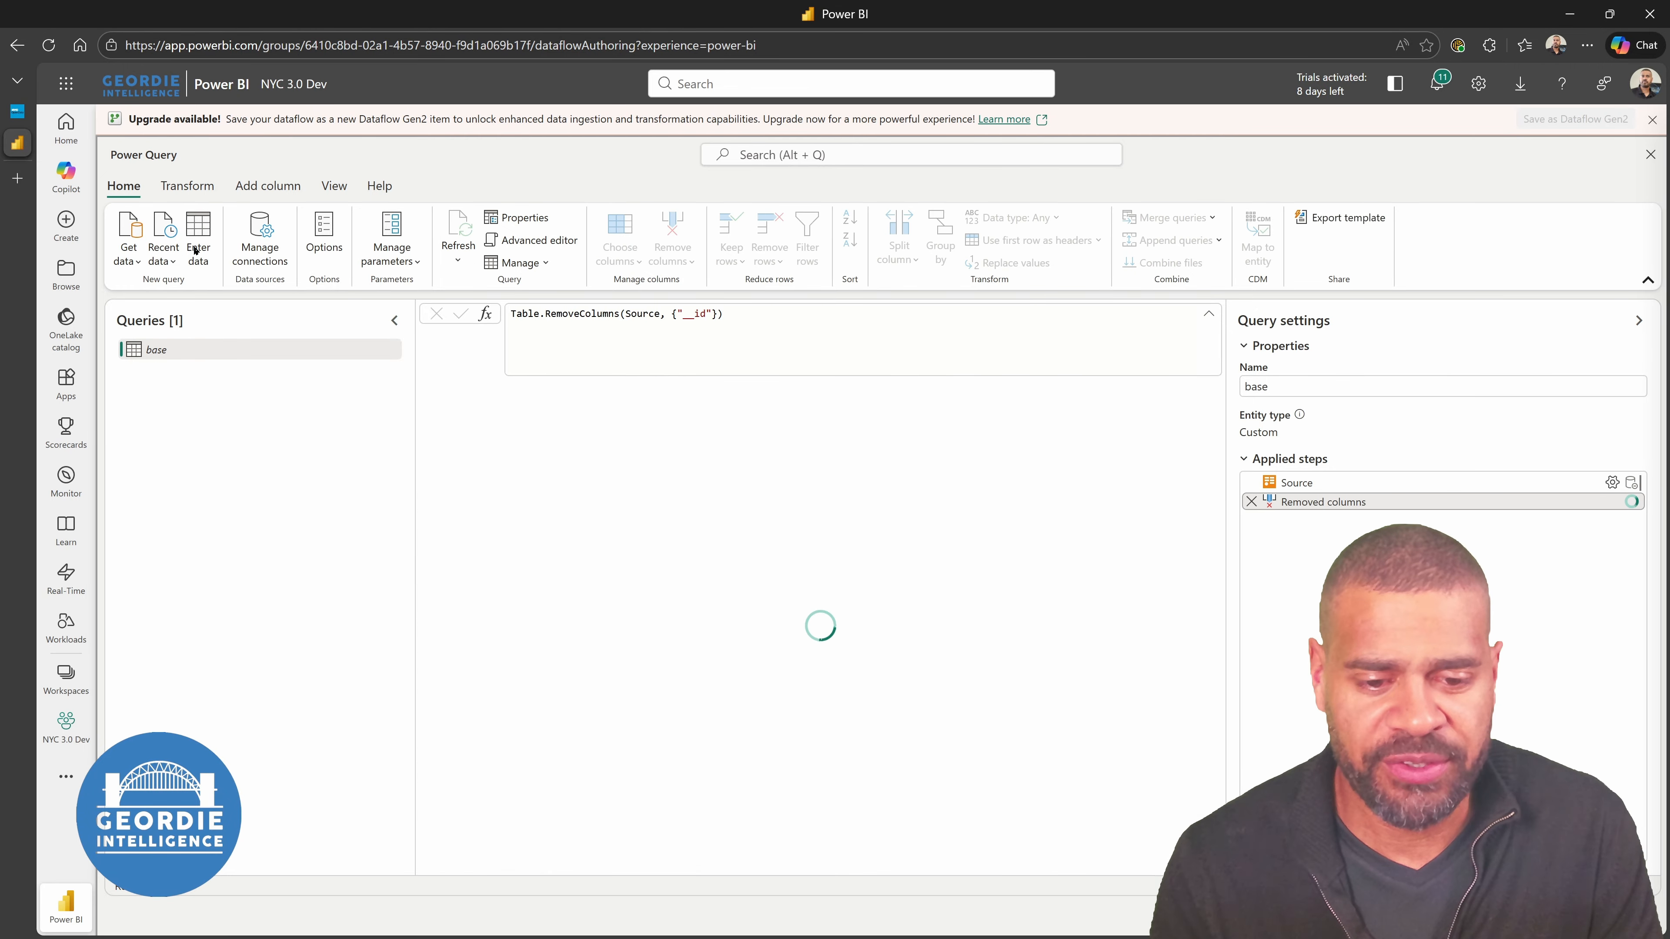
click(265, 186)
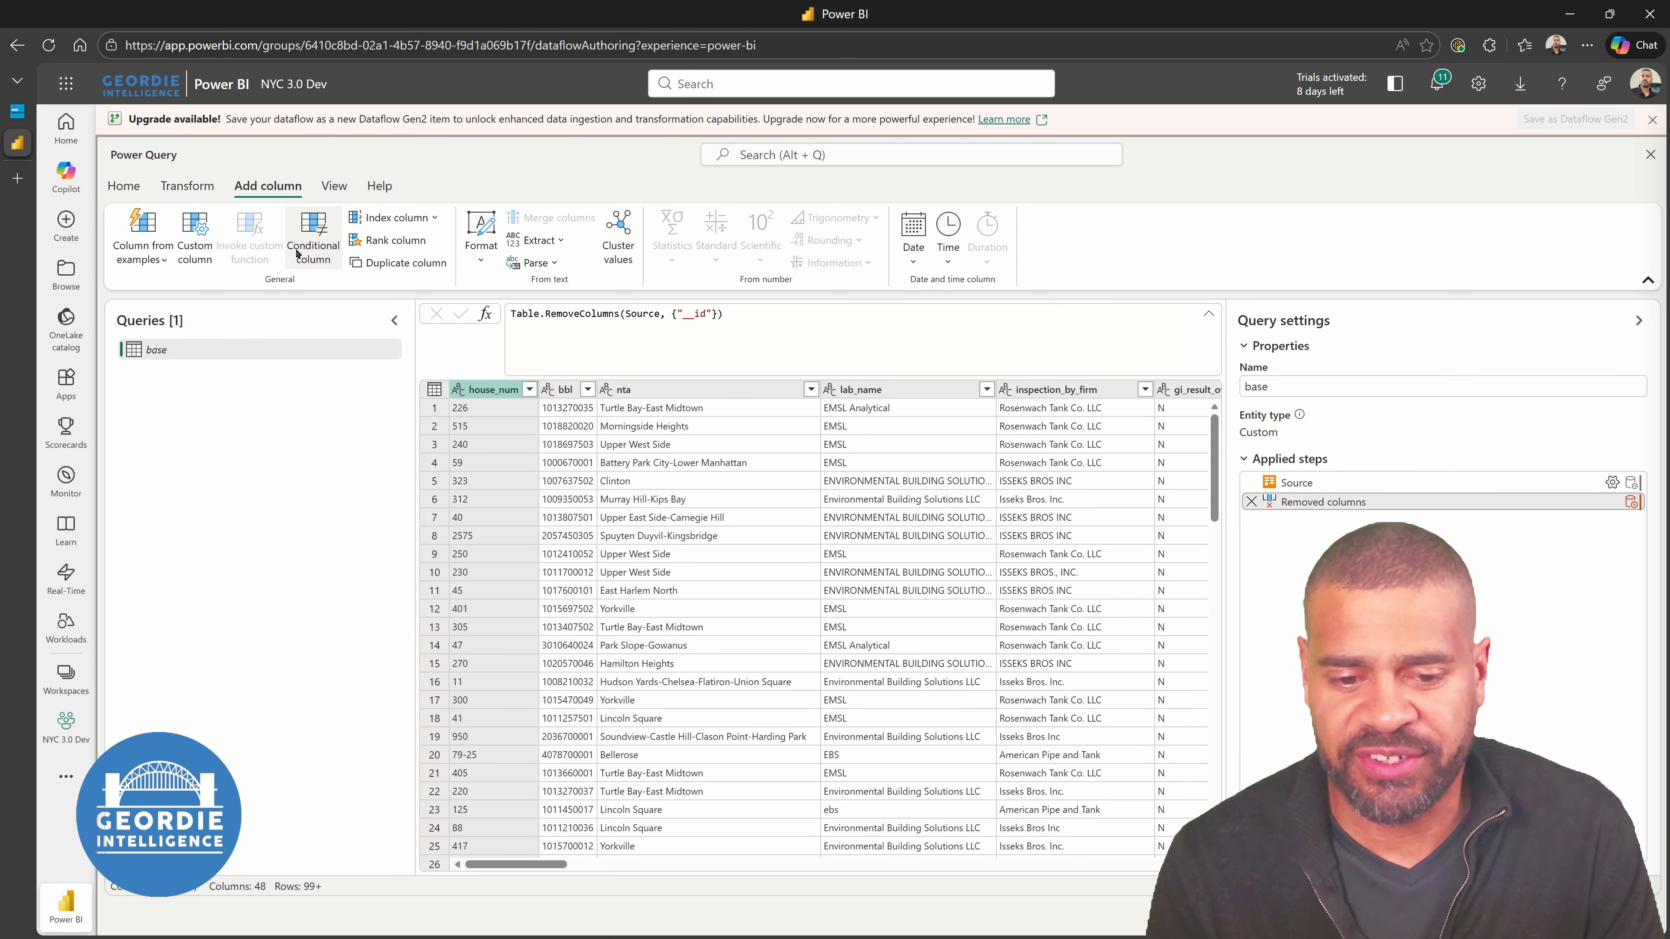
click(436, 218)
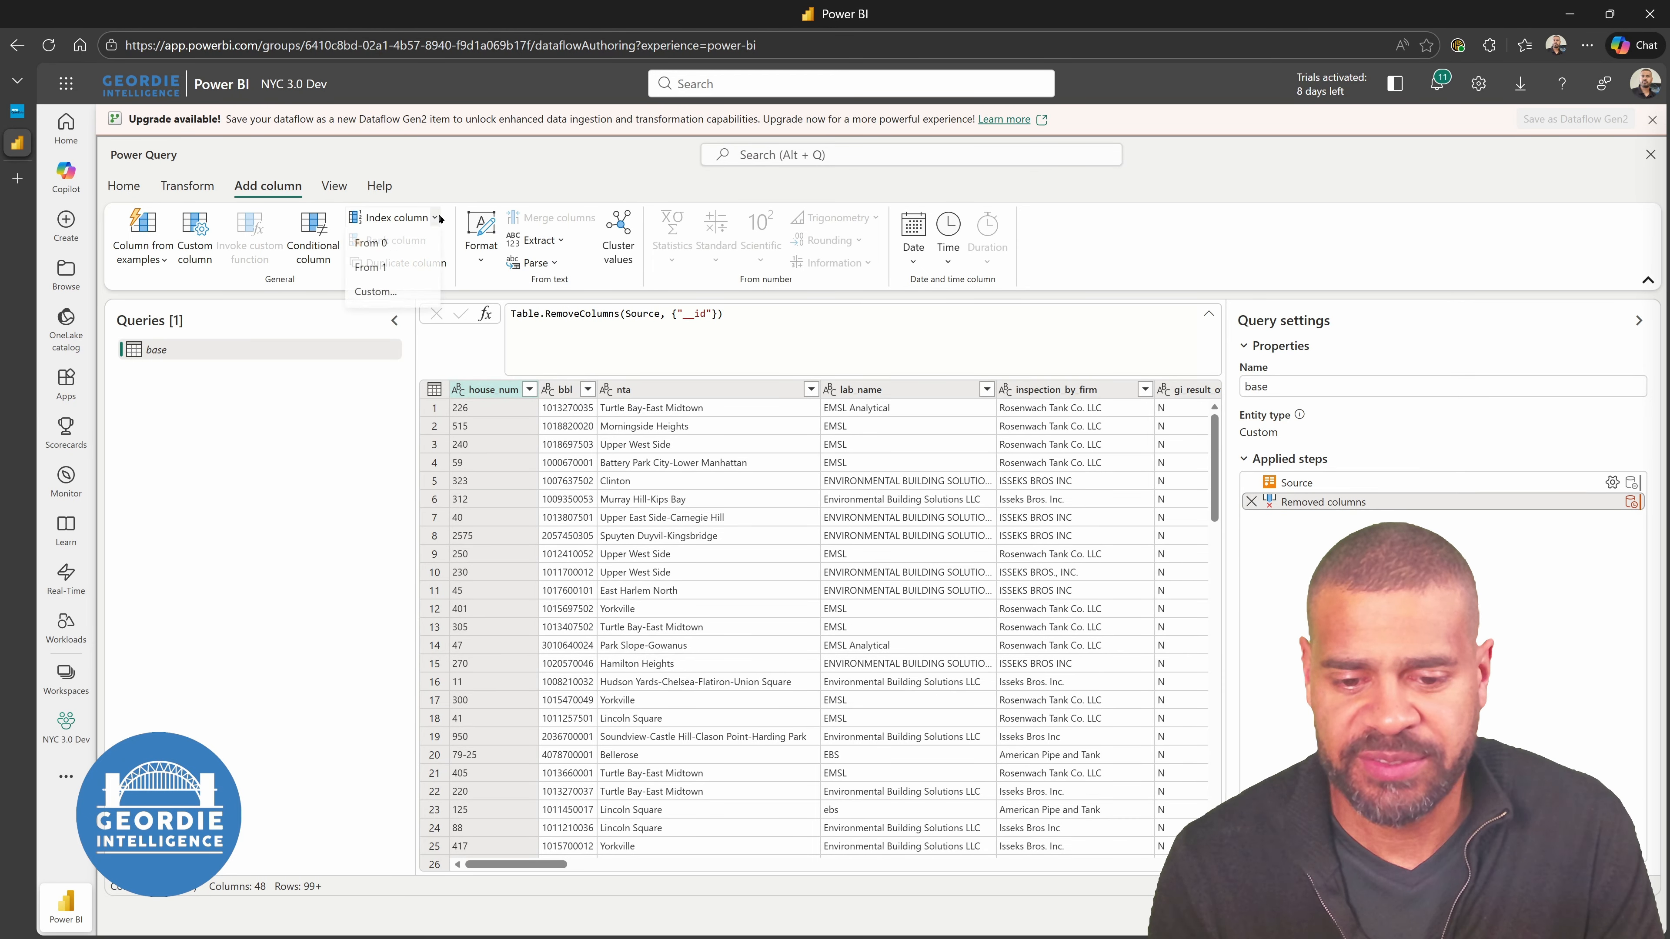
click(395, 268)
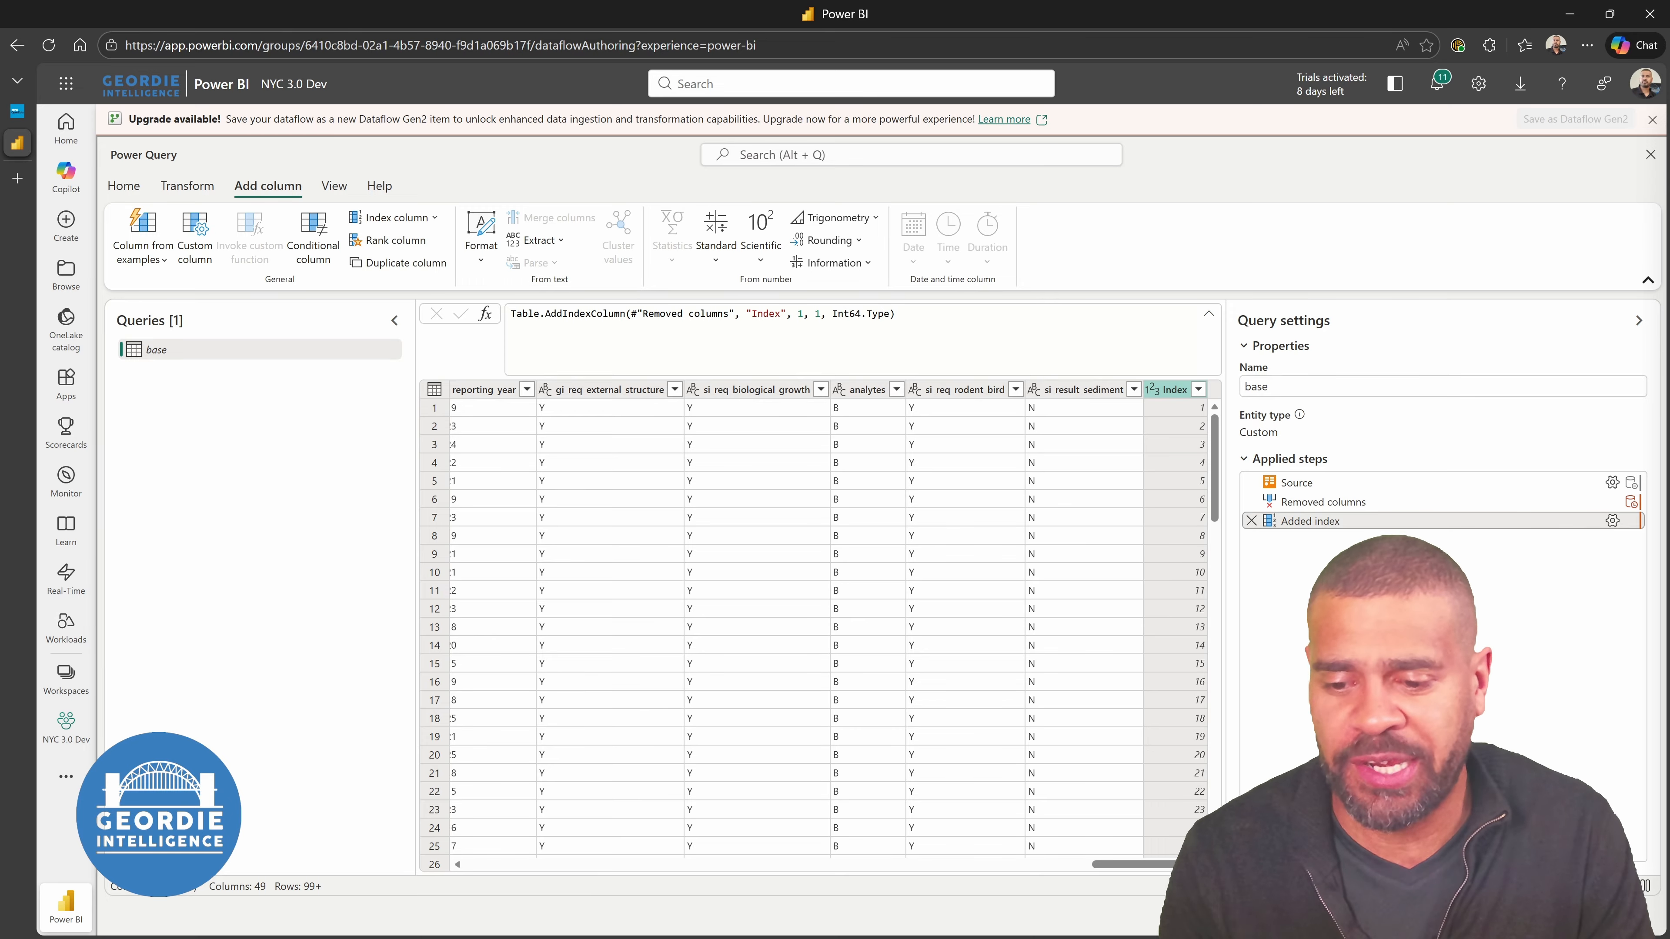
right_click(1399, 524)
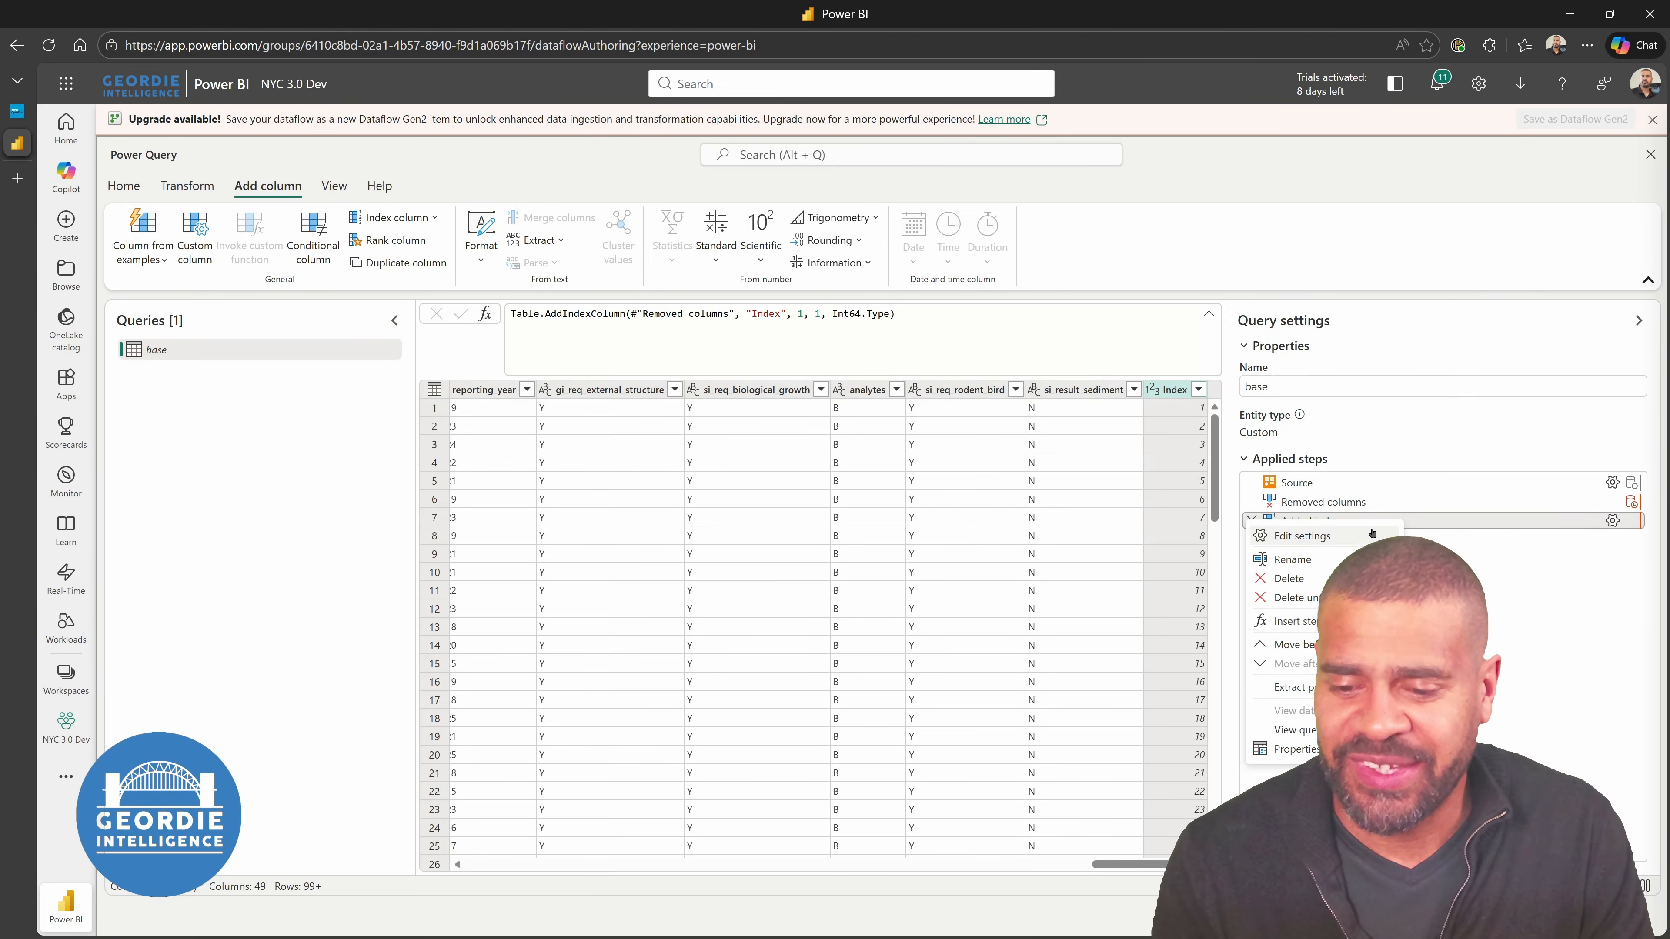
click(1303, 536)
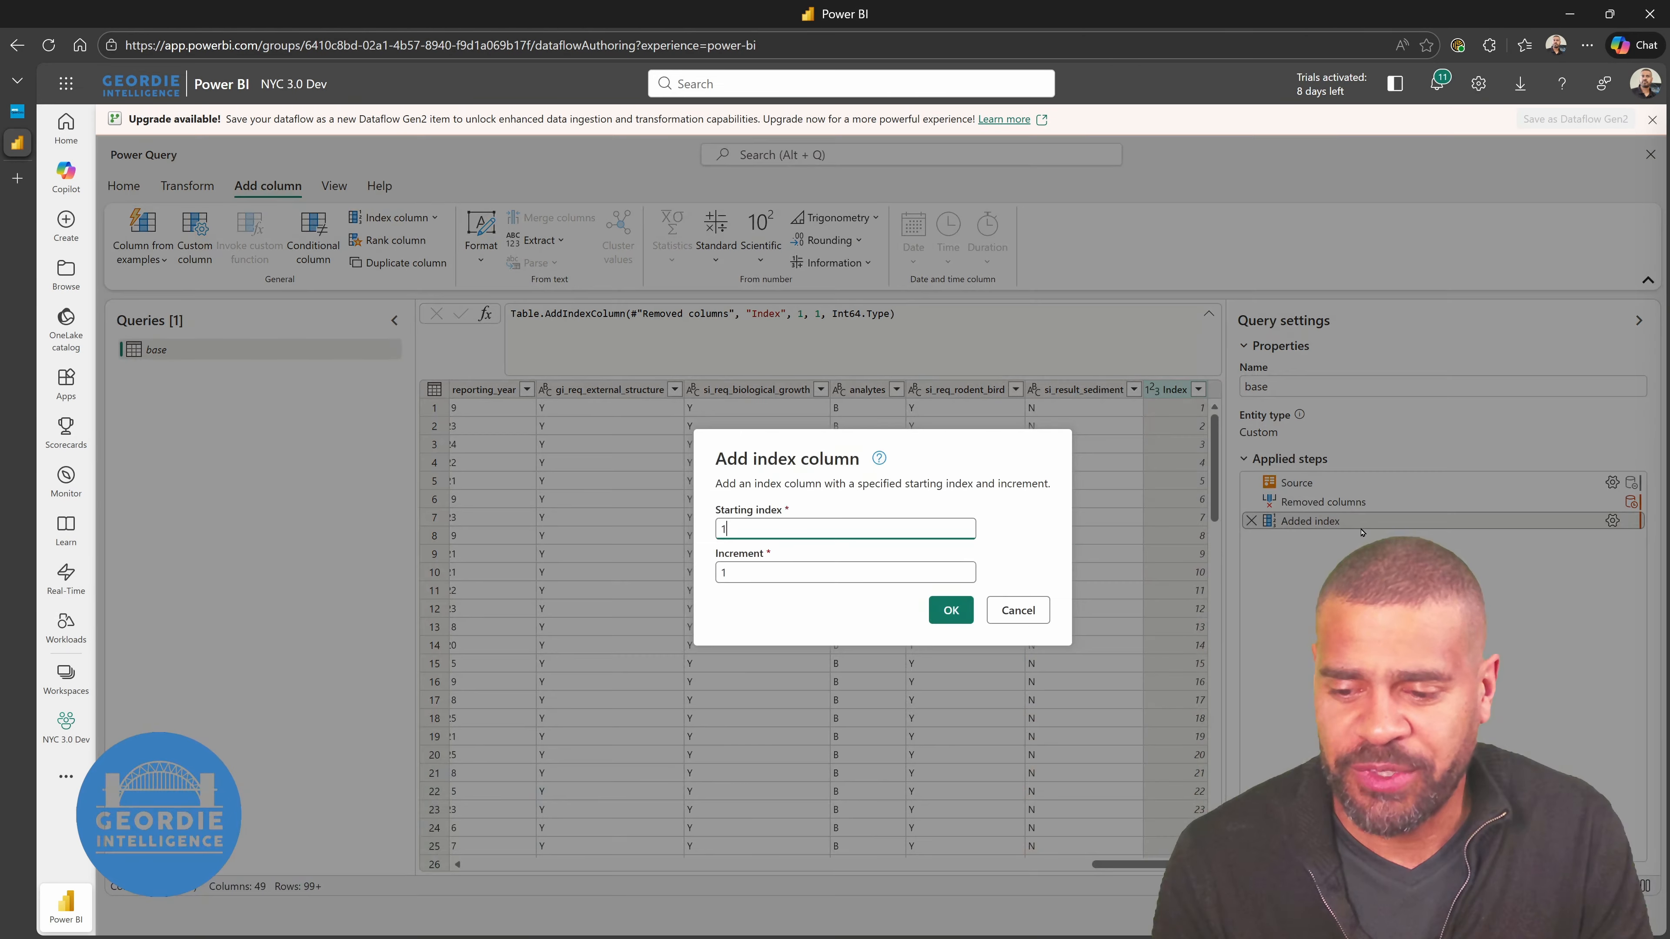
click(1017, 609)
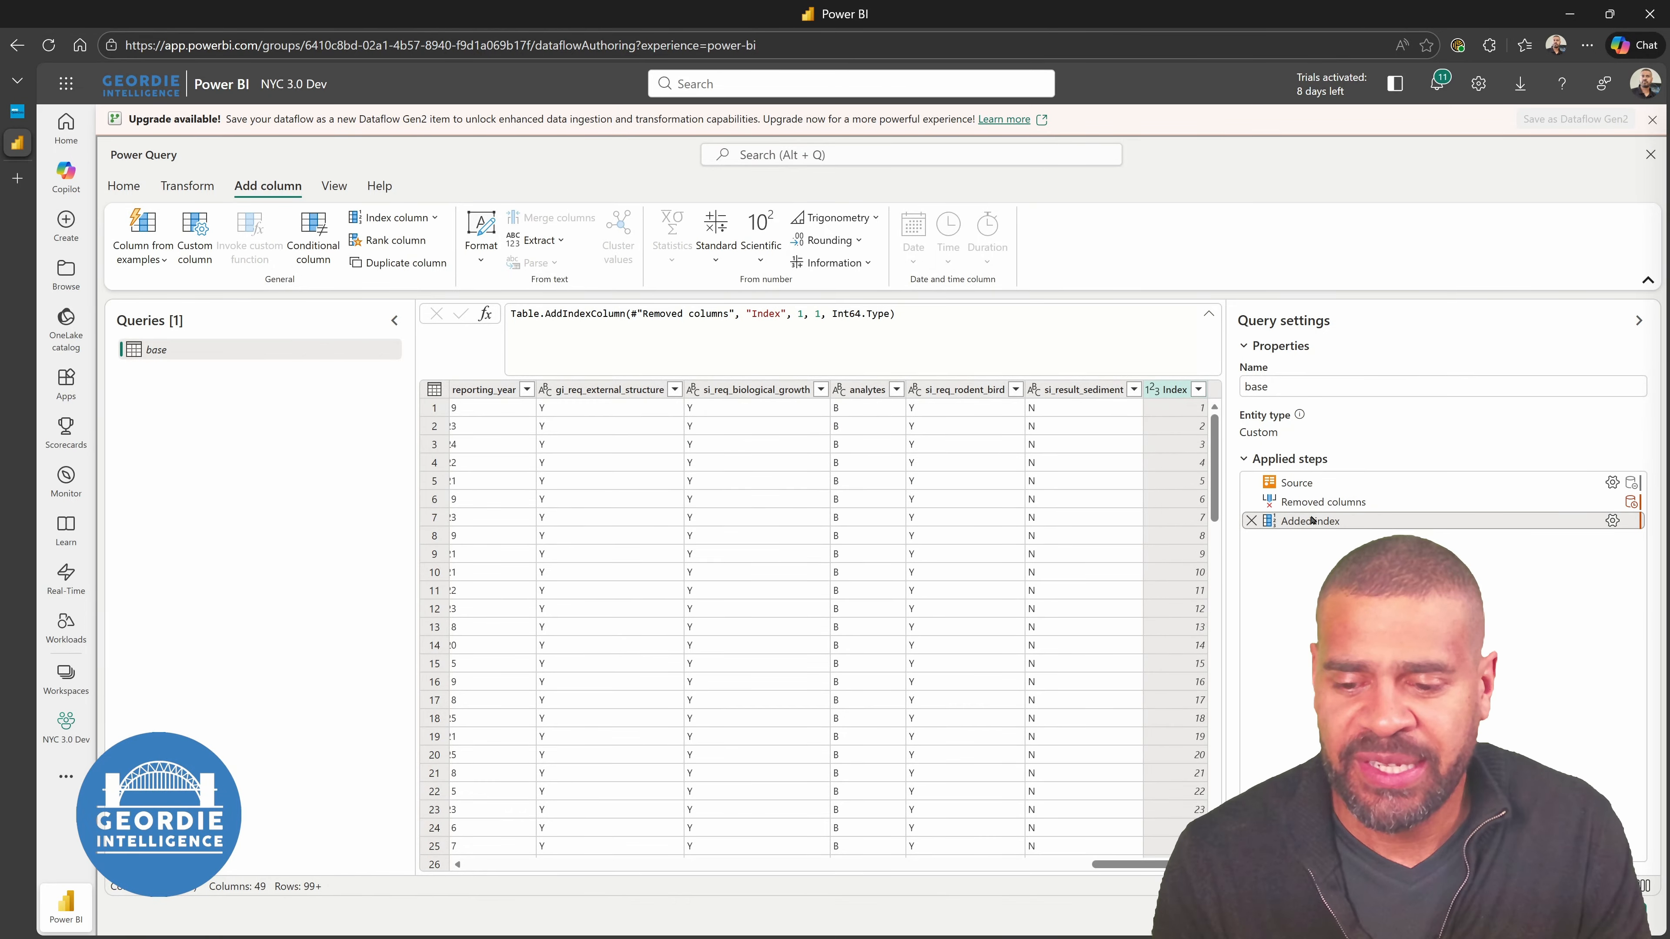
Rename the index column as inspectionid by editing the column name in the Added index step's formula
double_click(762, 315)
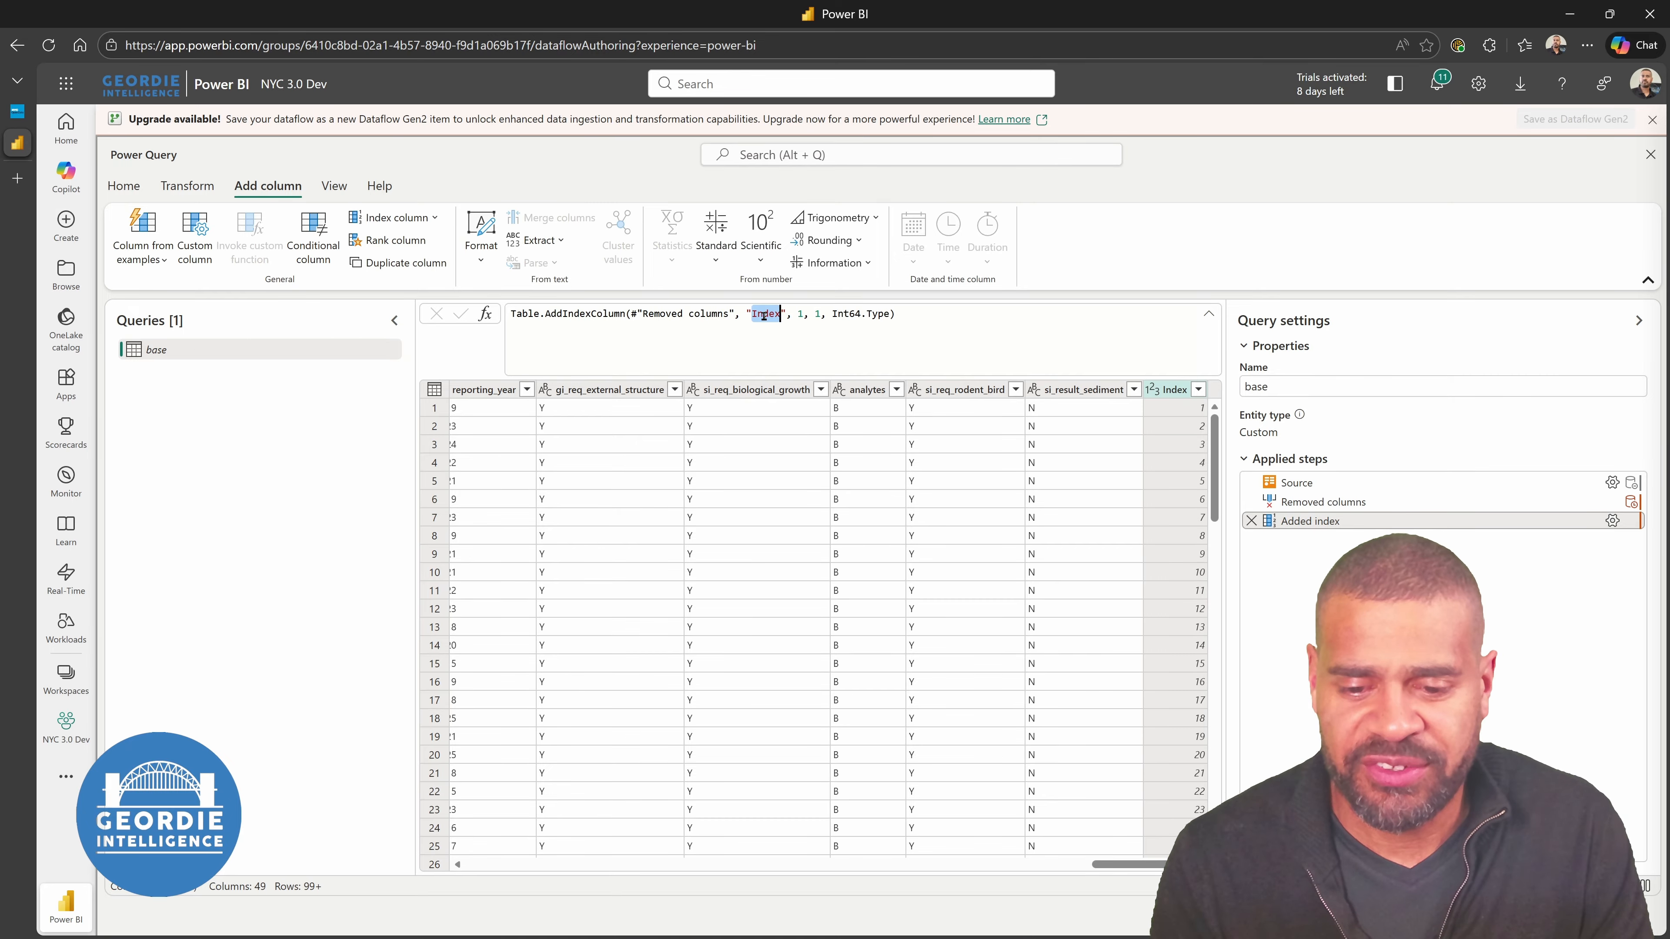
text(id)
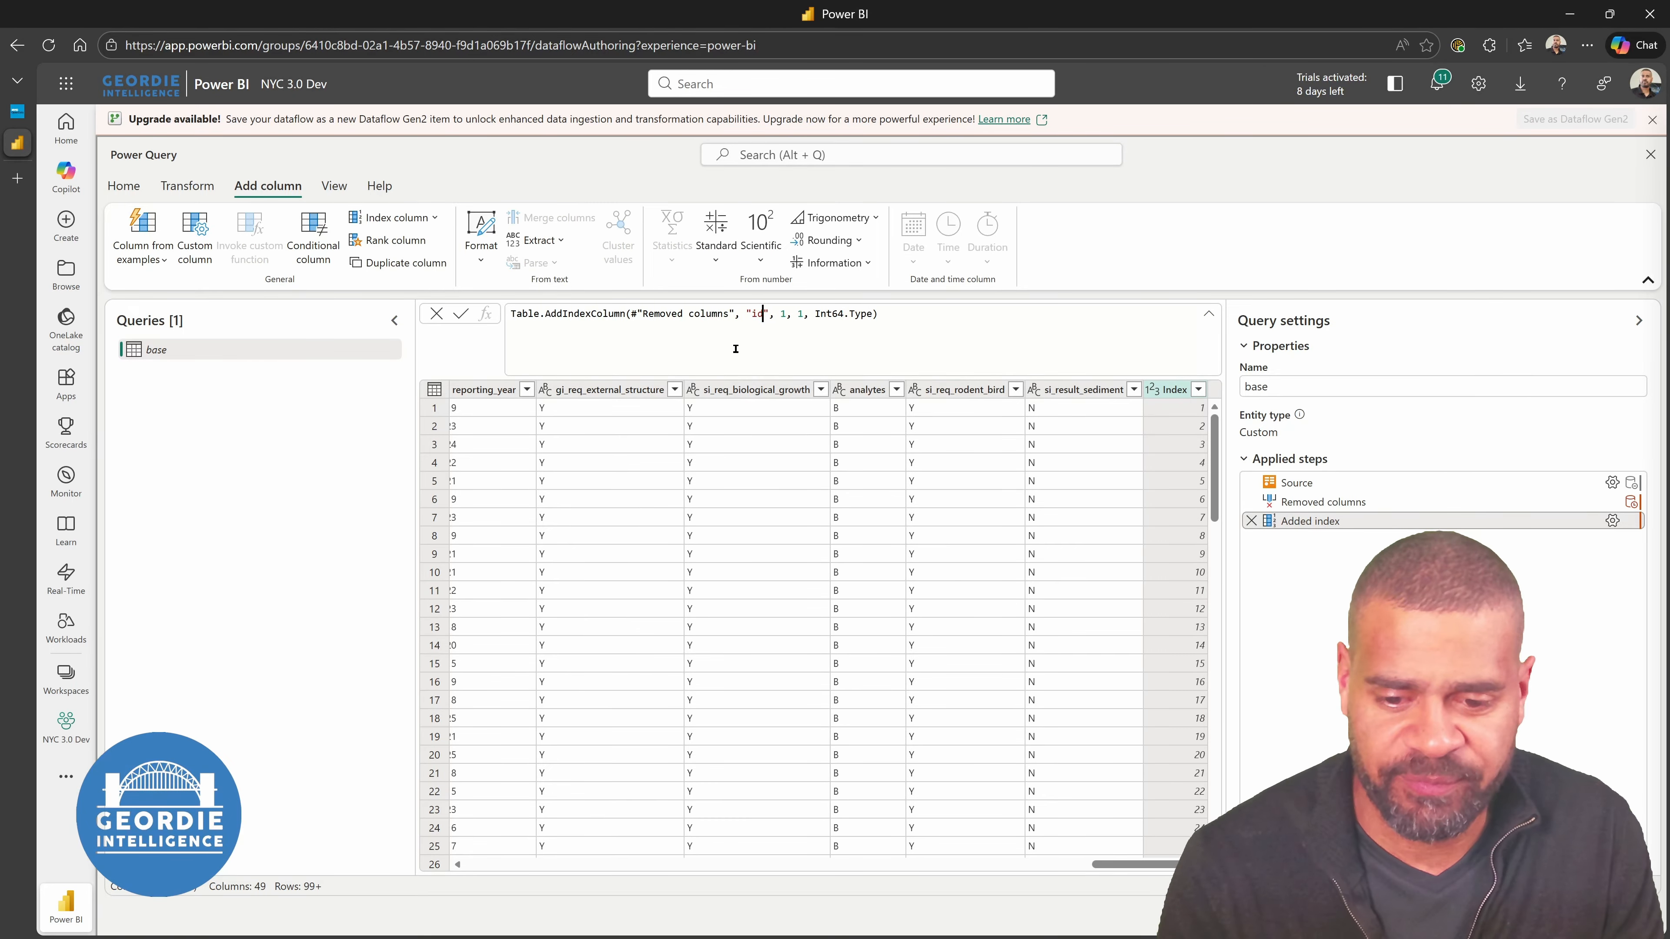
key(Return)
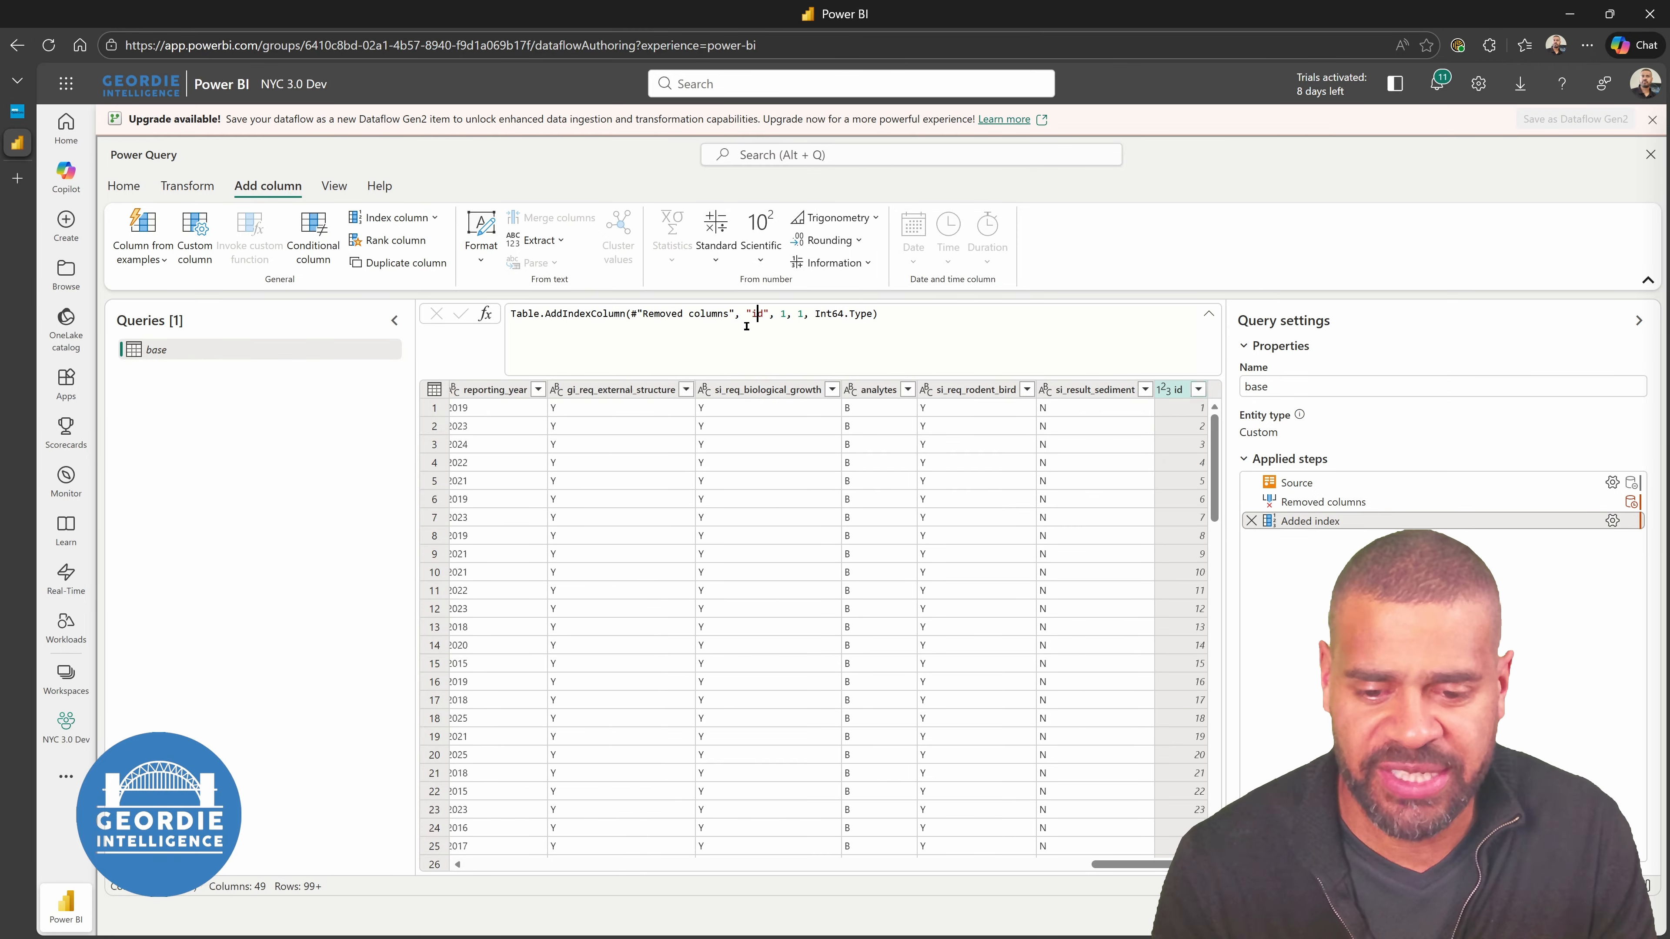
click(747, 318)
text(inspection)
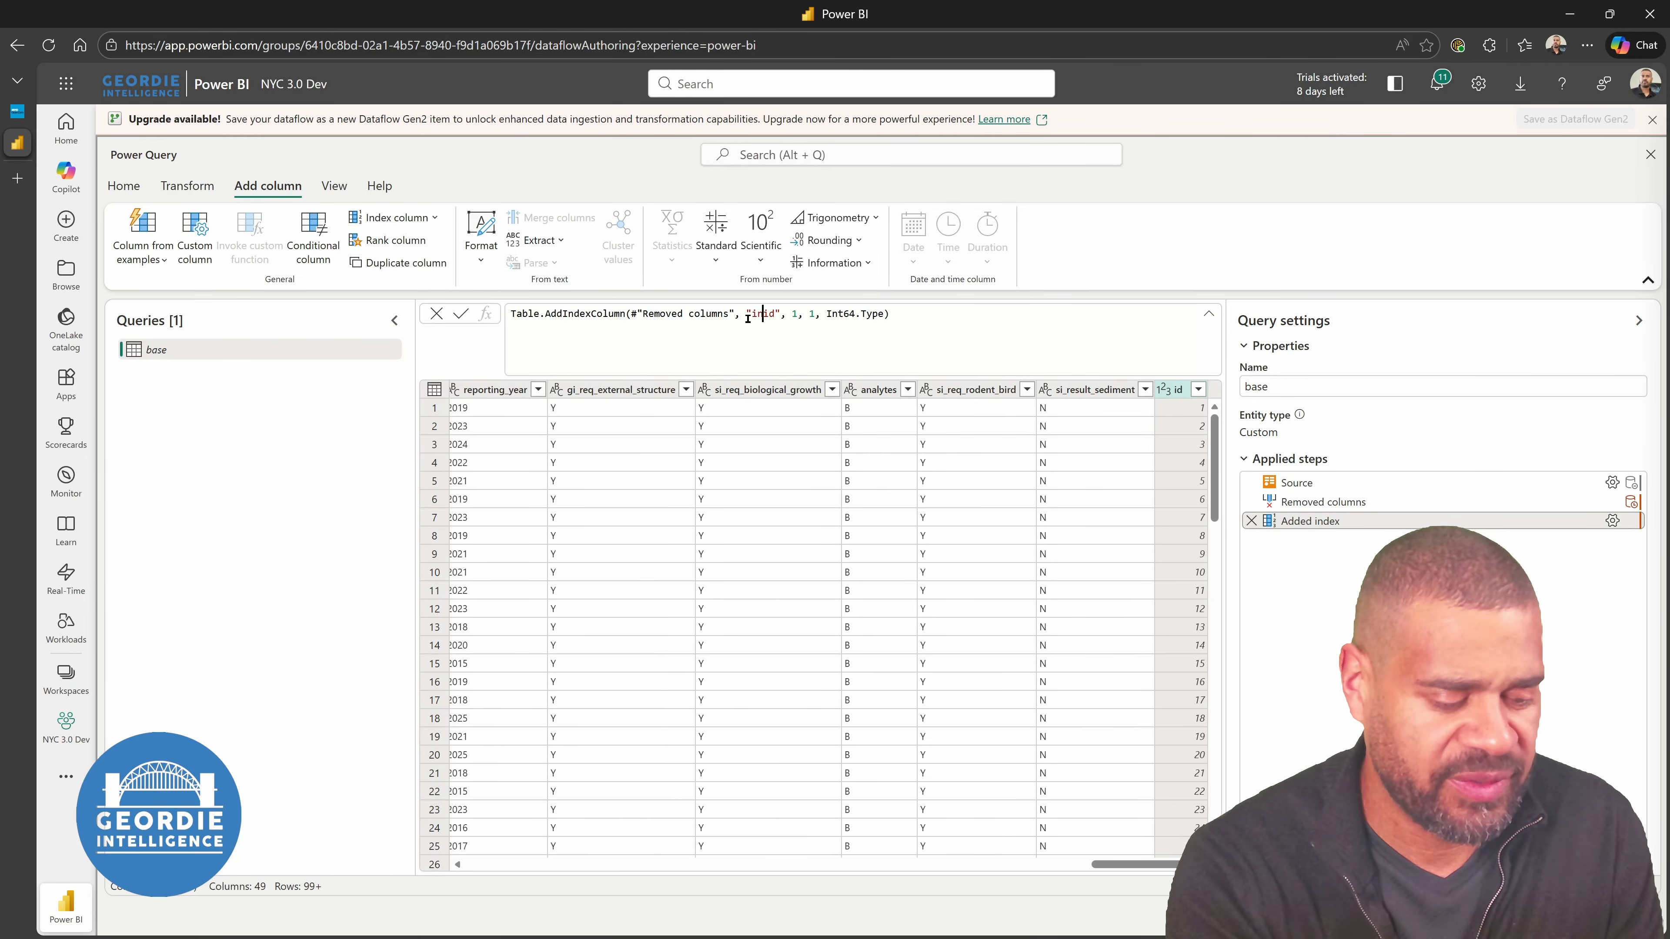
click(1101, 351)
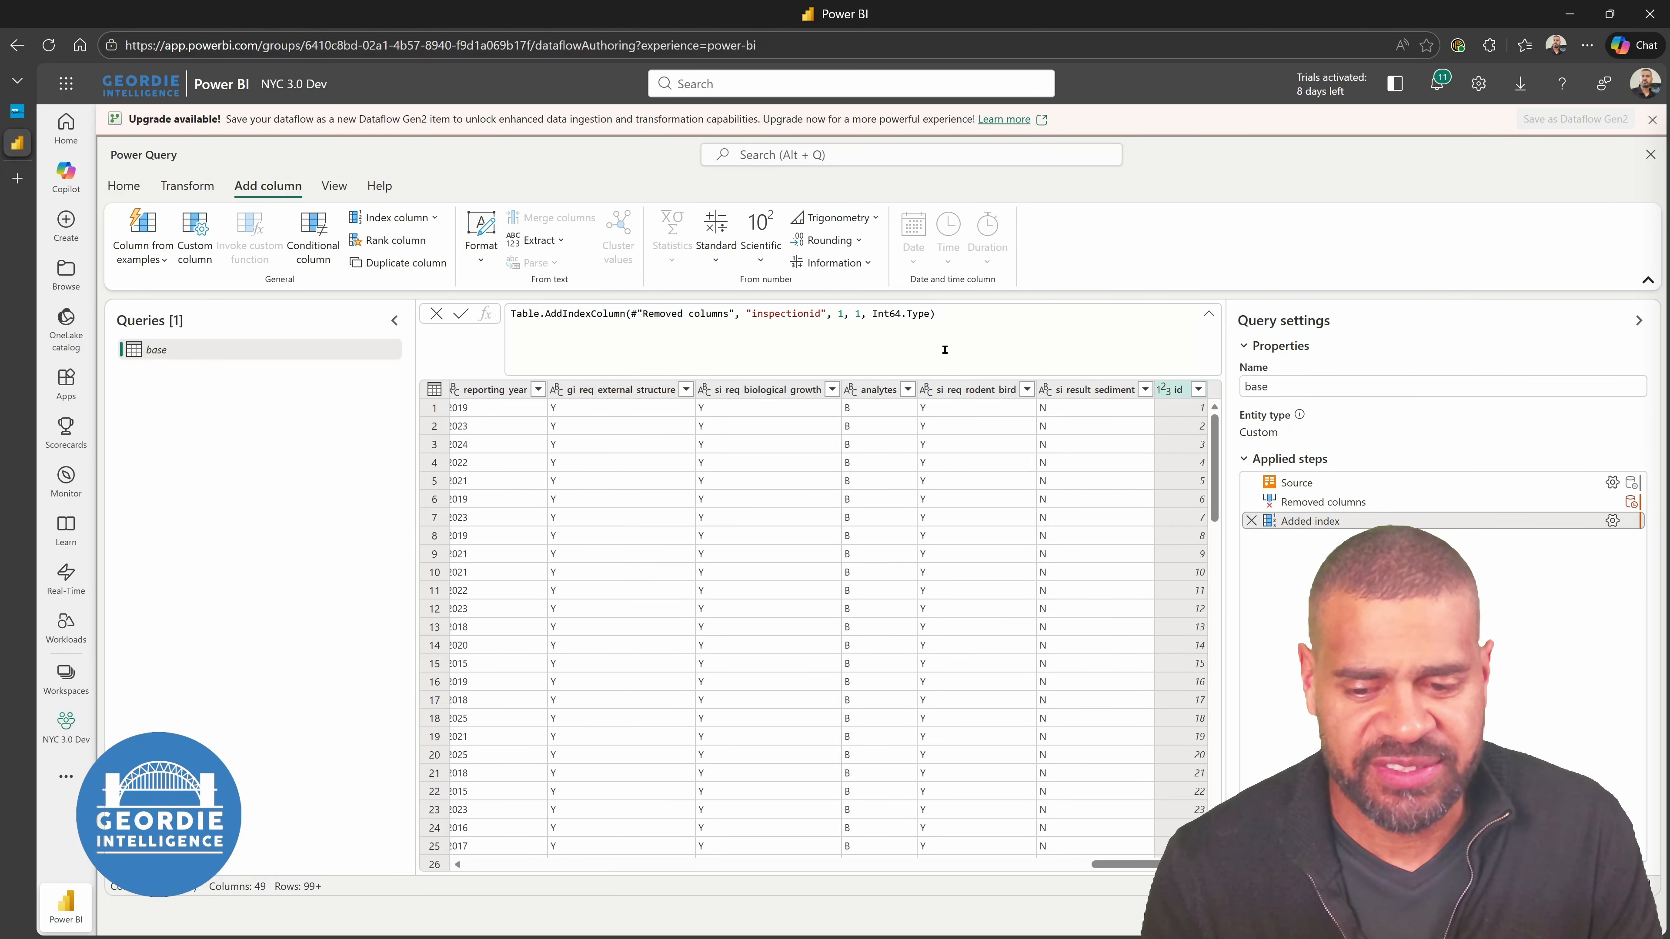
key(Return)
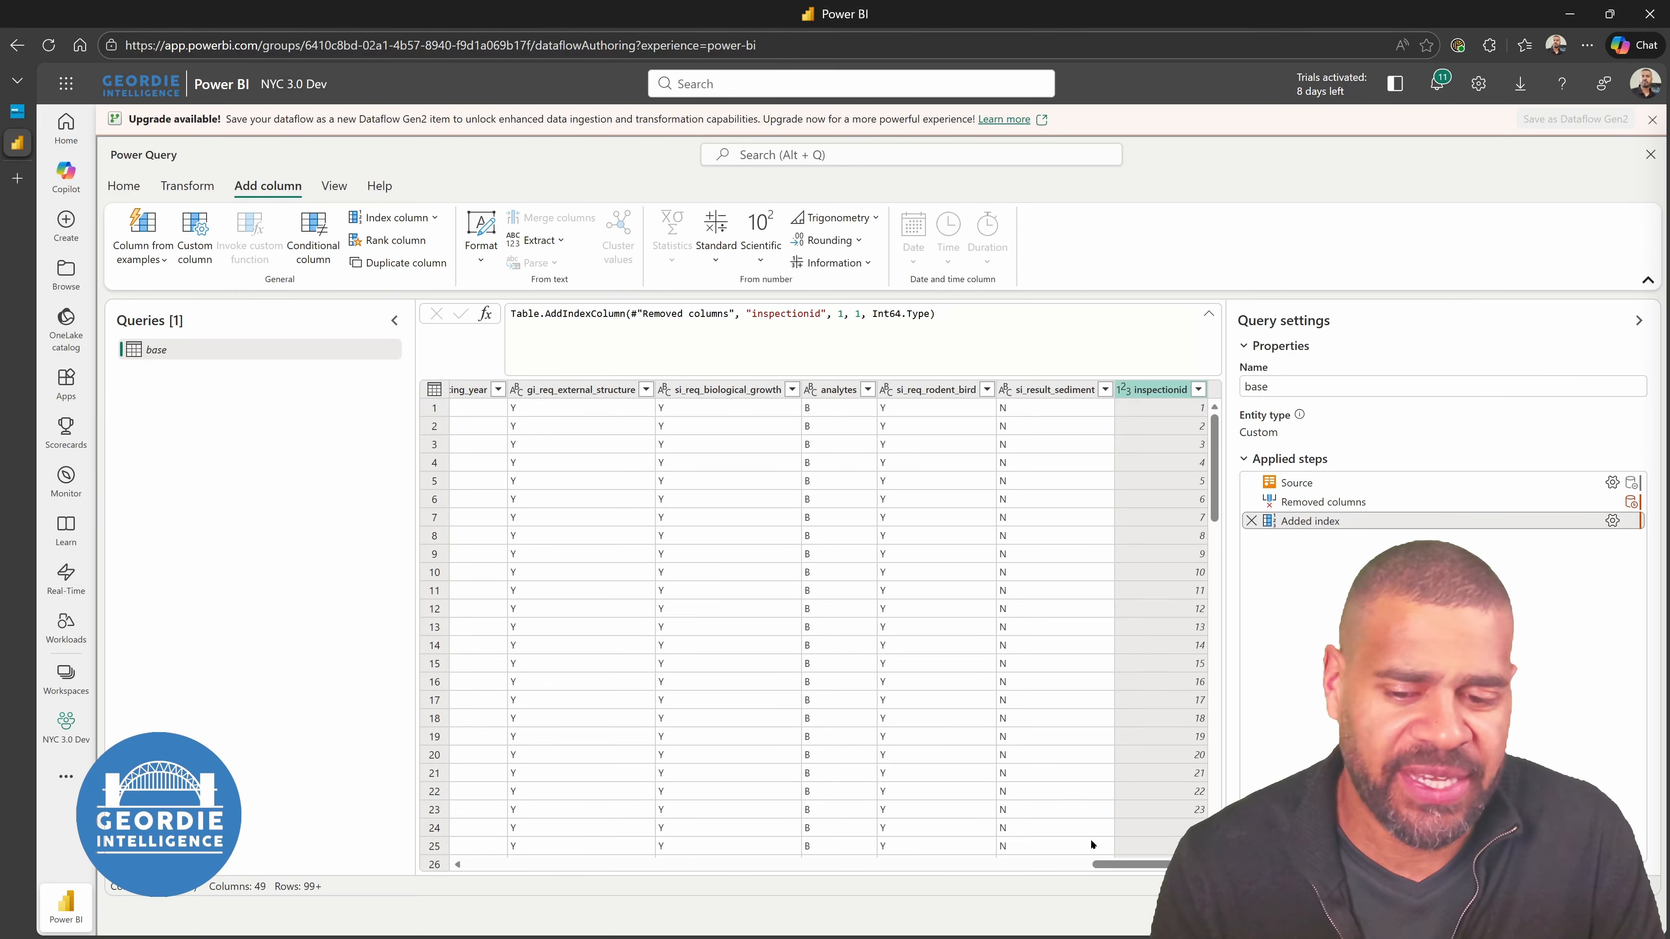
Create a new query that references base and name it Buildings
drag(1092, 845, 504, 844)
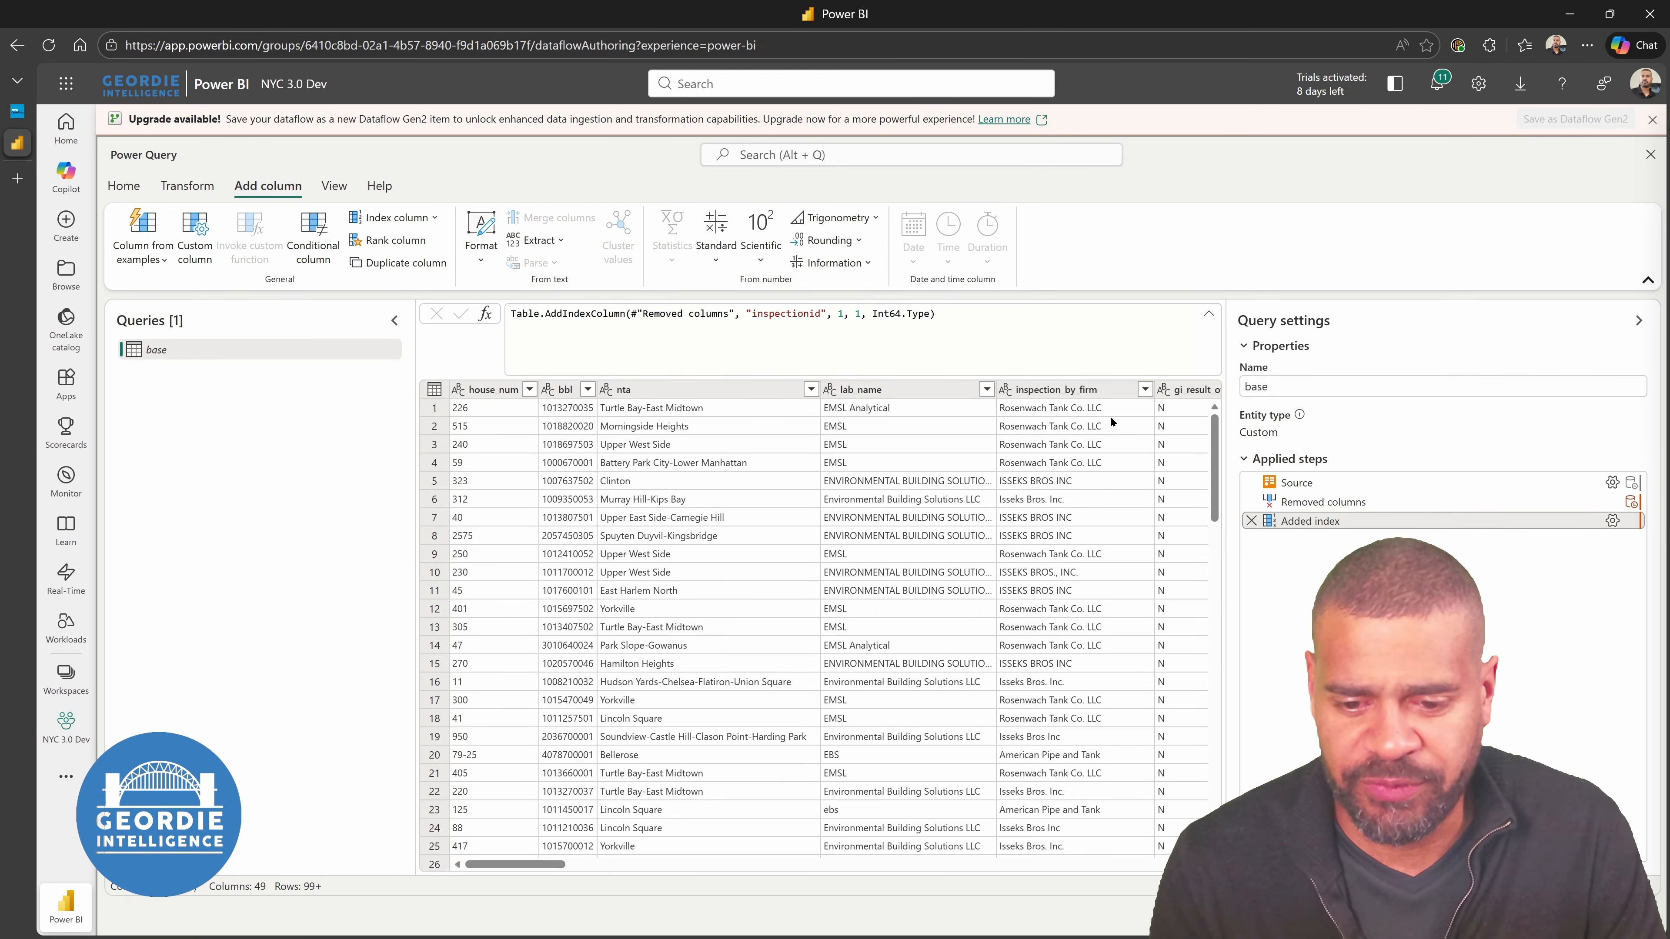
right_click(201, 343)
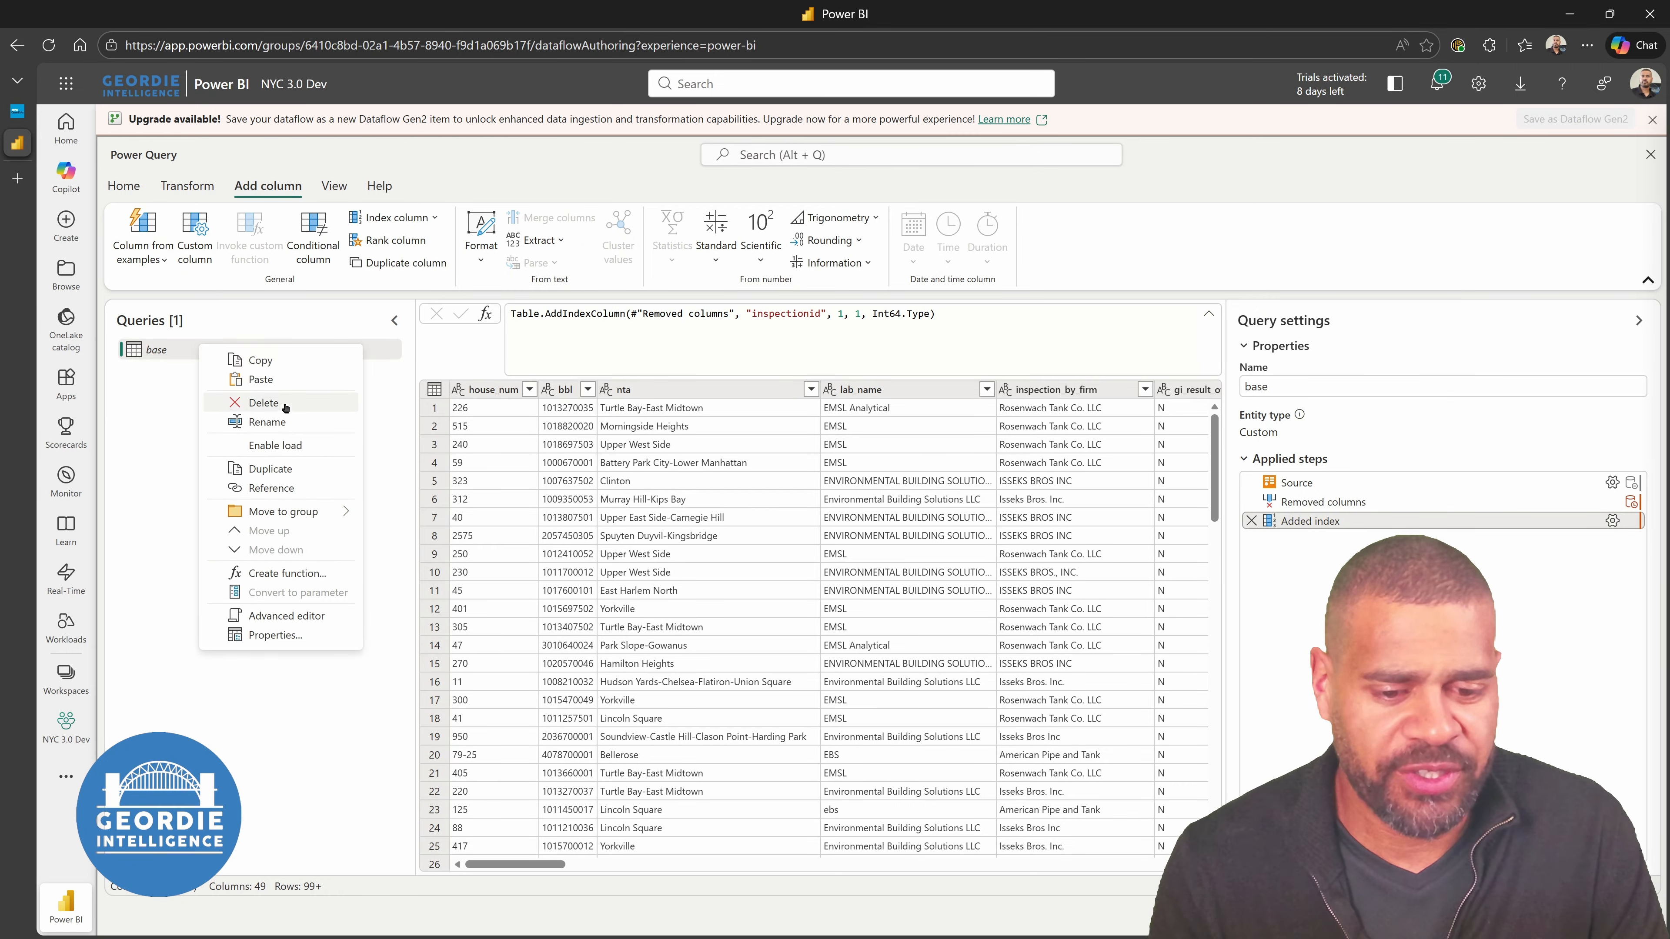
click(275, 487)
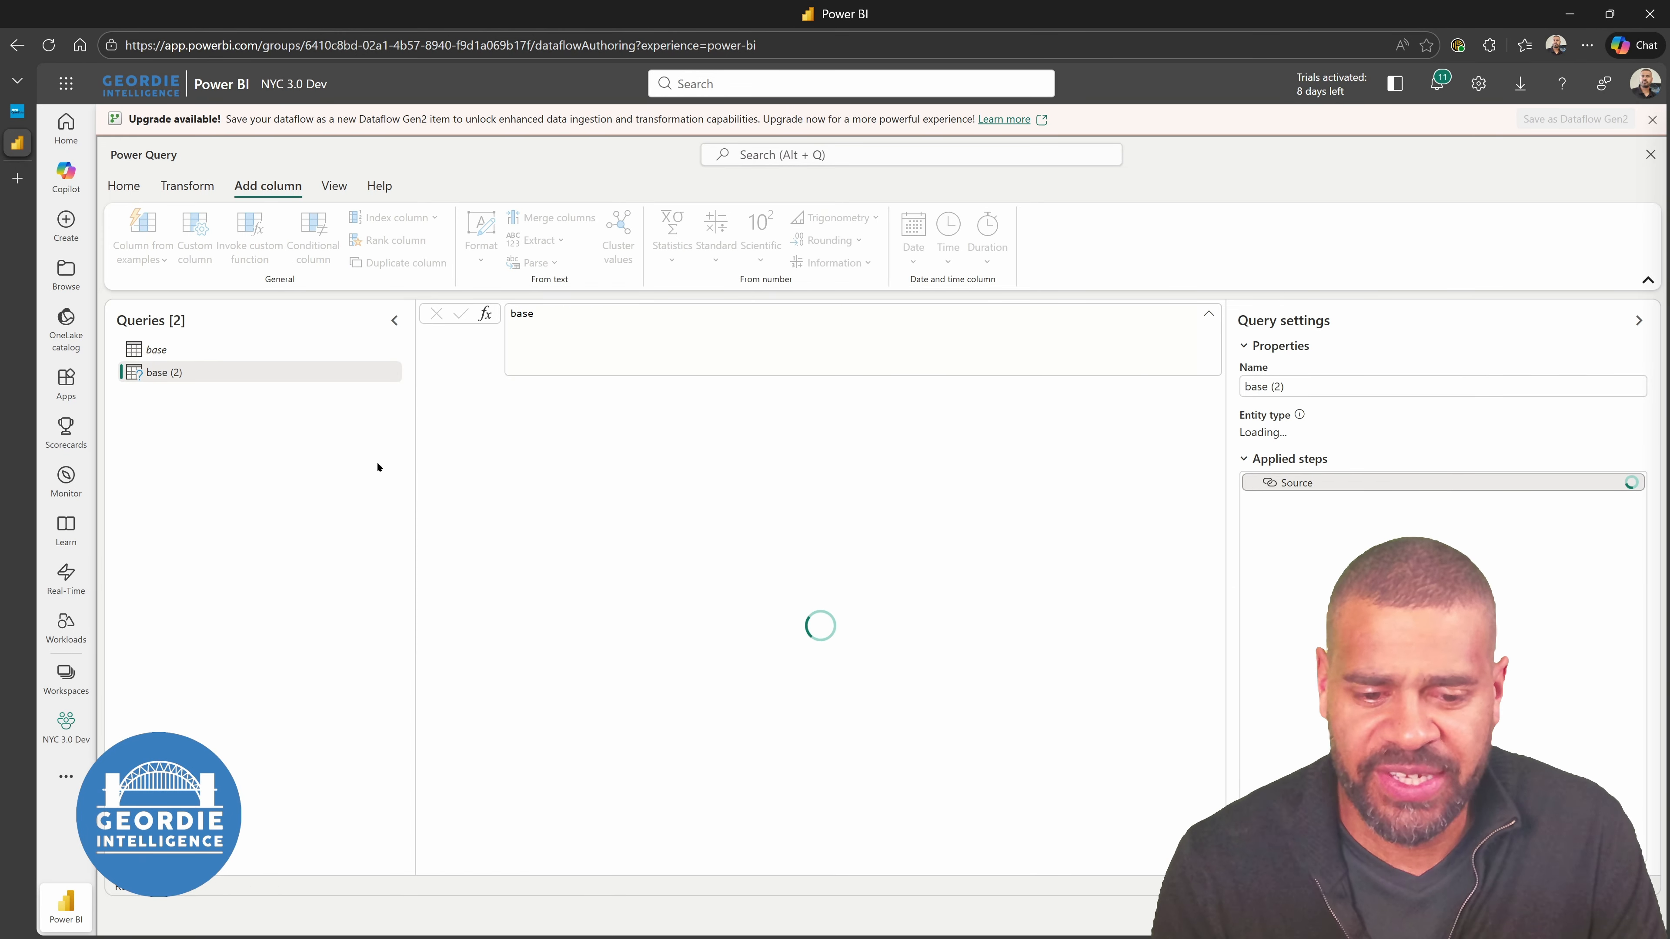
triple_click(1289, 388)
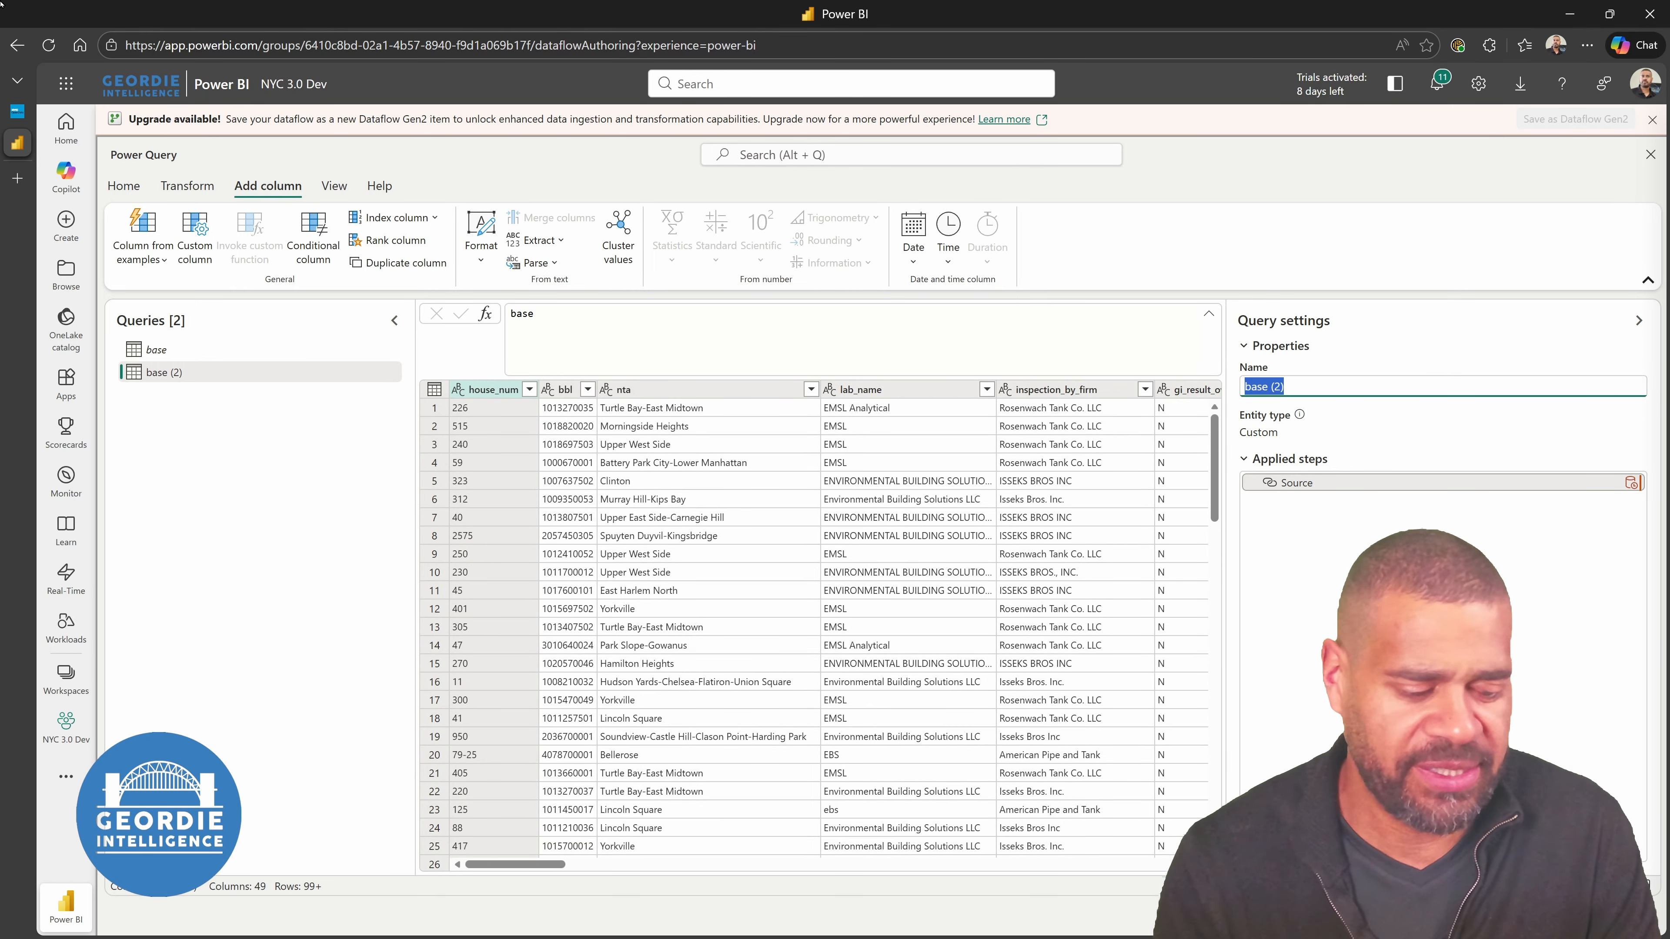
text(Buildings)
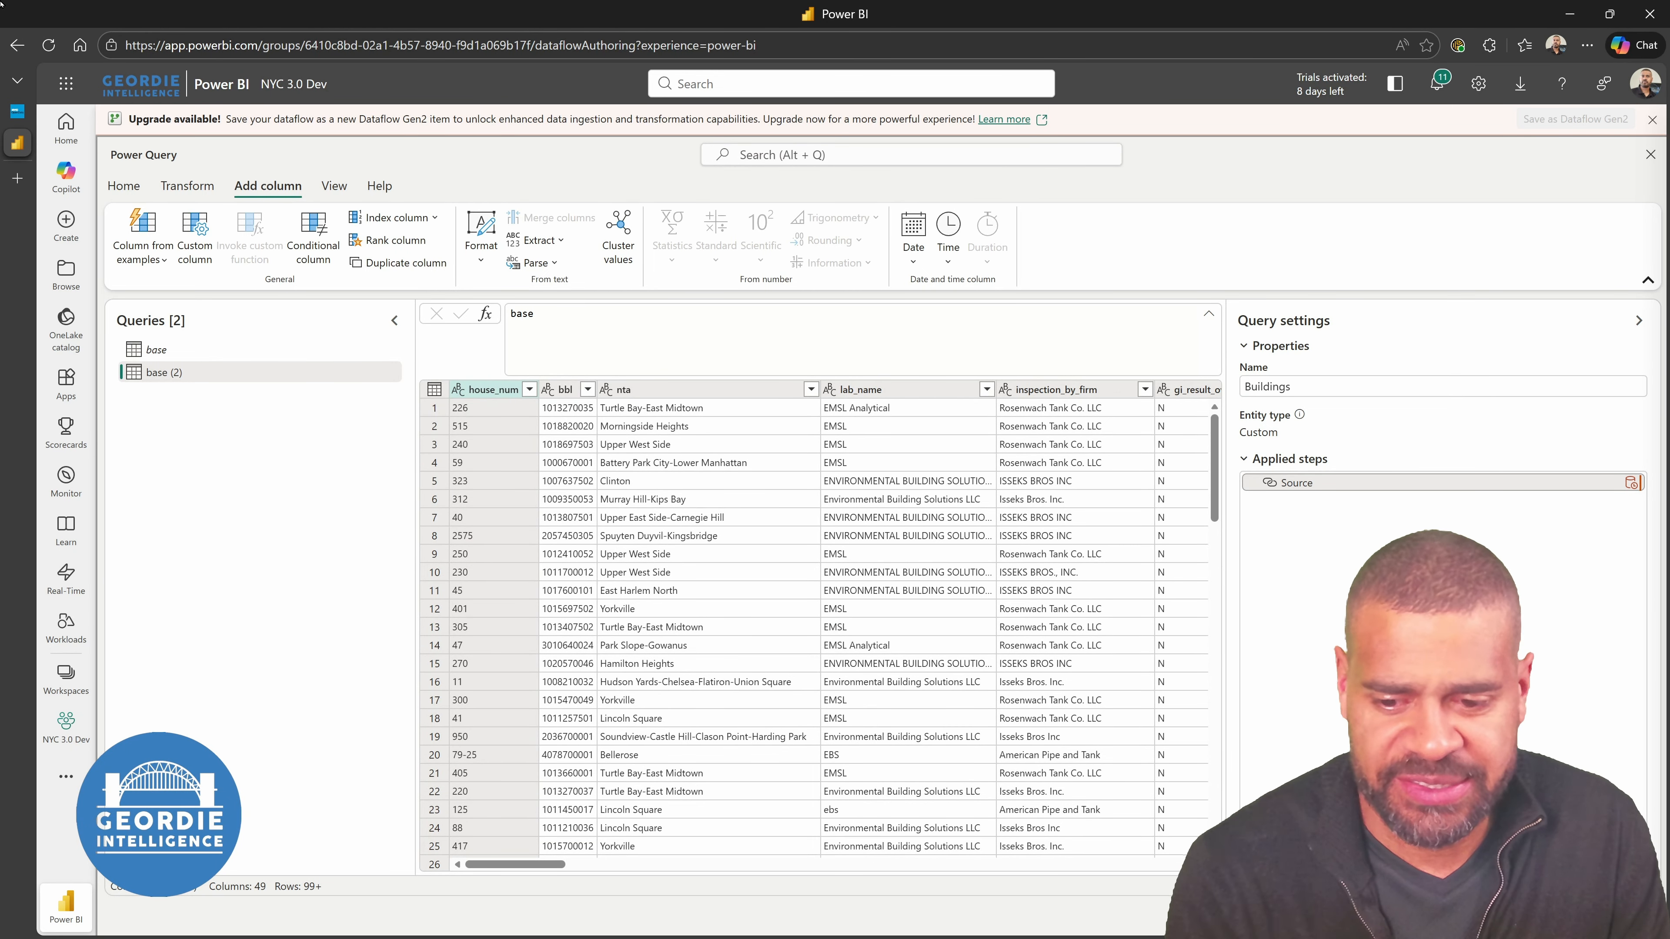
key(Return)
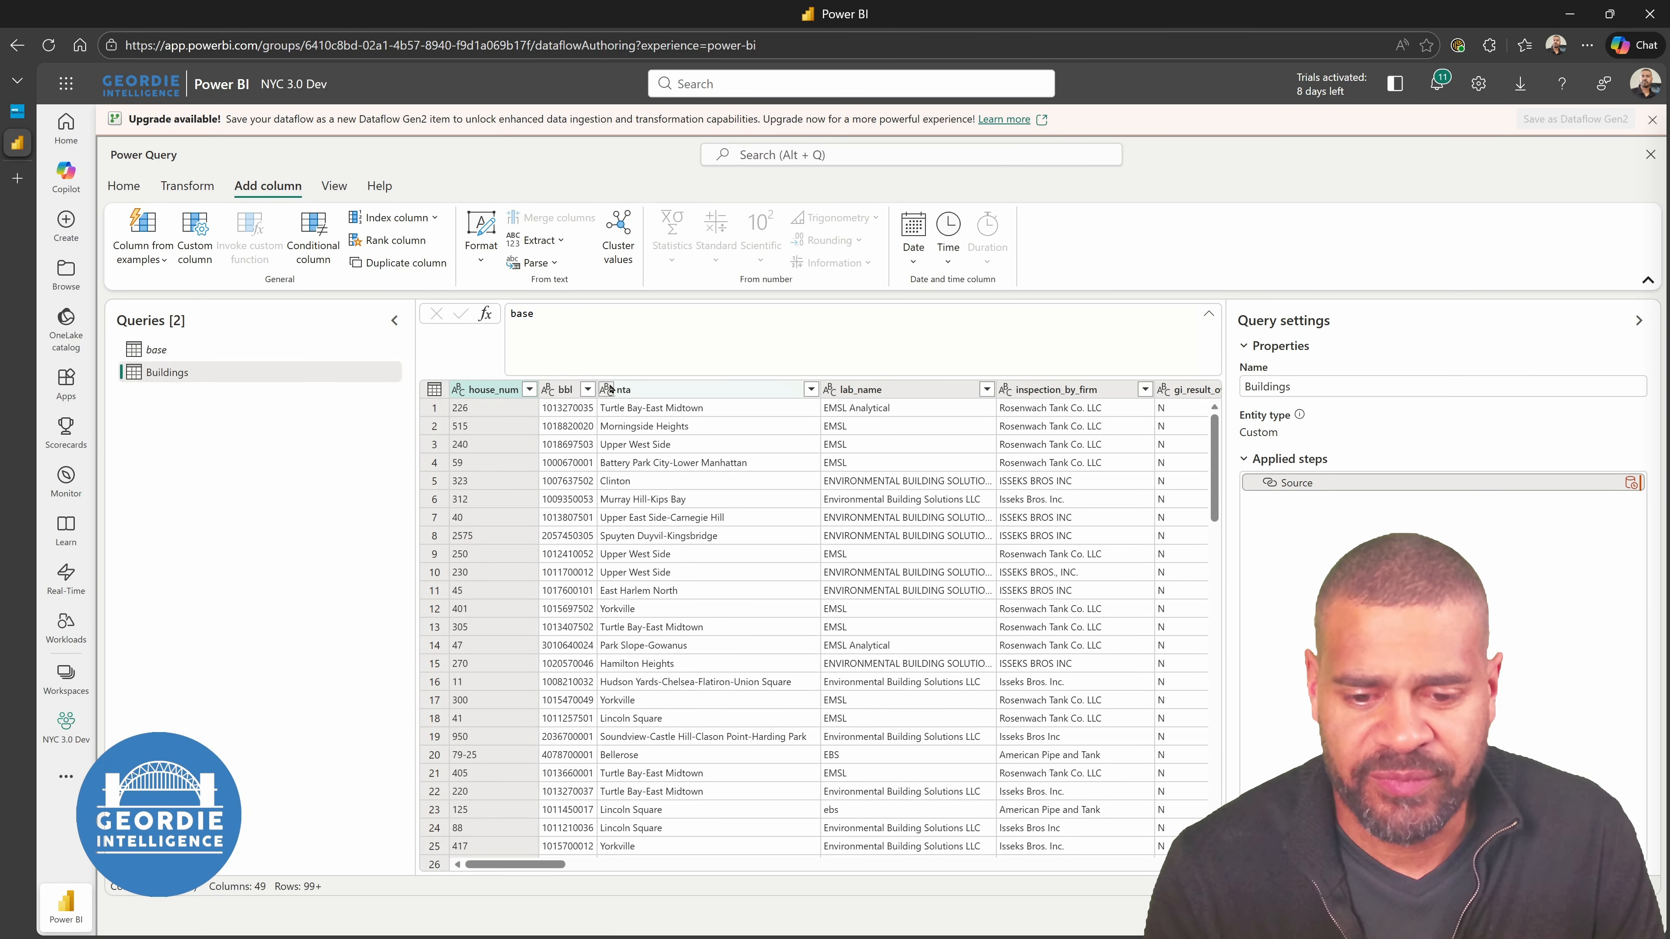
right_click(203, 382)
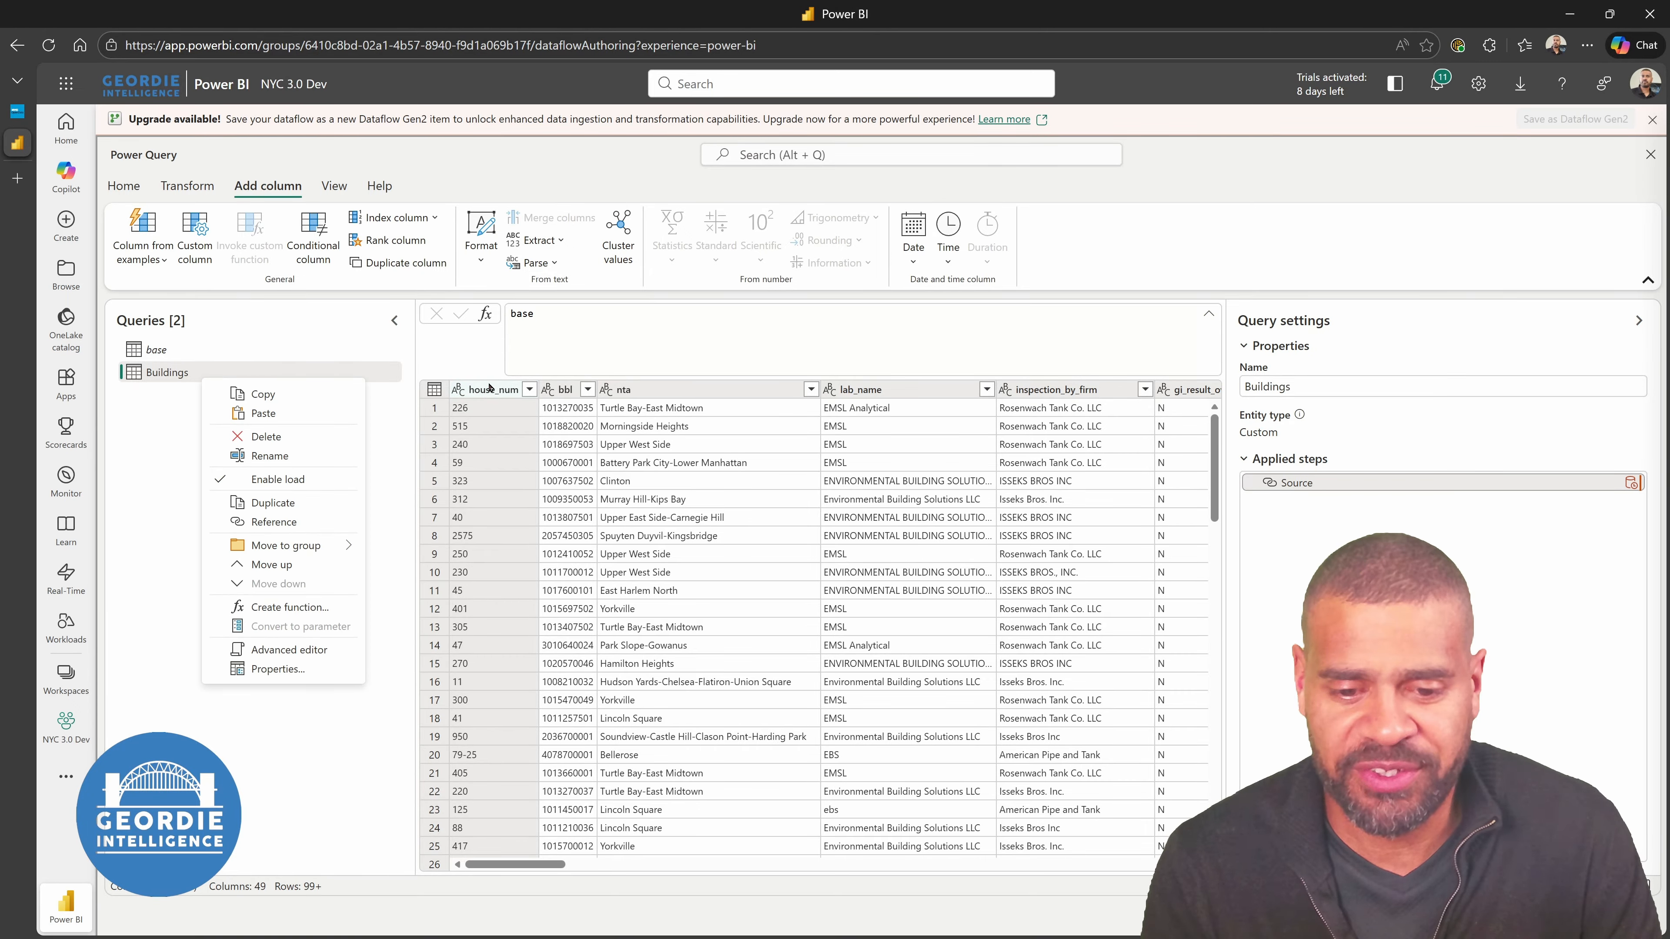
In Buildings, keep only house_num, bbl, nta, block, longitude, council_district, zip, street_name, latitude, borough, bin, census_tract, community_board, lot and deleted; remove the other columns
ctrl+click(571, 393)
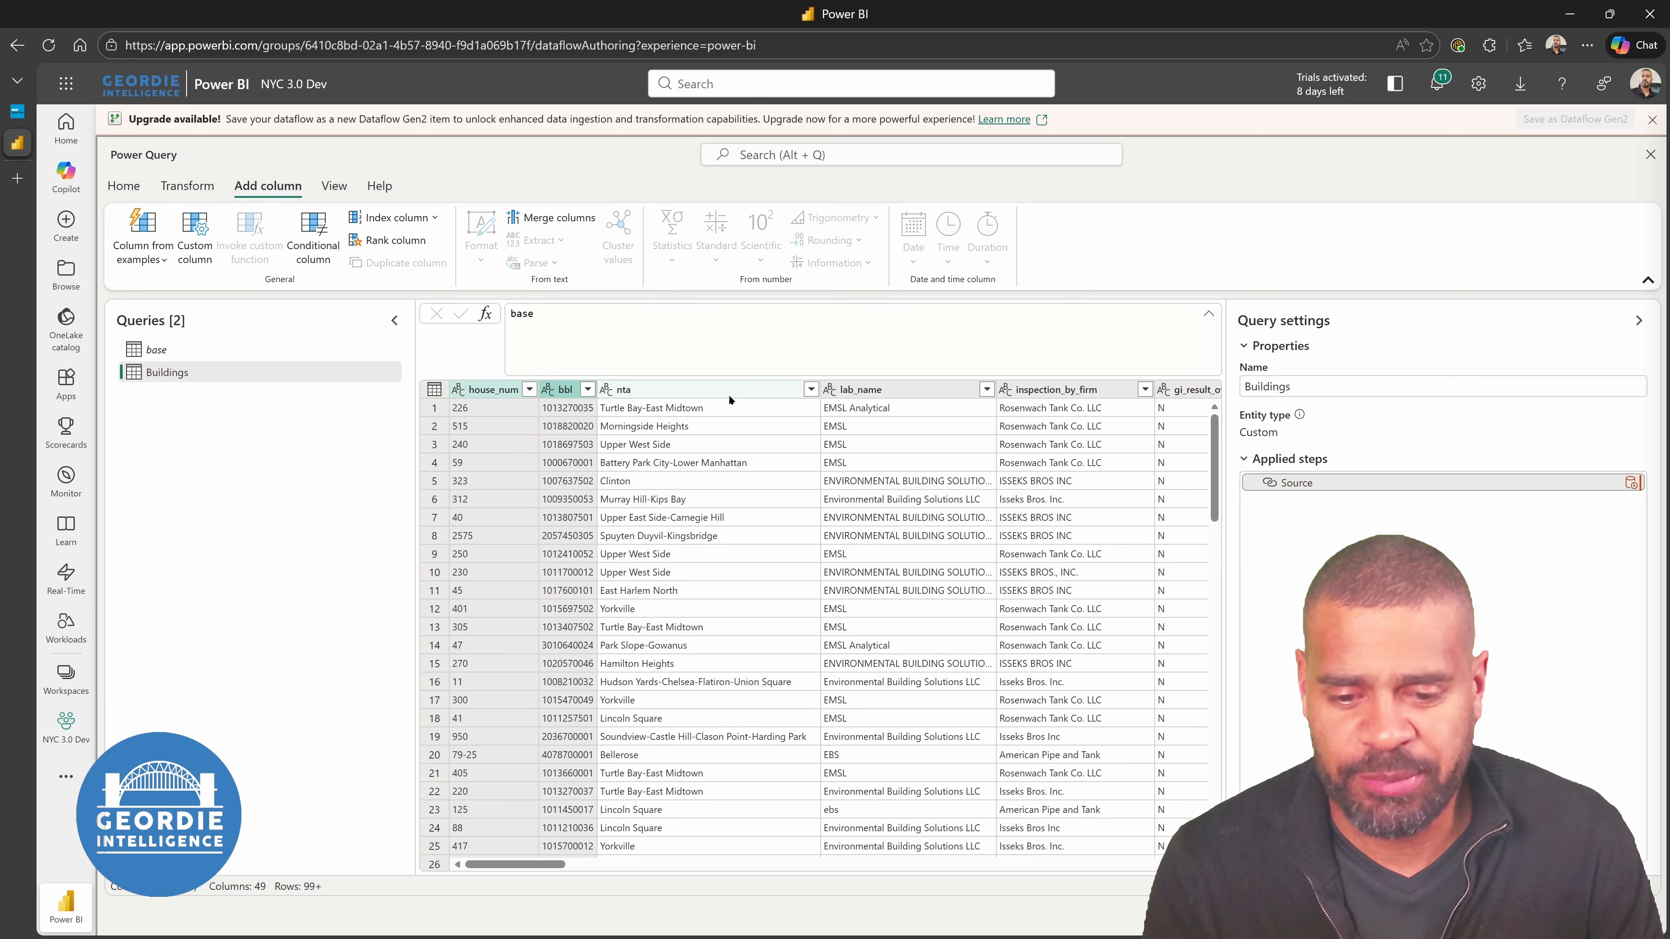
ctrl+click(724, 390)
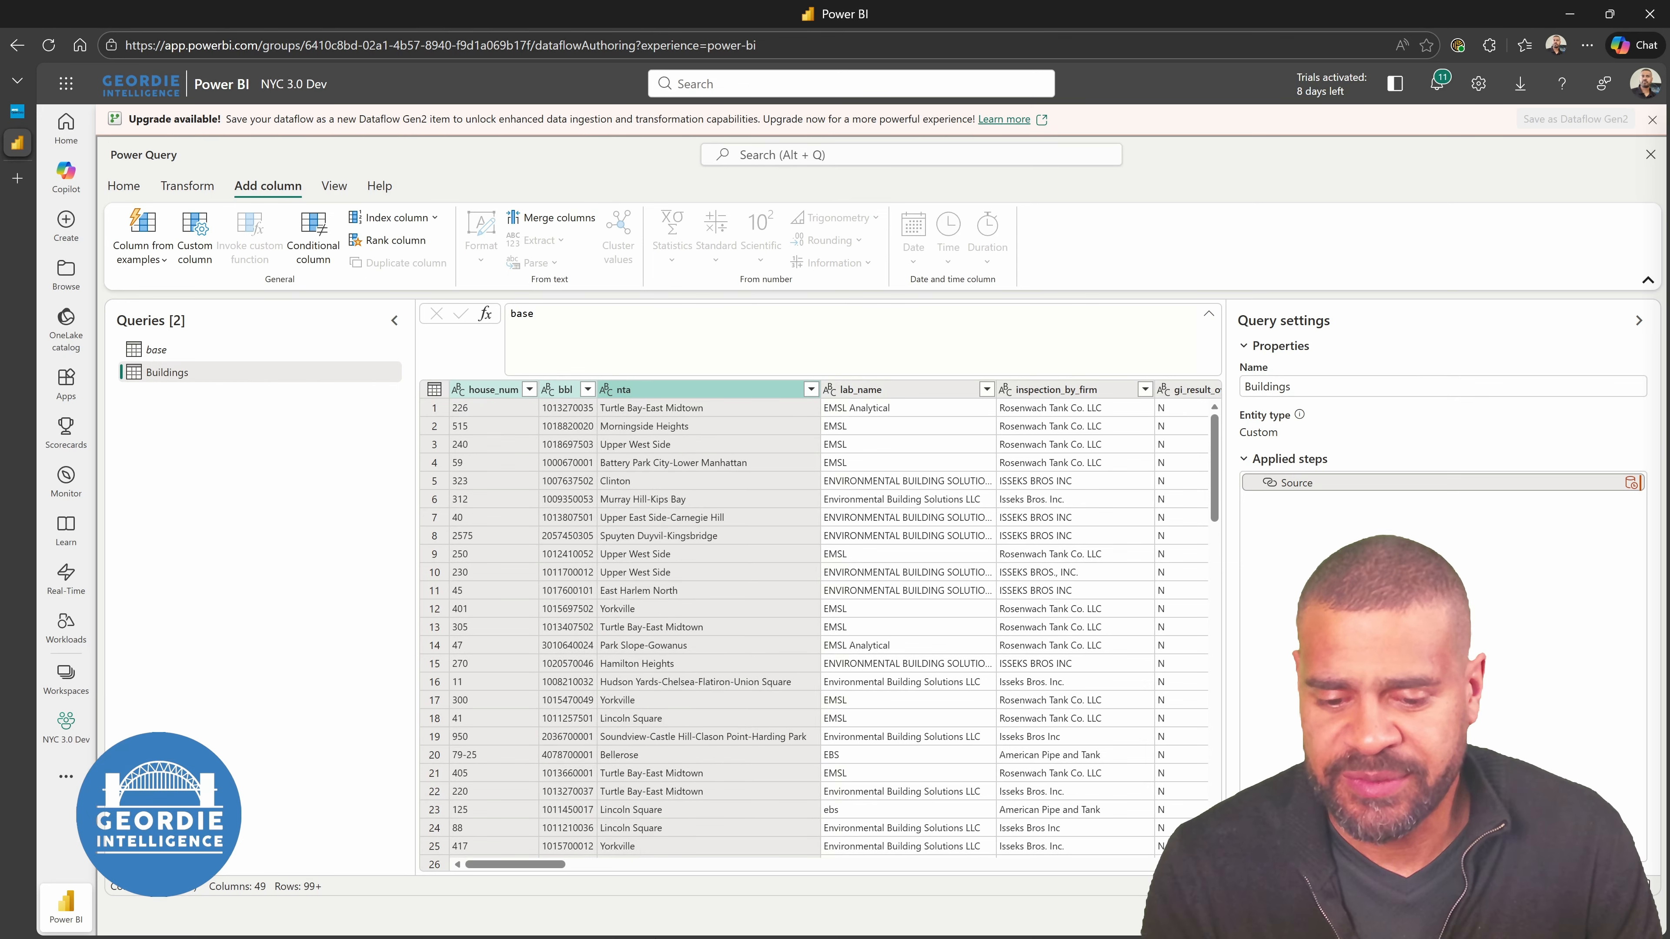
drag(533, 867, 619, 867)
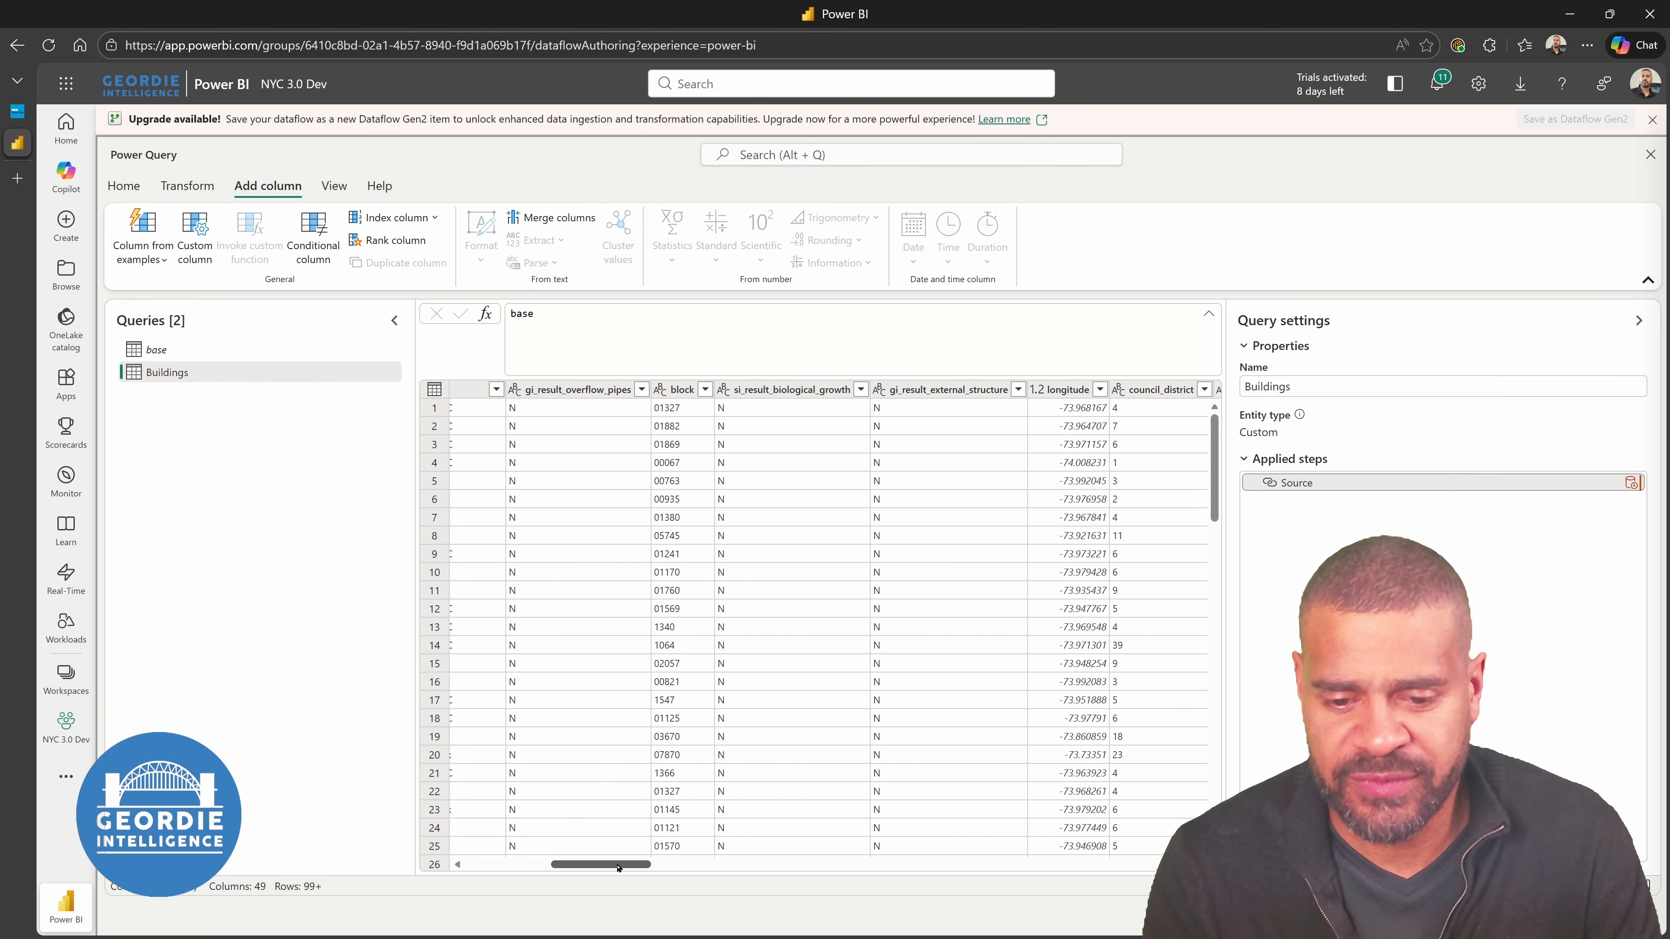
click(683, 390)
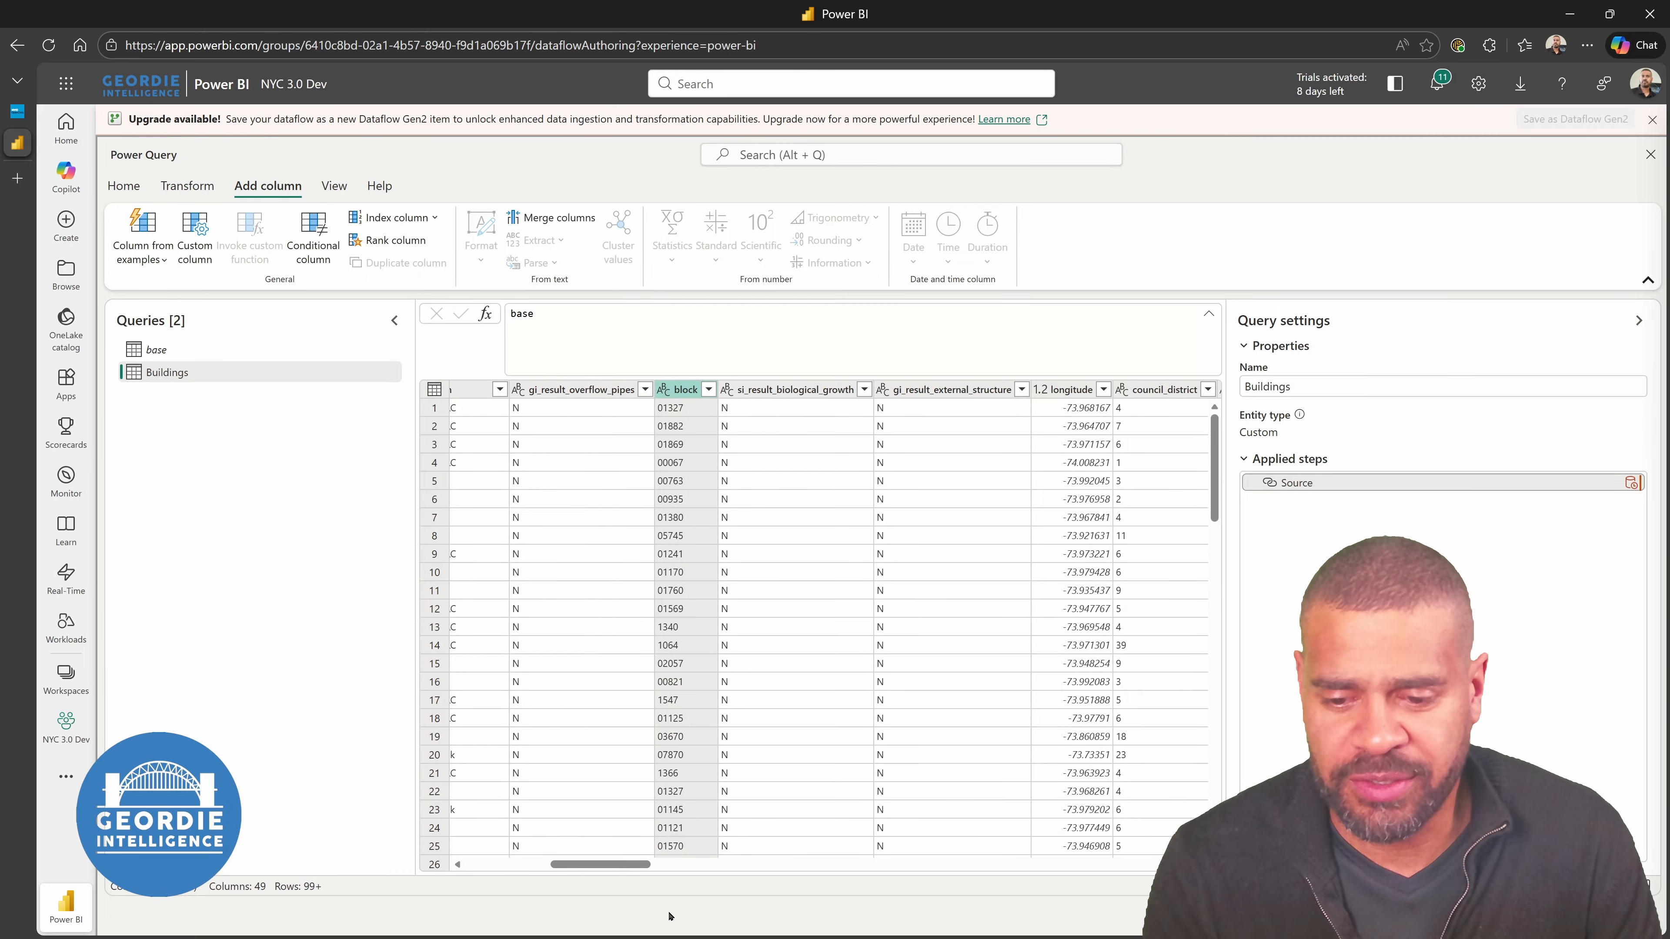
click(1064, 389)
drag(575, 866, 648, 798)
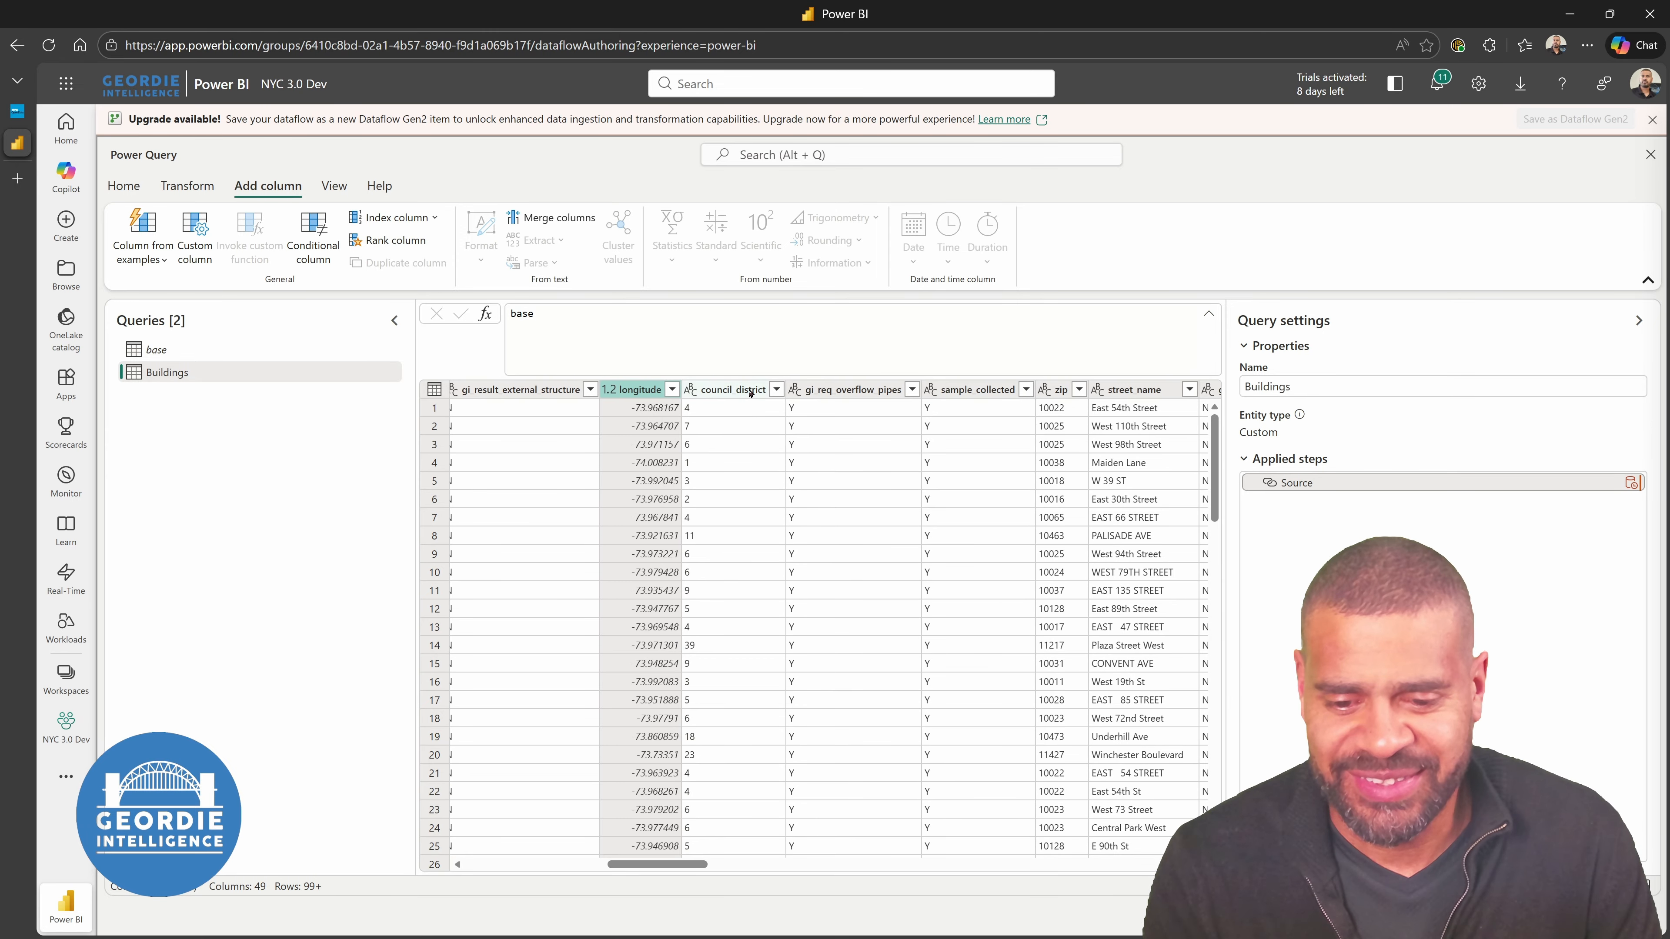
click(730, 389)
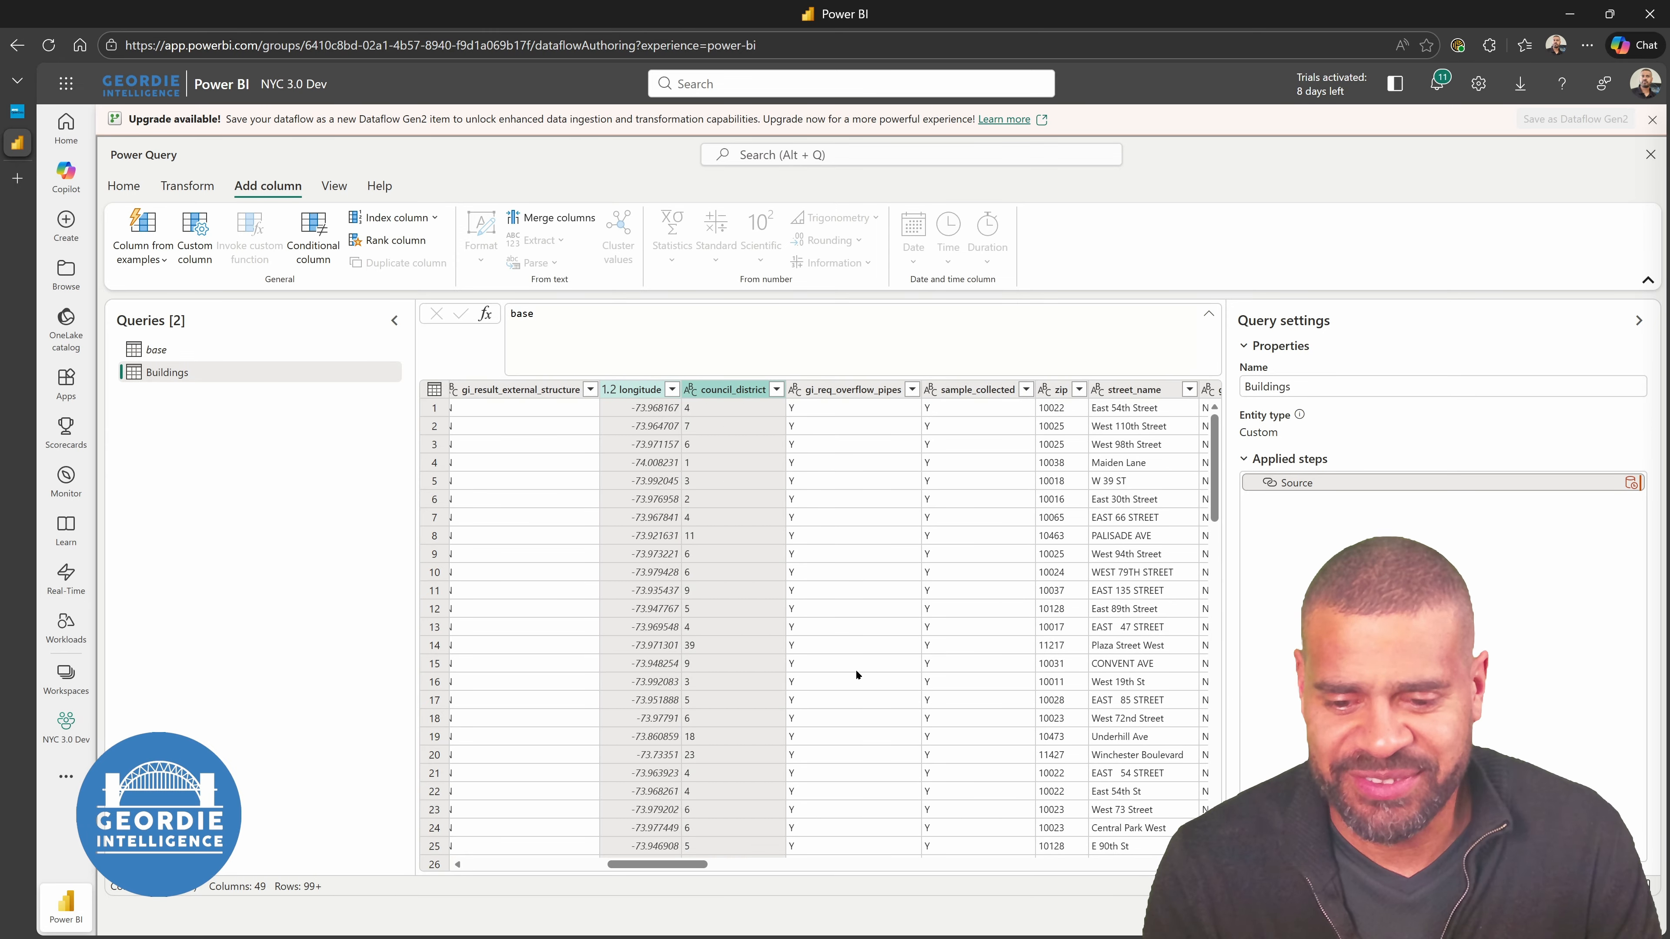
ctrl+click(1055, 389)
ctrl+click(1147, 389)
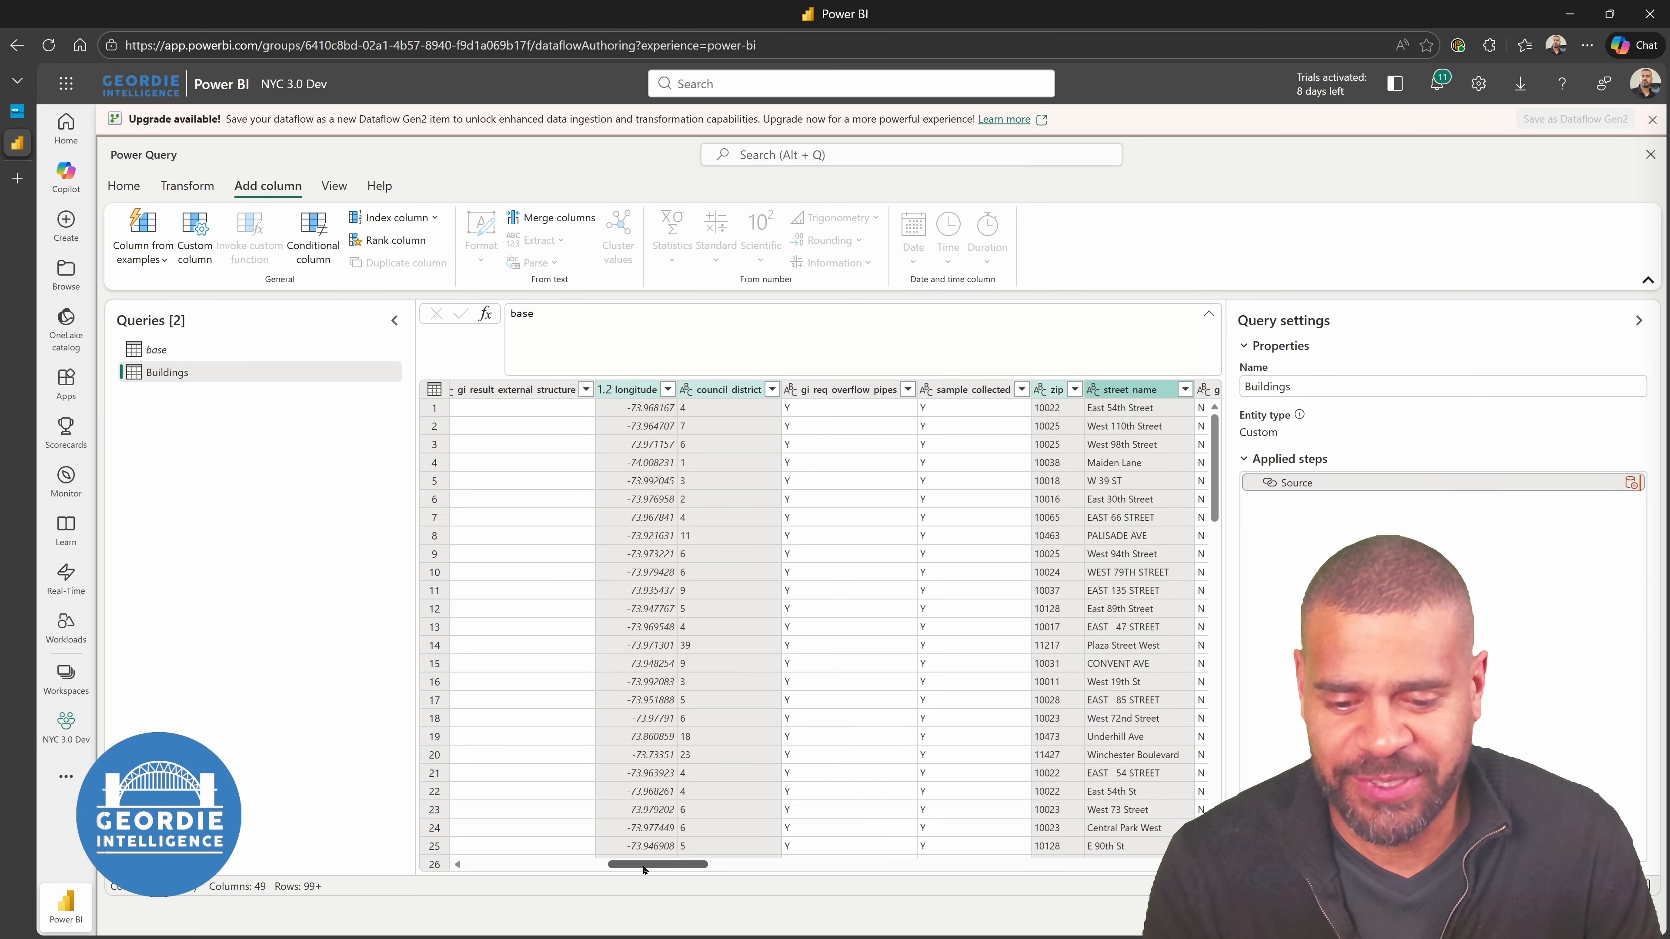
drag(645, 866, 697, 869)
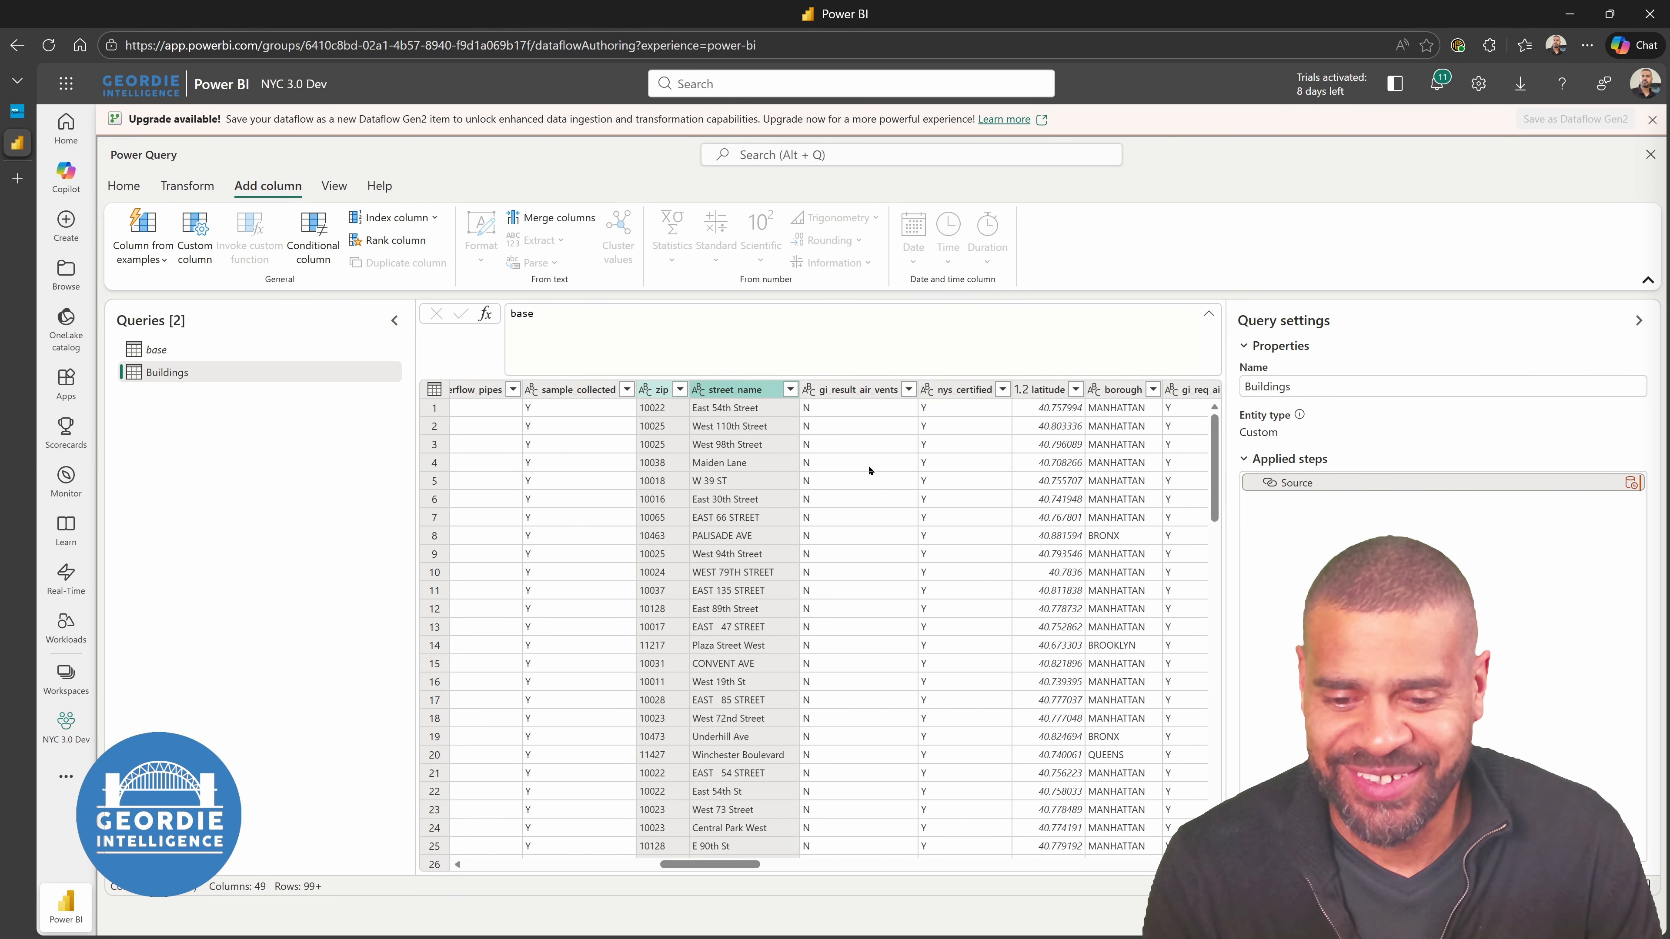
click(1047, 390)
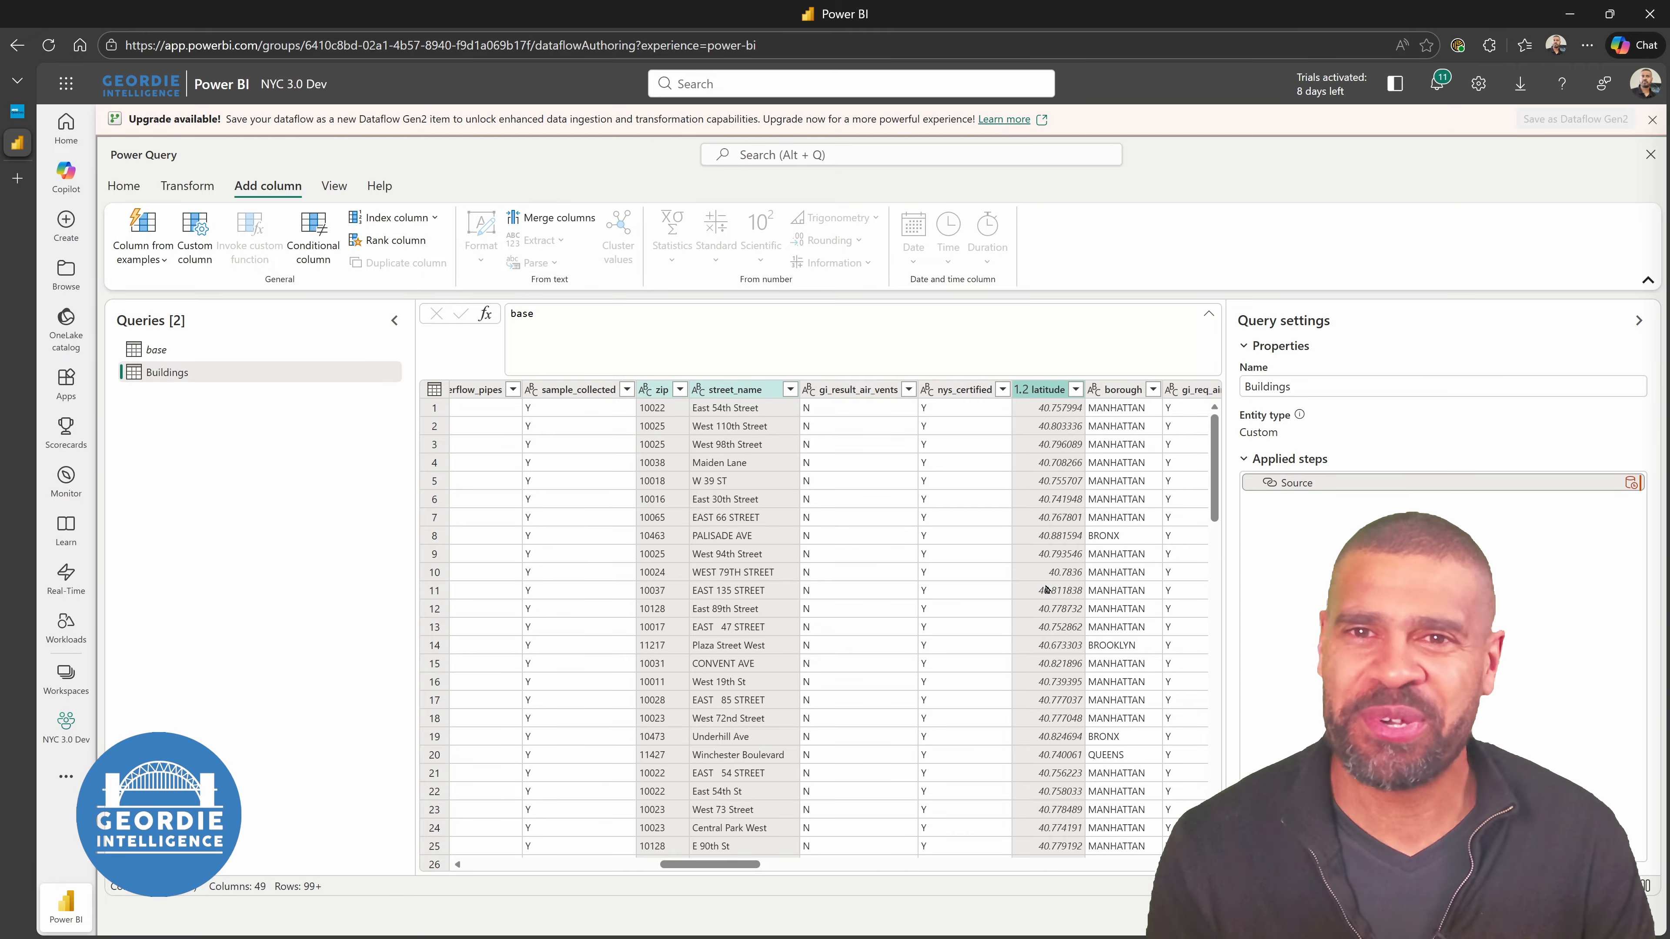
ctrl+click(1121, 391)
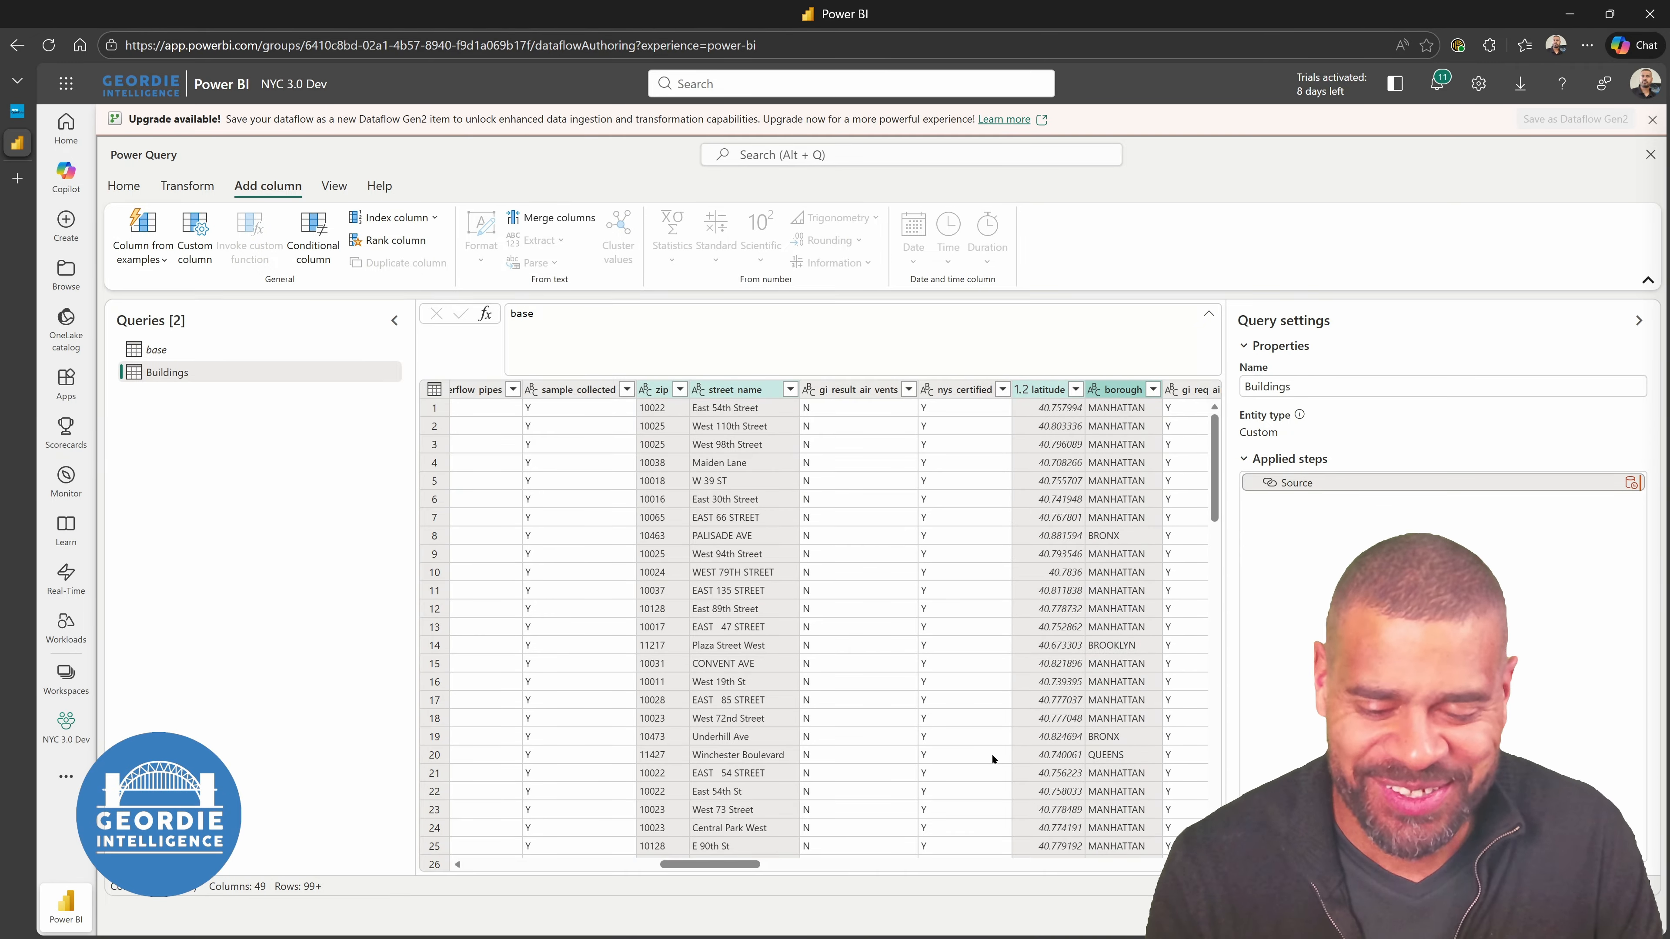
drag(689, 864, 744, 870)
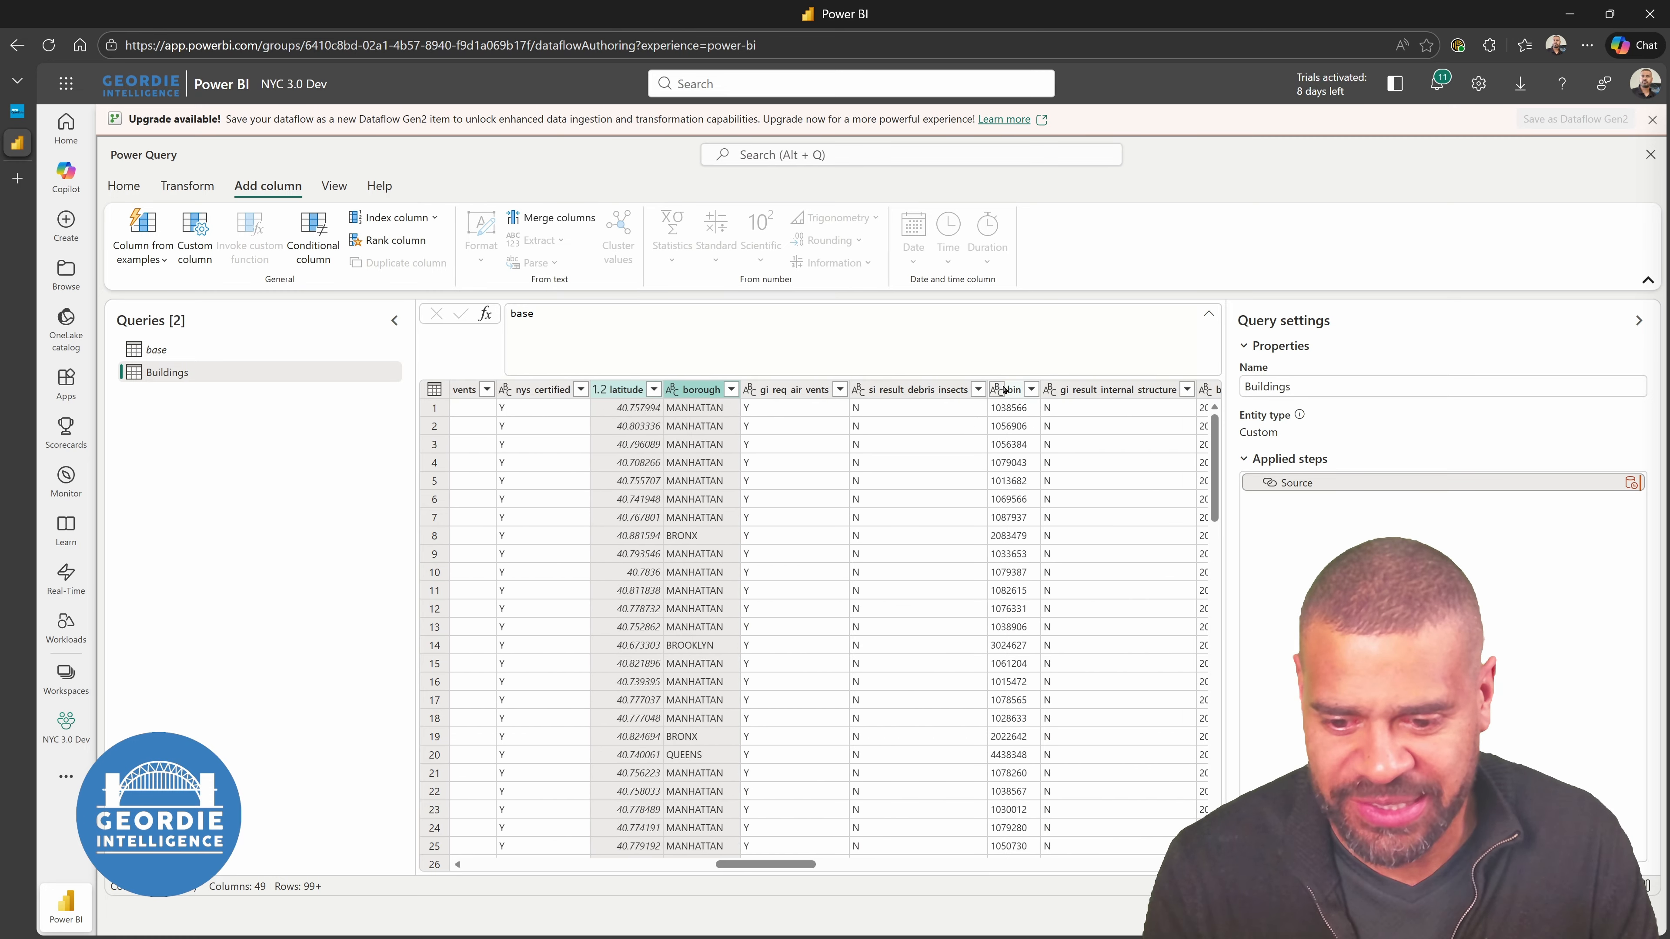
click(1013, 389)
drag(767, 859, 884, 869)
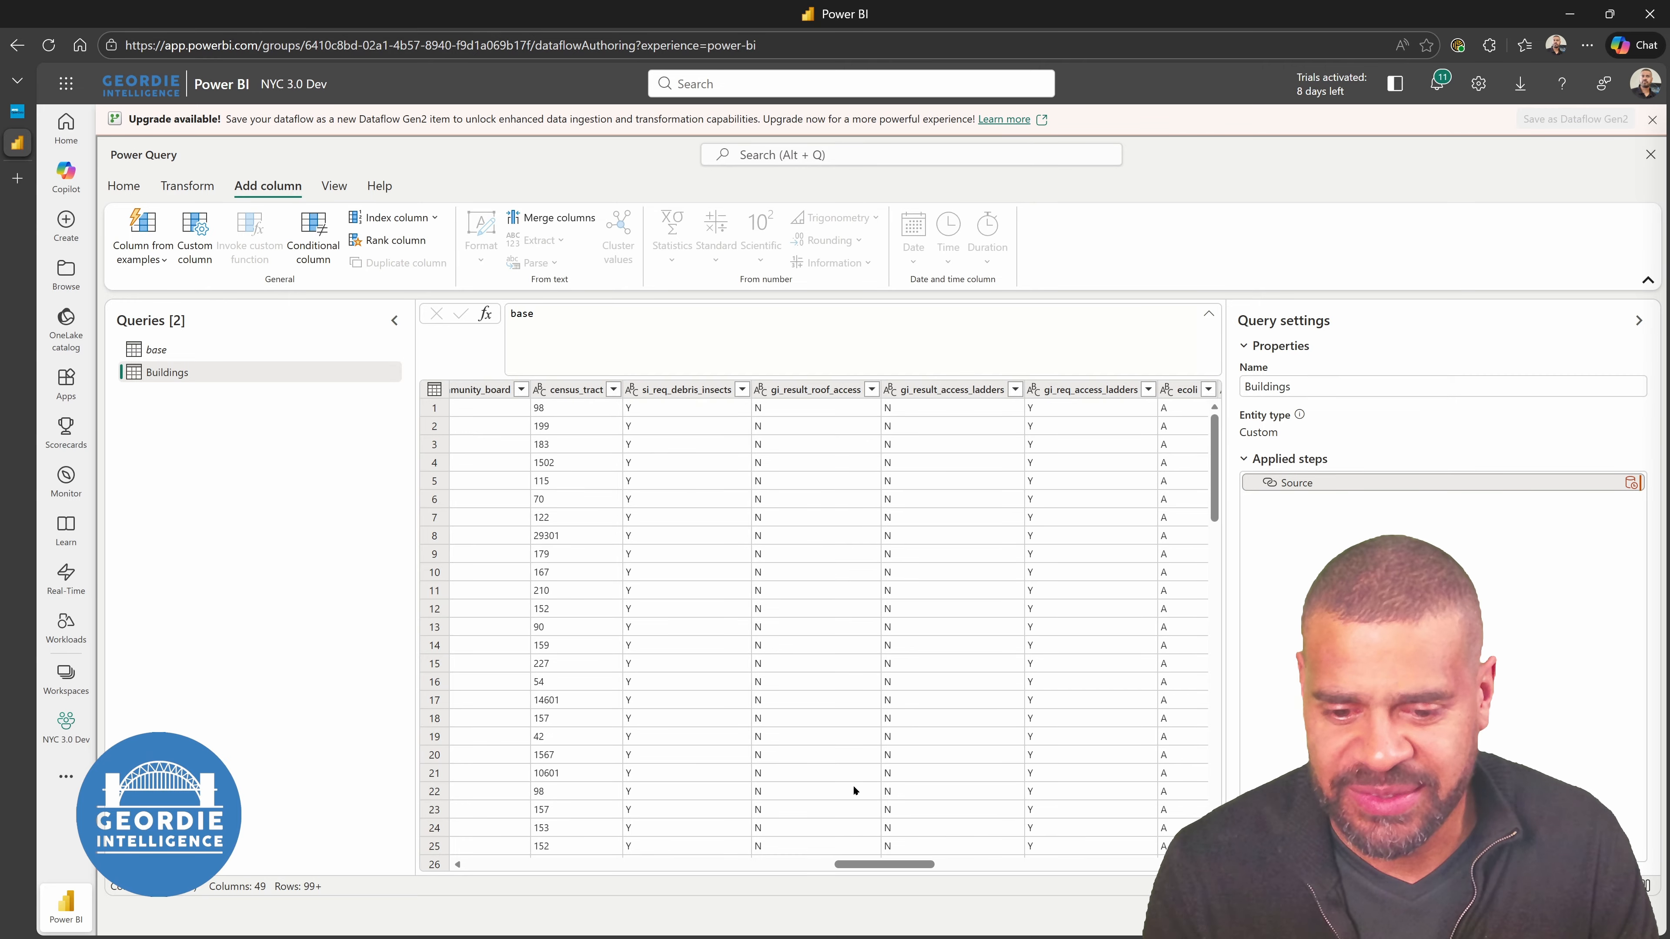
click(573, 389)
ctrl+click(480, 389)
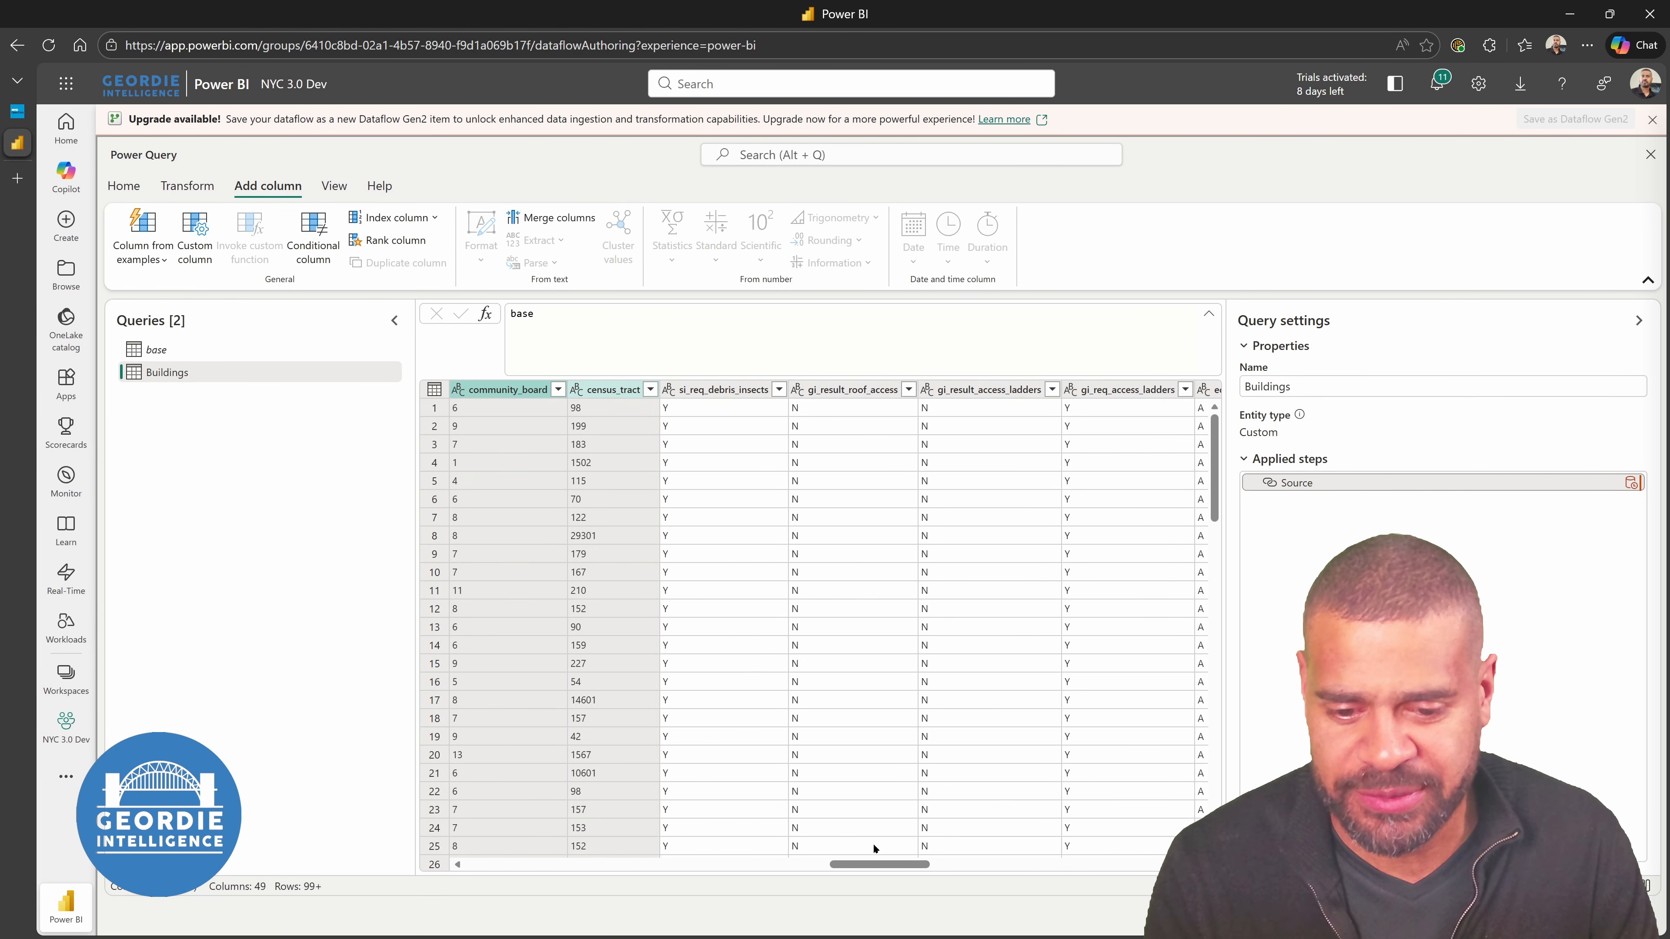
drag(891, 868, 939, 867)
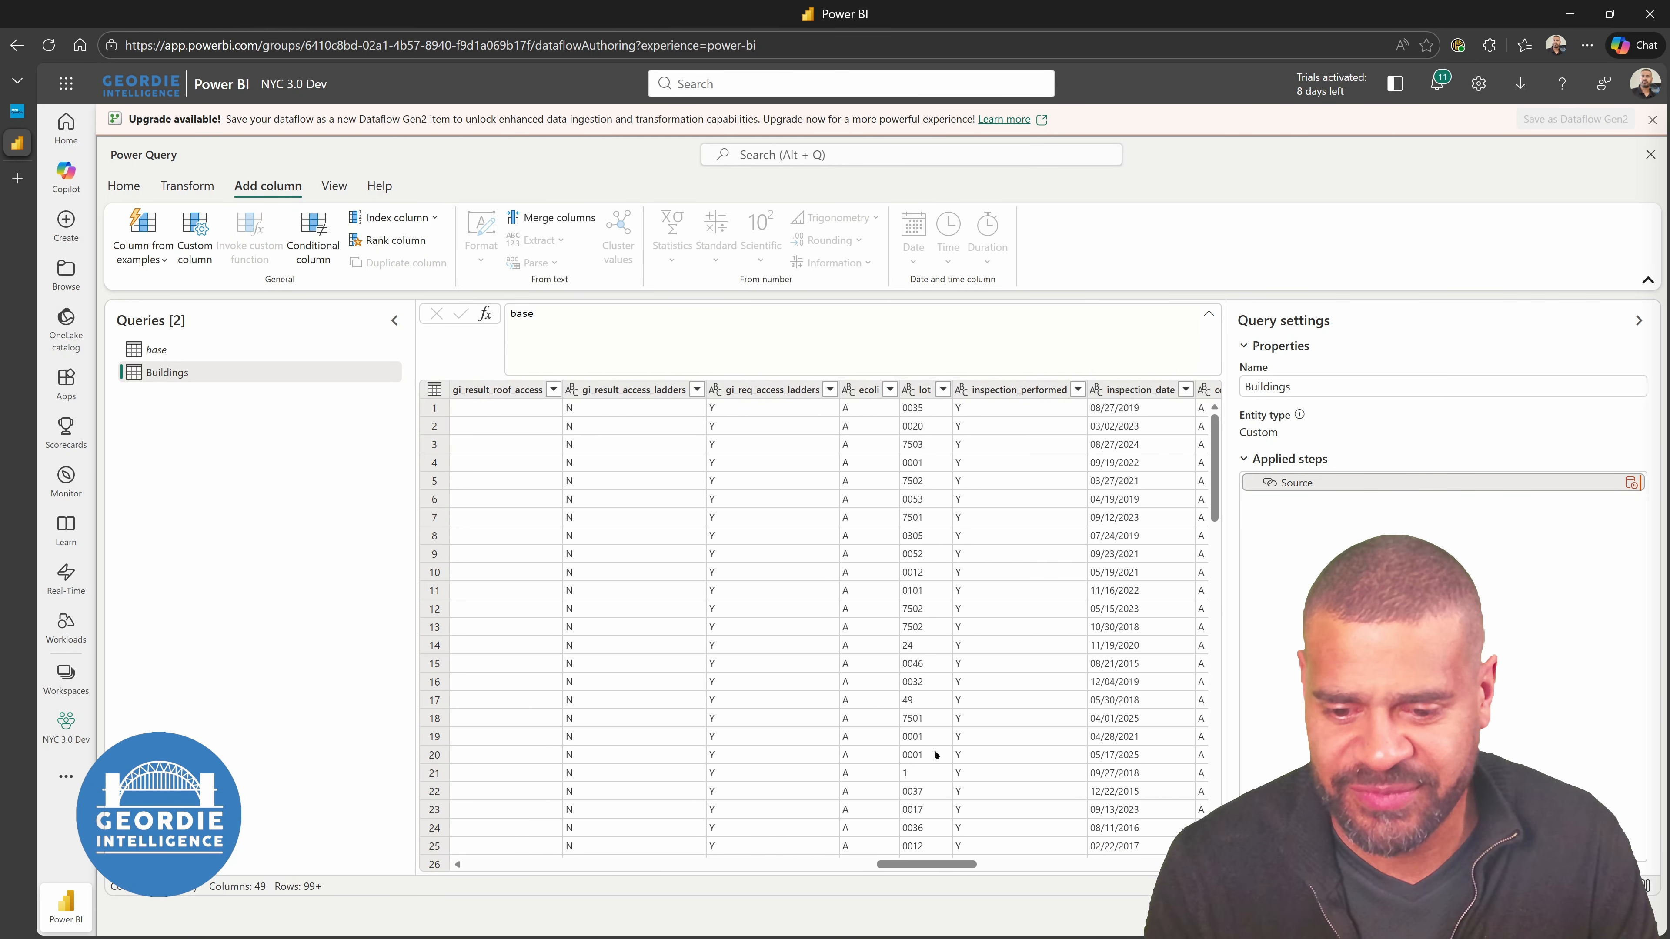
ctrl+click(921, 391)
drag(927, 863, 993, 873)
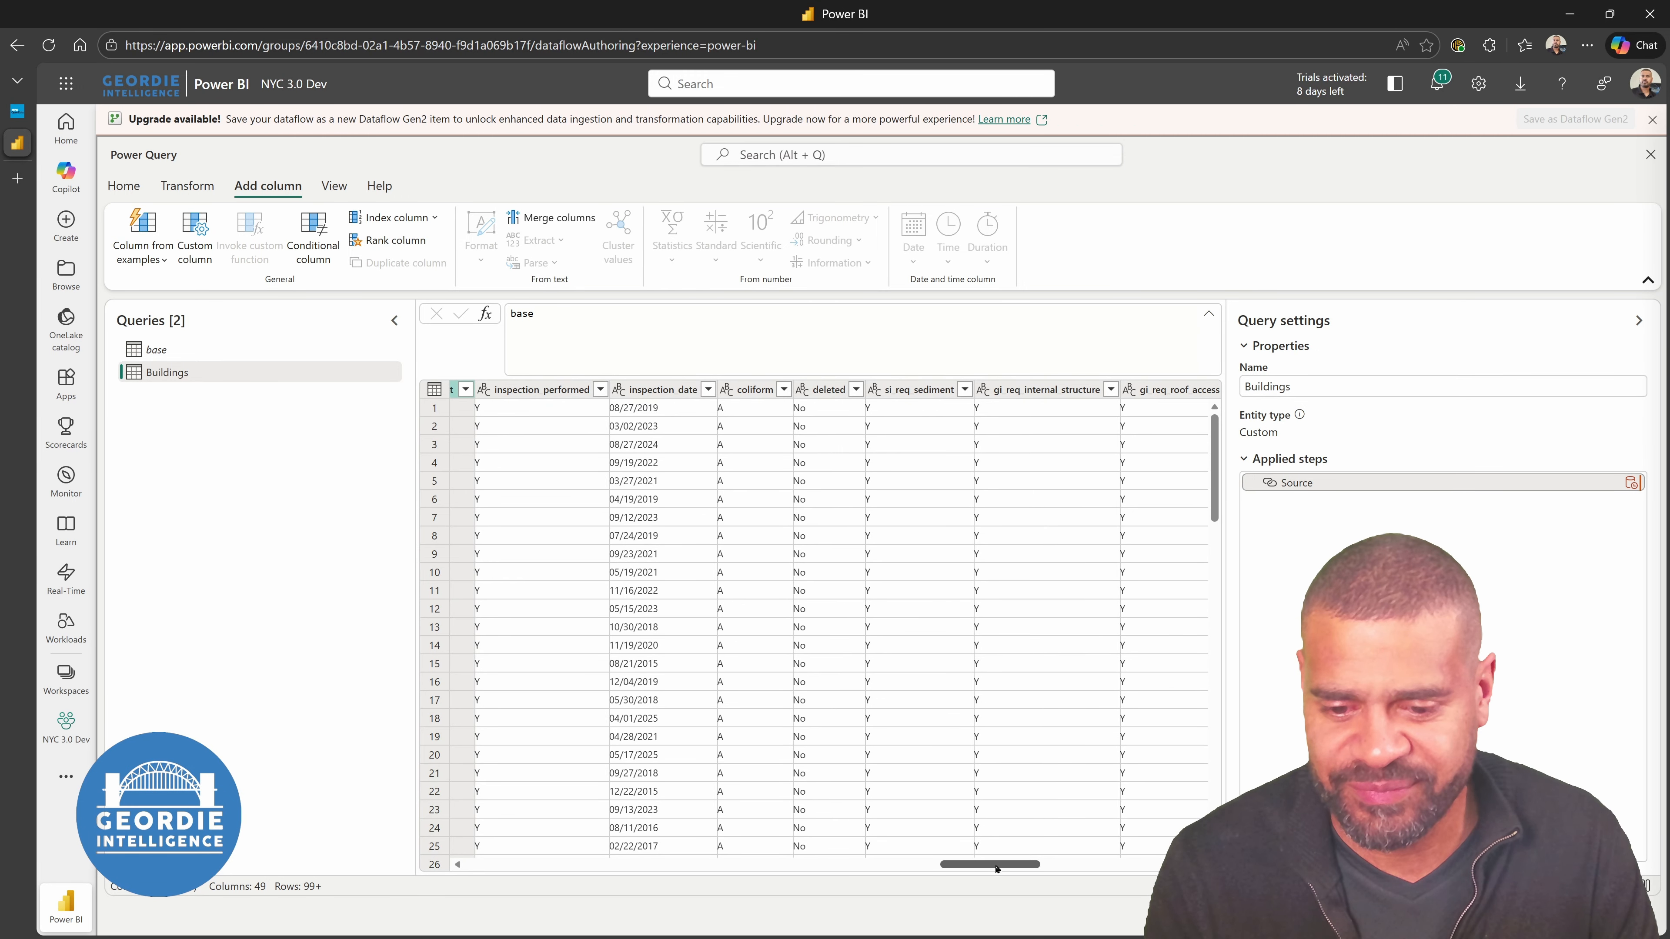
ctrl+click(822, 394)
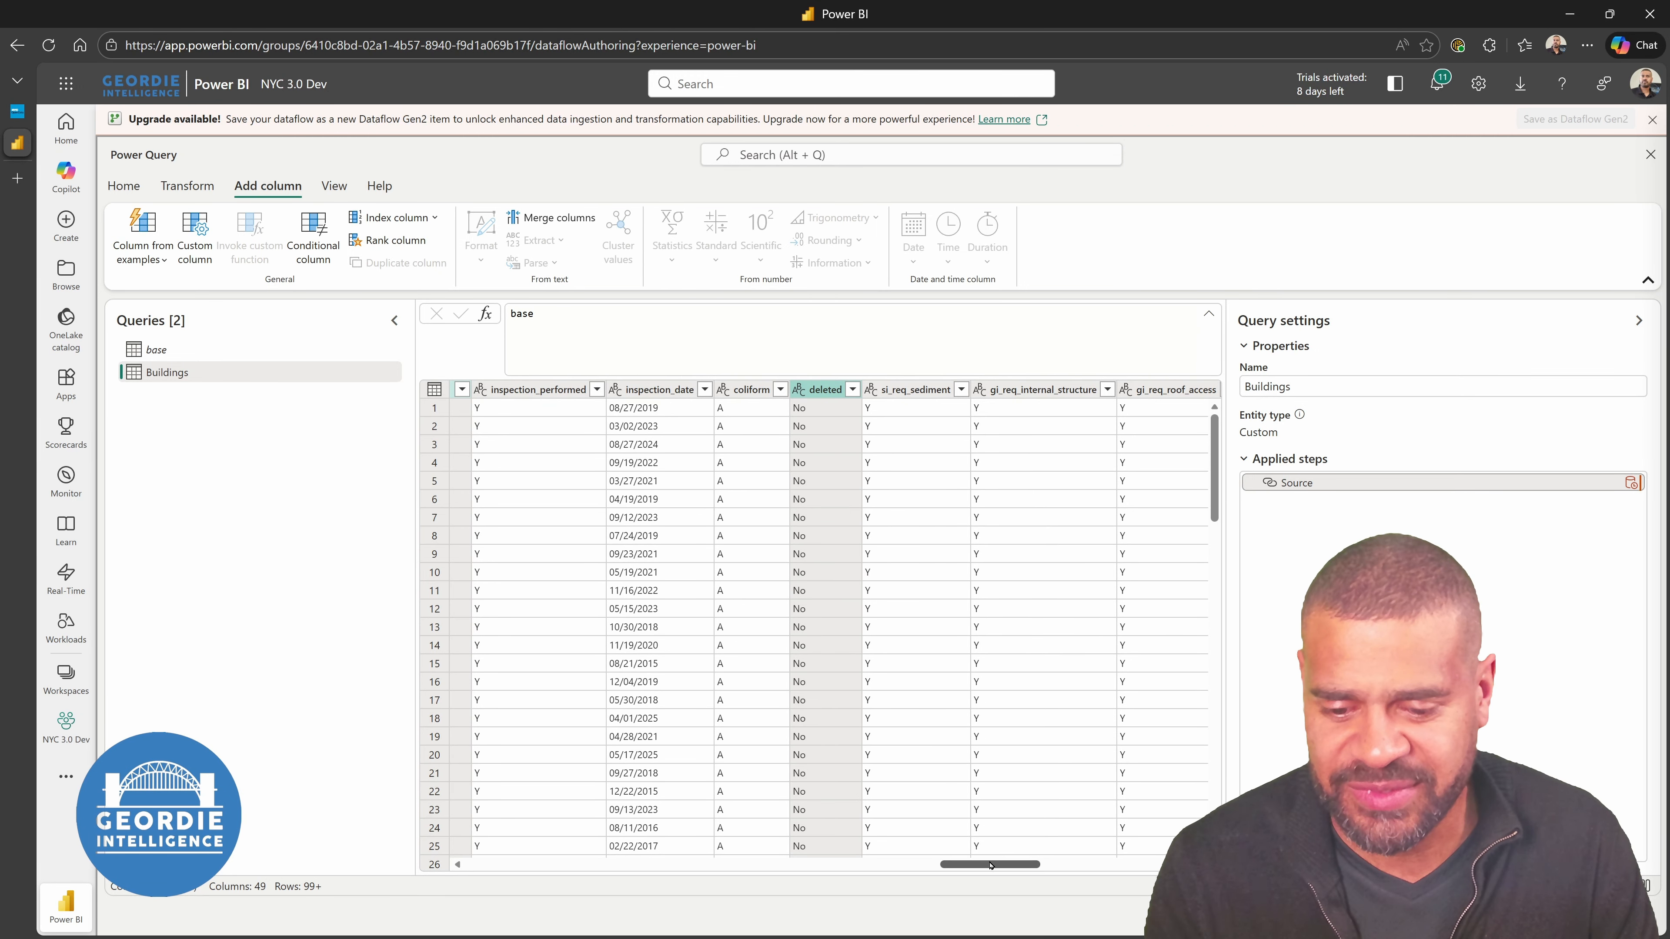
drag(990, 865, 1042, 866)
drag(1051, 867, 1149, 861)
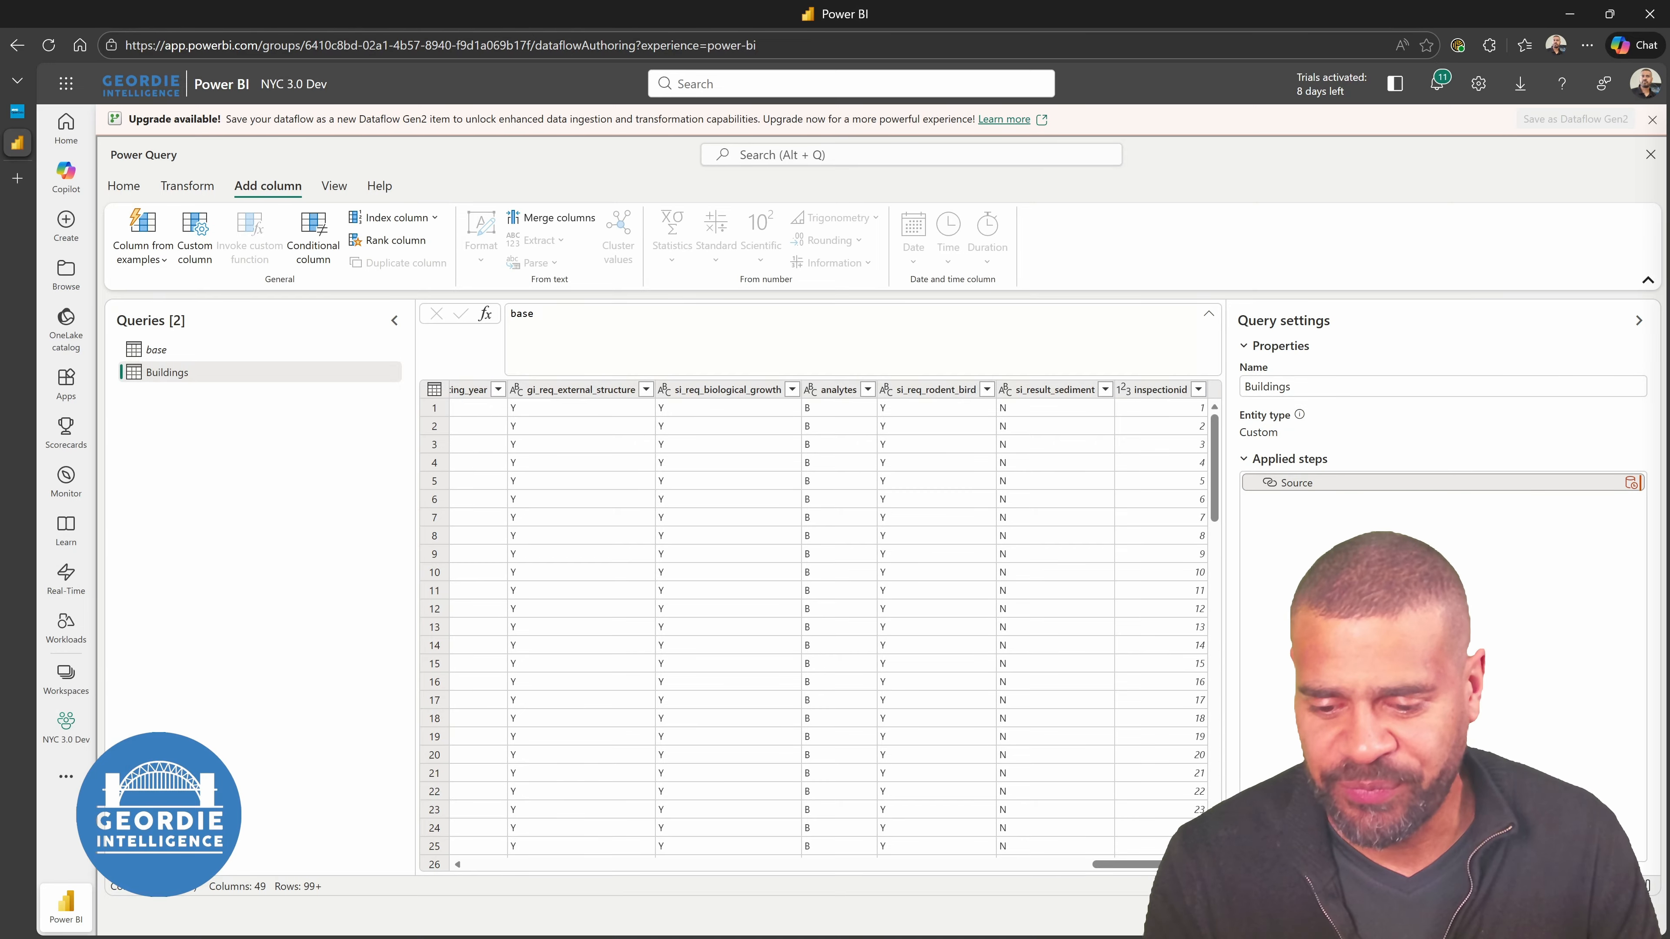
drag(1154, 870, 894, 866)
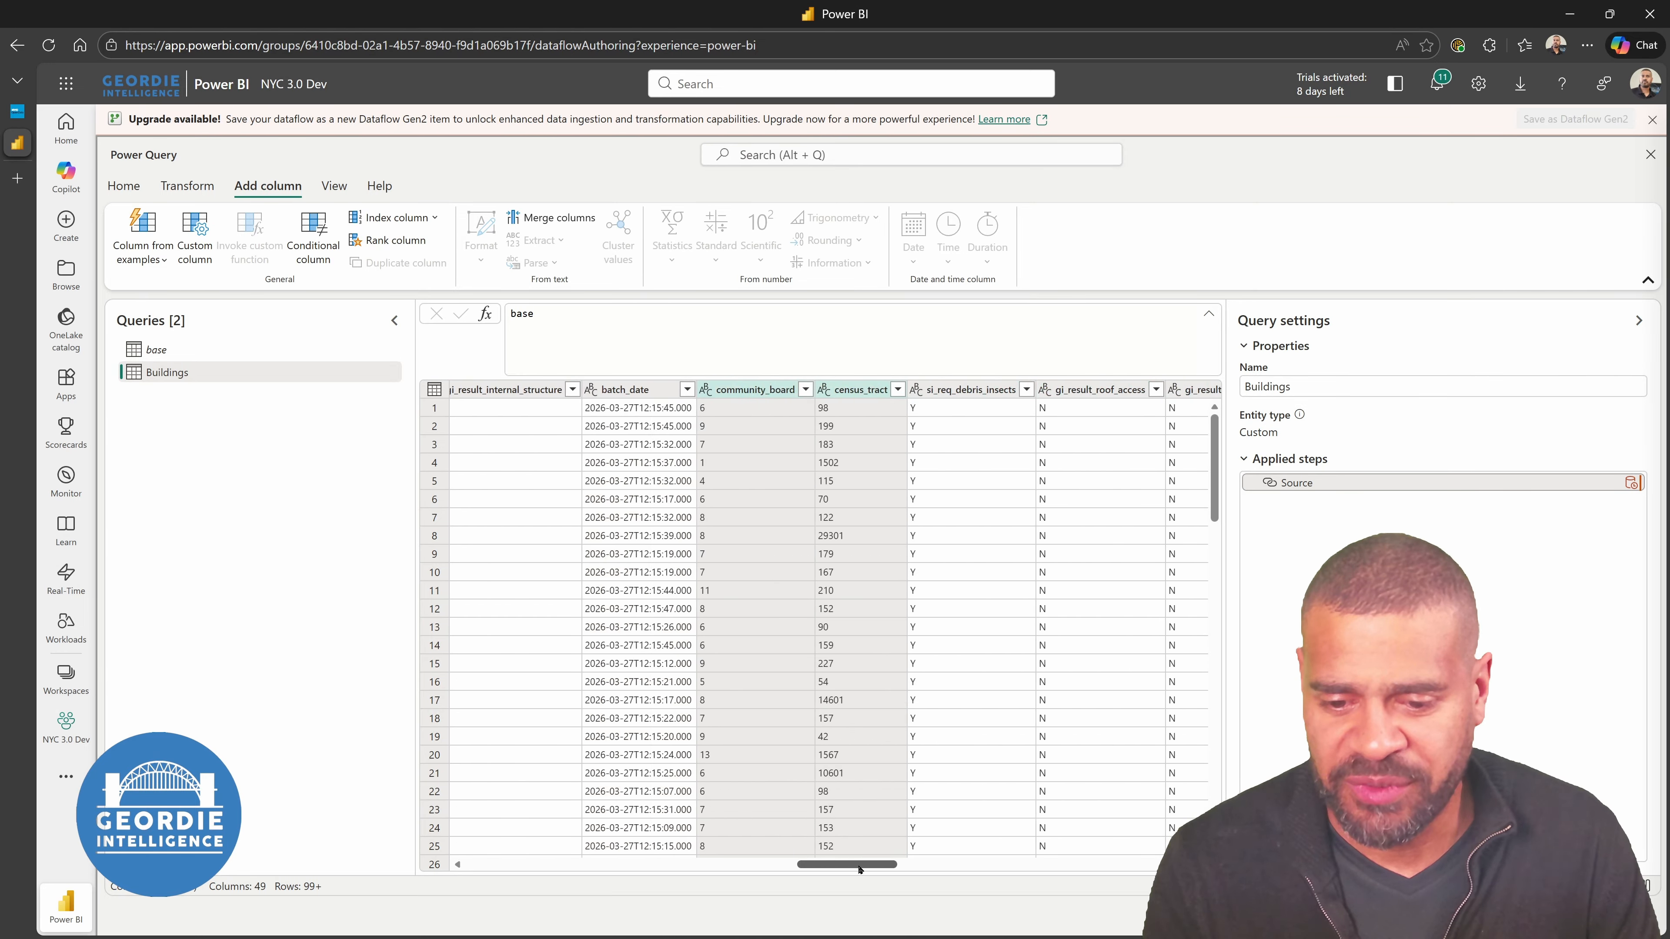
right_click(856, 392)
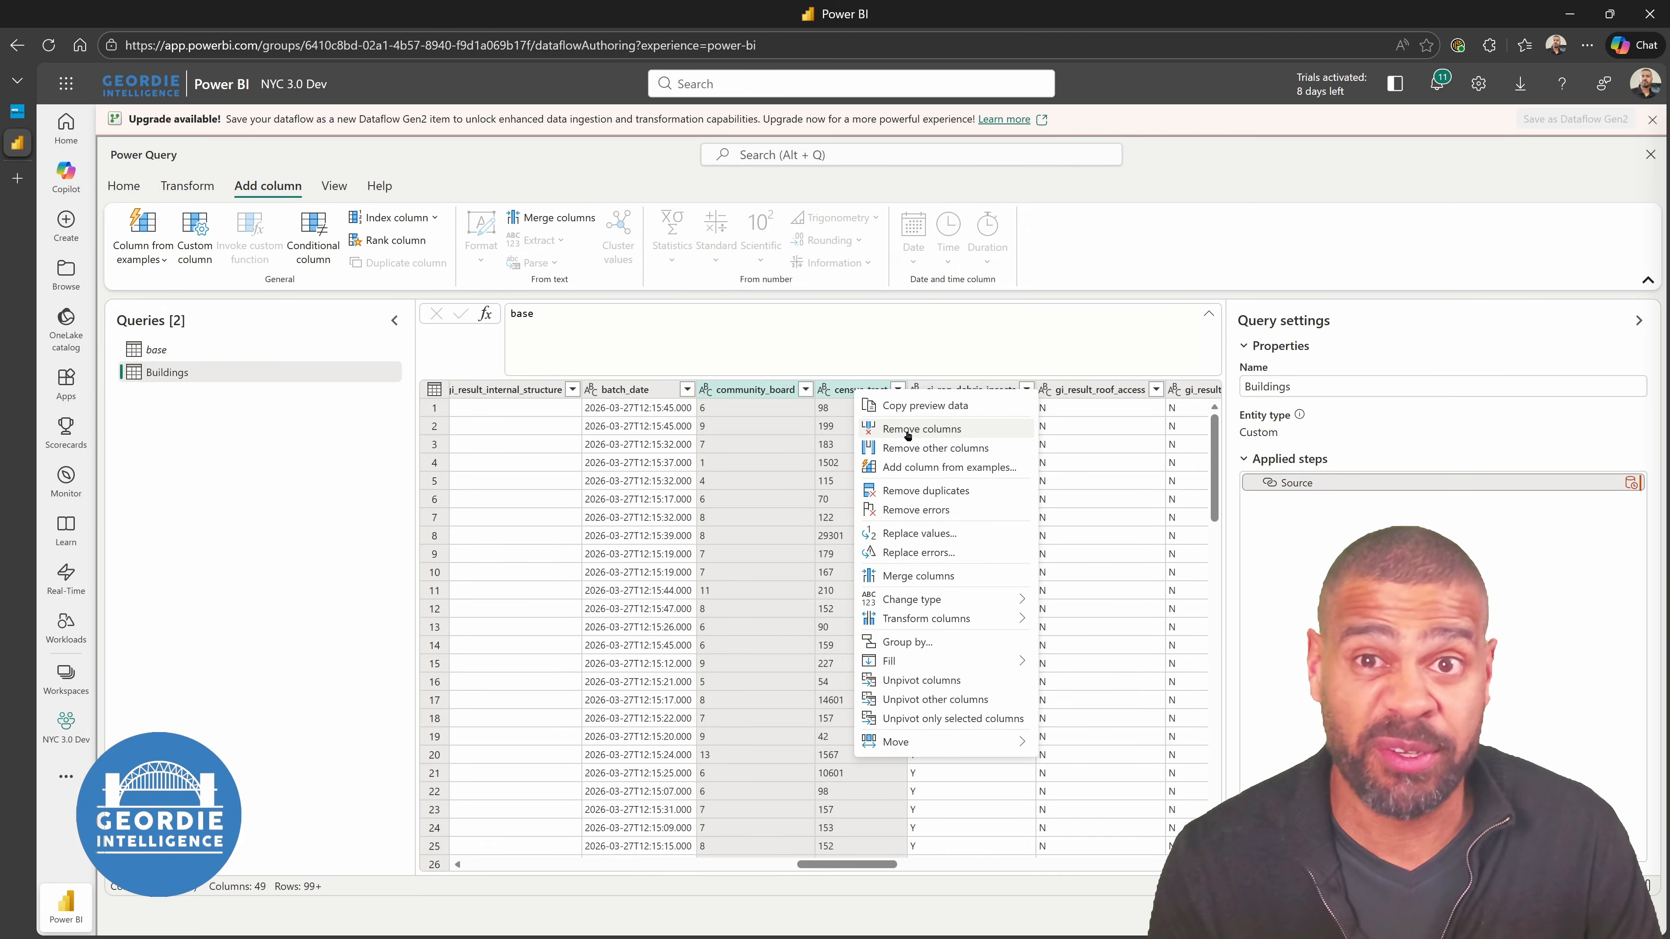
click(947, 449)
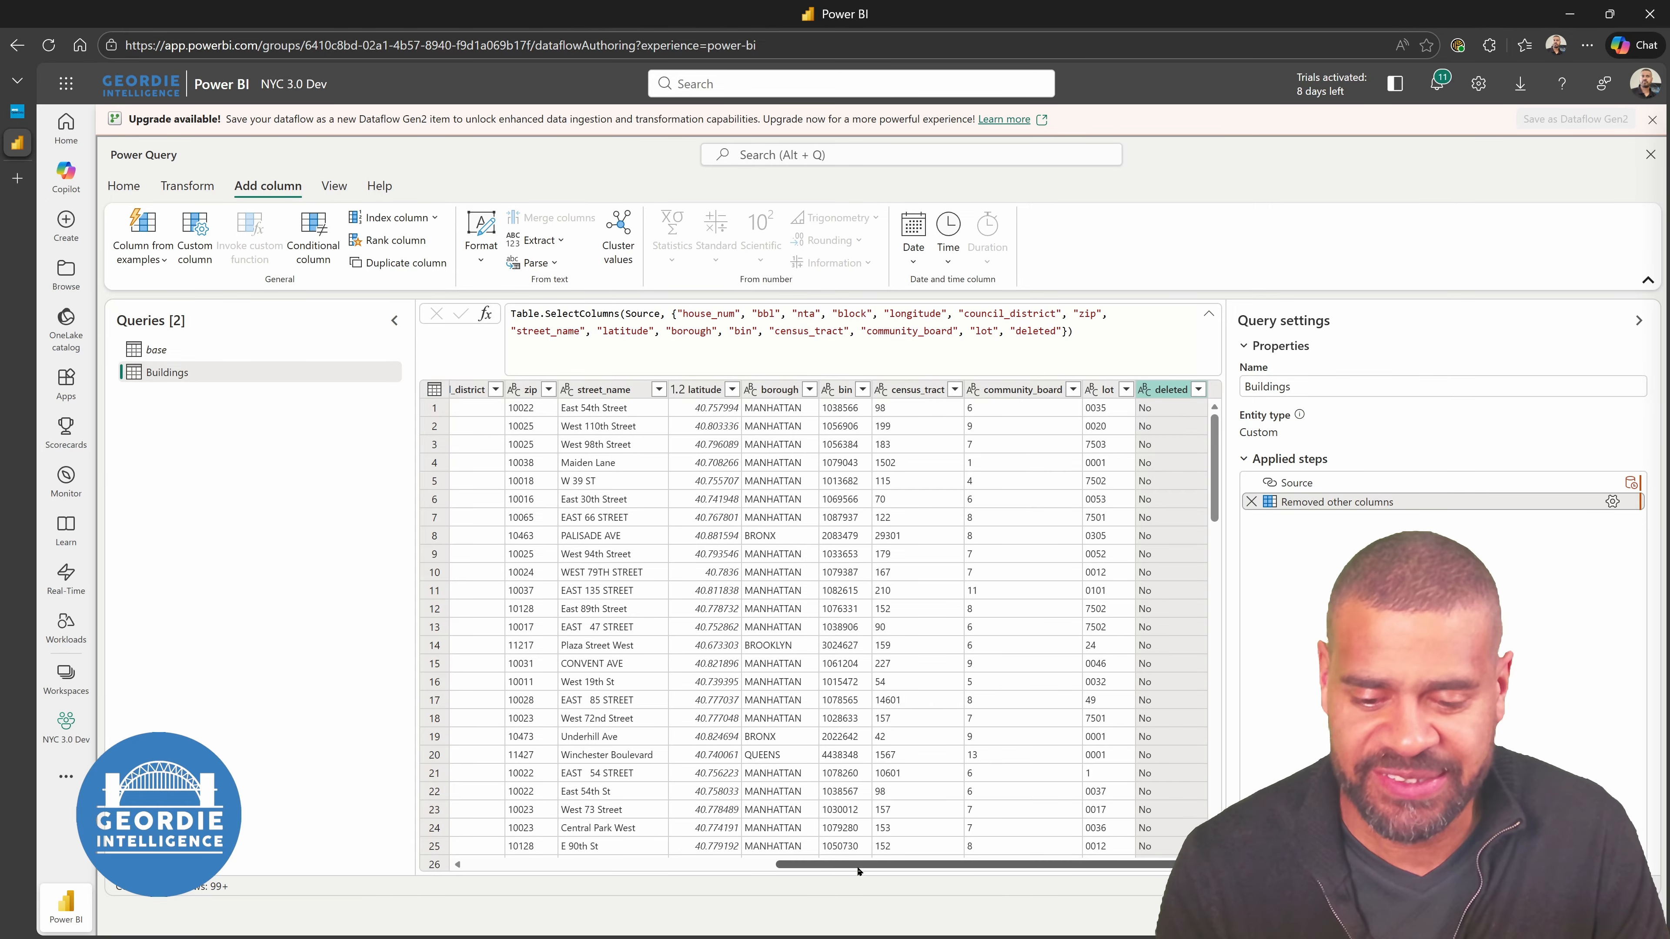
Create another query that references base and name it Inspections
click(158, 351)
right_click(168, 350)
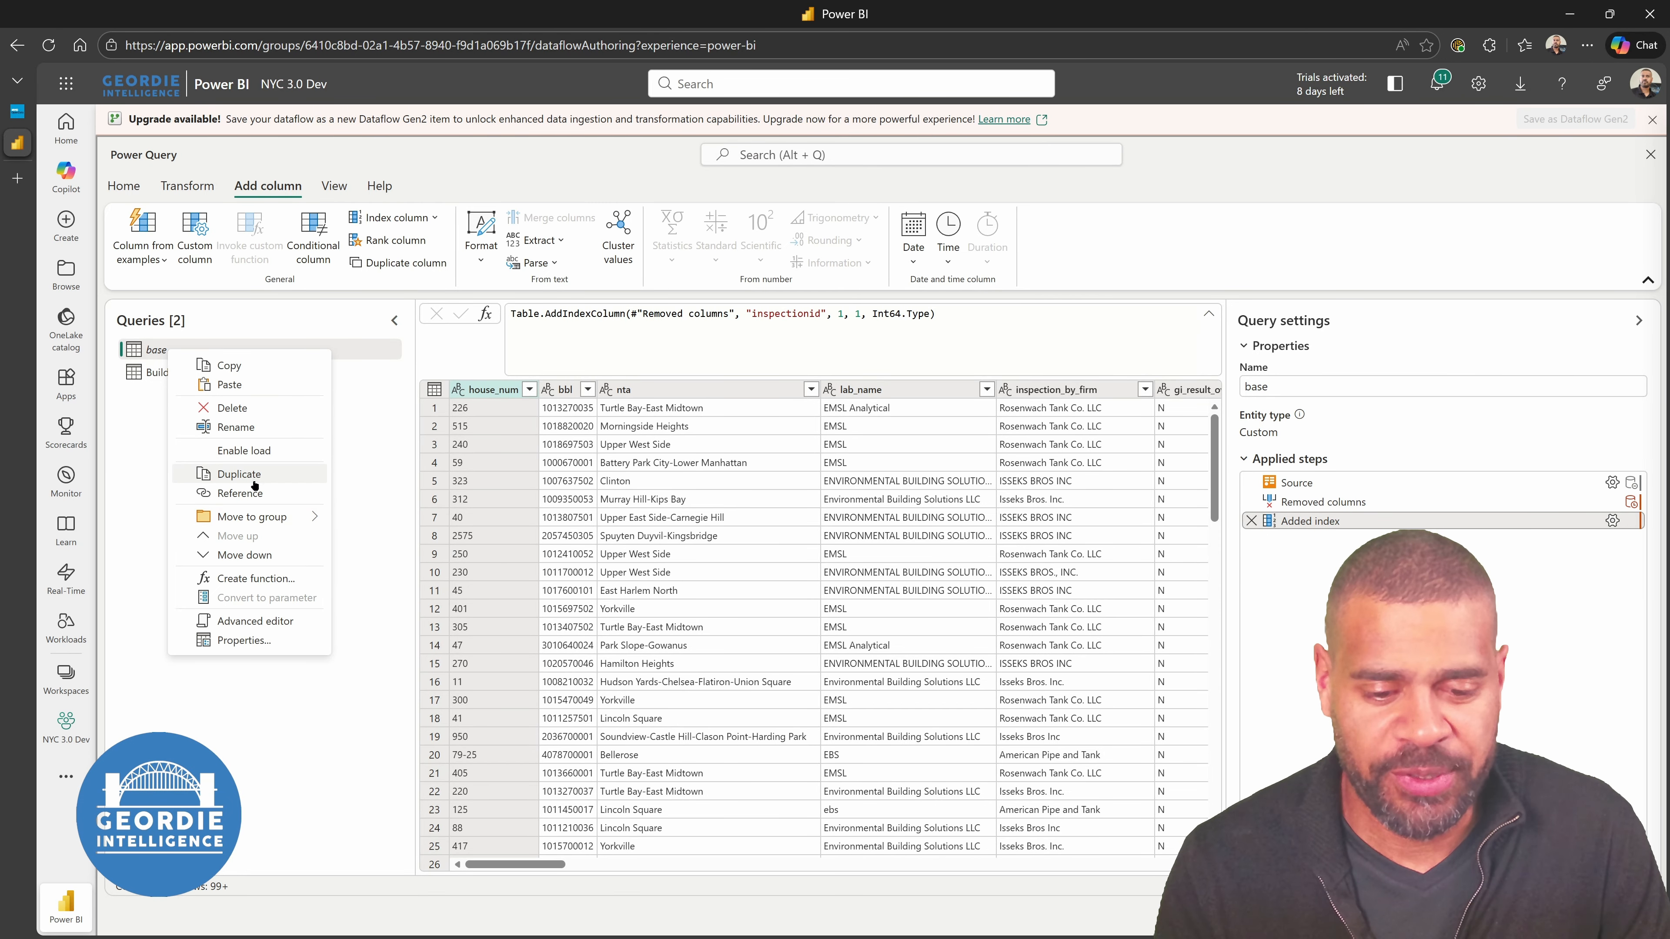
click(245, 493)
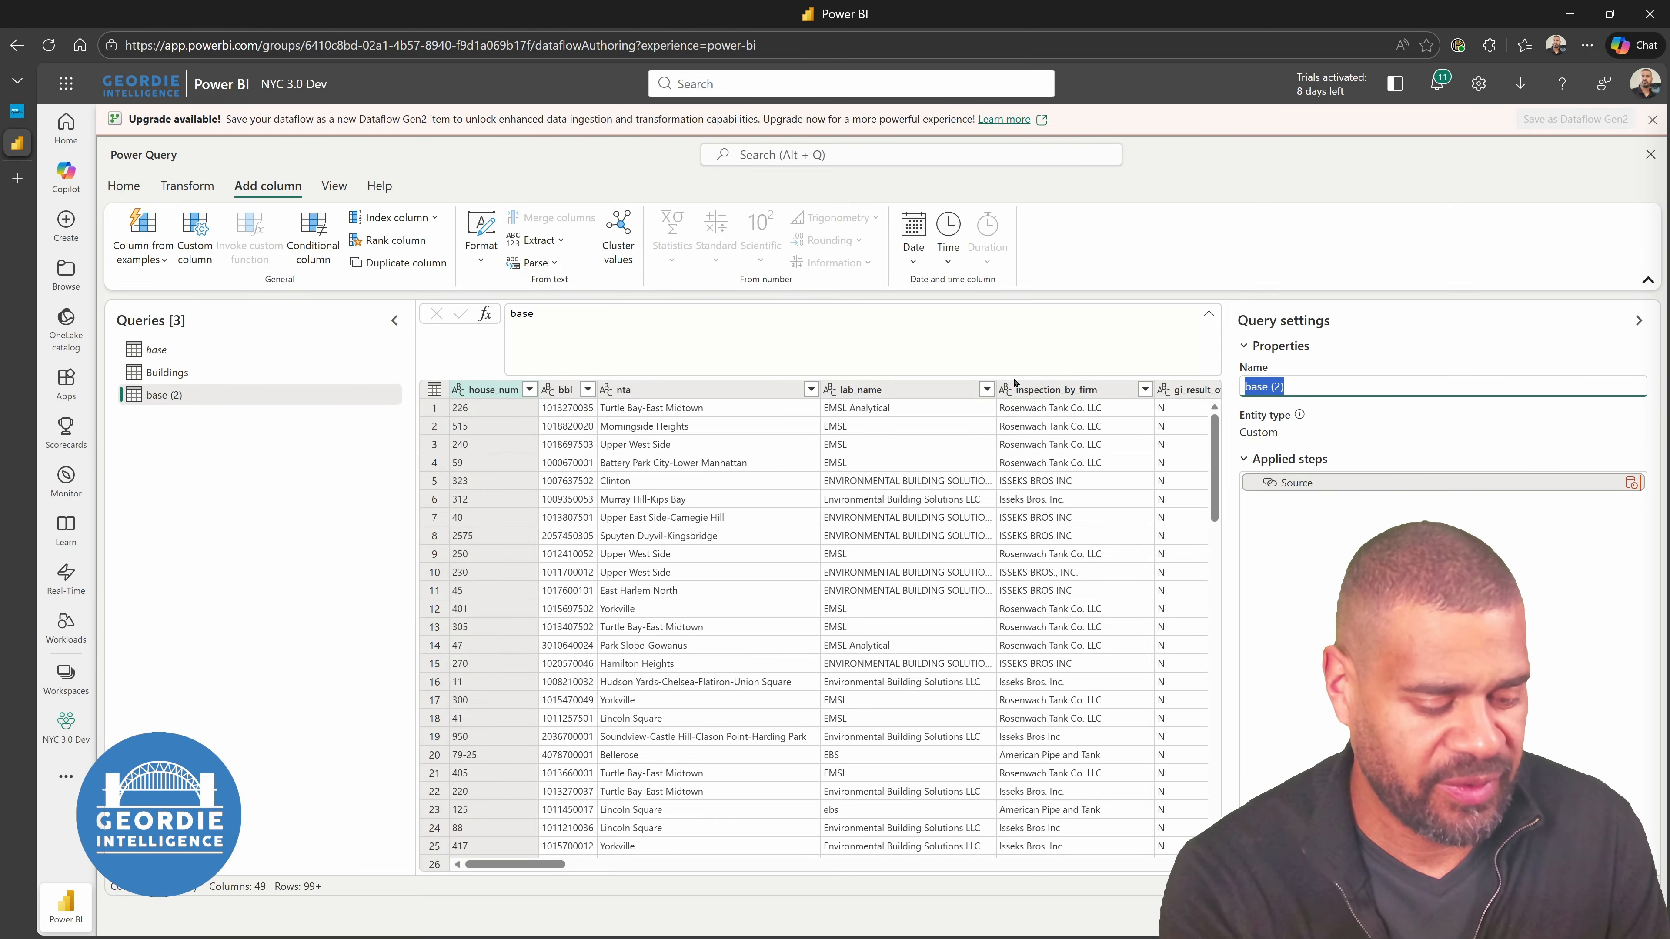
text(Inspections)
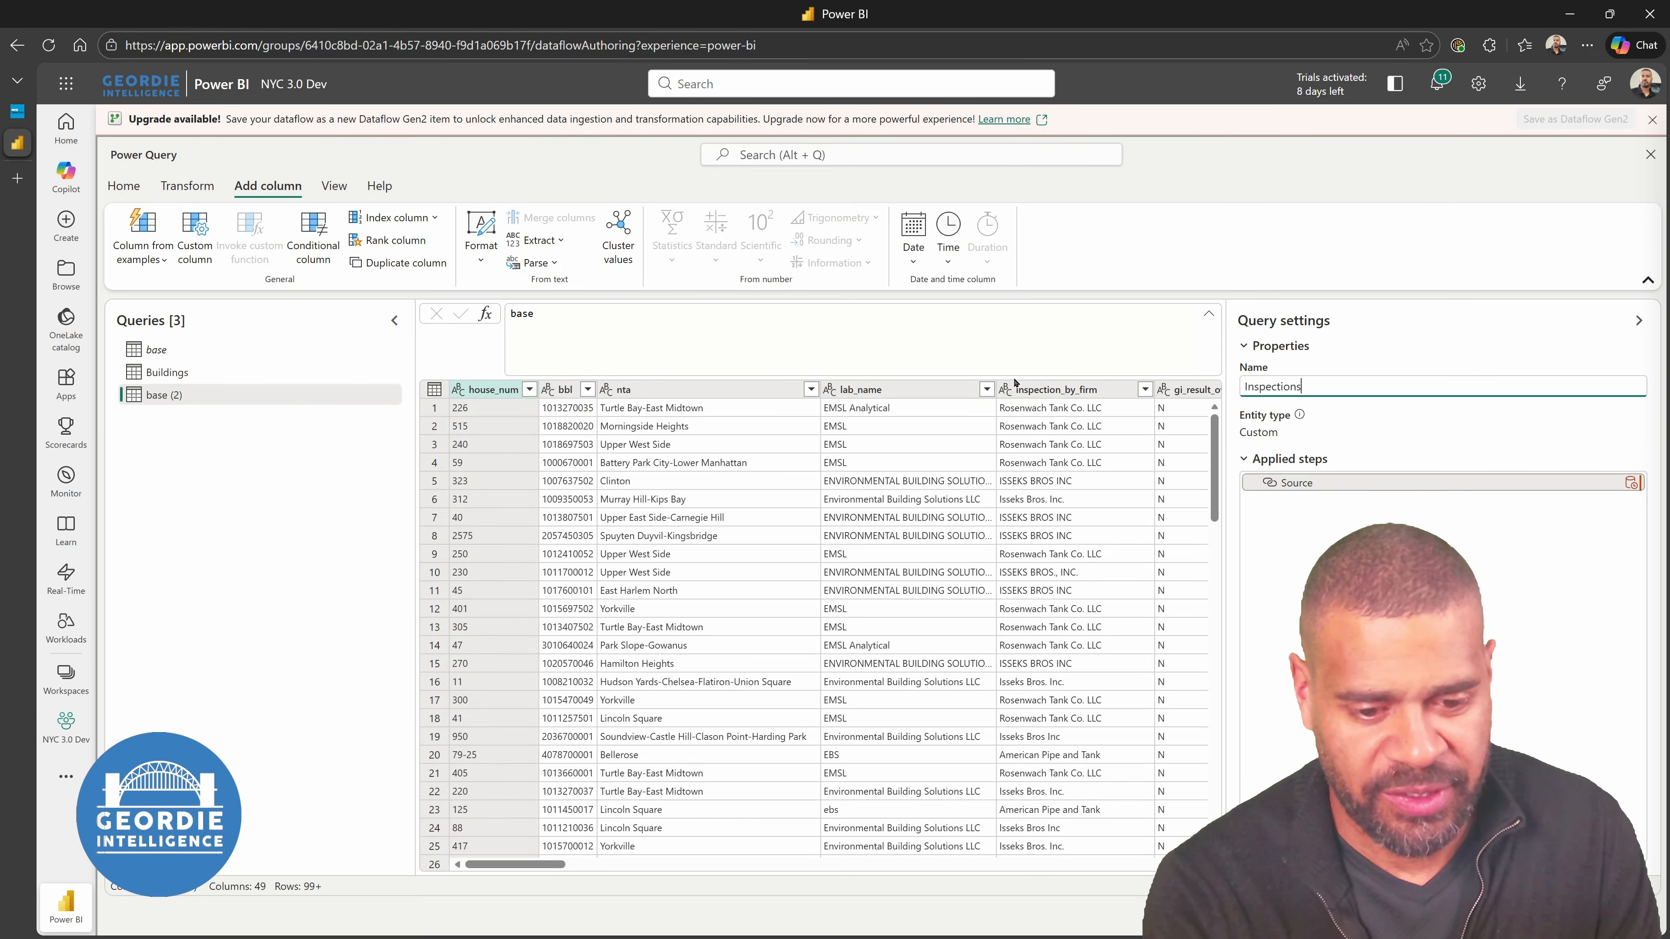
key(Return)
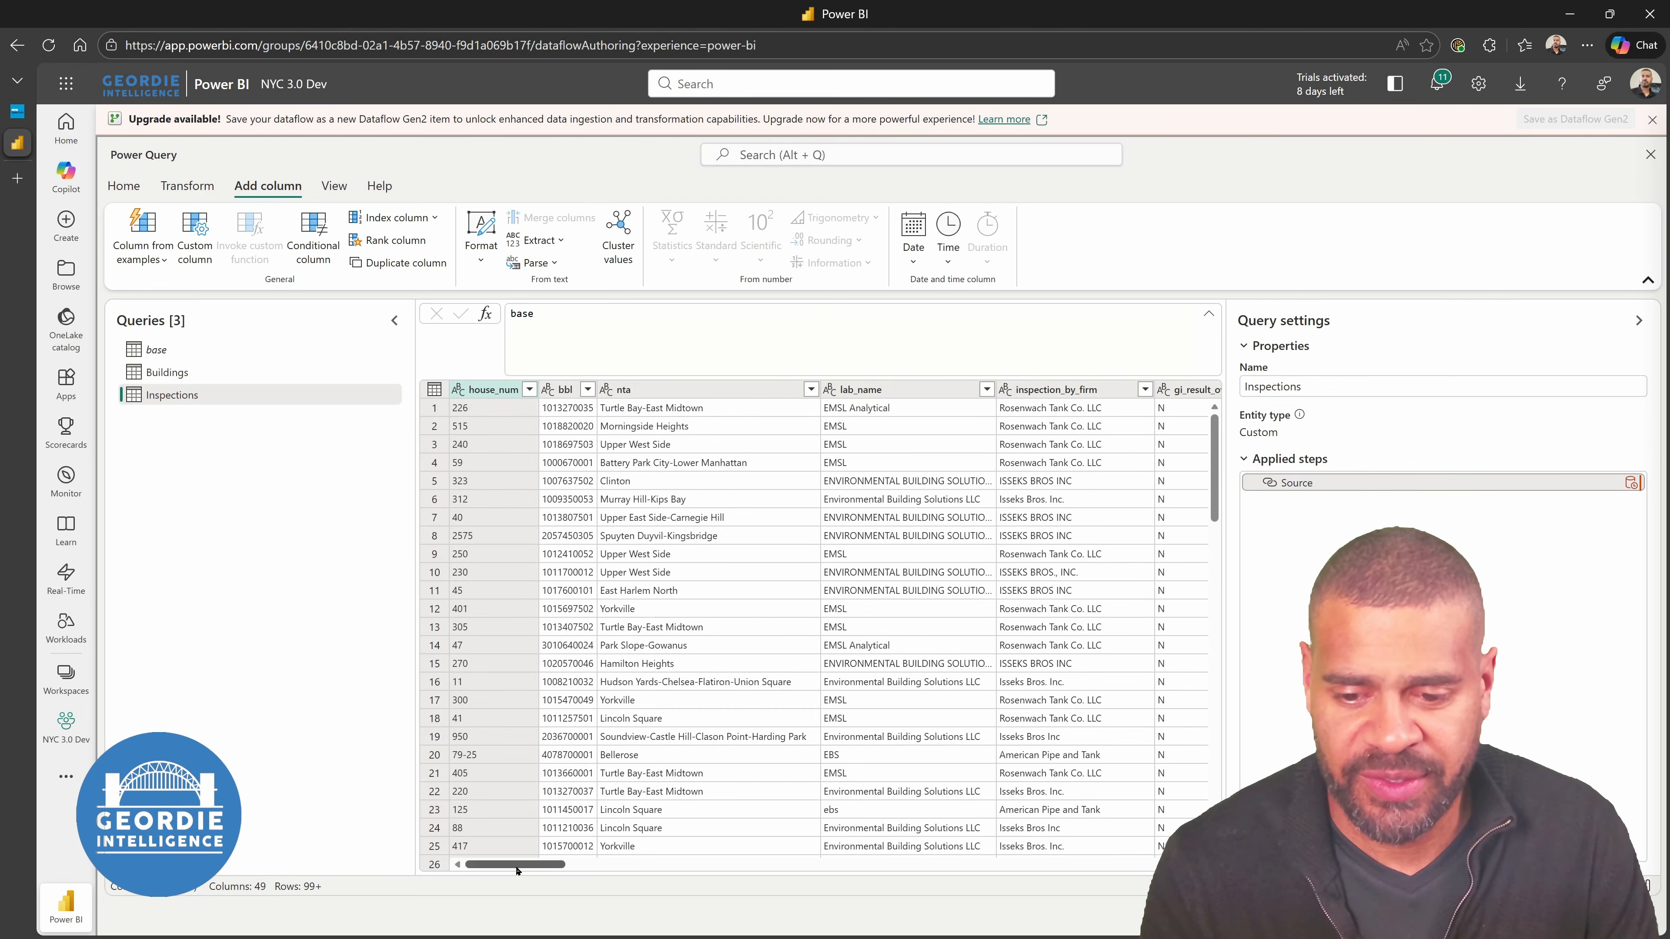
In Inspections, keep only inspectionid, meet_standards, inspection_date, tank_num, bin, inspection_by_firm, lab_name and bbl; remove the other columns
drag(513, 863, 1124, 864)
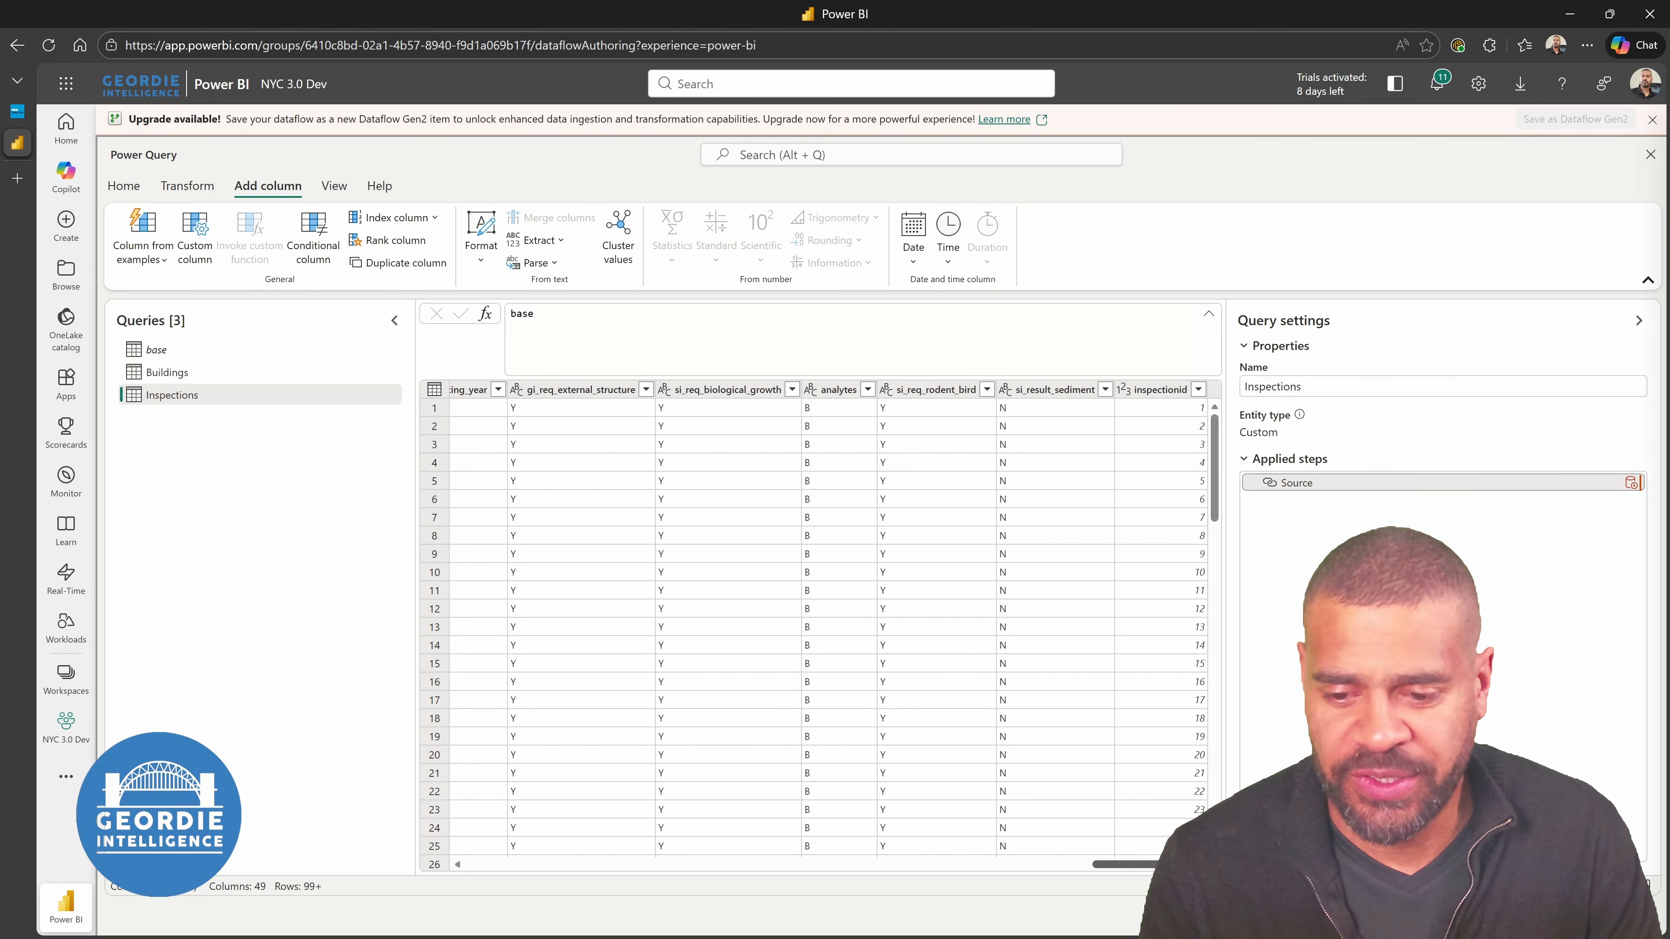
click(1164, 390)
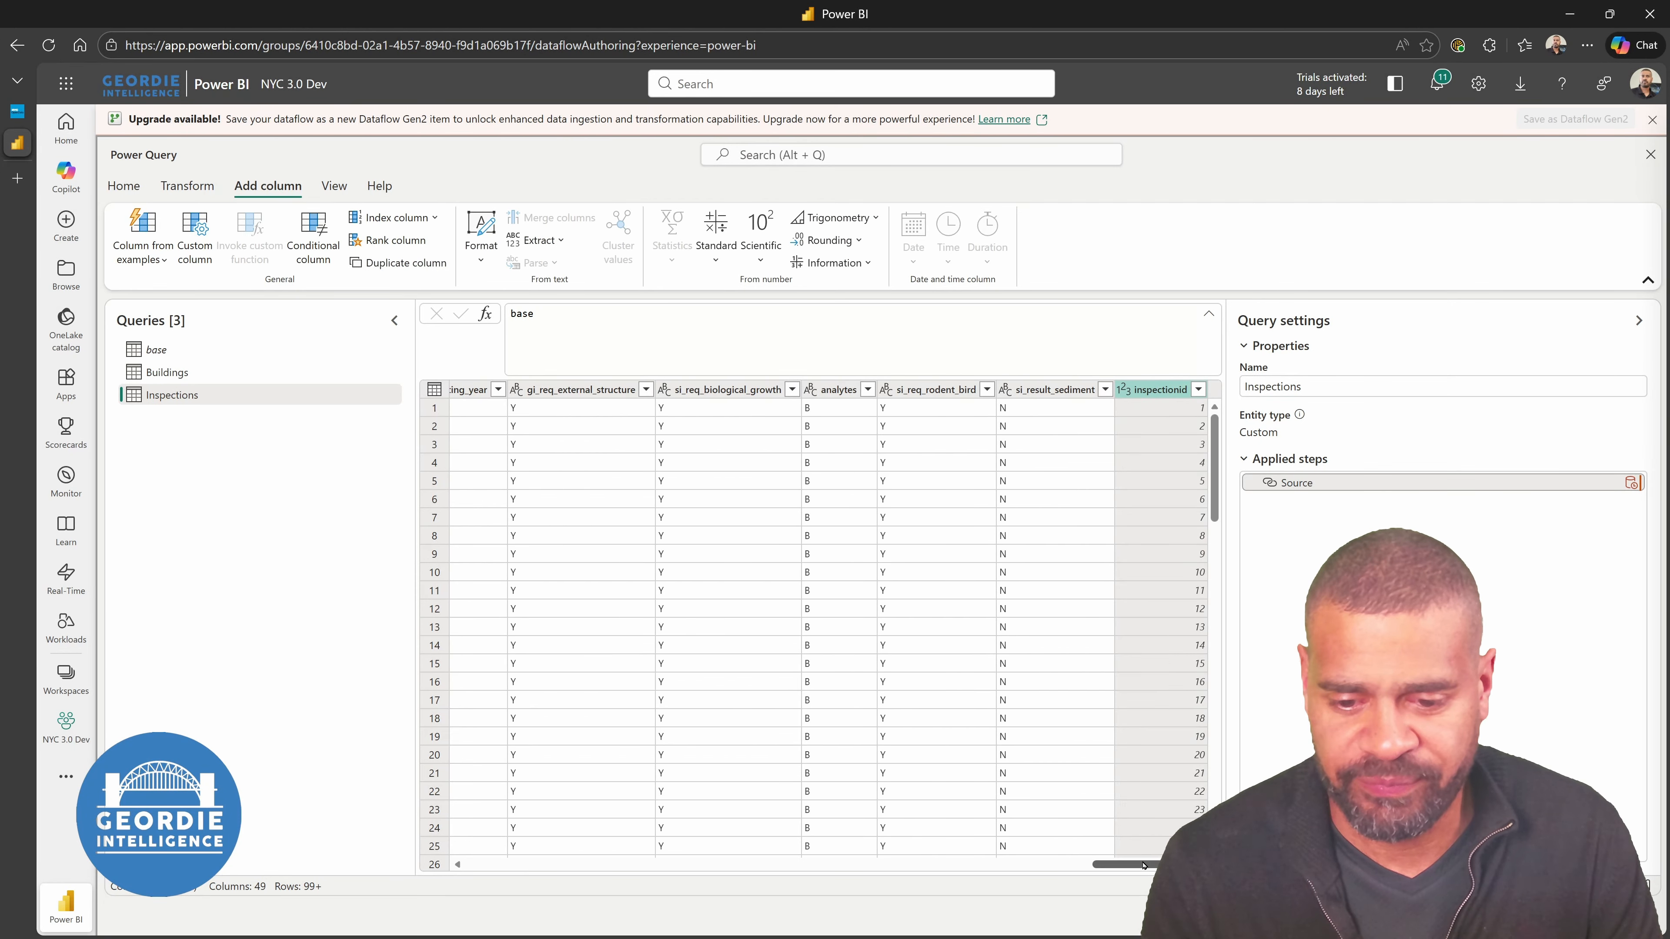
drag(1143, 866, 1042, 853)
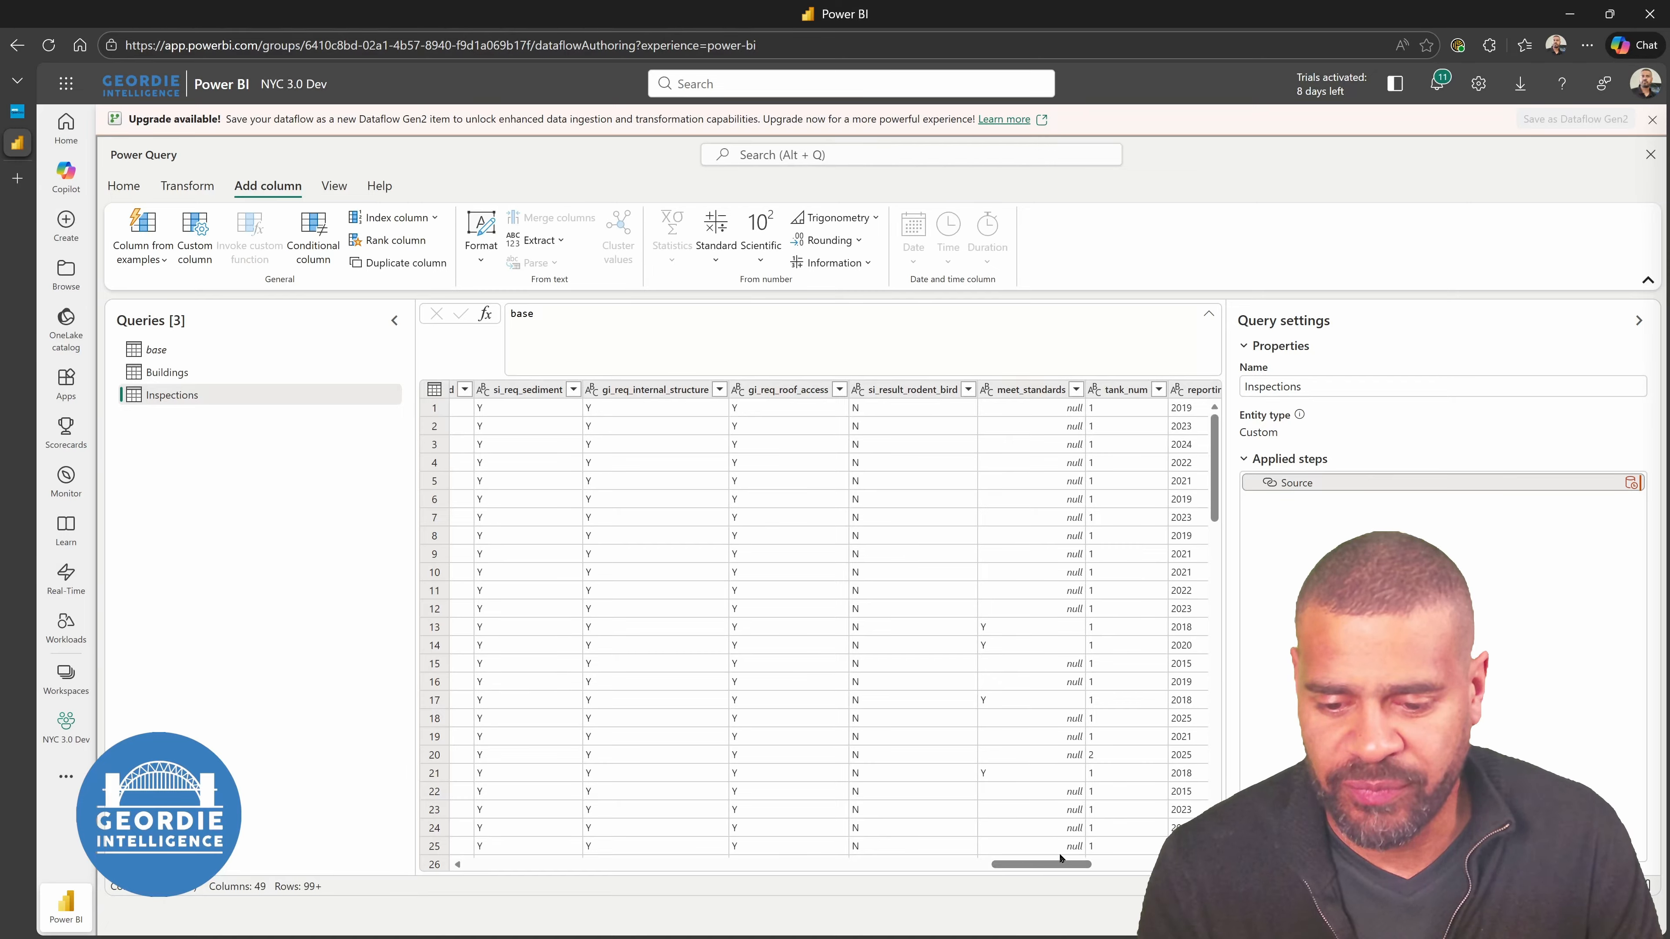
click(1035, 392)
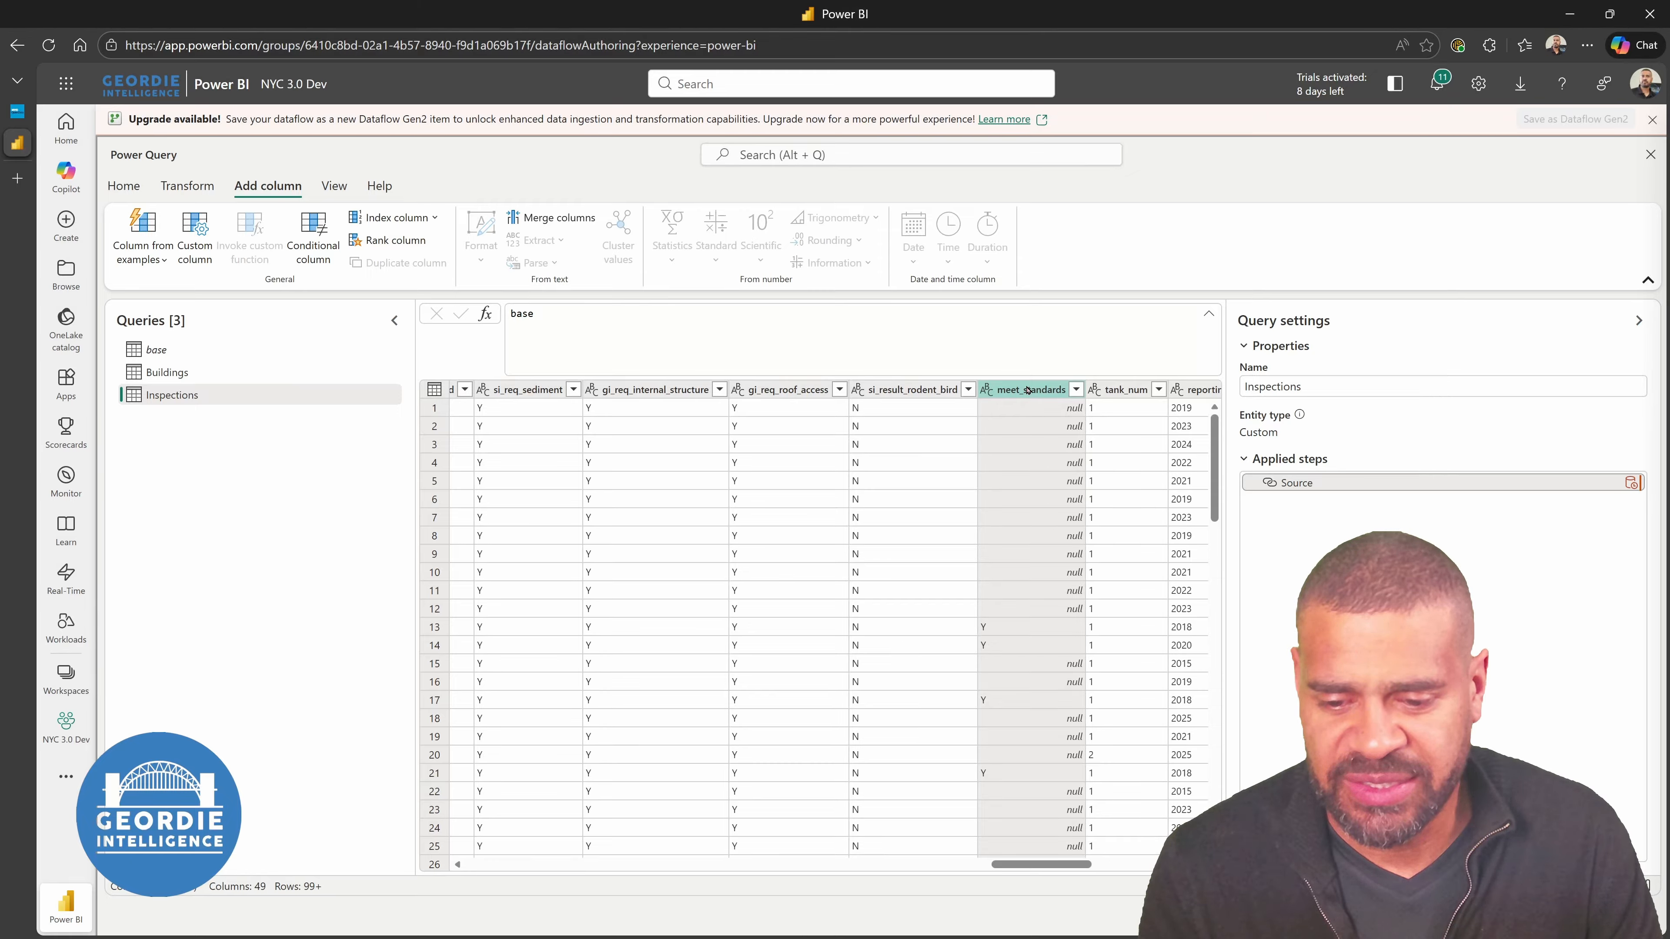
drag(1044, 865, 964, 866)
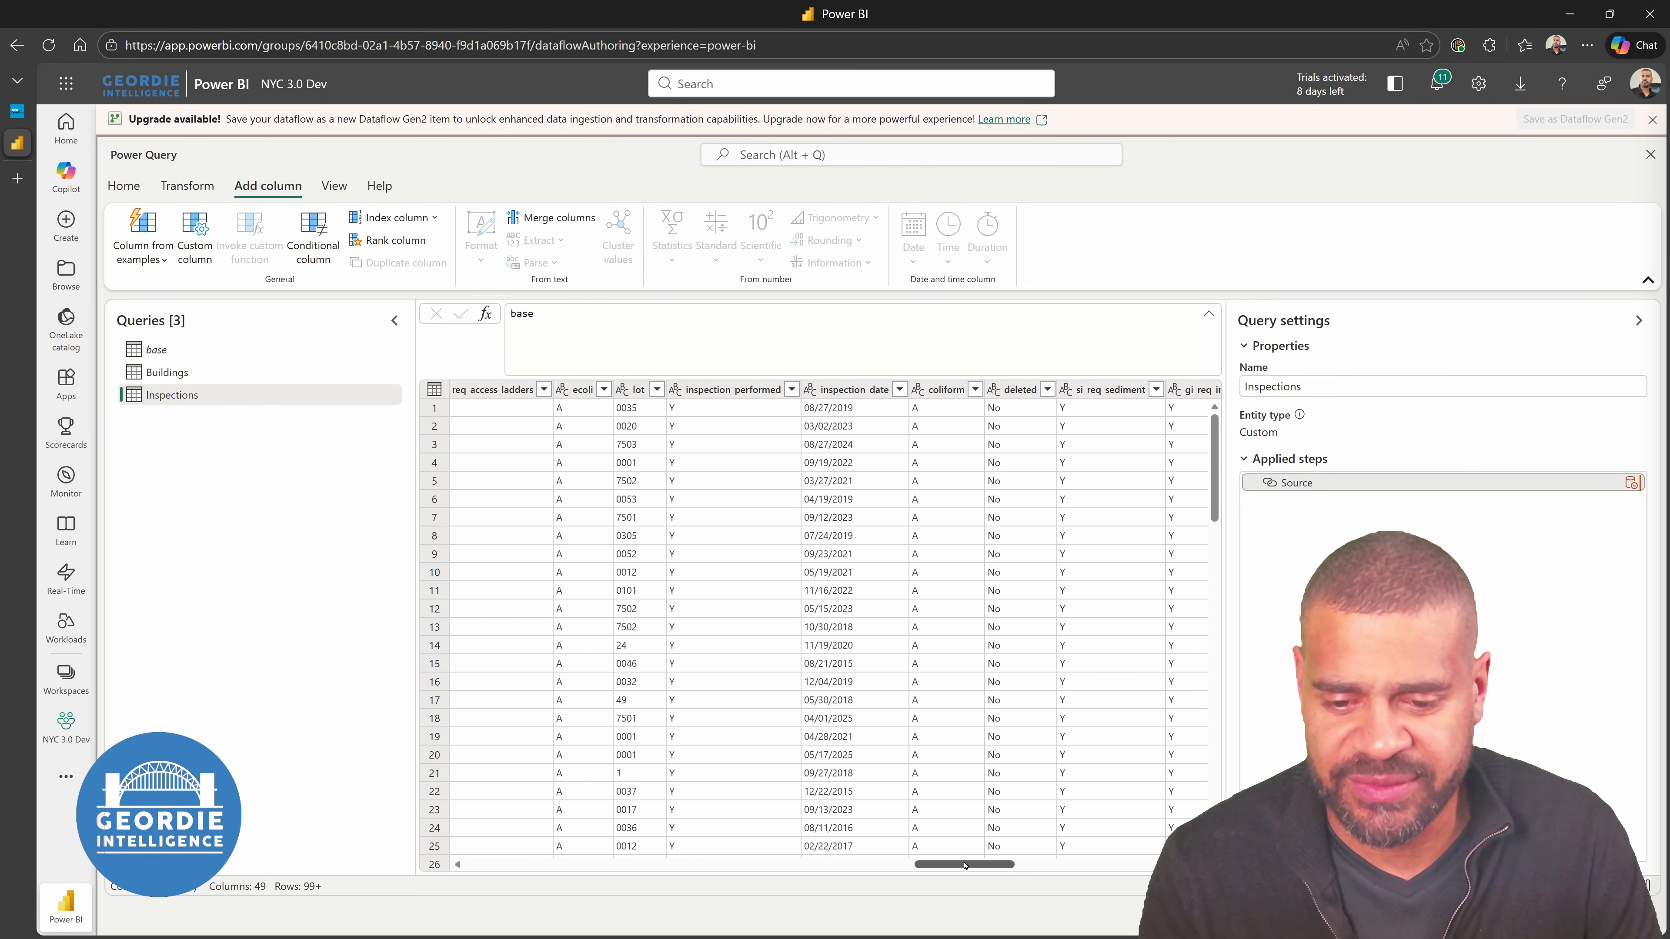
click(856, 408)
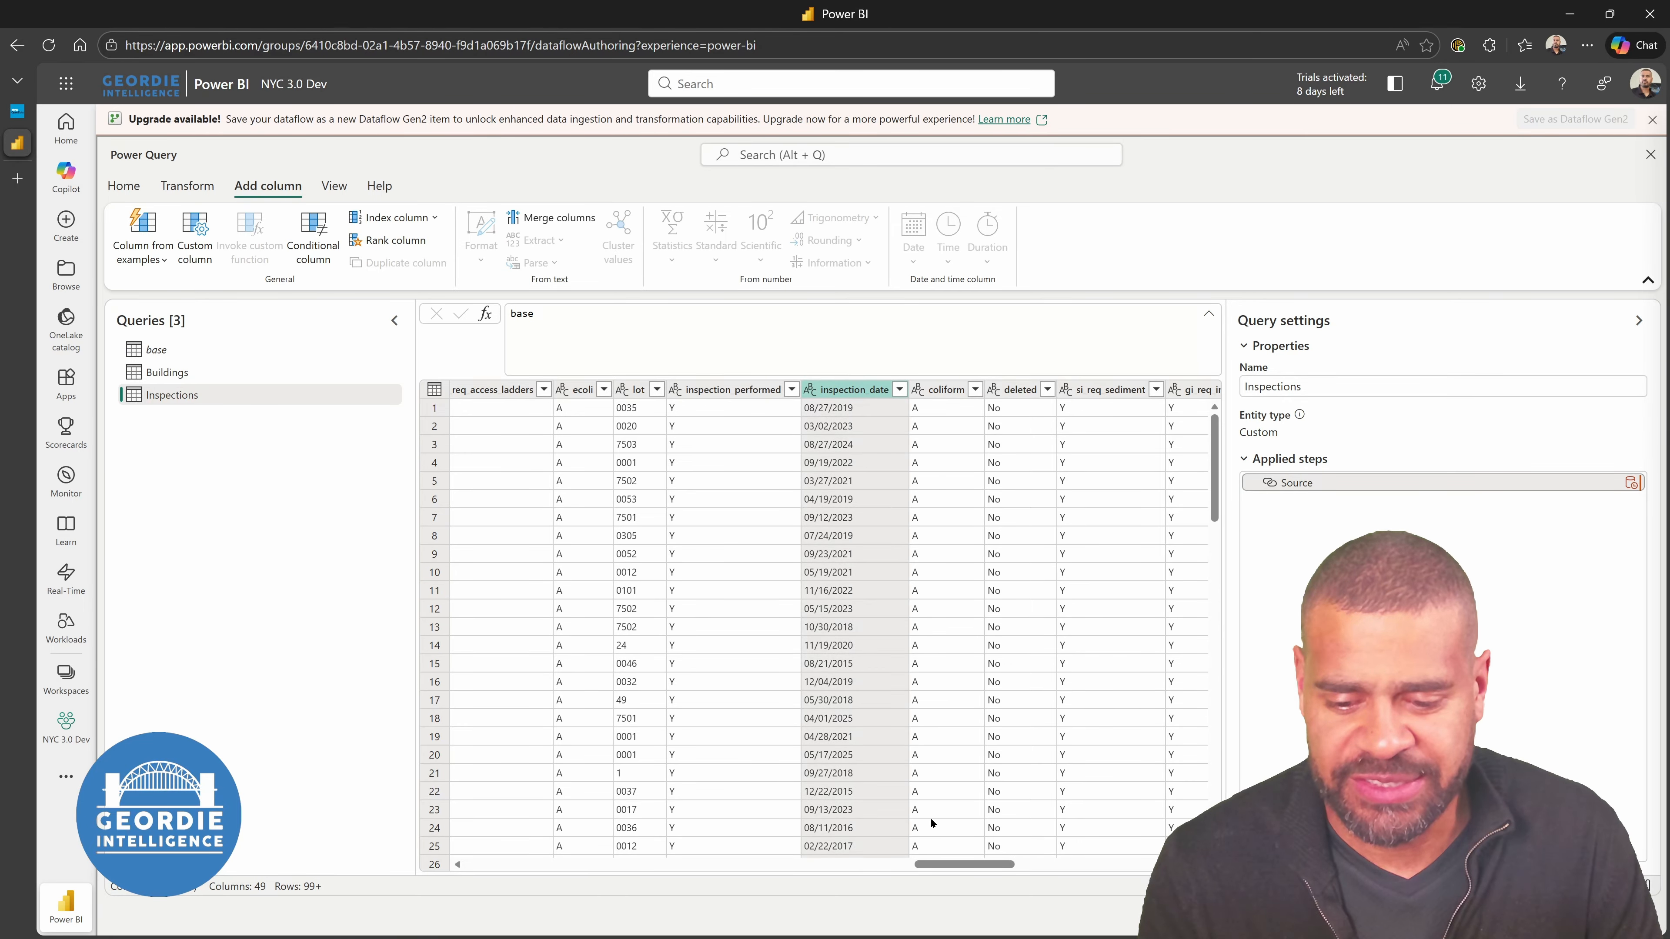
drag(942, 867, 1029, 877)
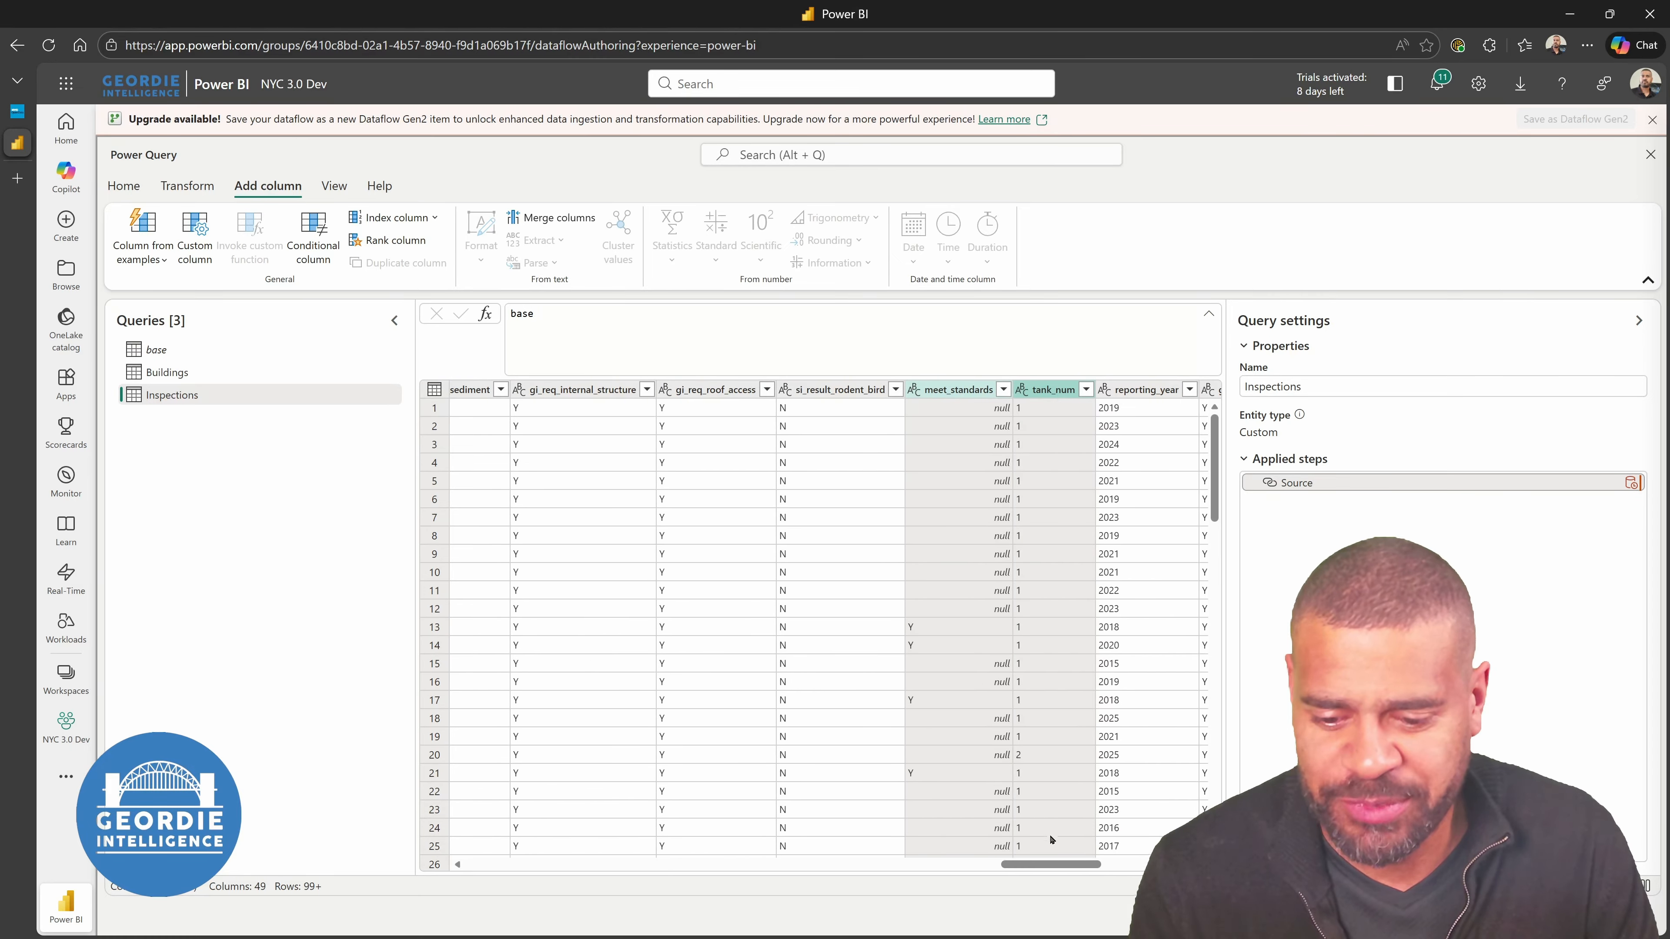
drag(1037, 865, 798, 850)
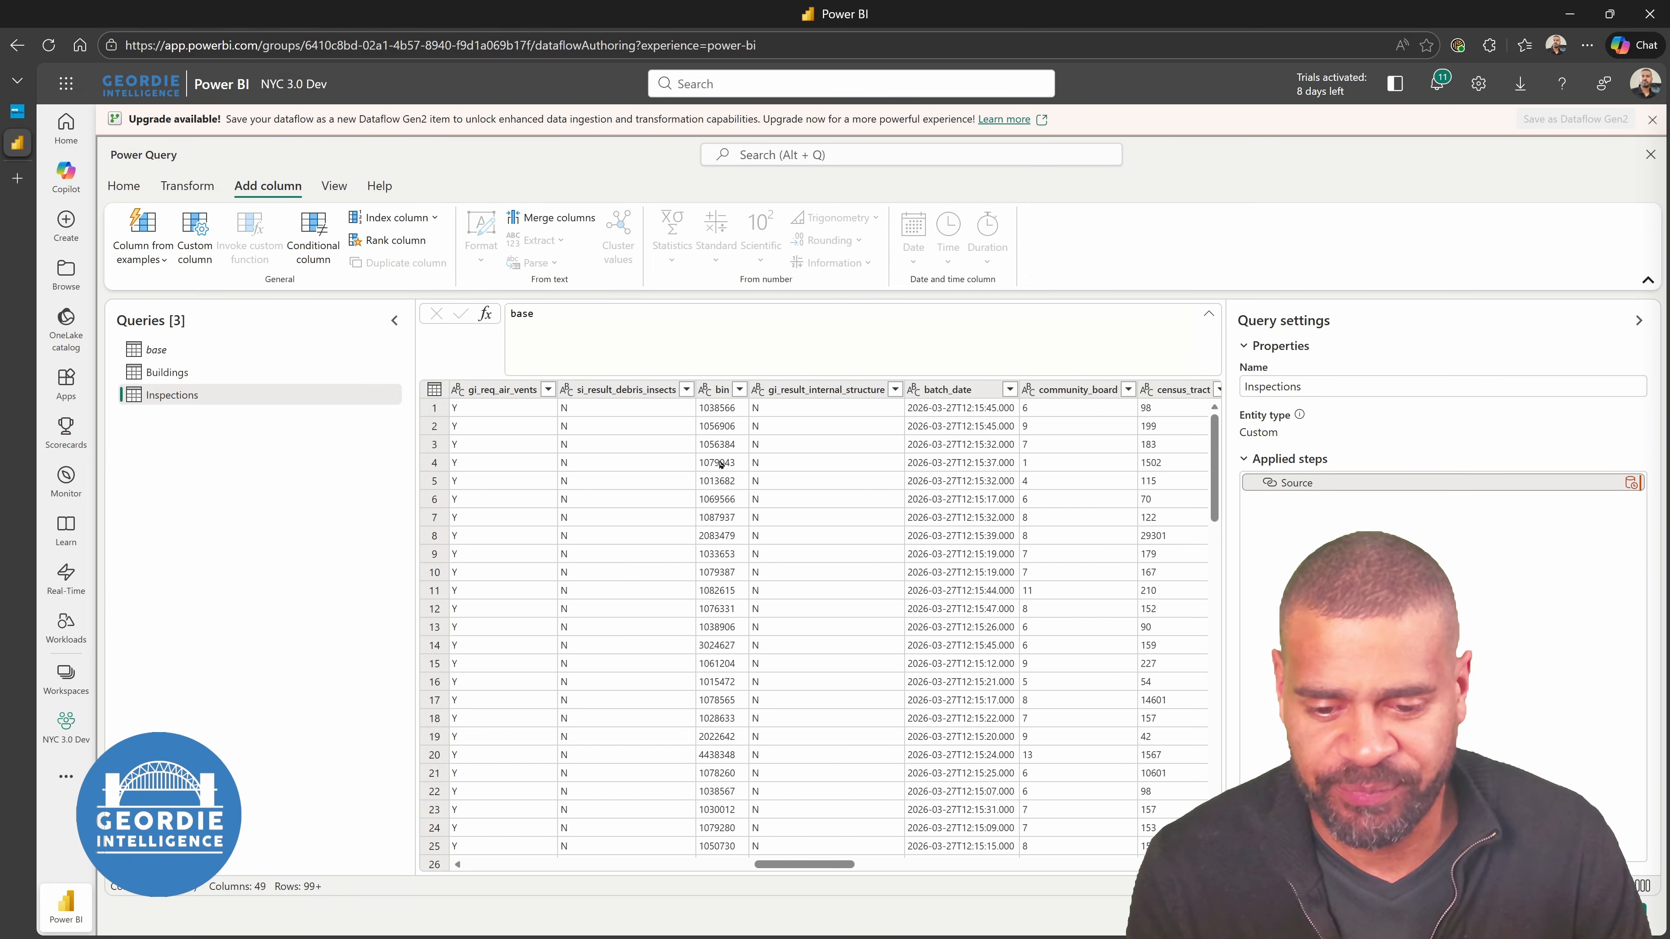
click(720, 391)
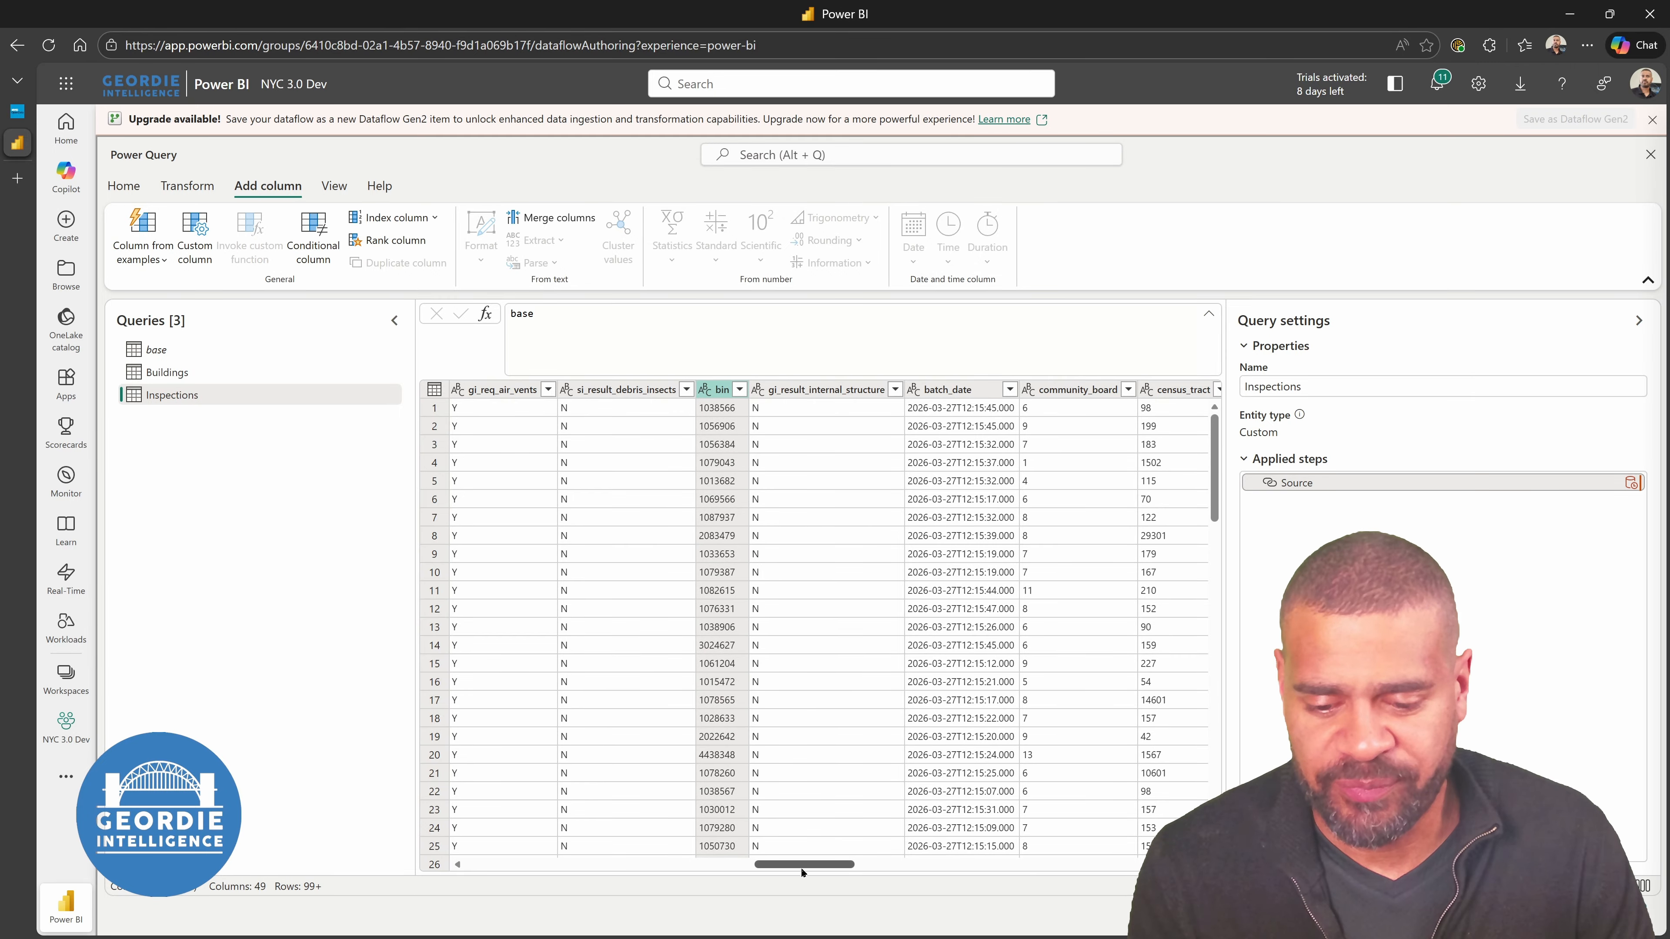
drag(804, 865, 509, 878)
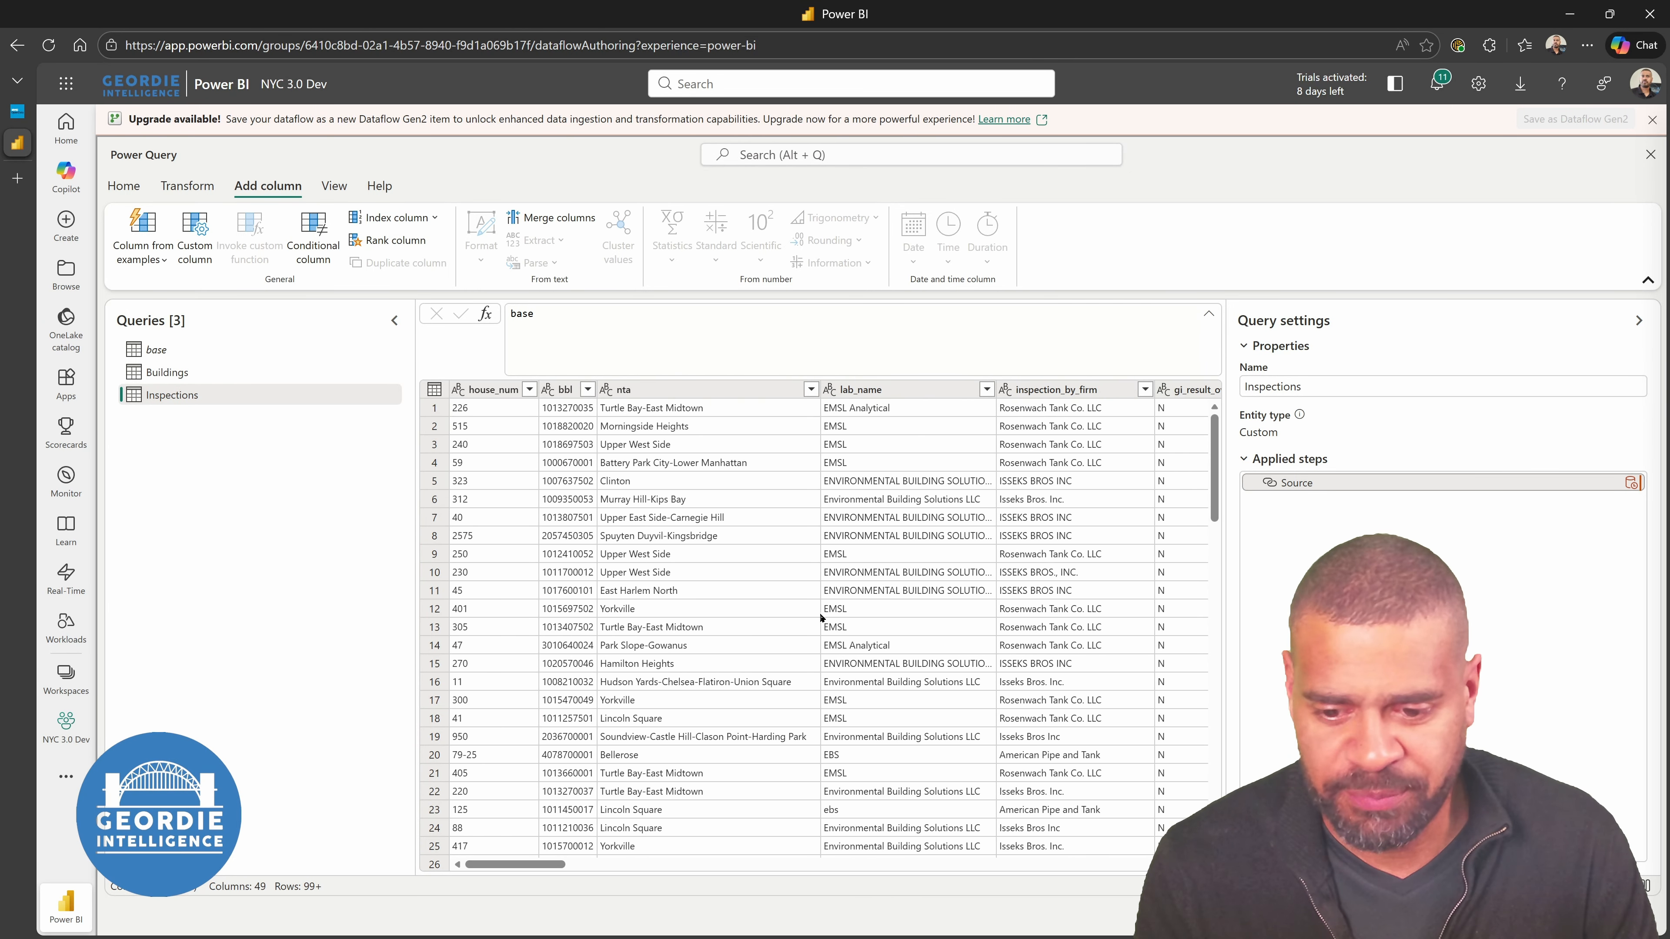
click(1077, 391)
ctrl+click(881, 389)
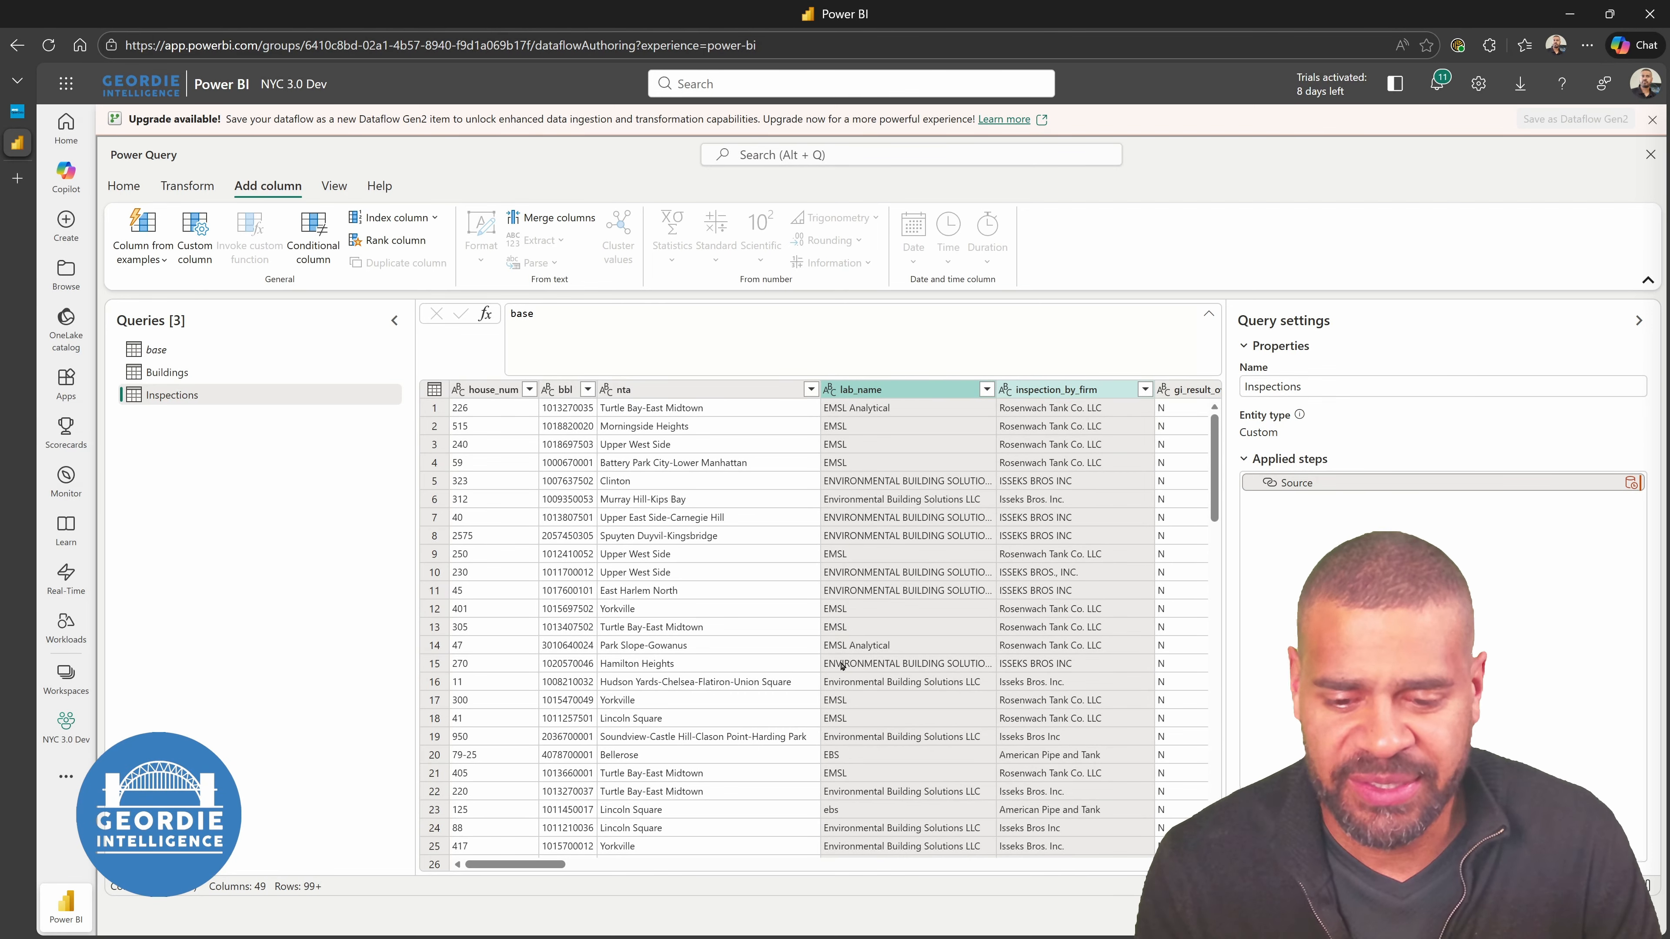
right_click(937, 391)
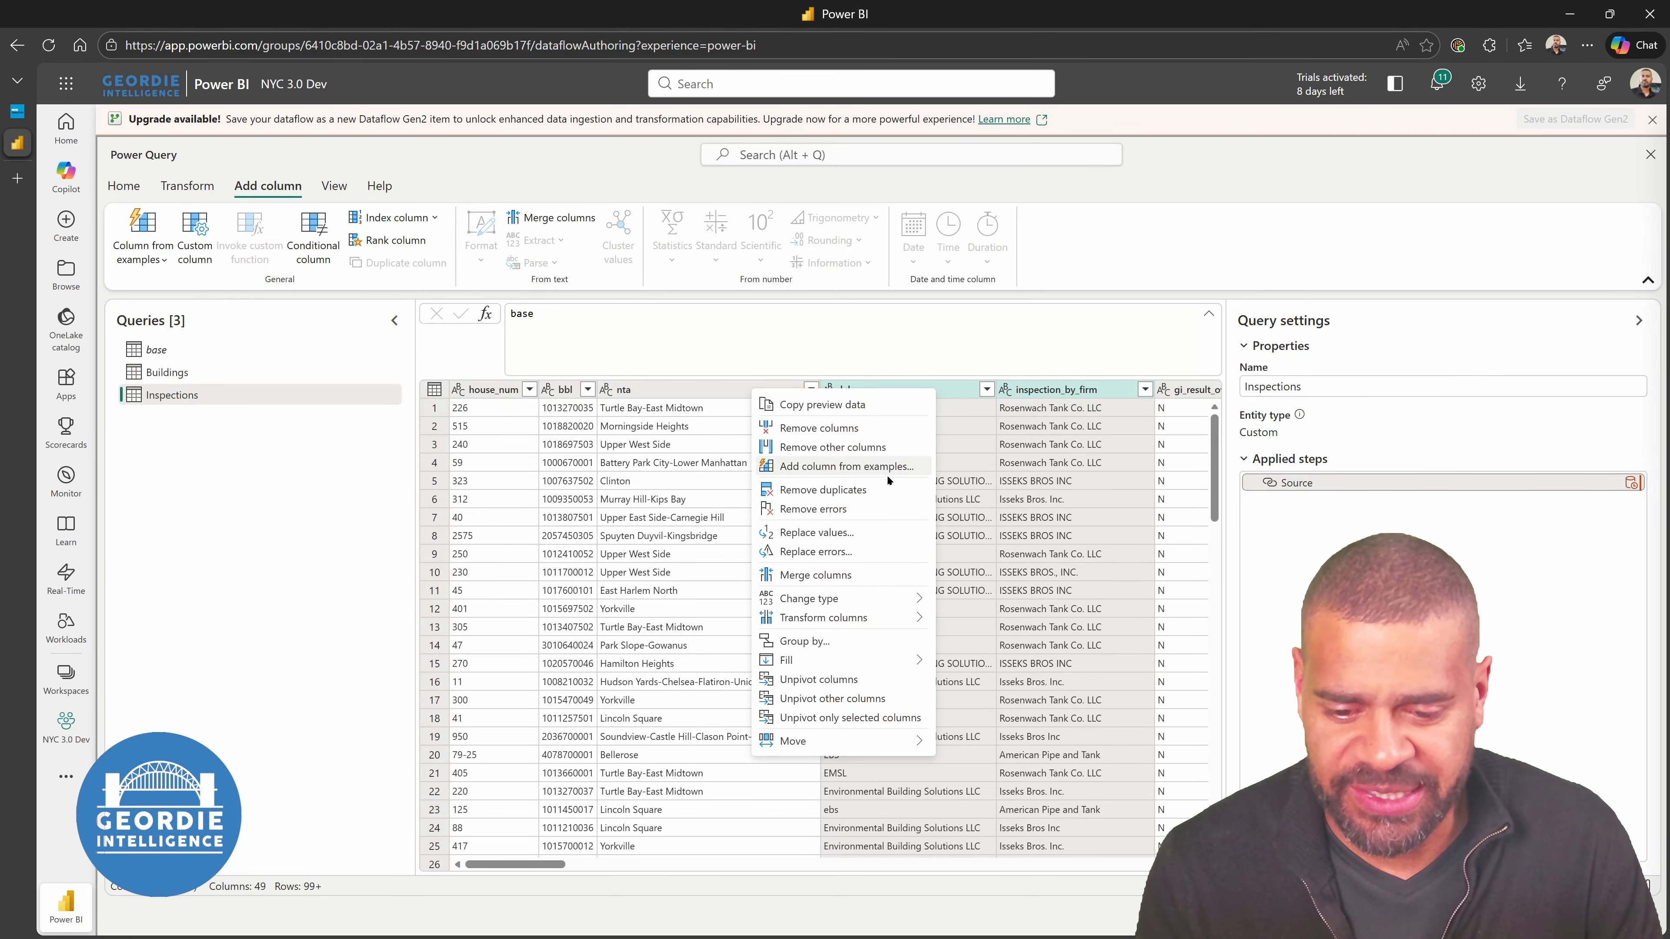
ctrl+click(567, 390)
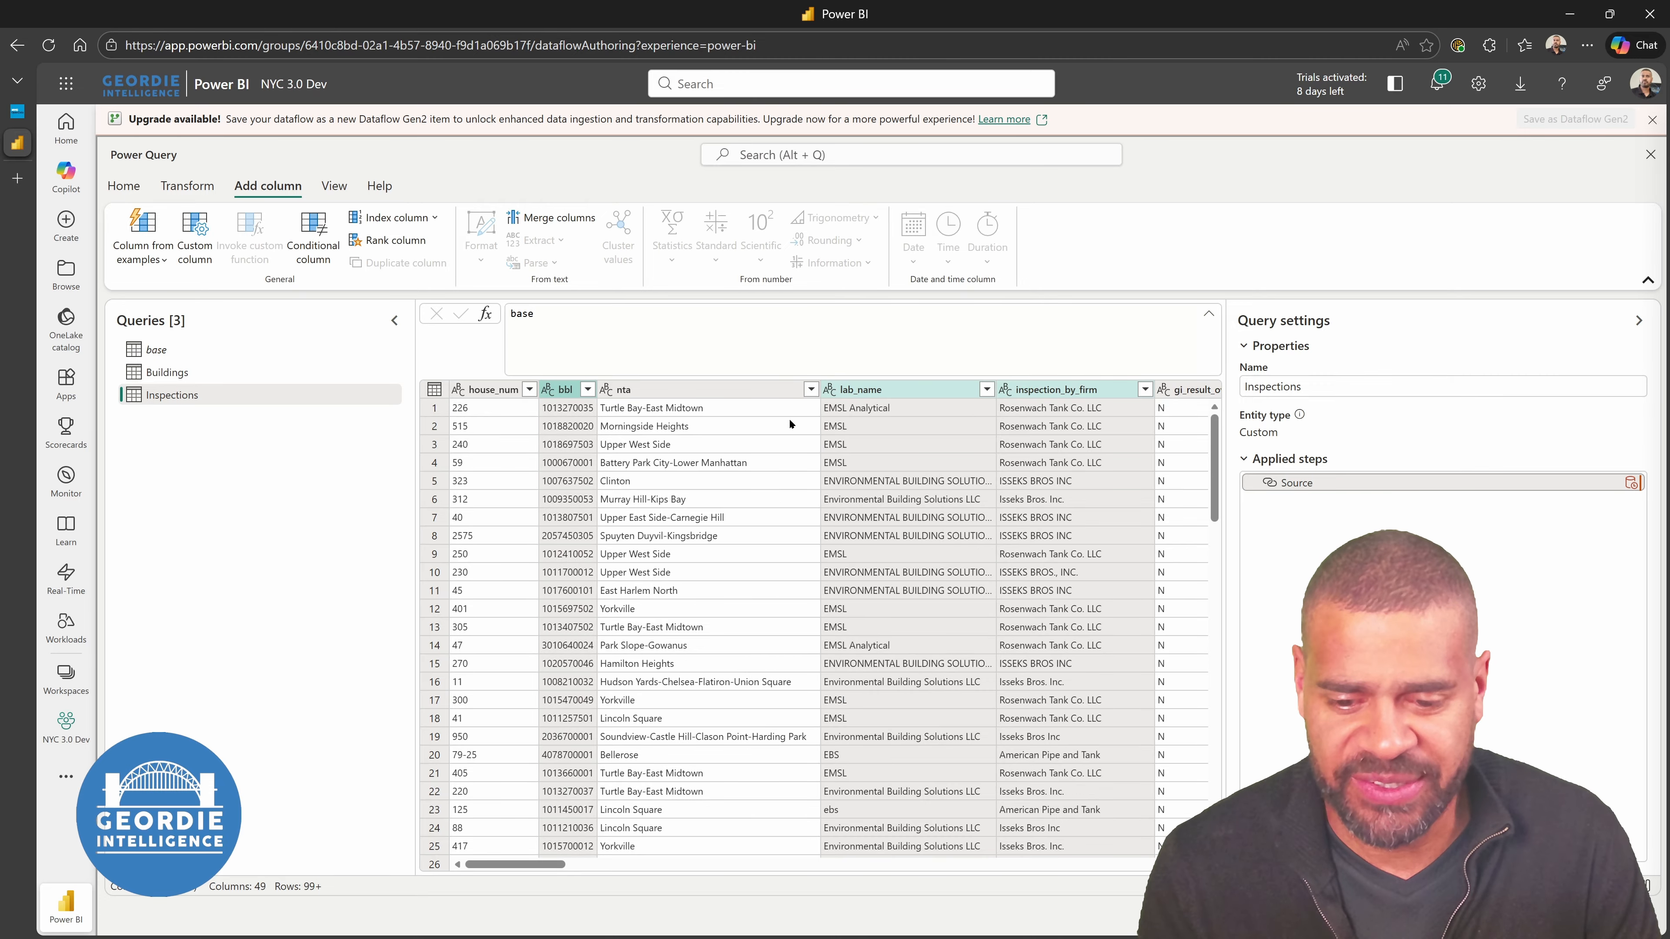
right_click(908, 389)
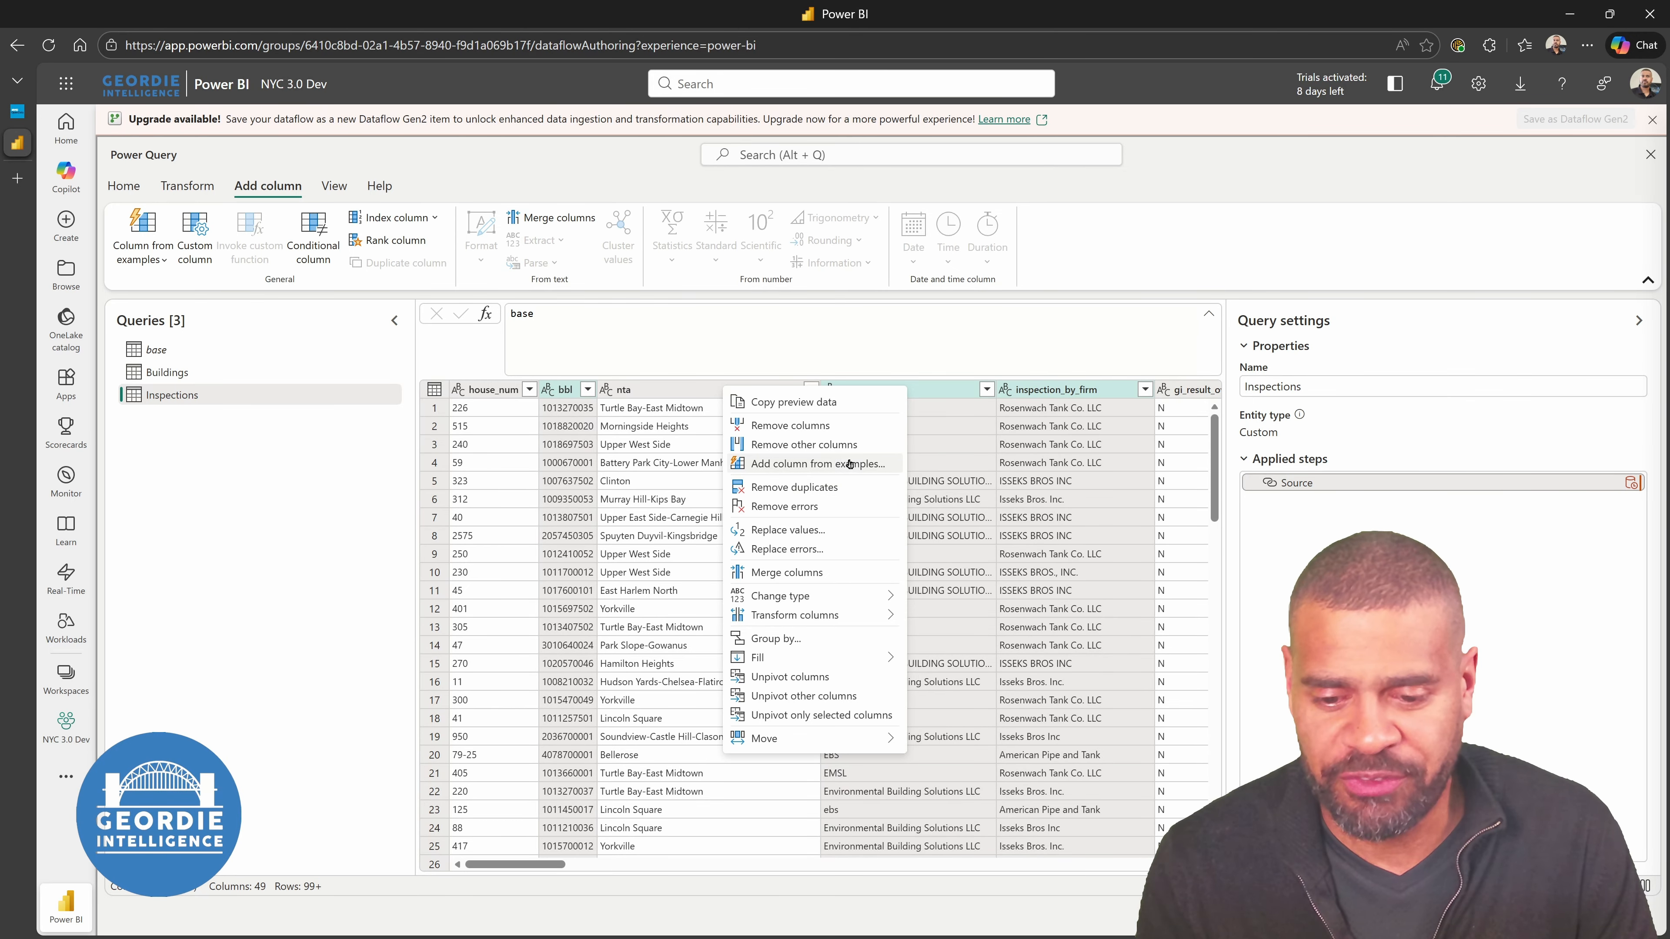
click(845, 445)
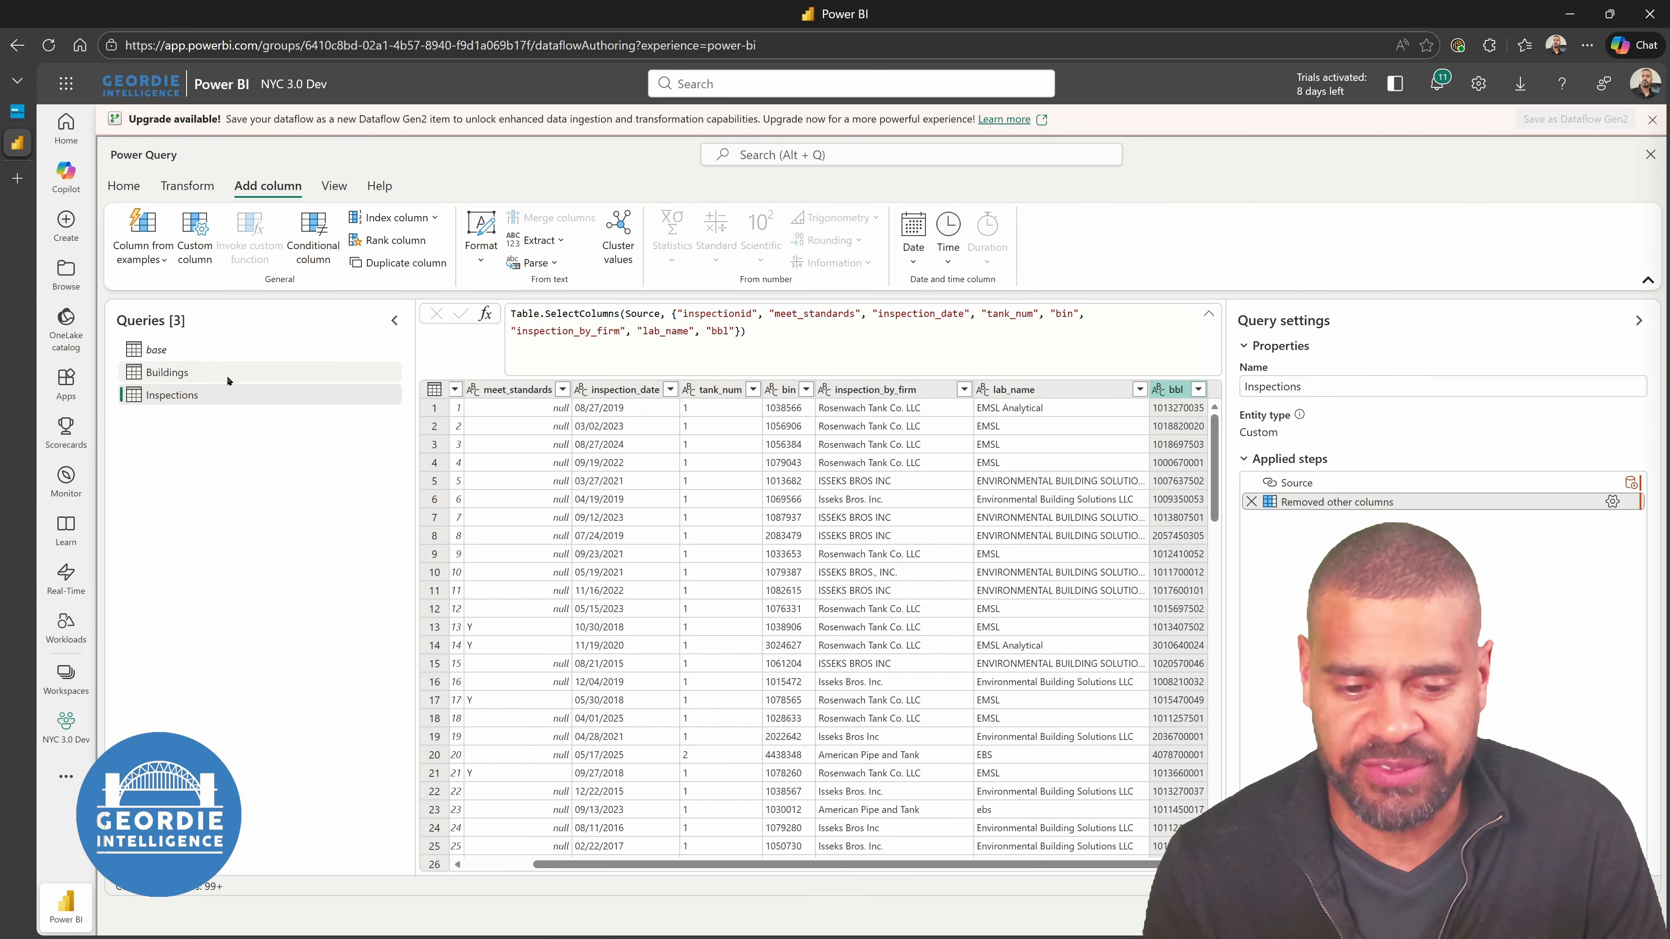
Try removing duplicates in the Buildings query based on house_num alone, and delete that applied step
click(227, 379)
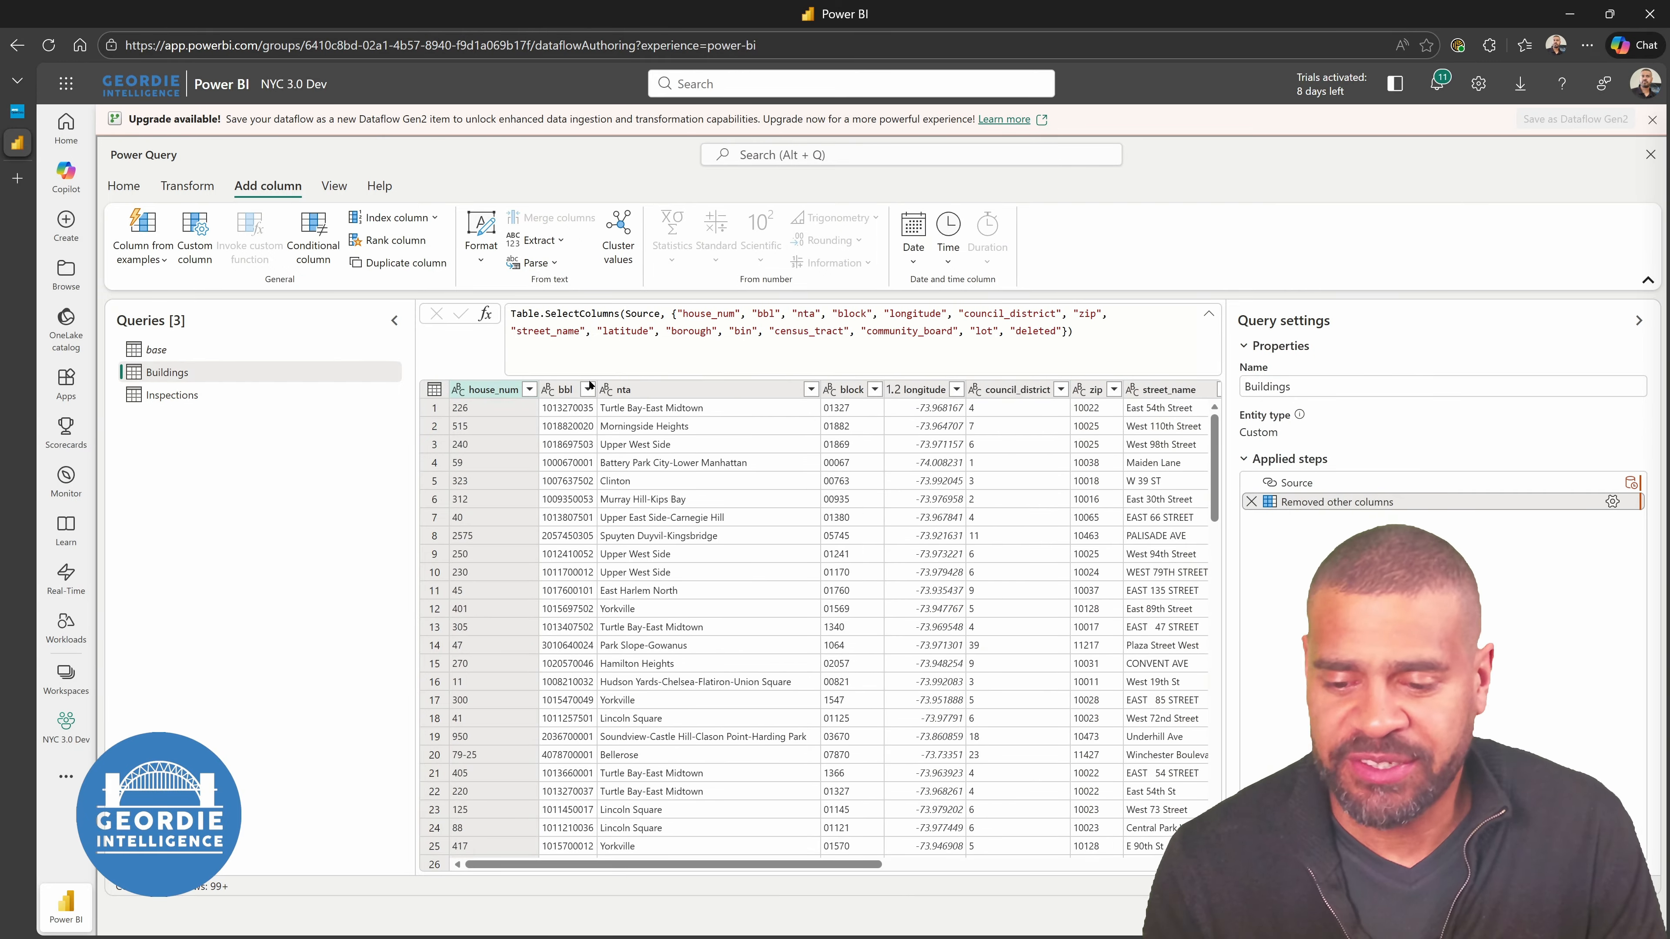
right_click(483, 389)
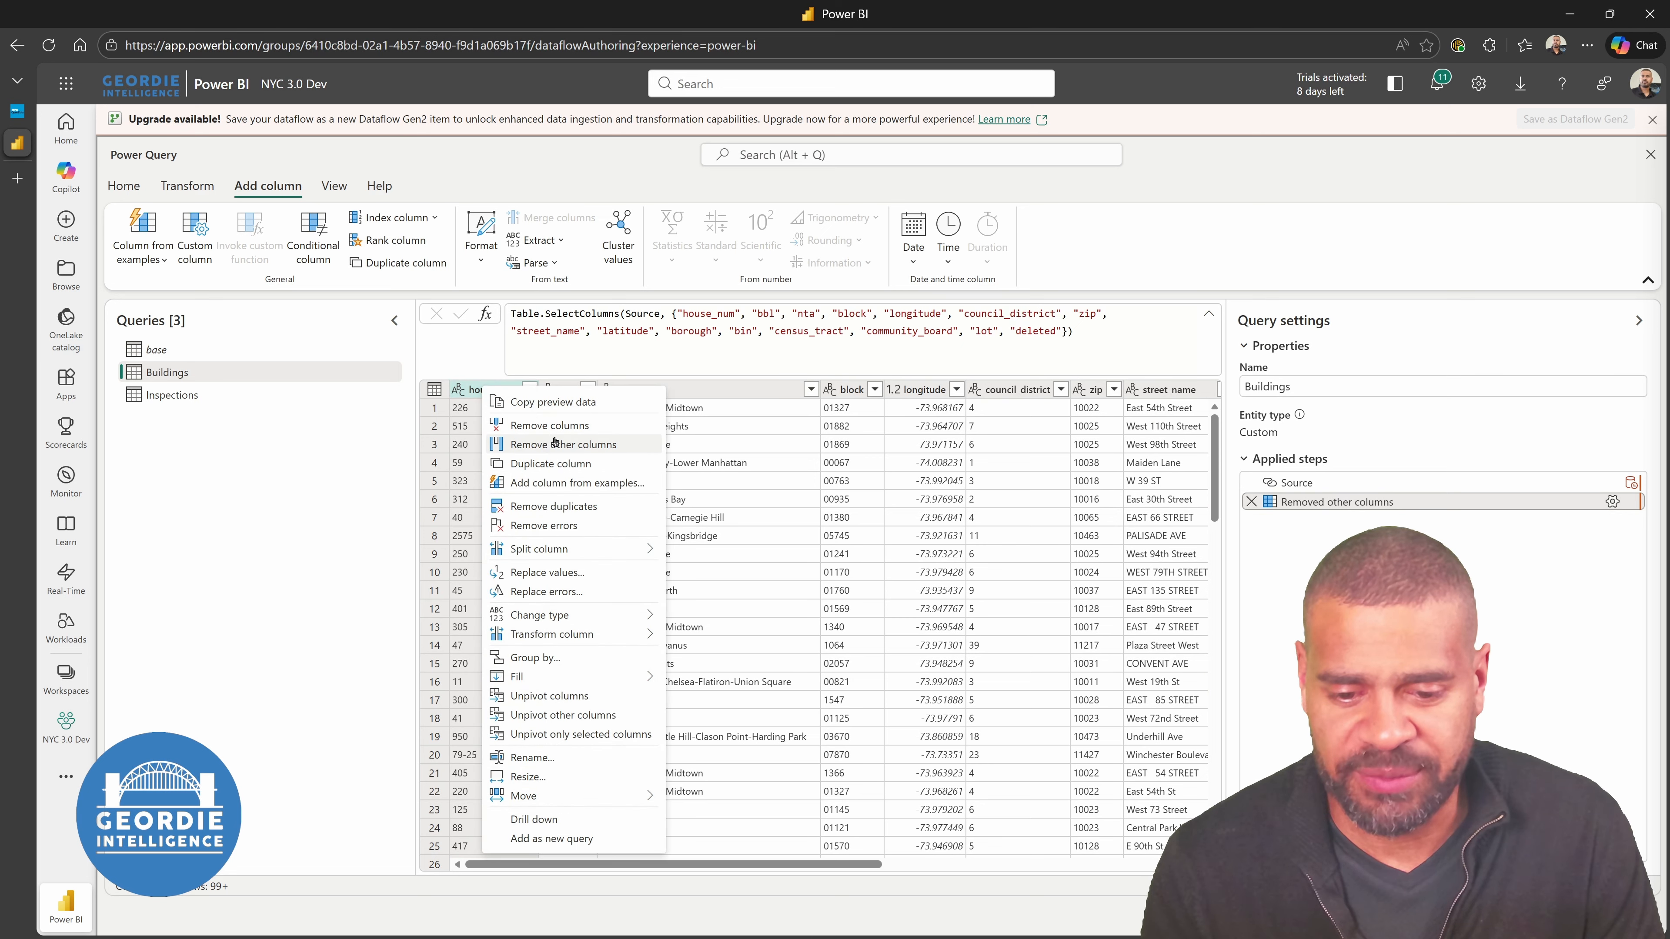
click(568, 507)
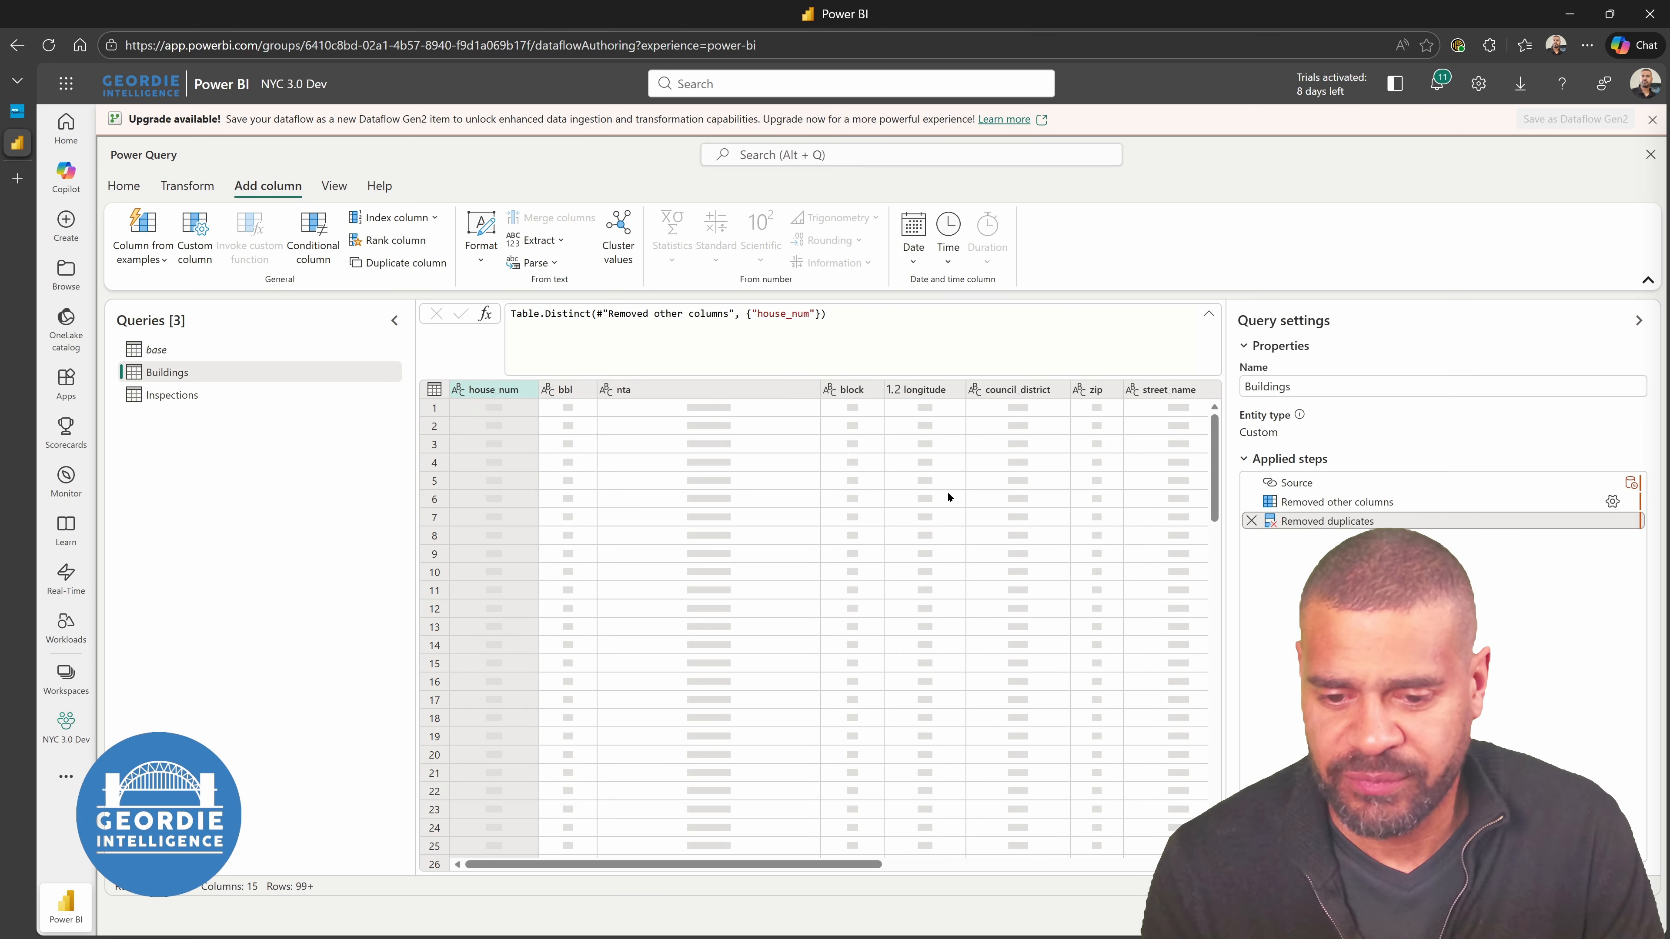
click(1251, 521)
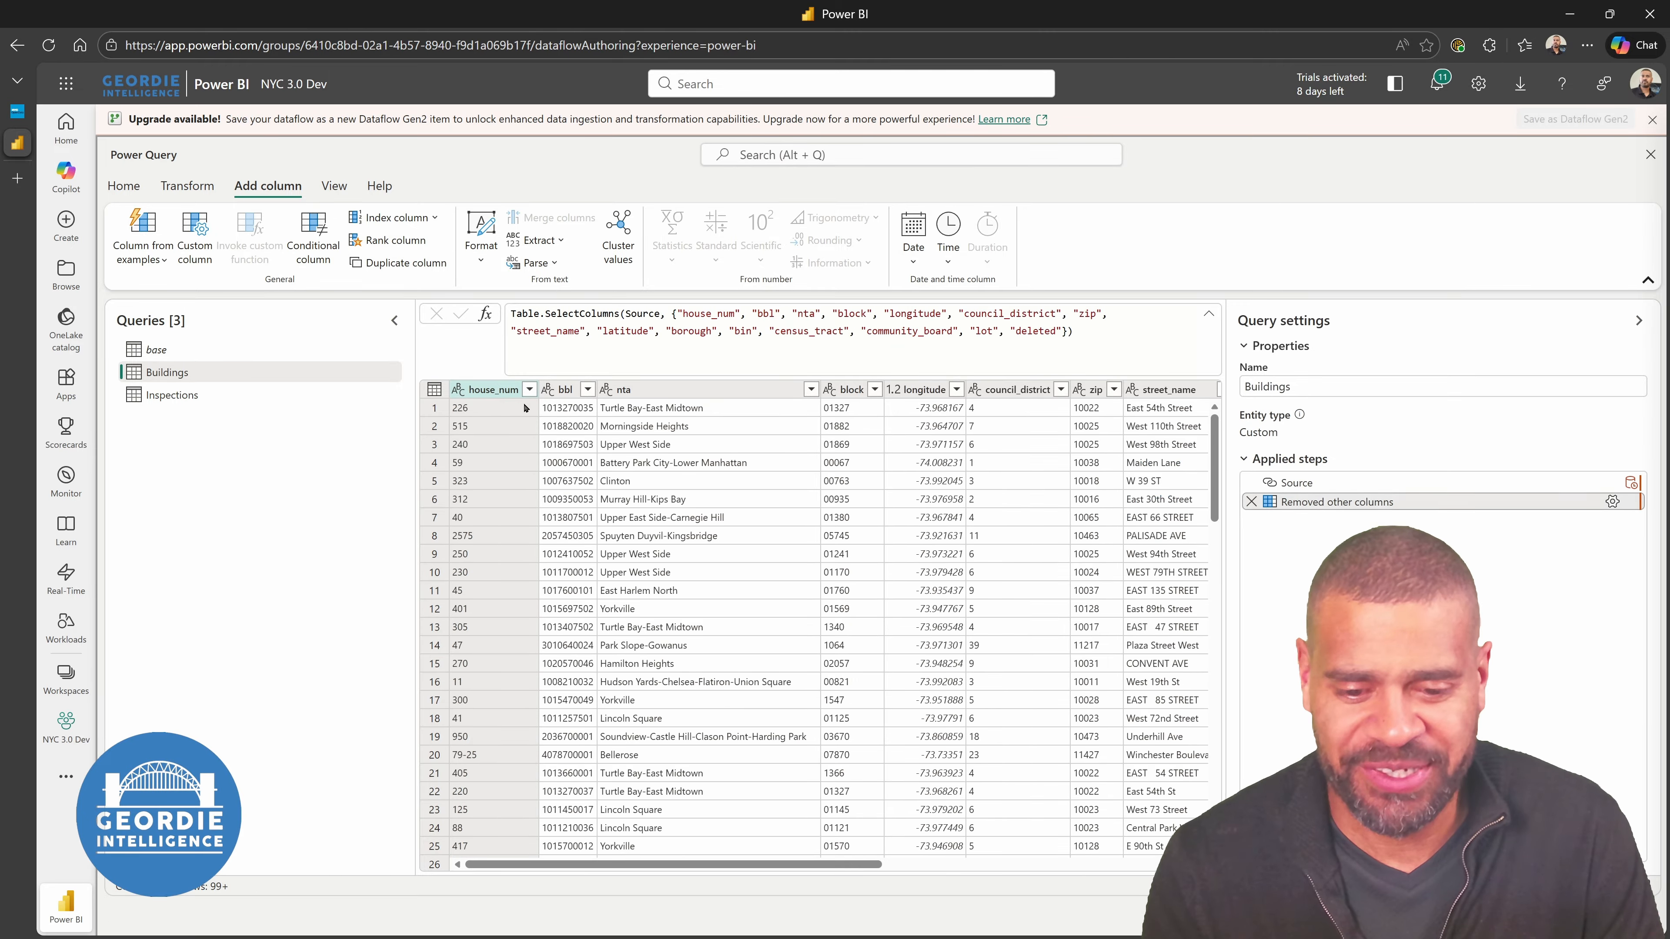
Remove duplicate rows from Buildings based on all of its columns
click(434, 389)
click(694, 460)
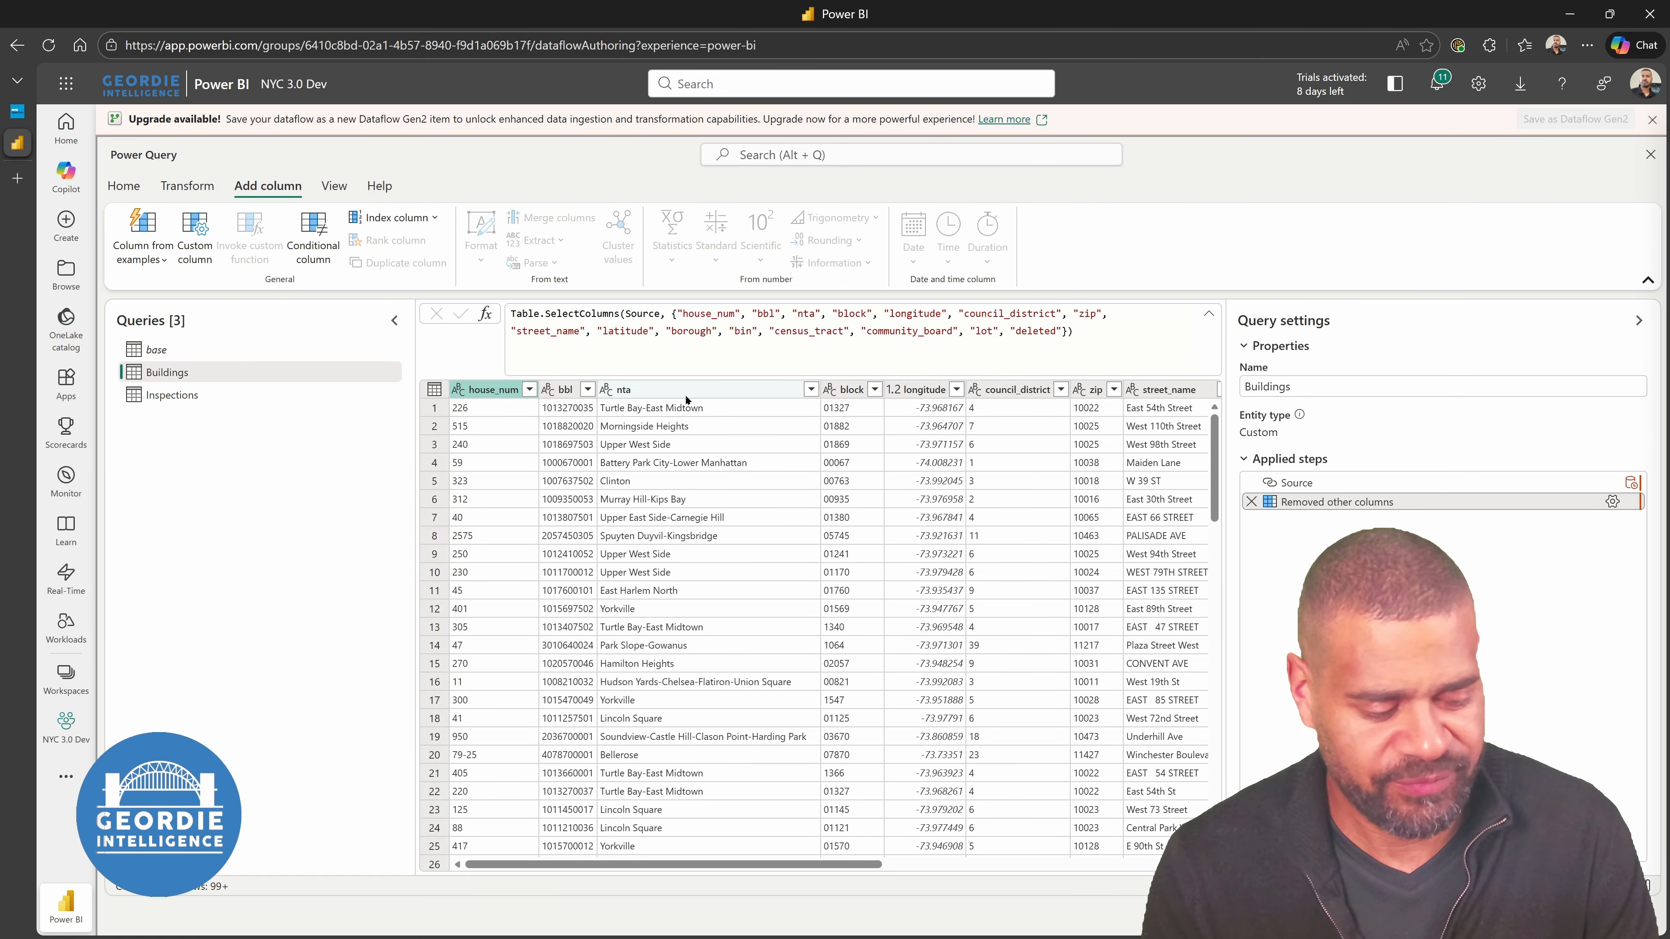
key(ctrl+a)
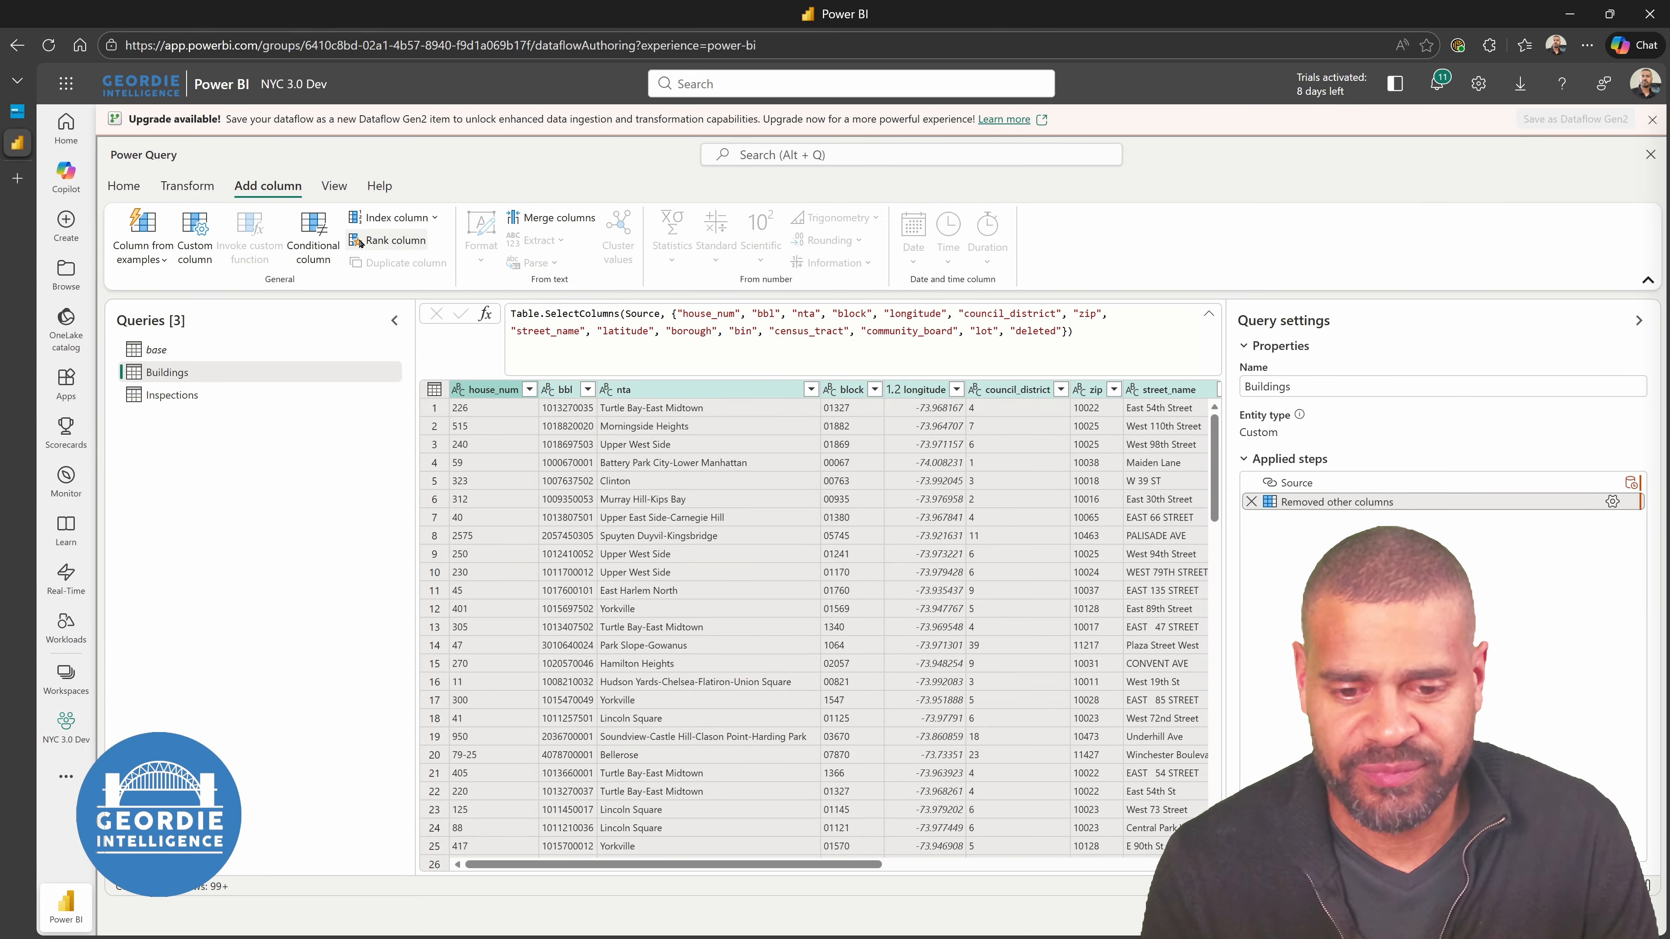
right_click(230, 373)
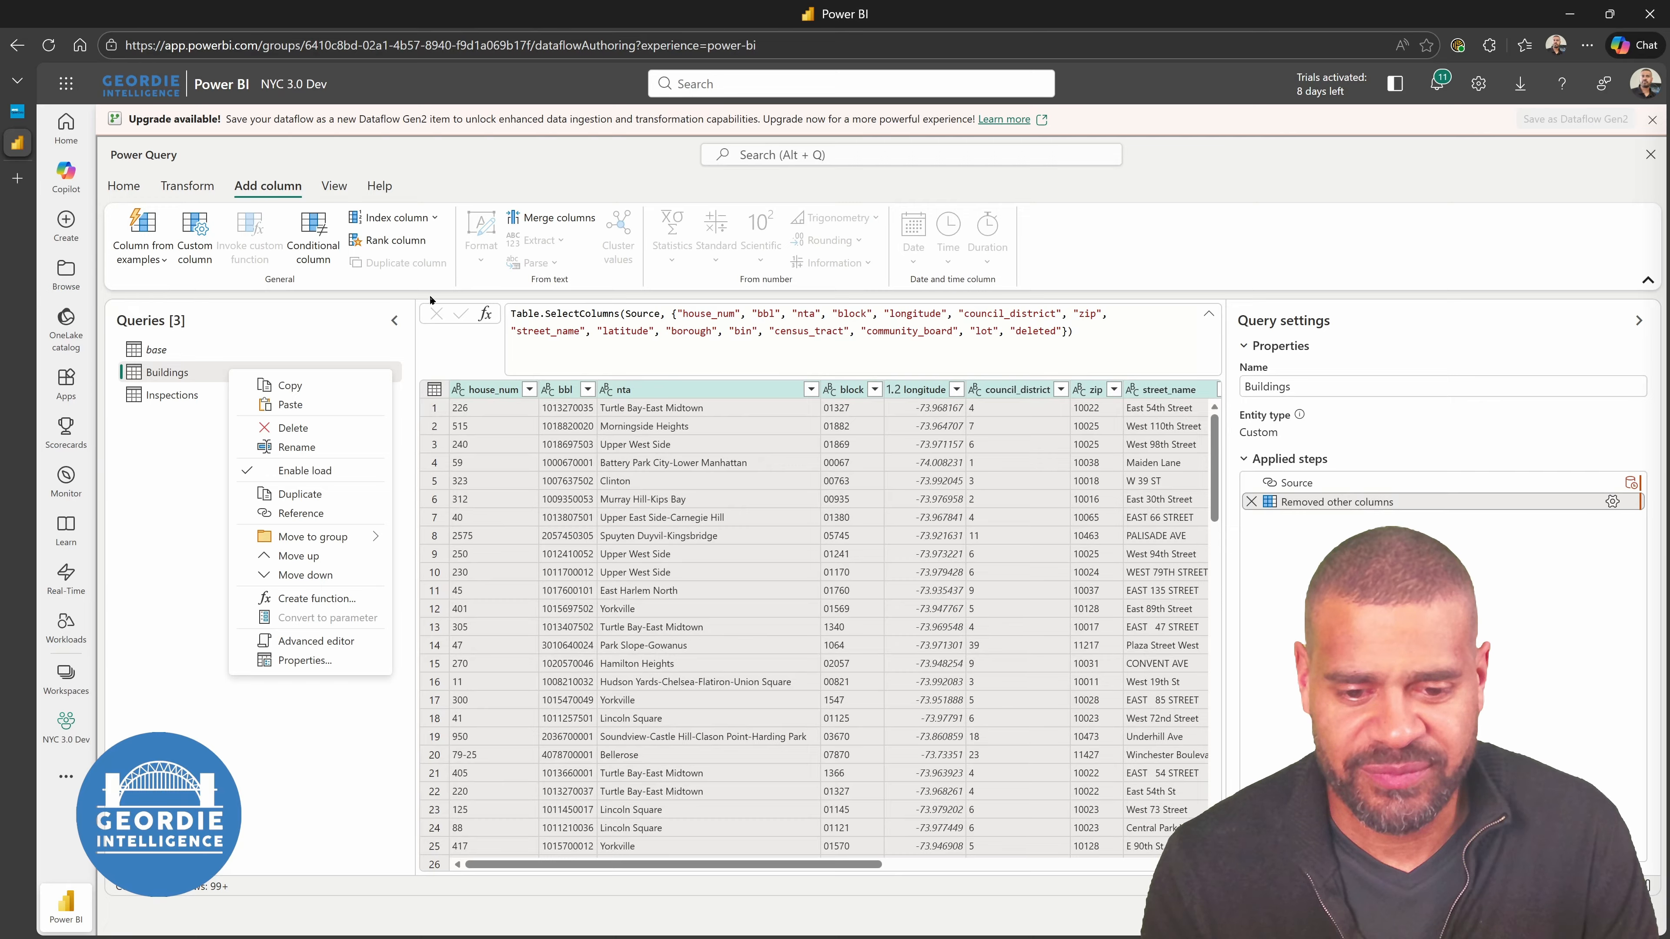
right_click(490, 389)
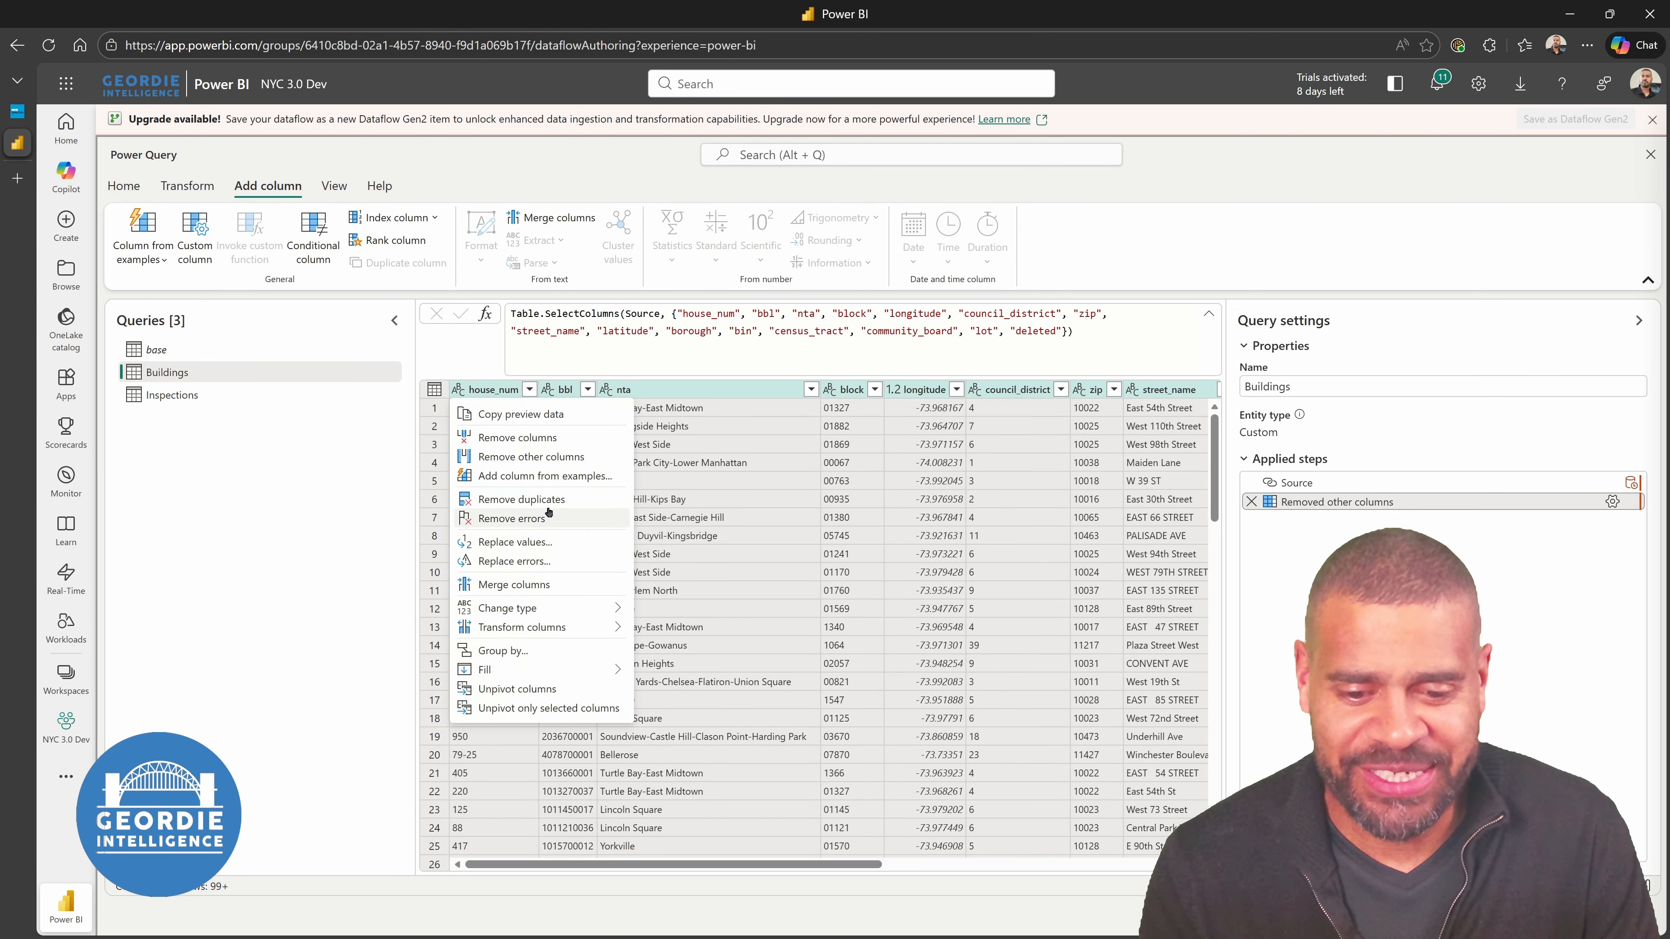
click(545, 500)
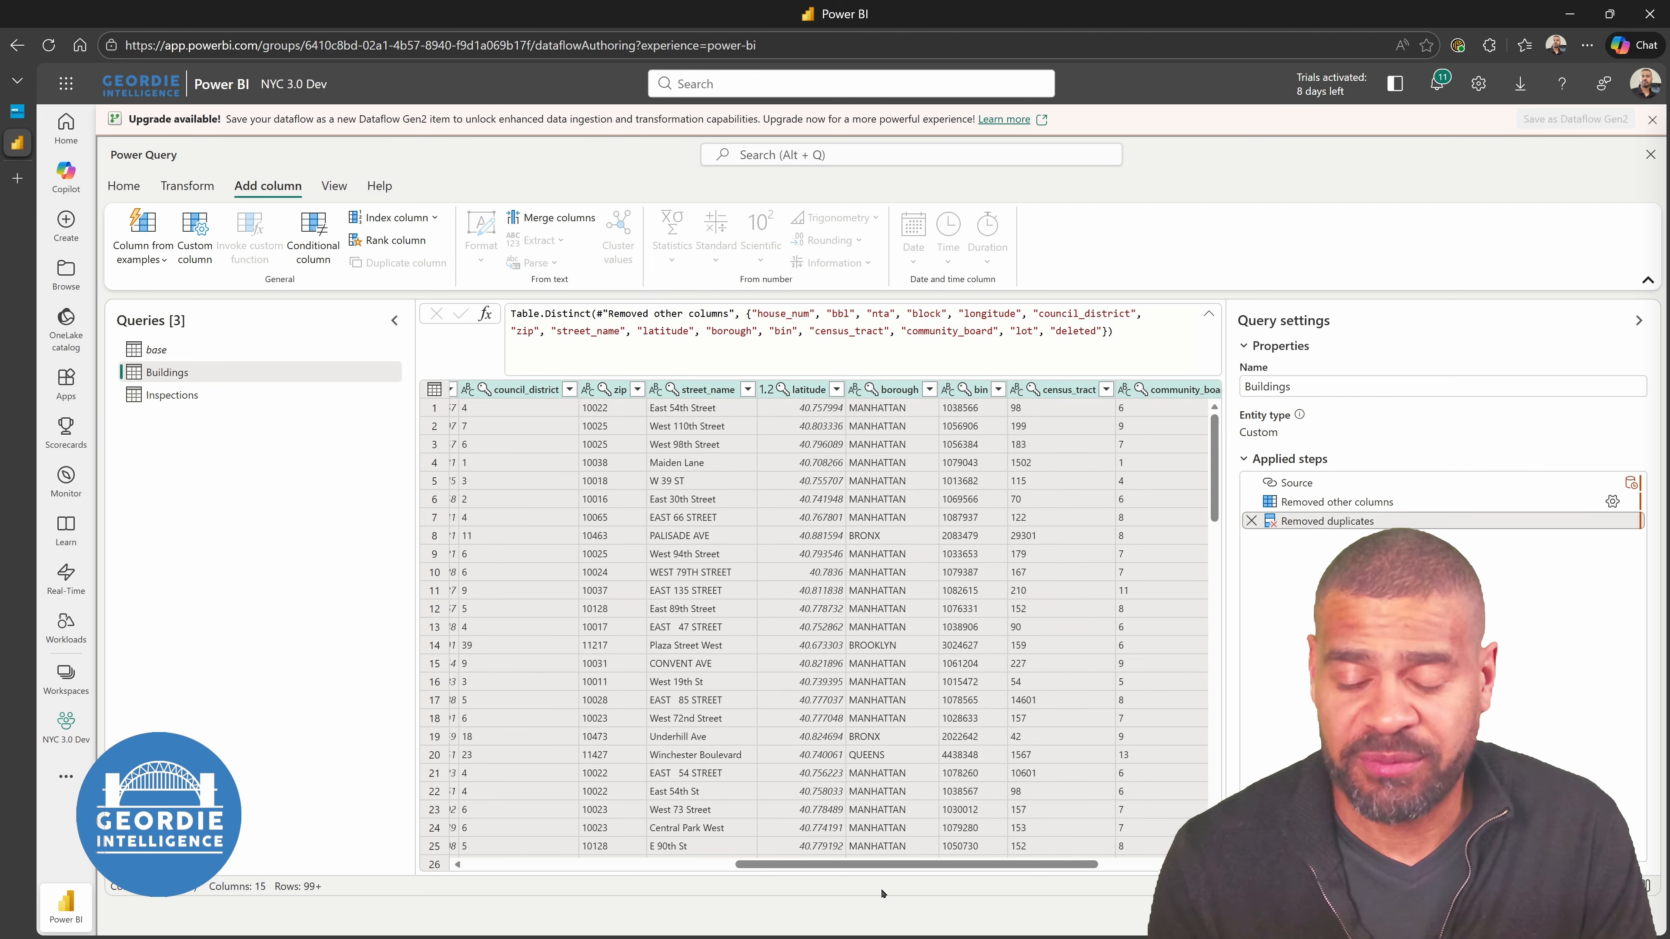
scroll(767, 864, left, 3)
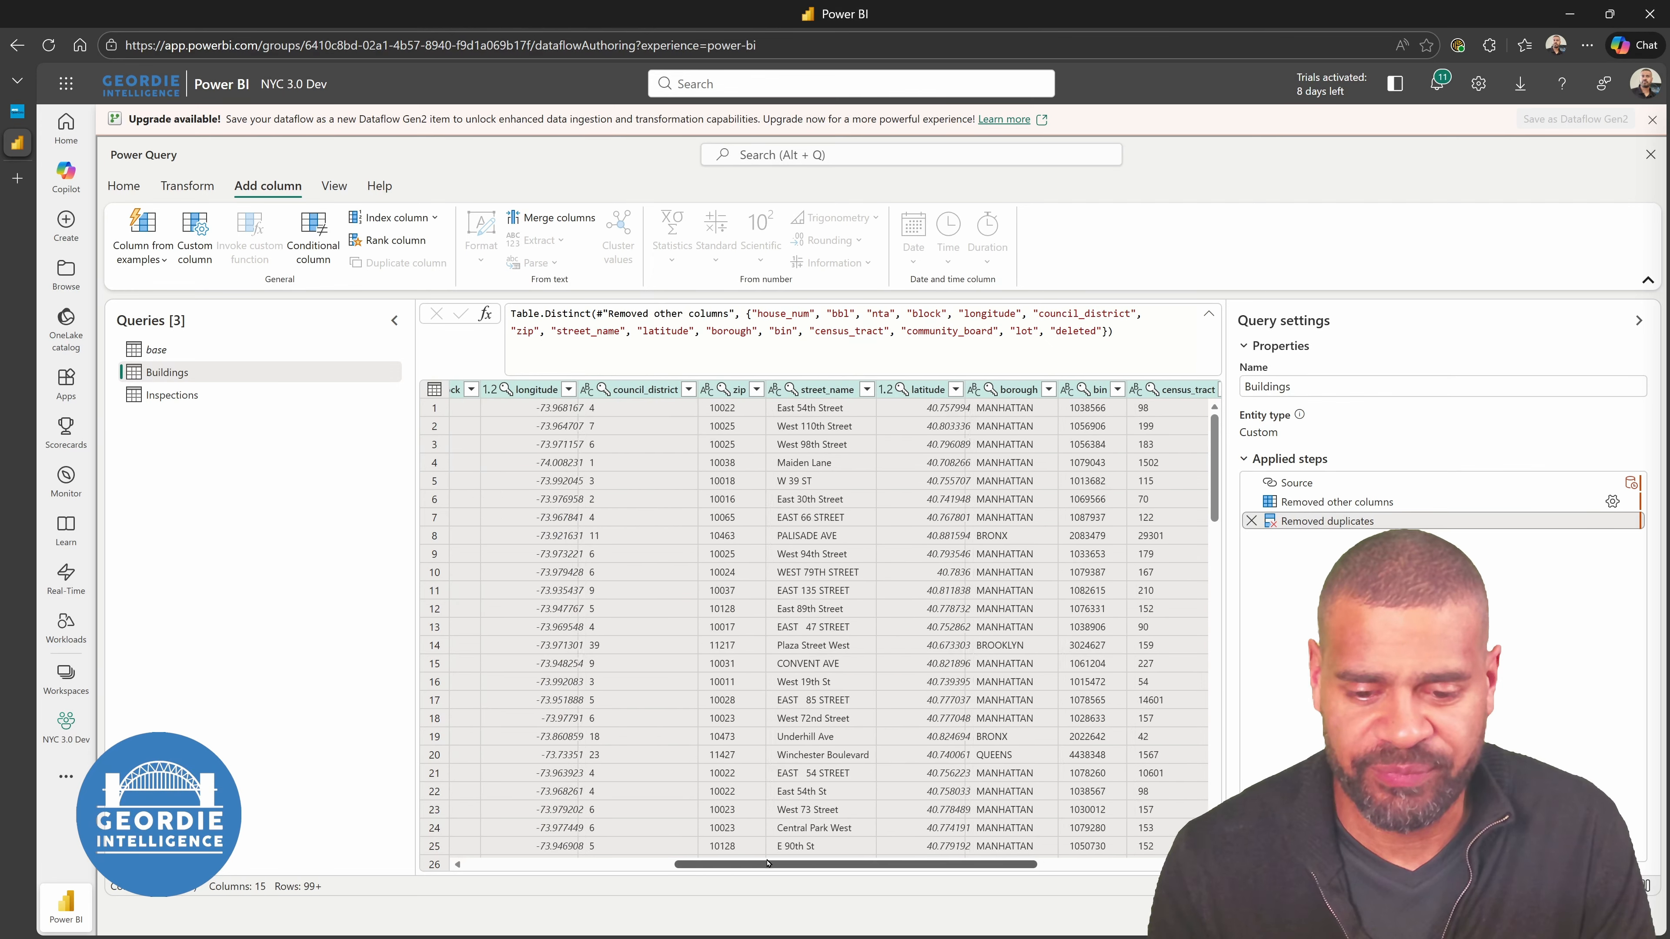
drag(768, 863, 556, 867)
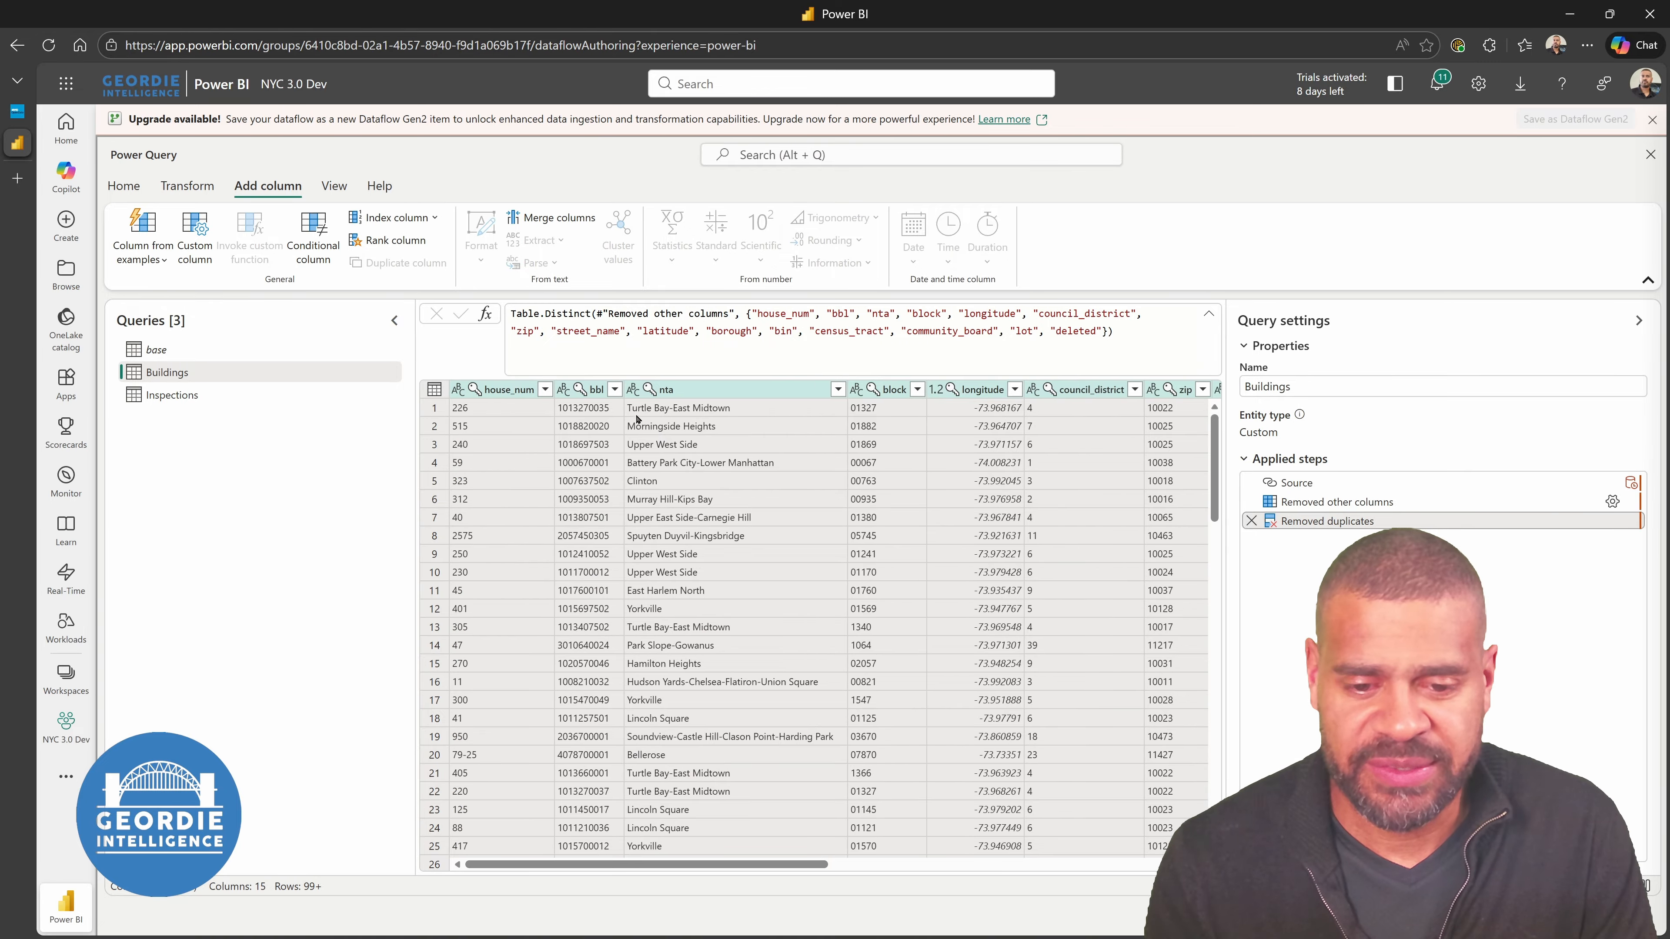
click(606, 460)
click(590, 395)
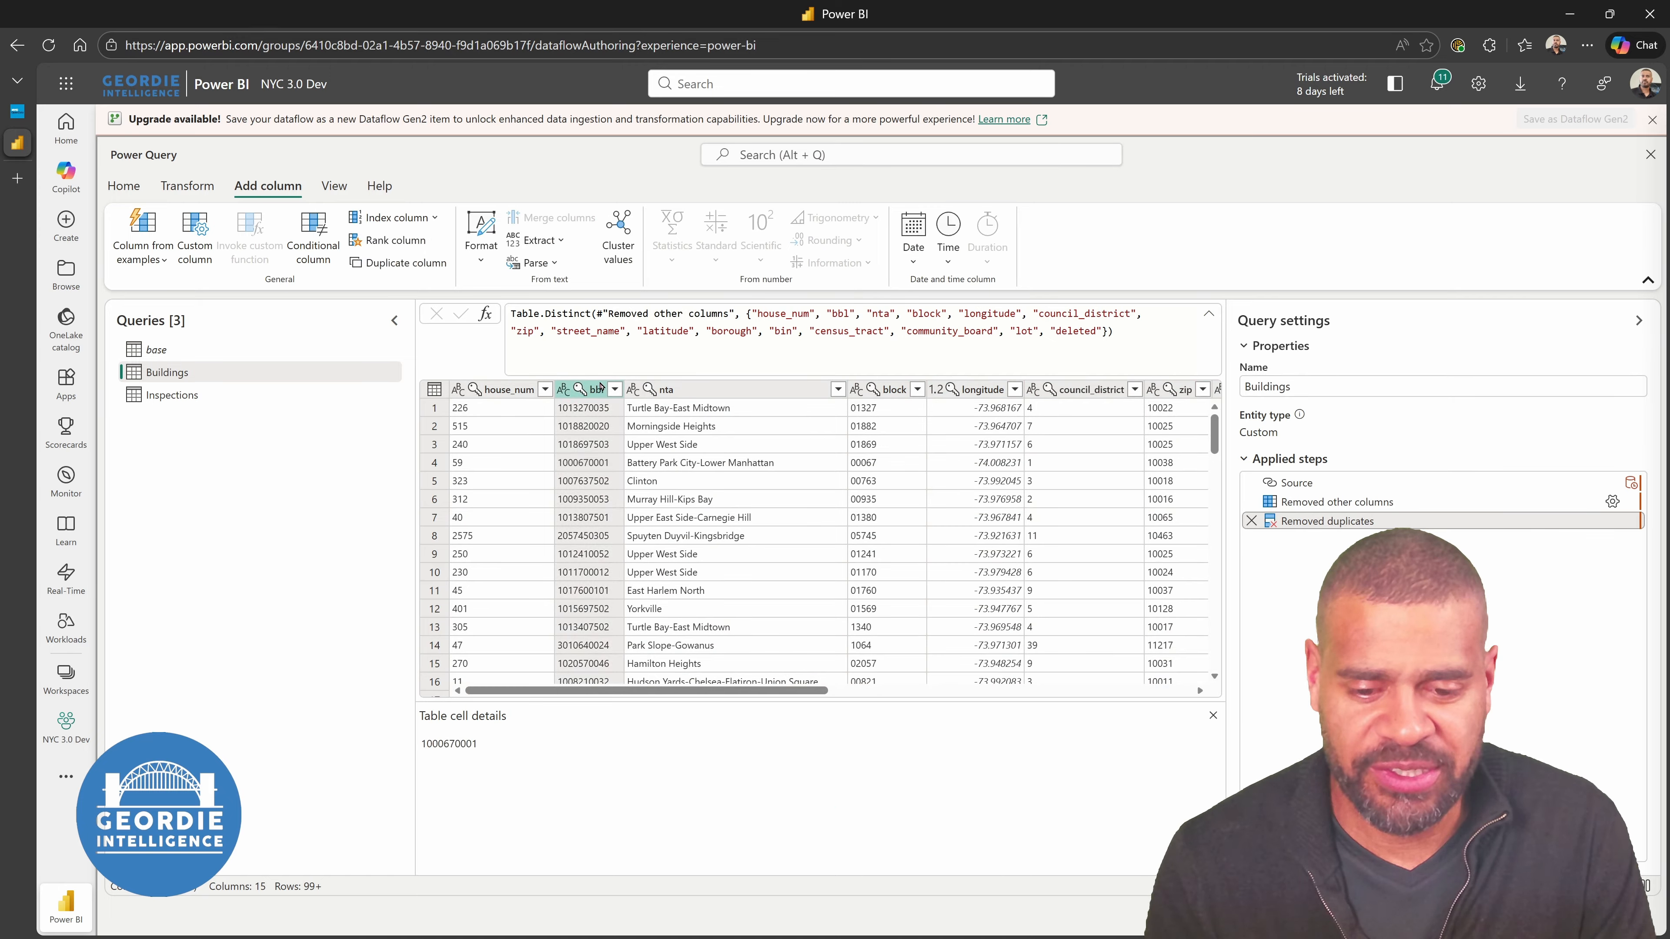
Turn off the Always allow option for parameters
click(334, 185)
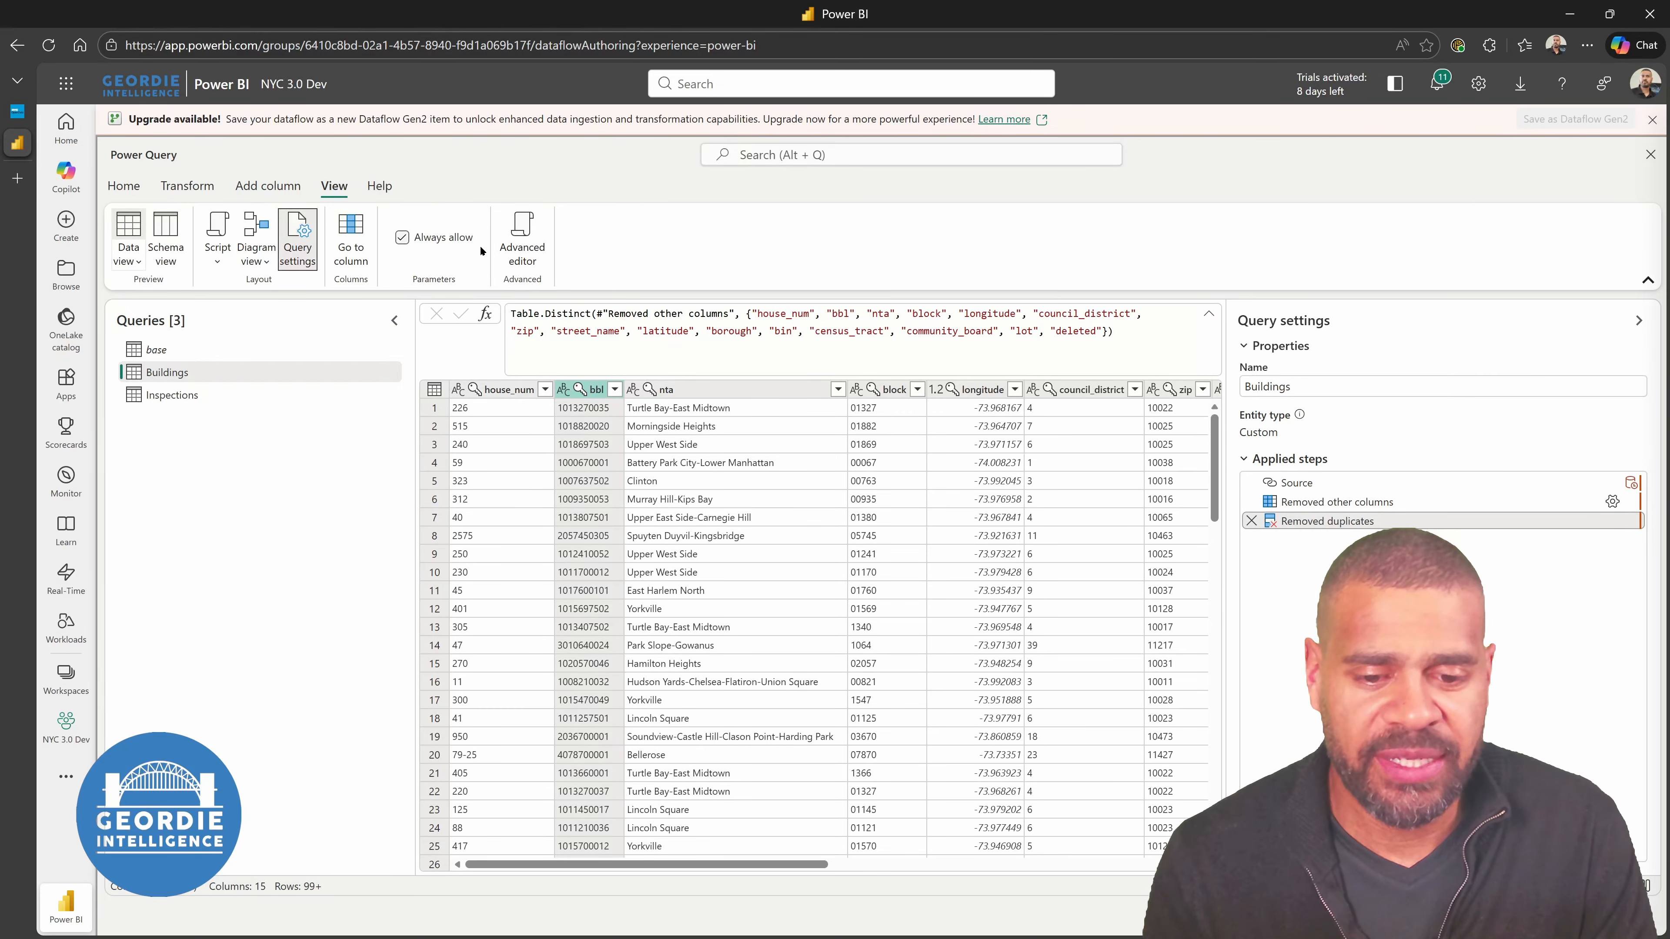
click(456, 246)
click(456, 249)
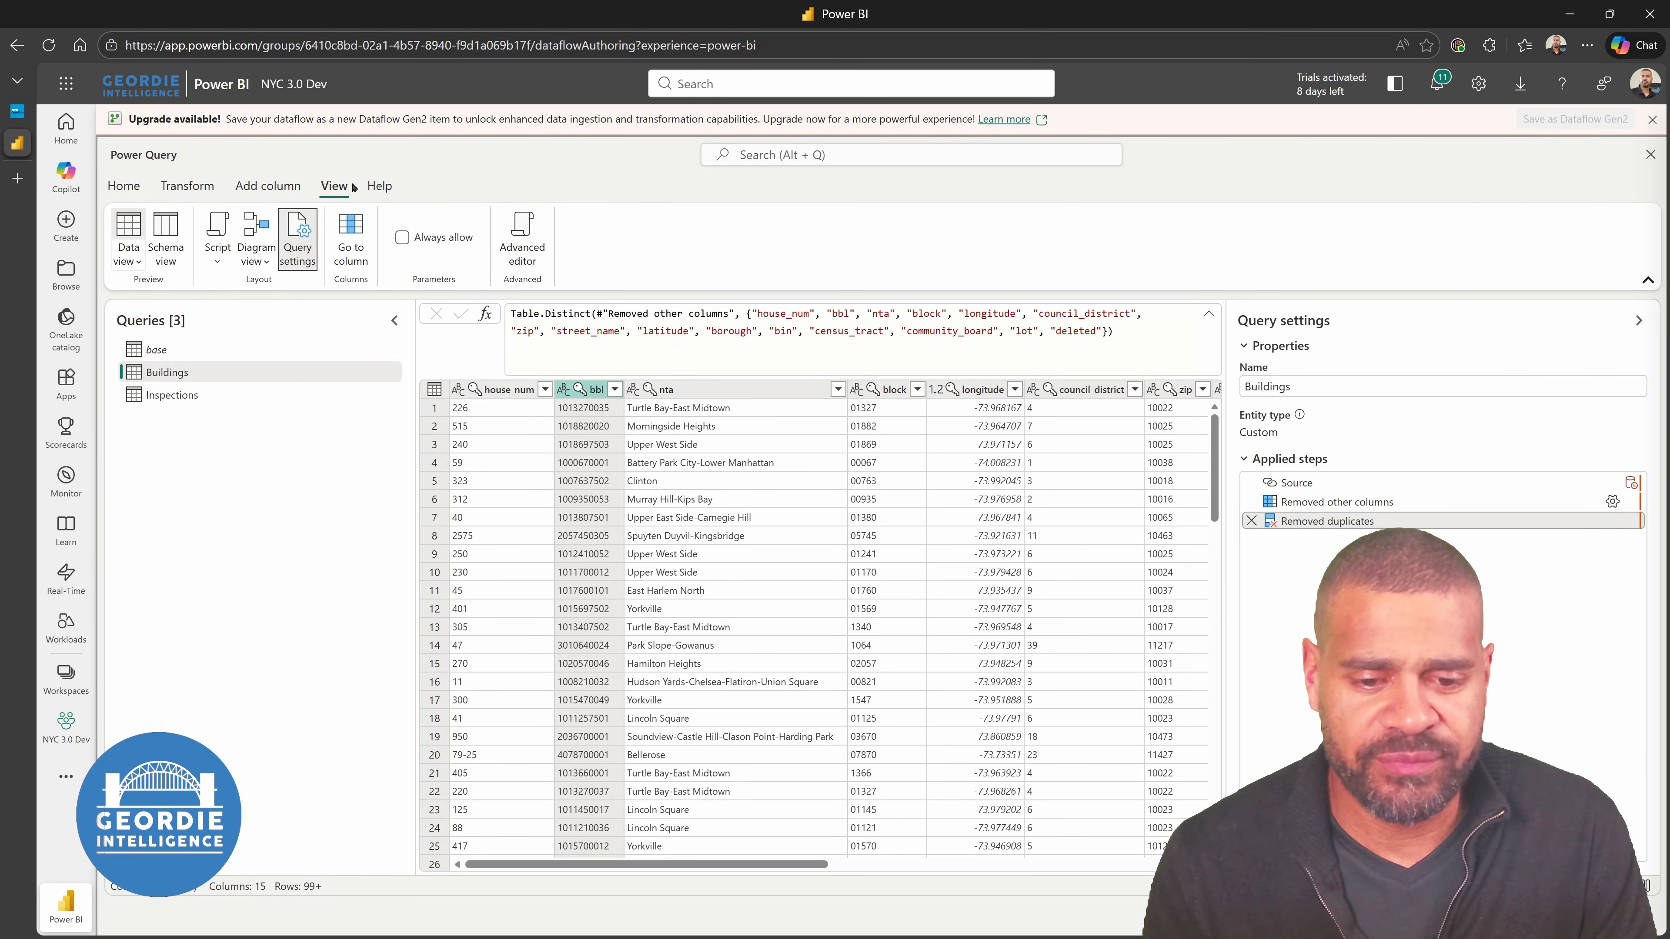
click(271, 187)
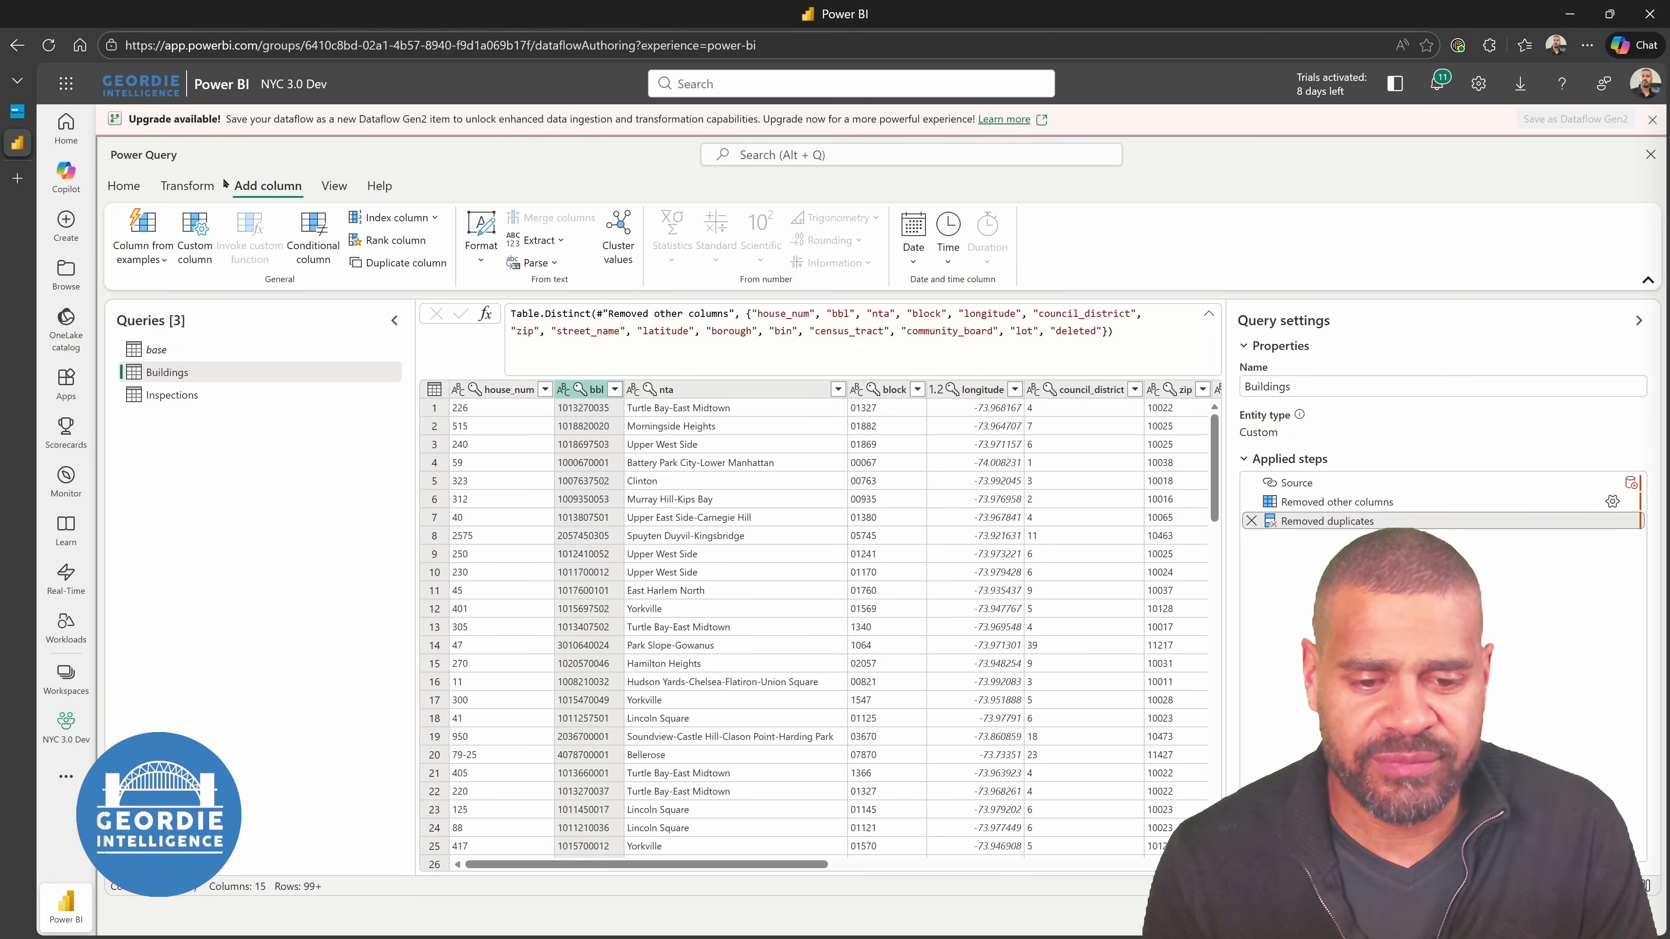
click(202, 185)
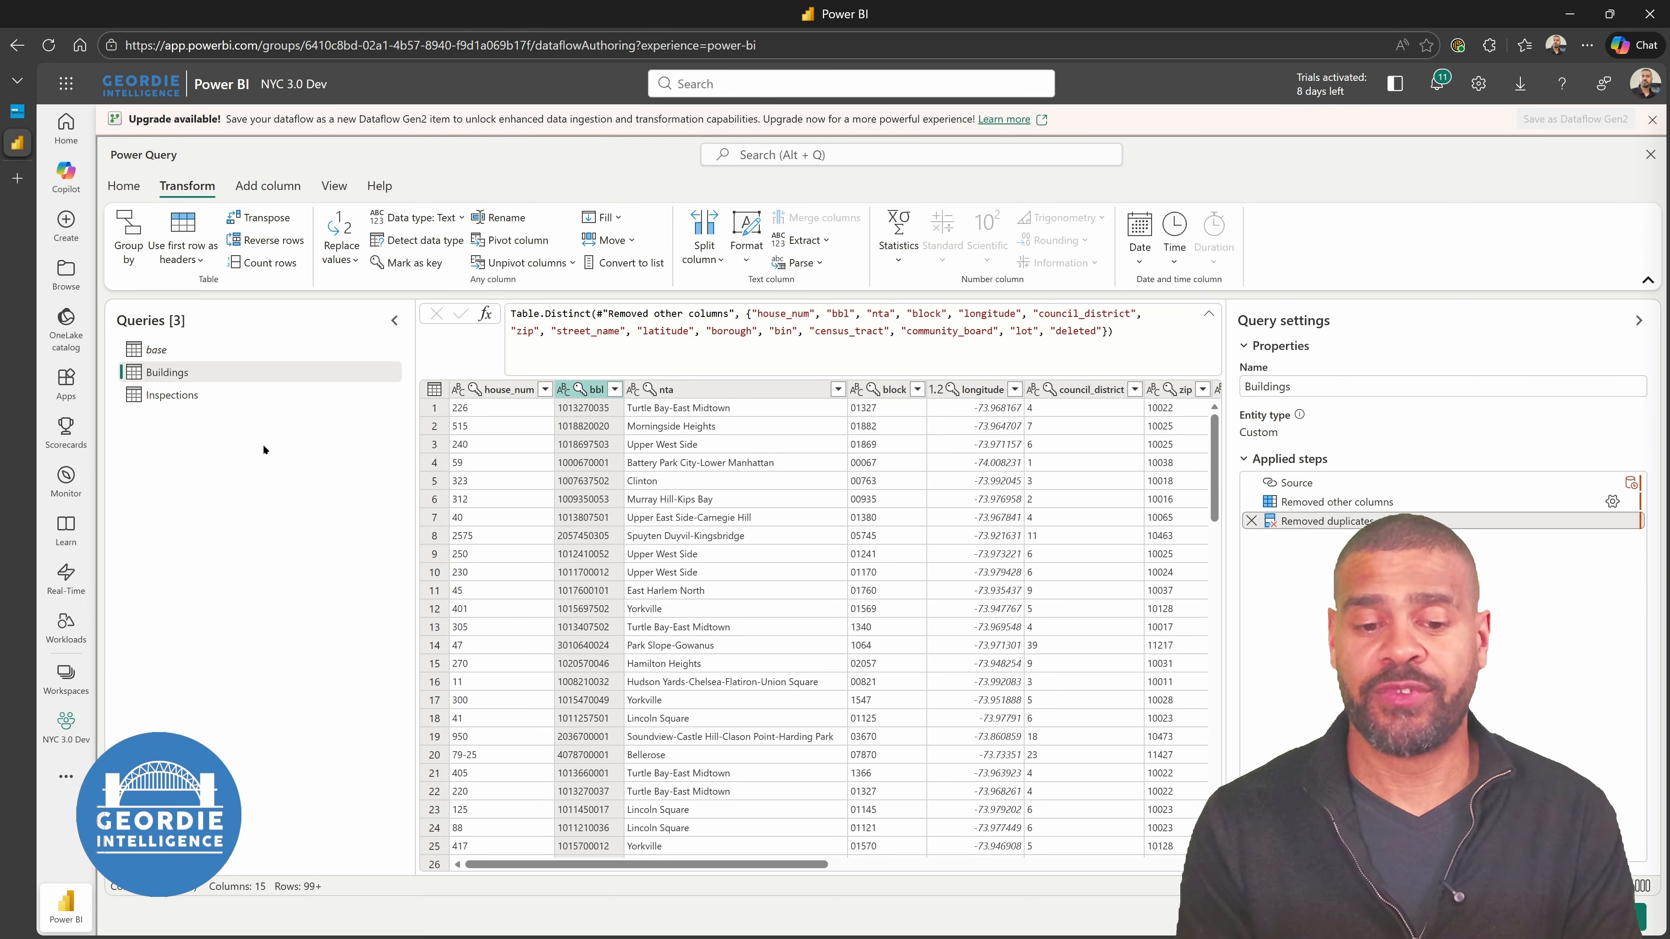
Create a new query that references the base query and name it Results
click(170, 395)
click(151, 349)
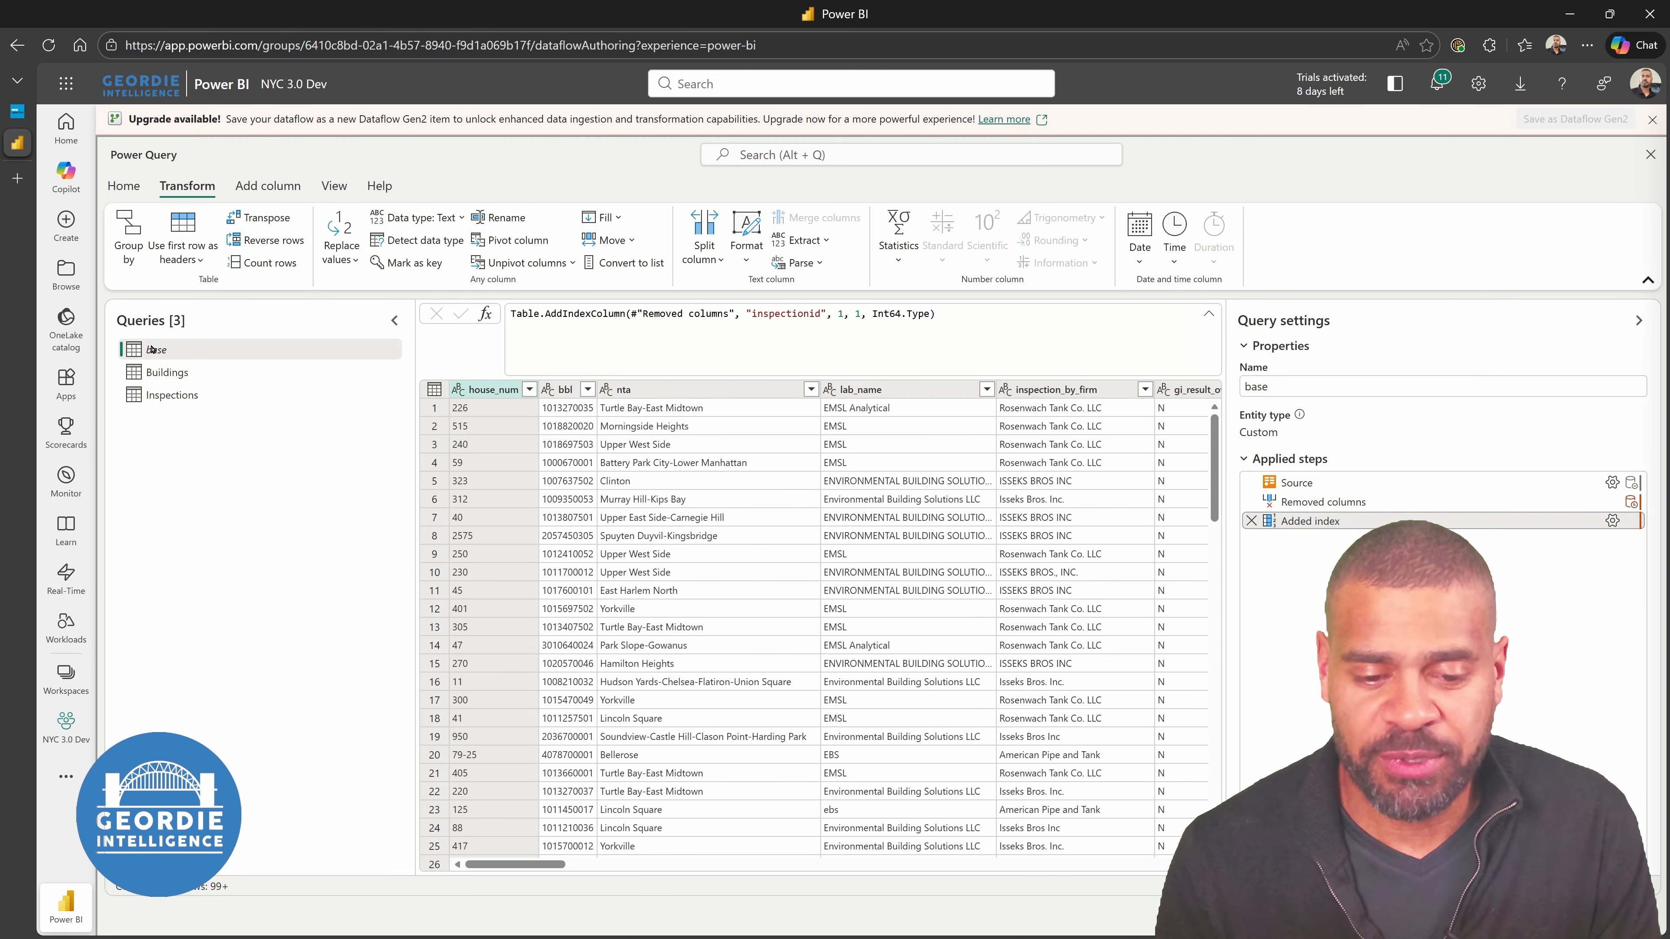
right_click(152, 349)
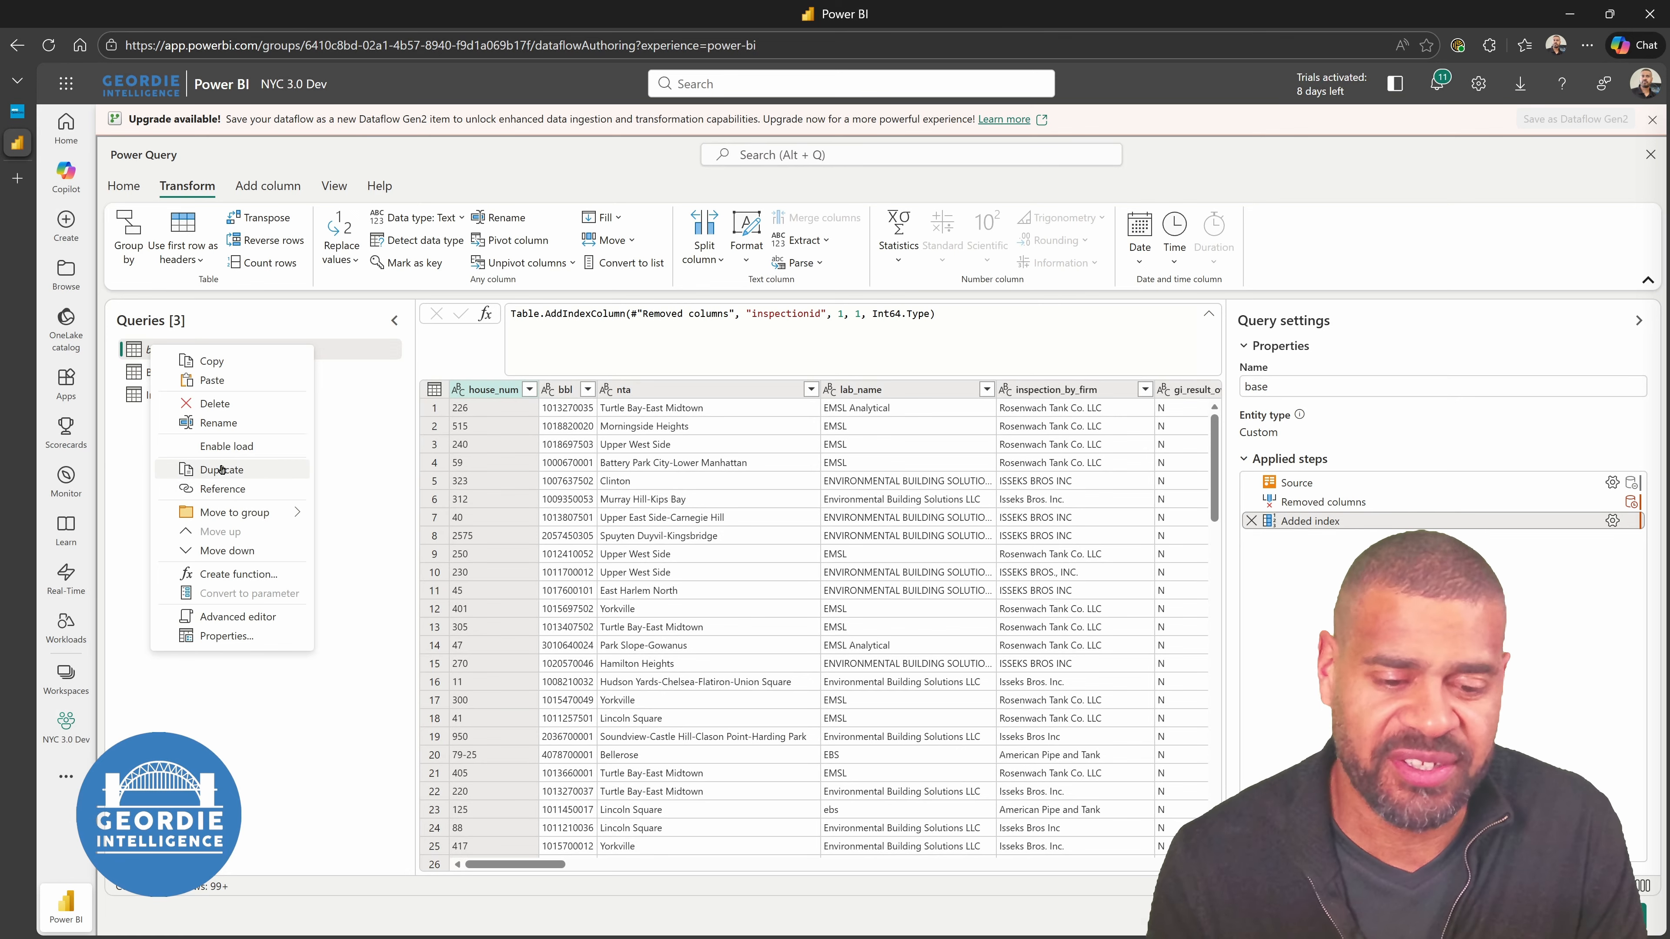
click(224, 489)
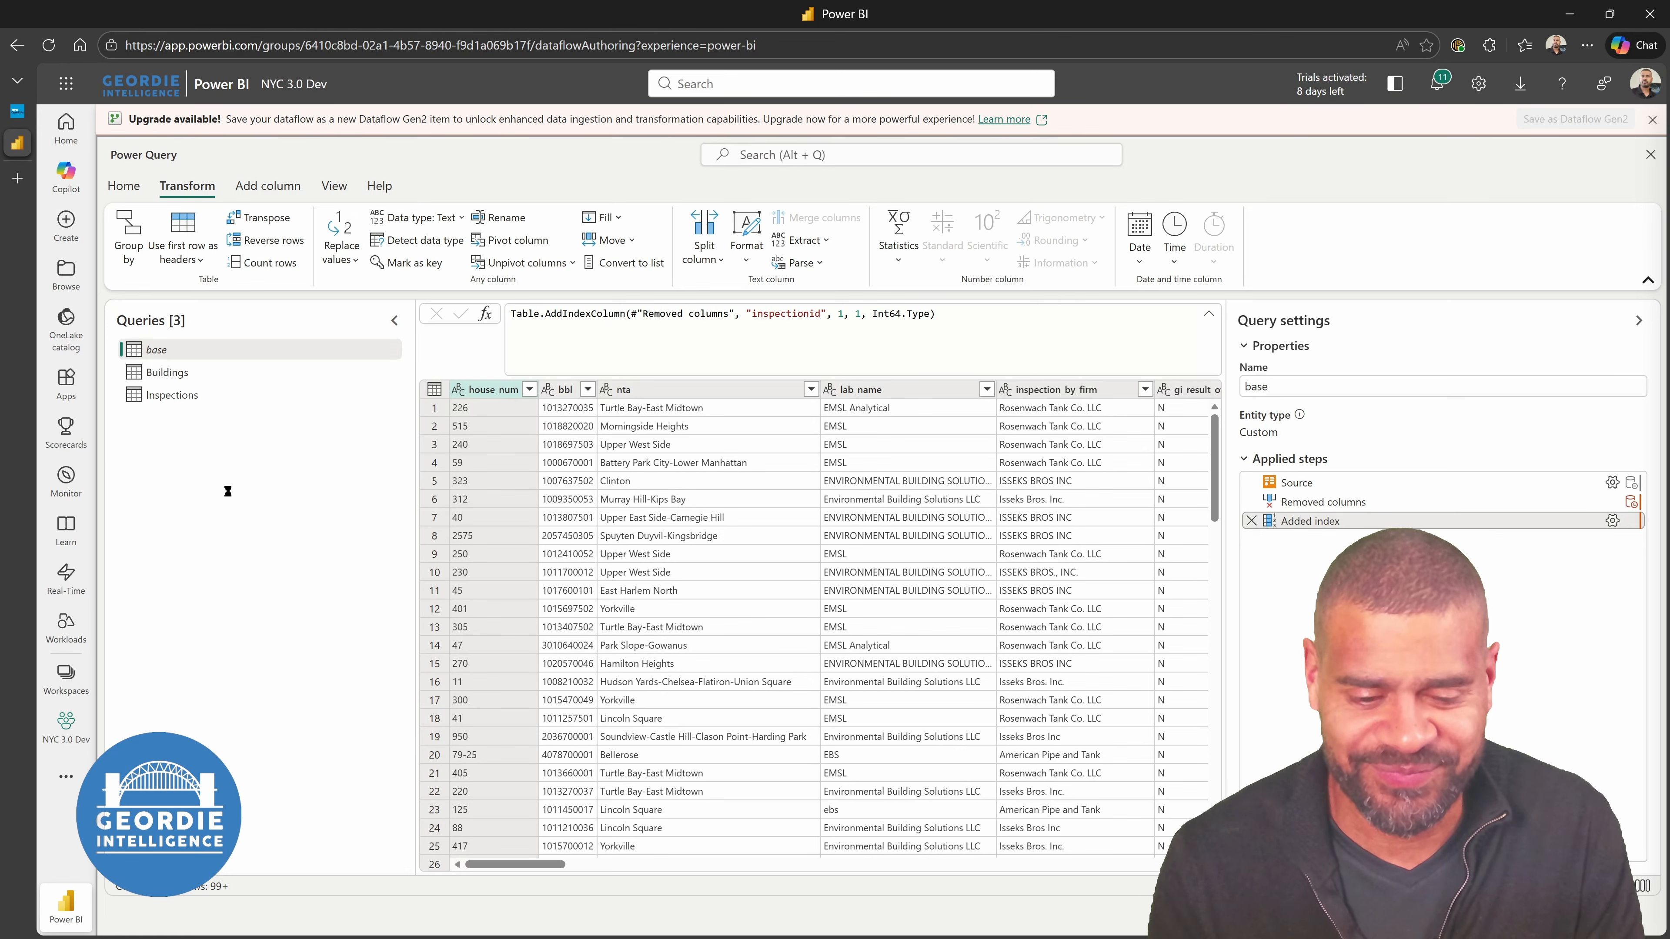
click(1421, 386)
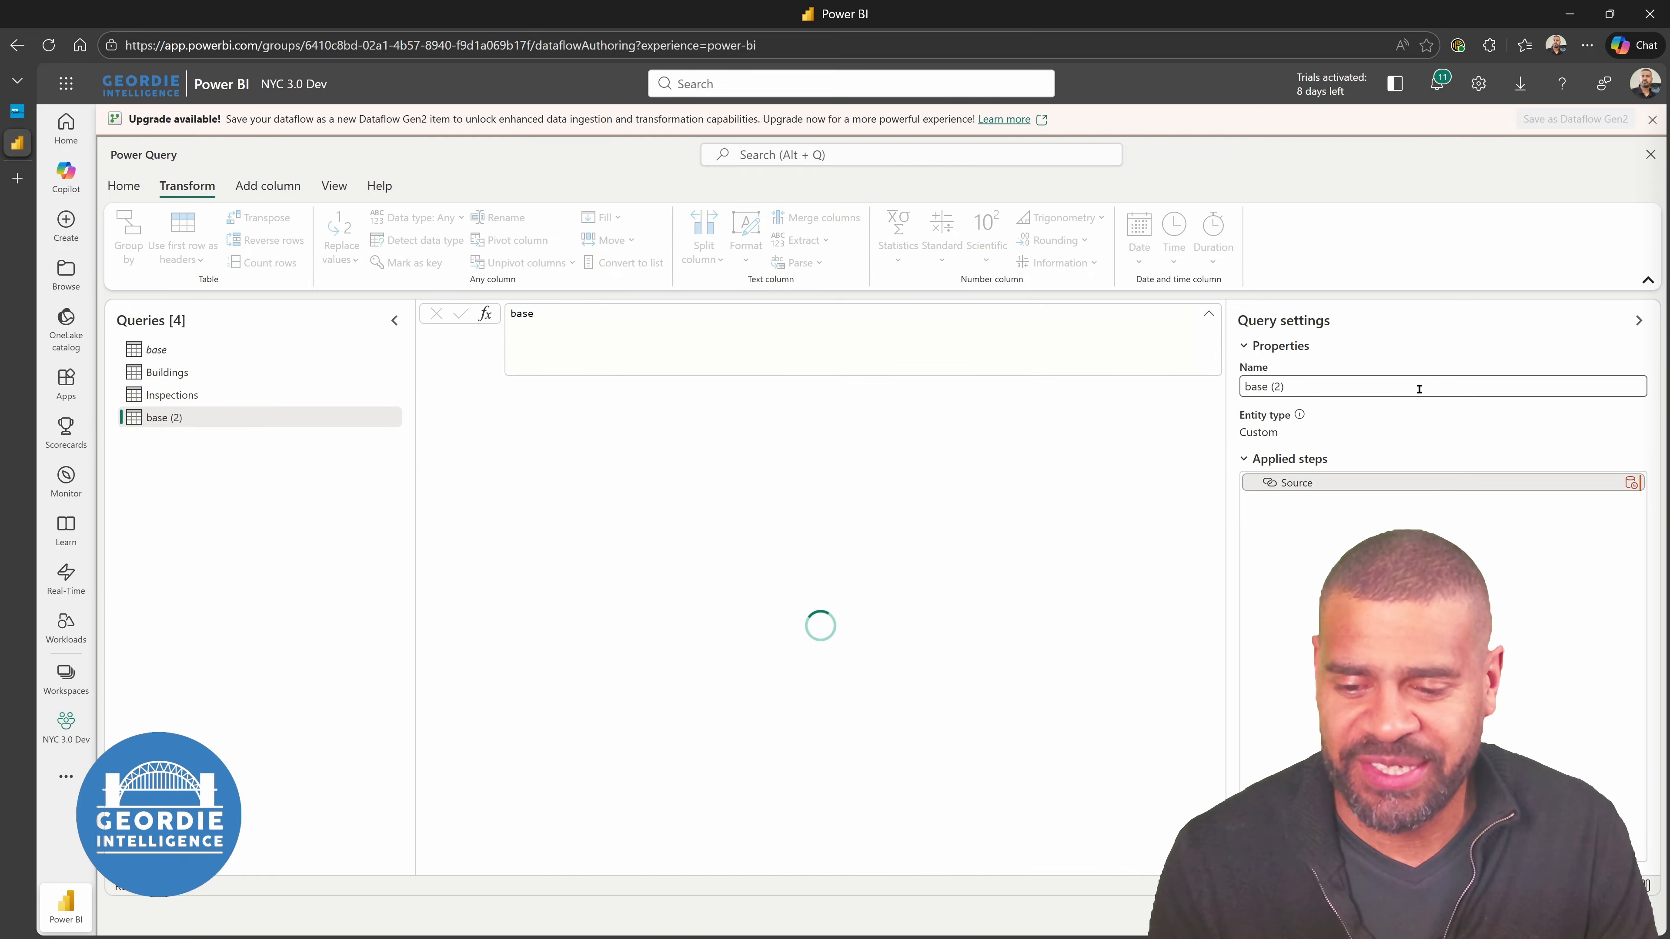
text(Results)
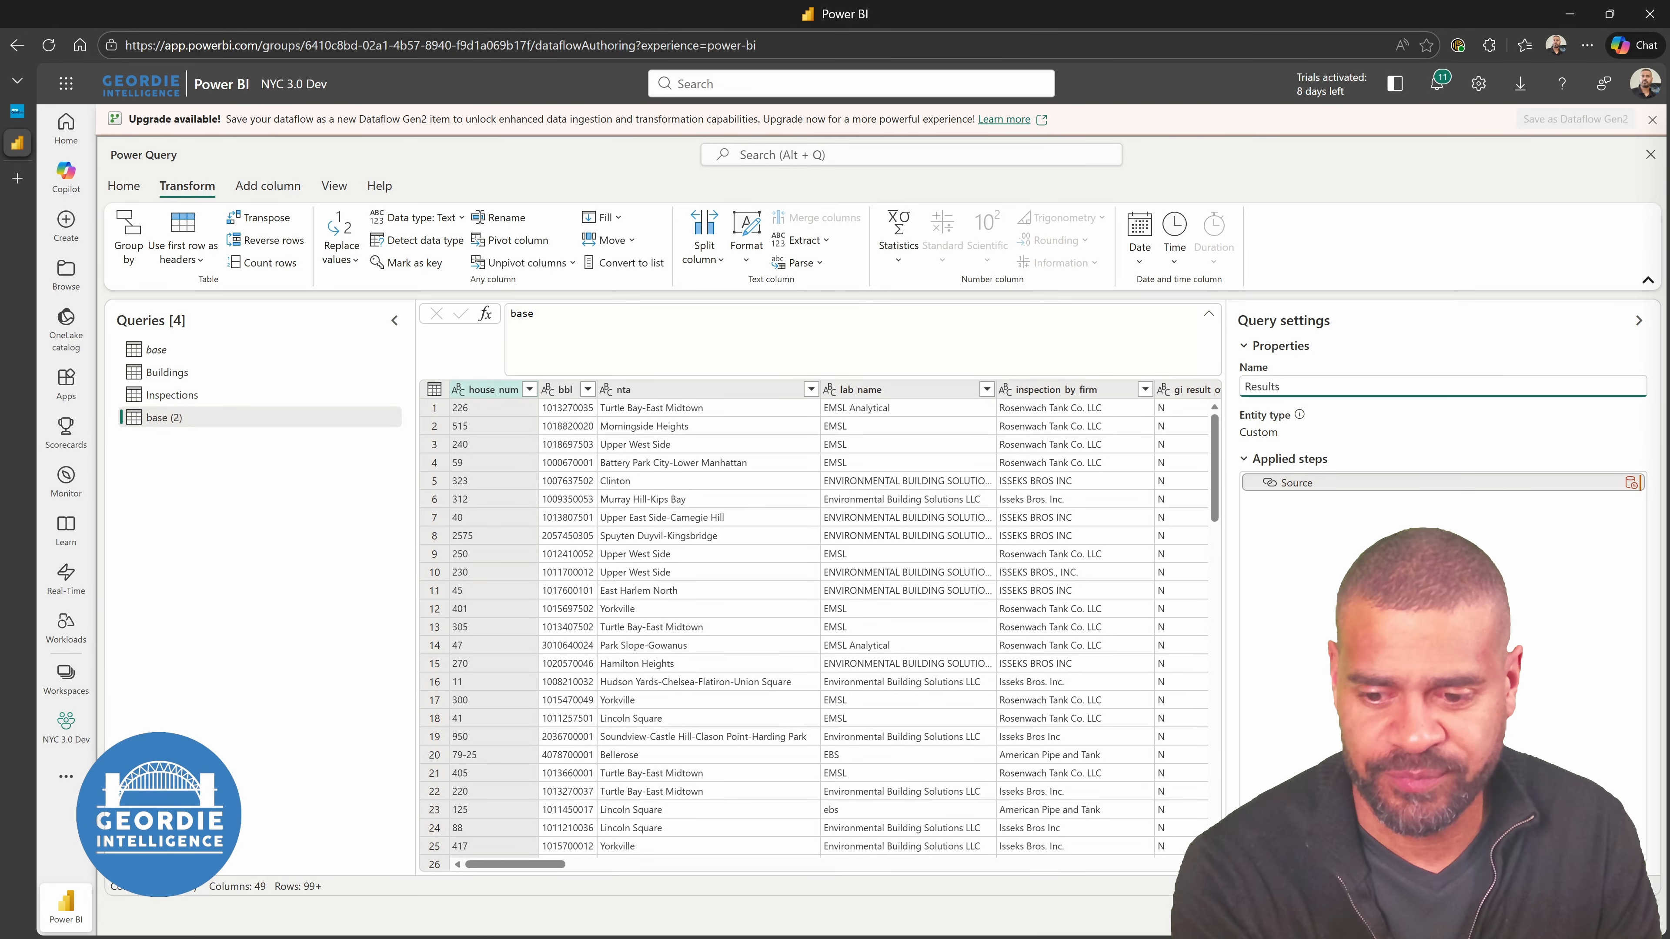
key(Return)
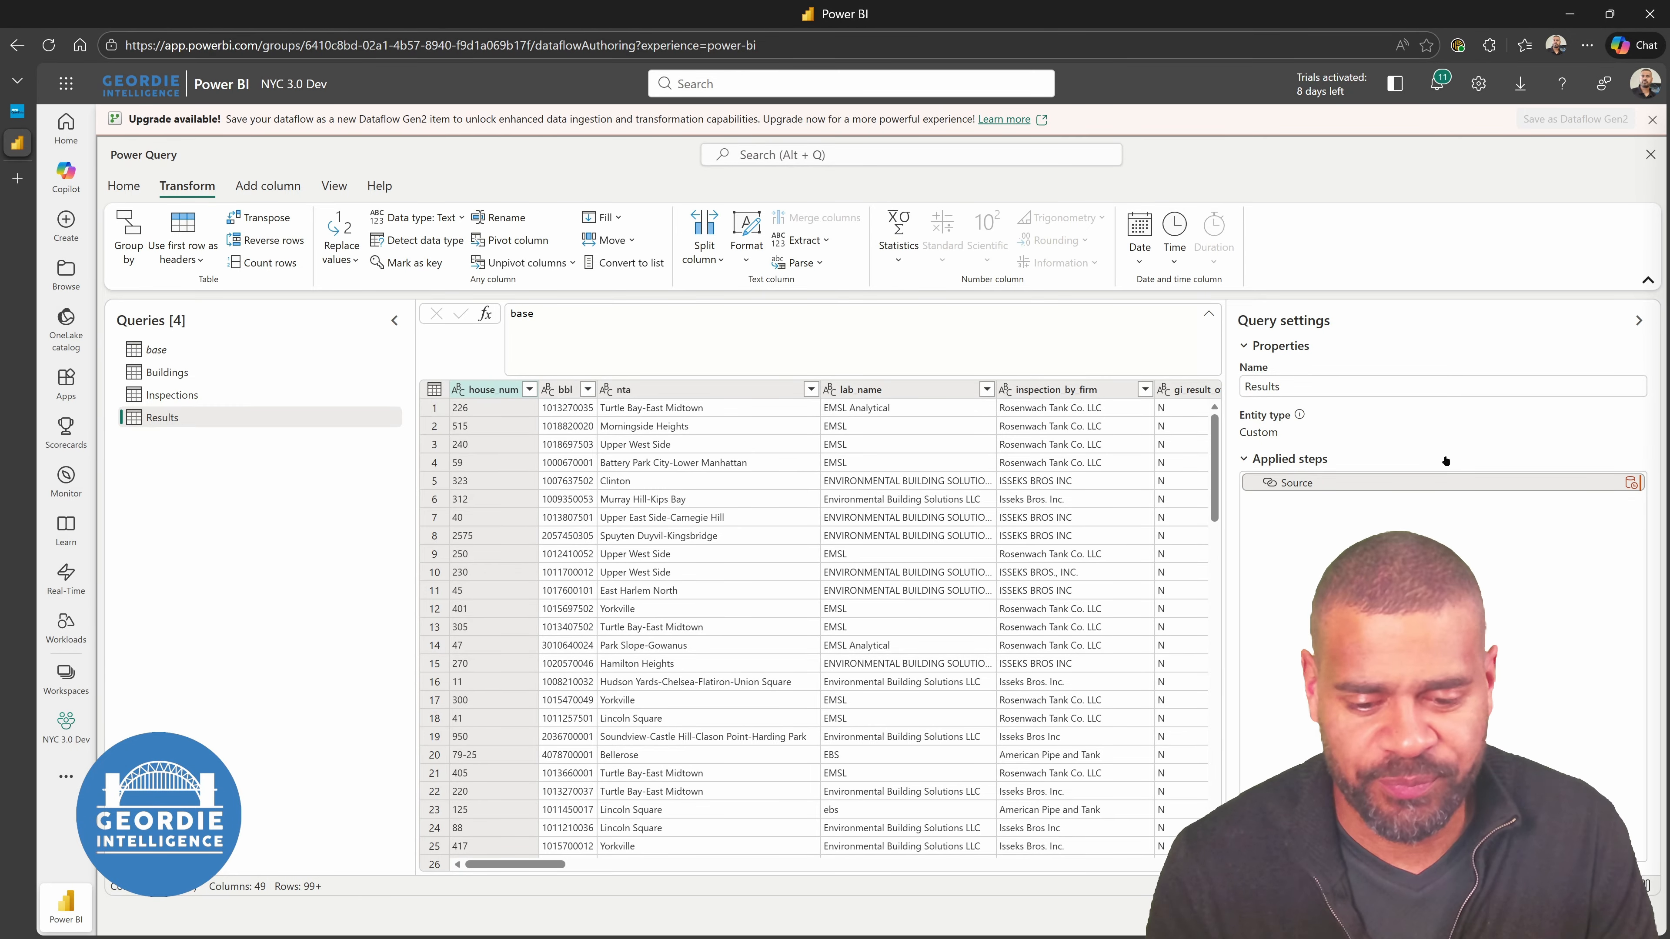
drag(516, 865, 1144, 865)
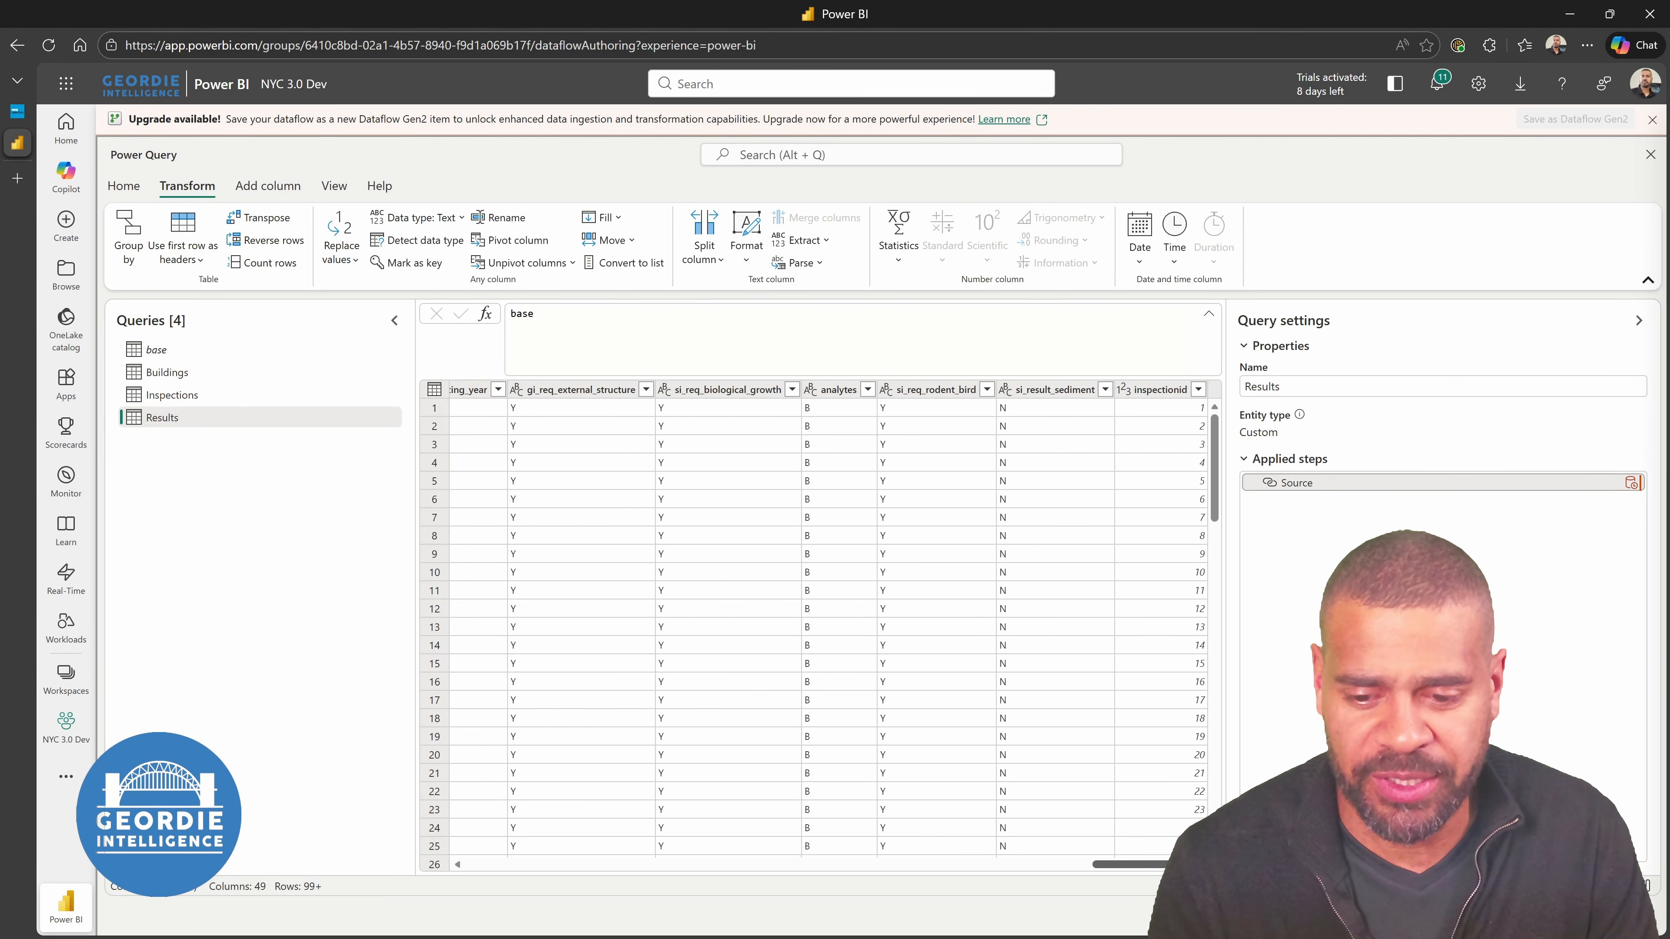
click(1164, 389)
ctrl+click(1052, 389)
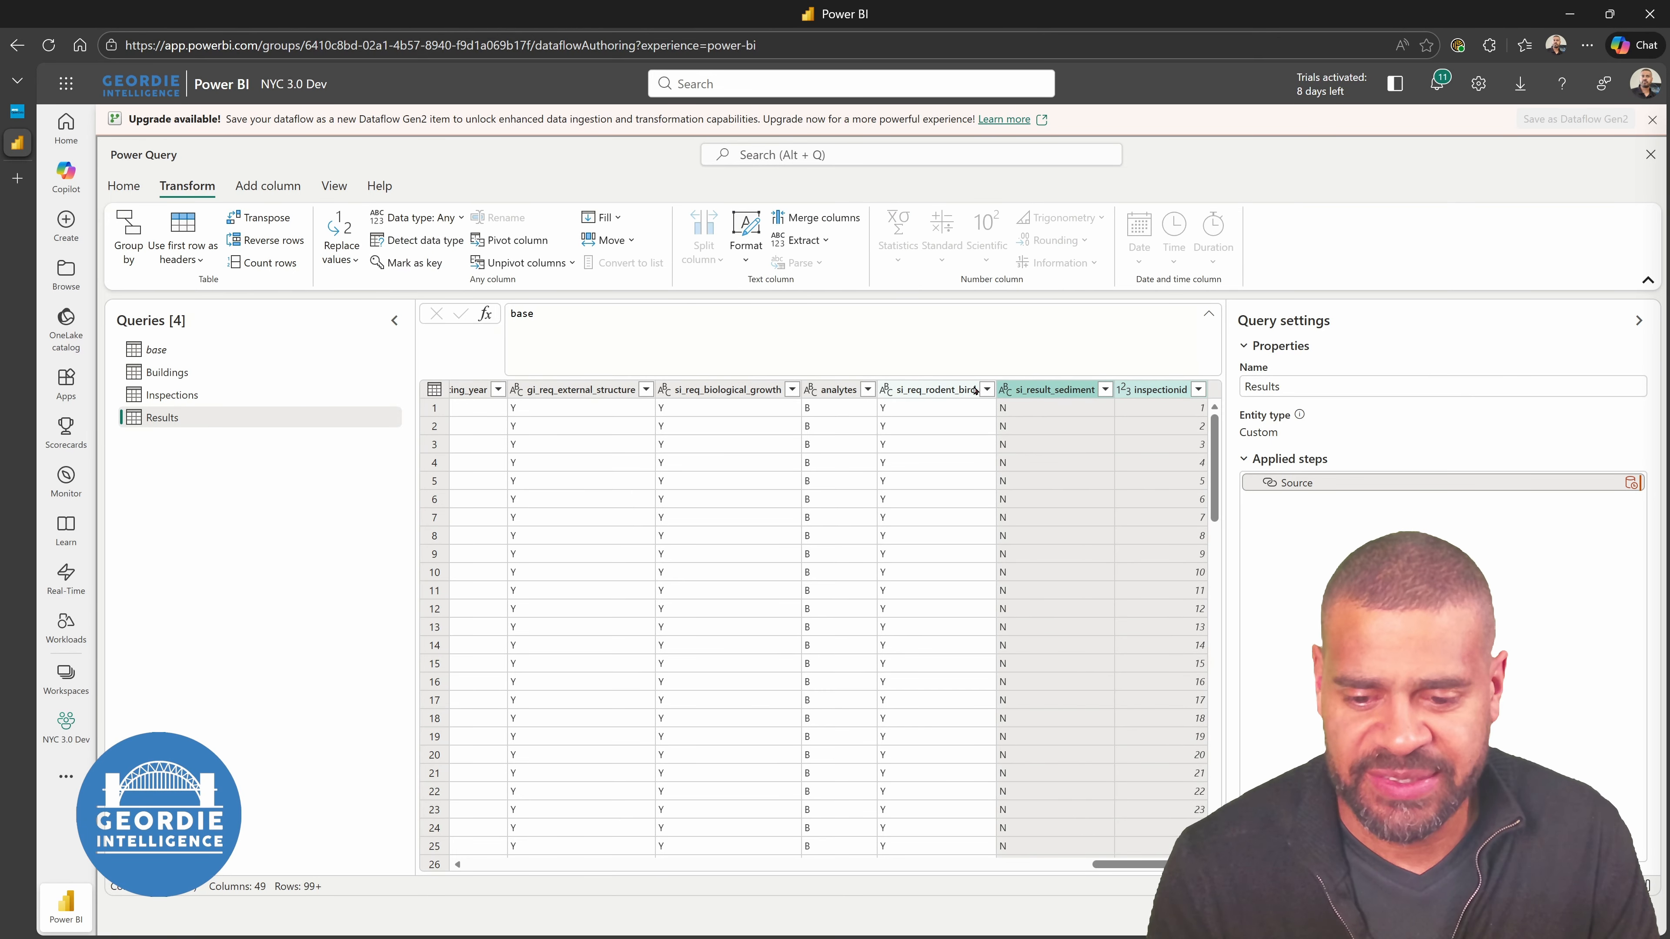
ctrl+click(949, 392)
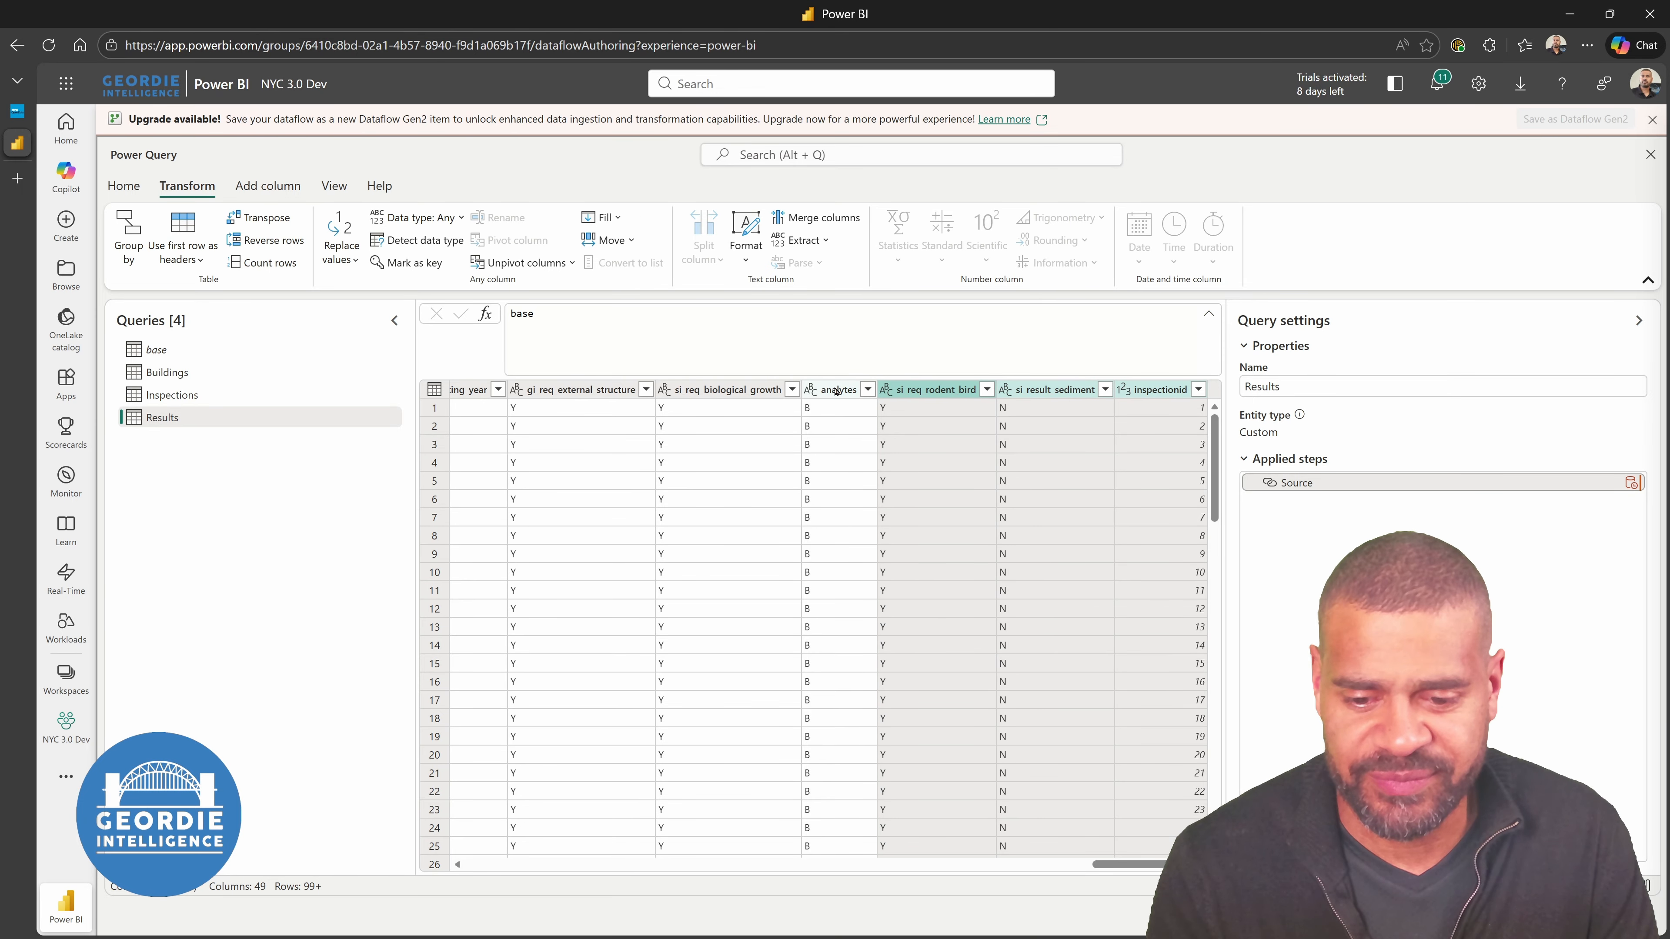
ctrl+click(836, 391)
ctrl+click(743, 389)
ctrl+click(585, 390)
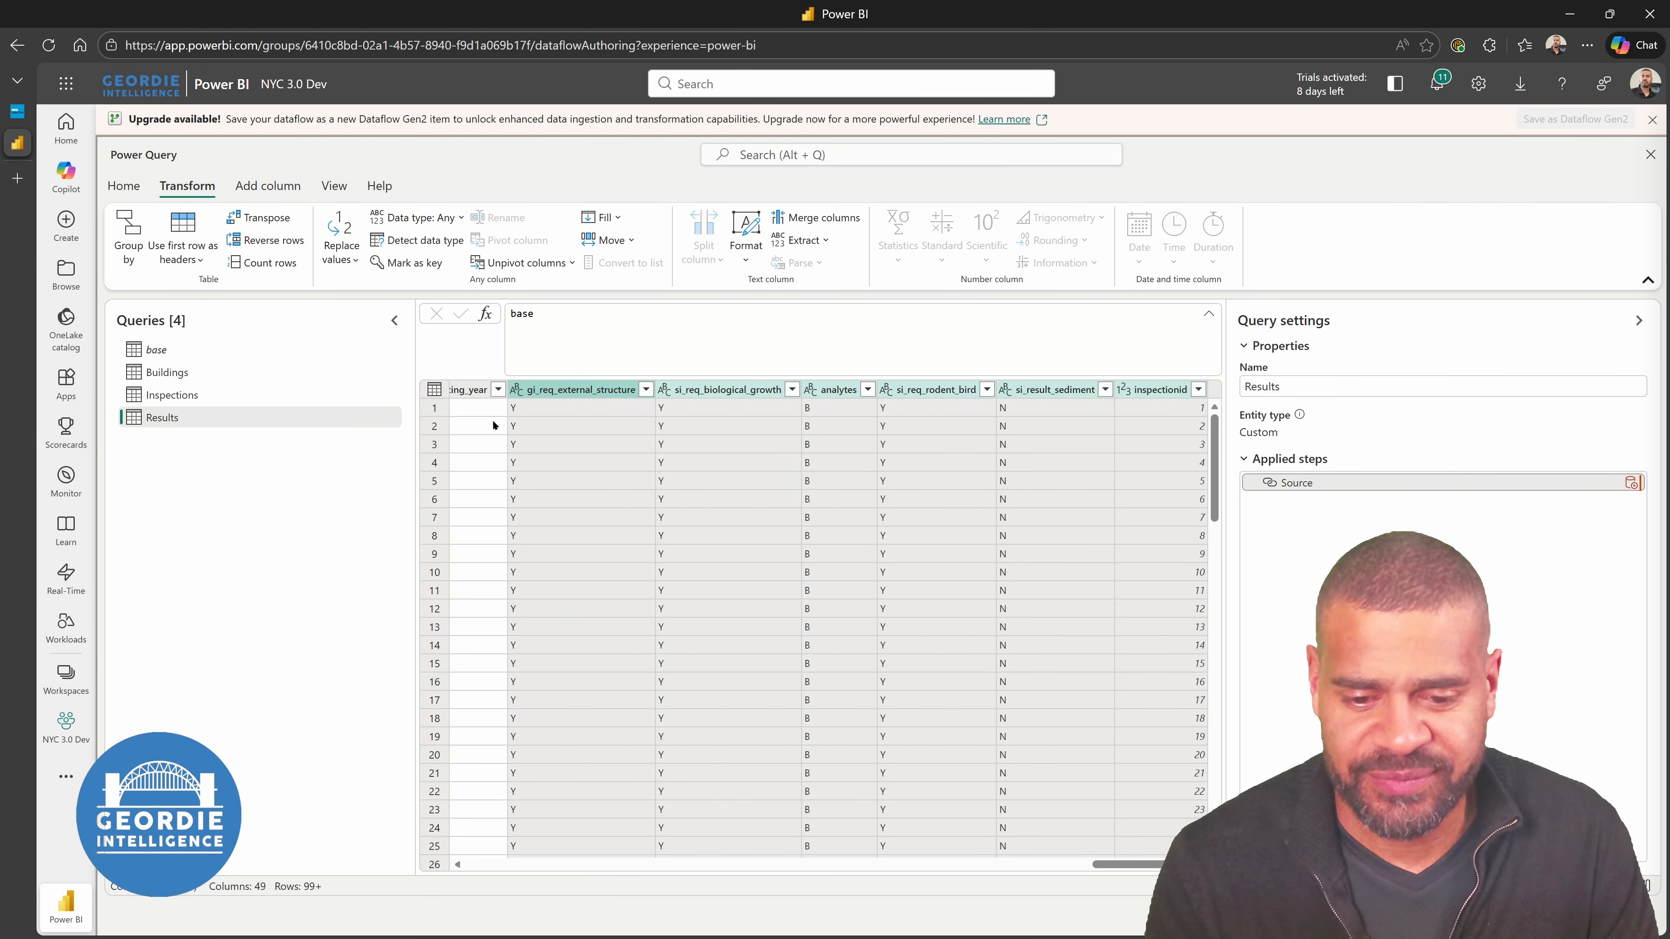
drag(1124, 874, 1065, 865)
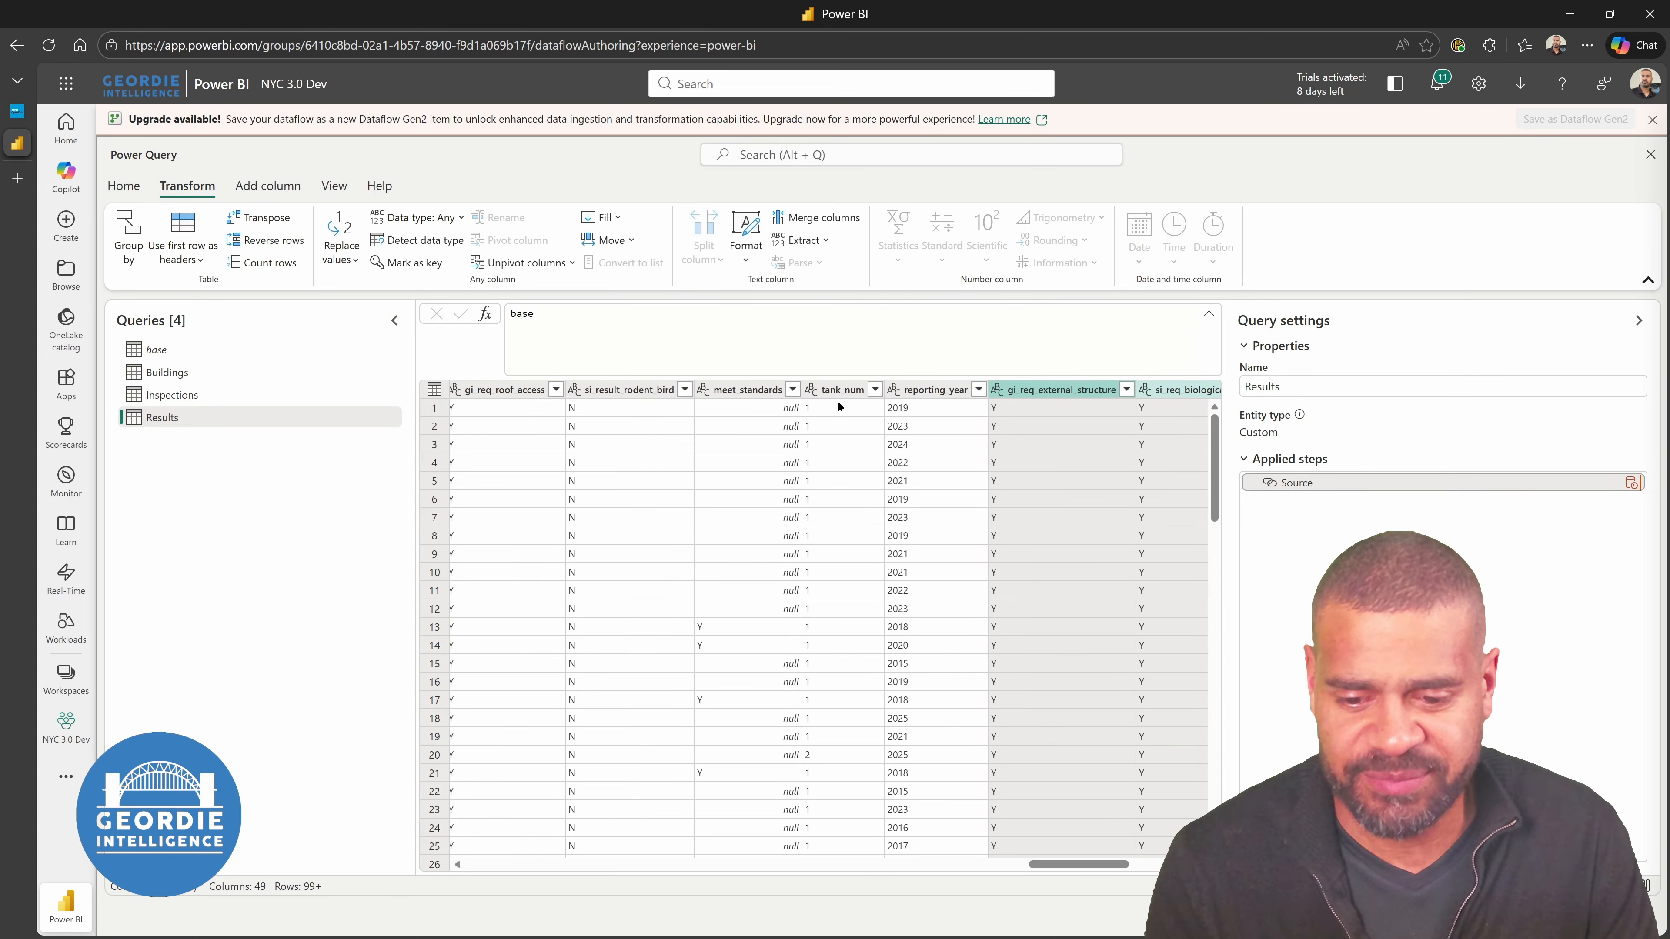
drag(1068, 855, 1060, 864)
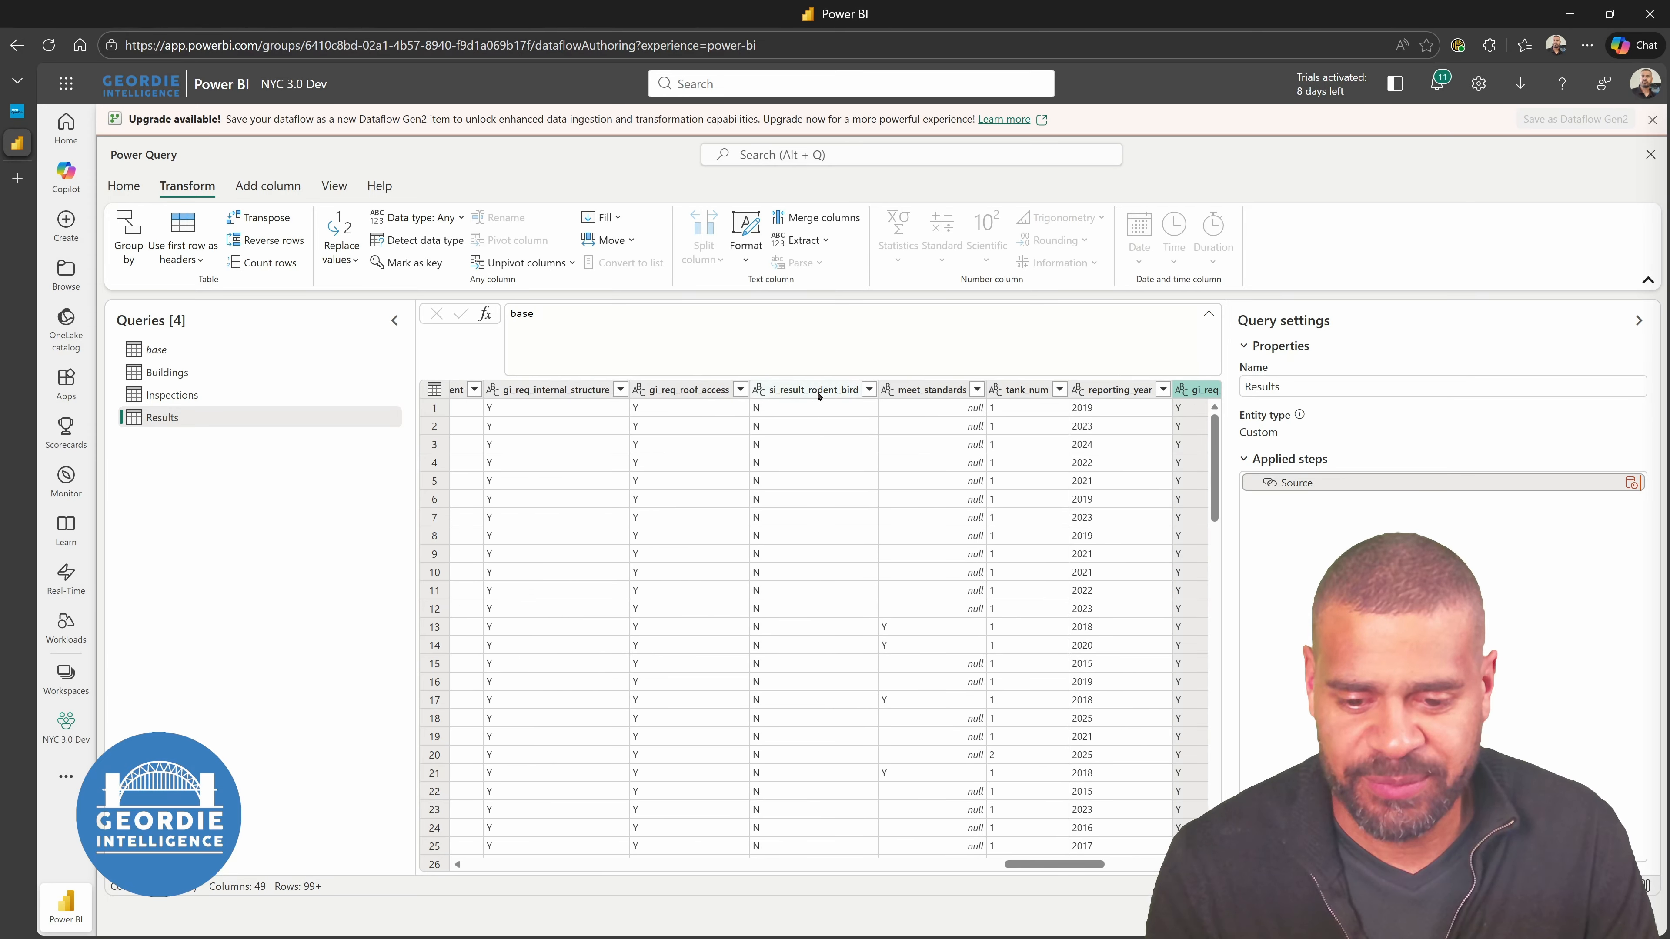
click(563, 404)
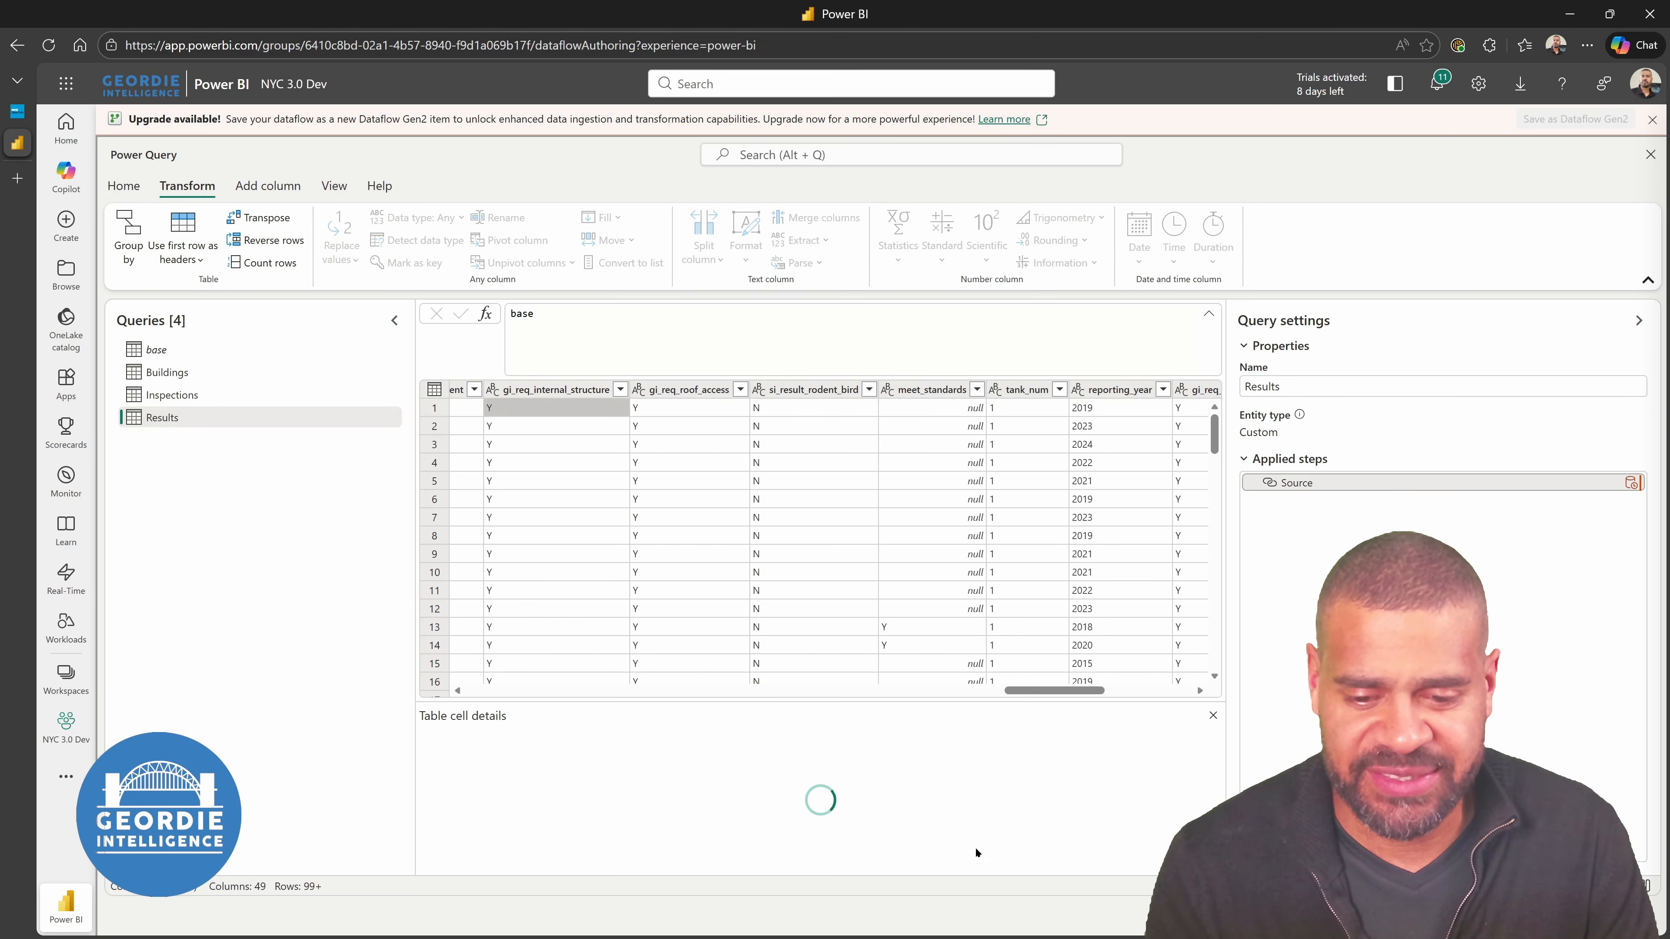
In Results, keep only inspectionid, inspection_performed, analytes and the gi_ and si_ requirement and result columns; remove the other columns
drag(1072, 690, 1159, 690)
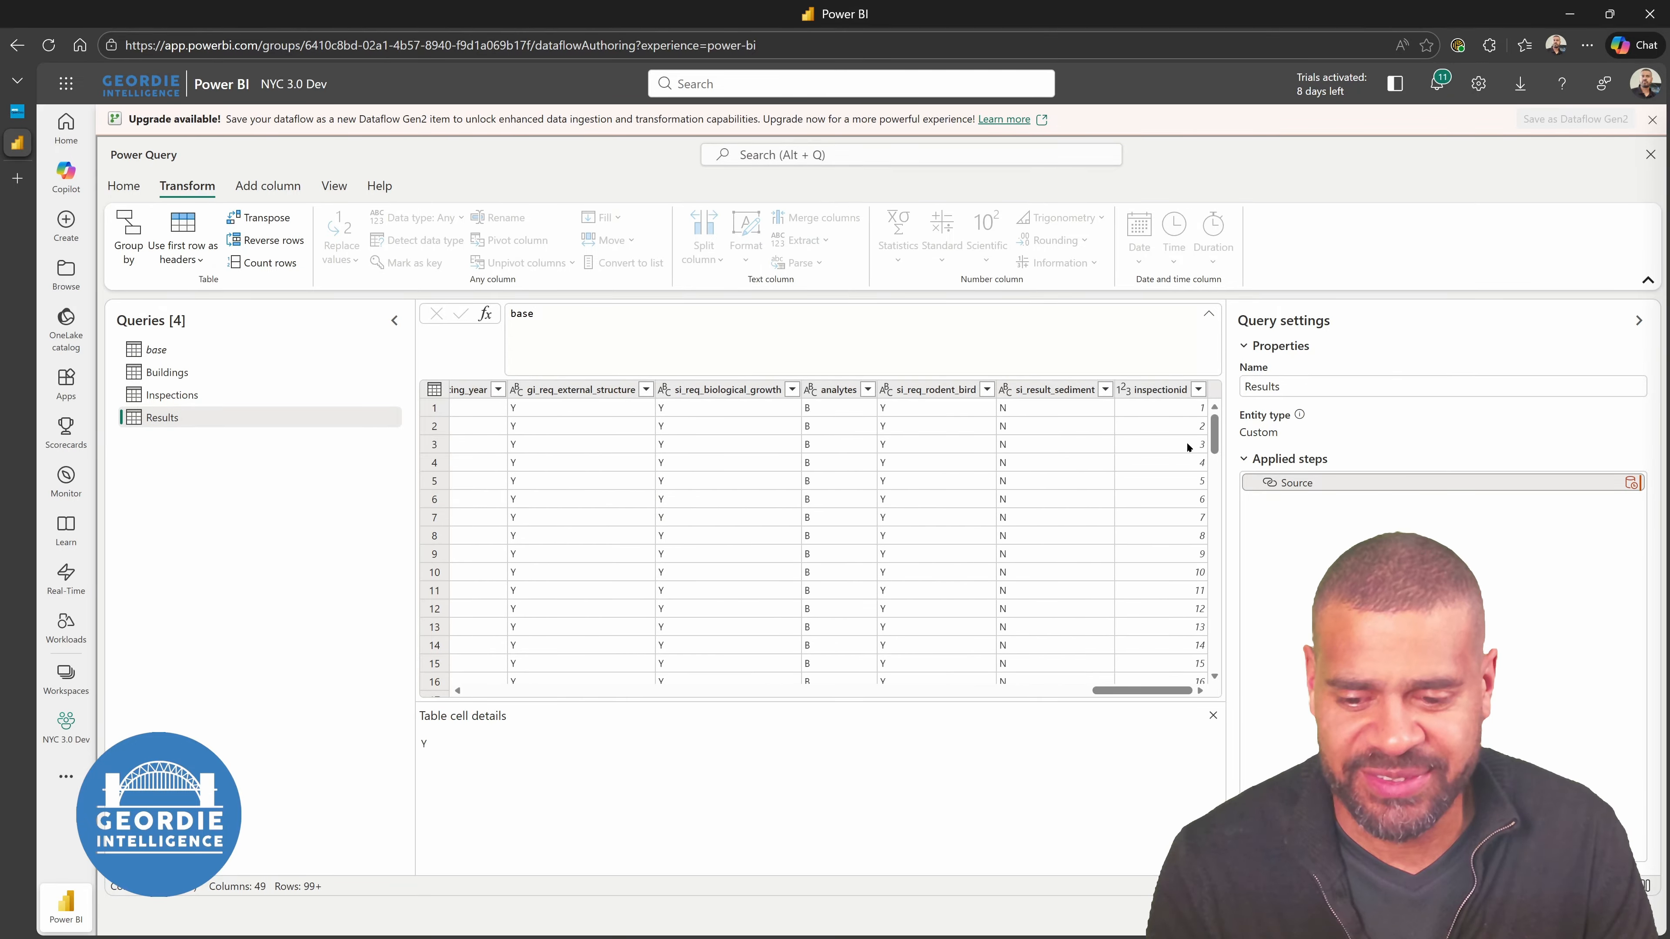
click(1159, 389)
ctrl+click(1057, 389)
ctrl+click(933, 389)
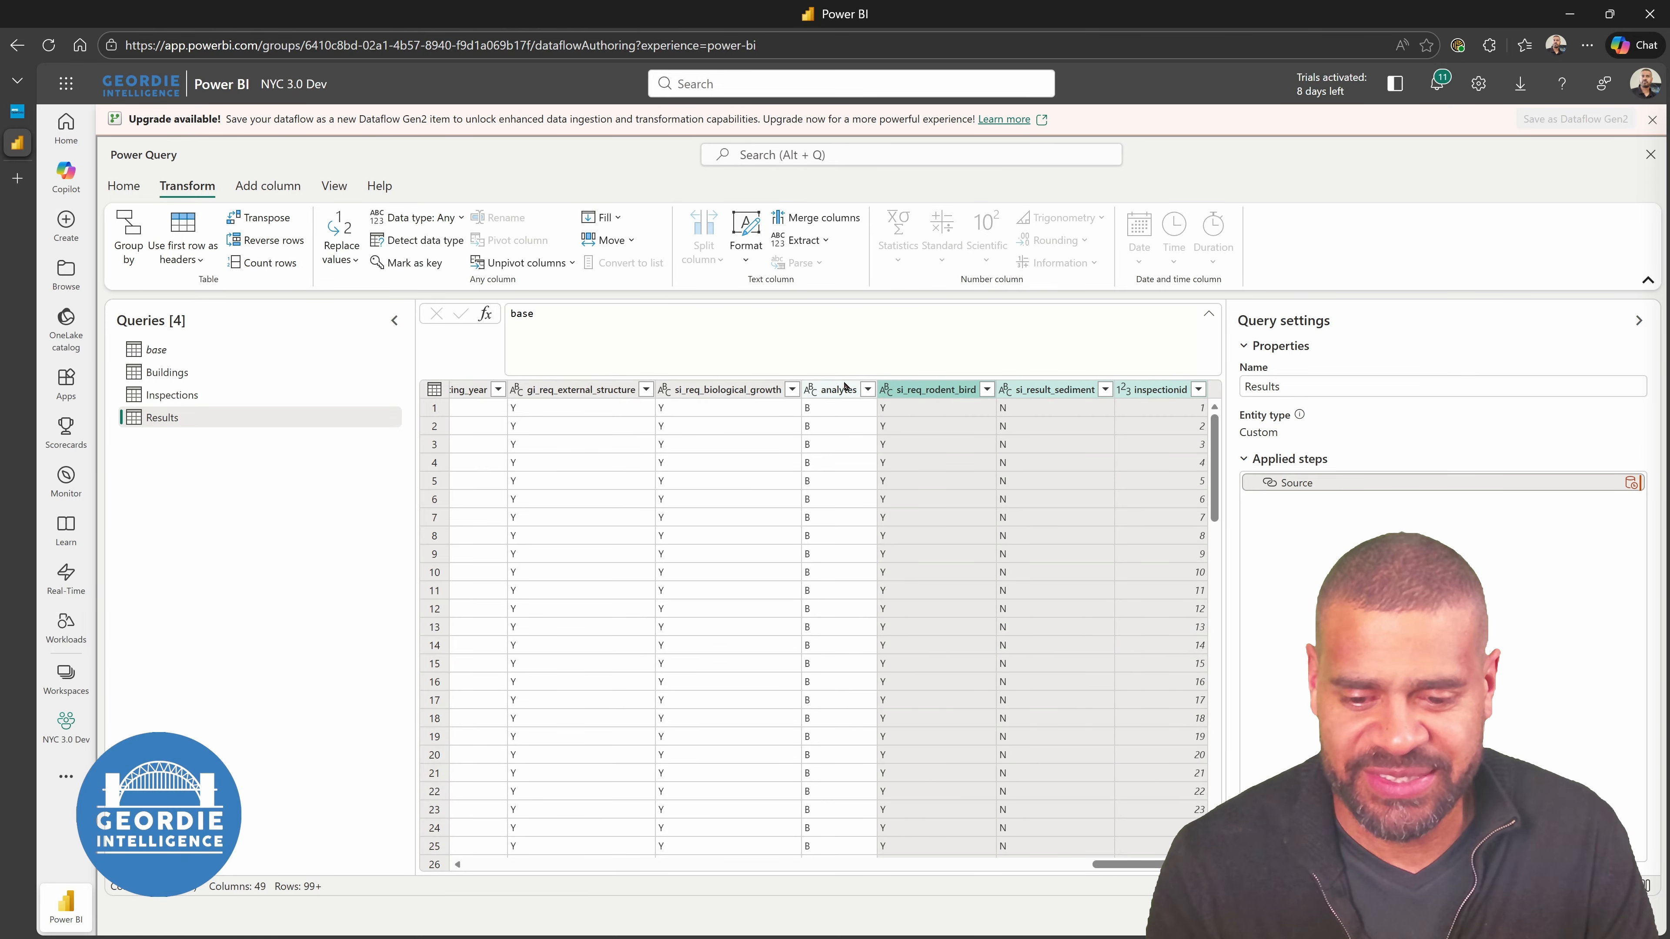
ctrl+click(844, 389)
ctrl+click(724, 389)
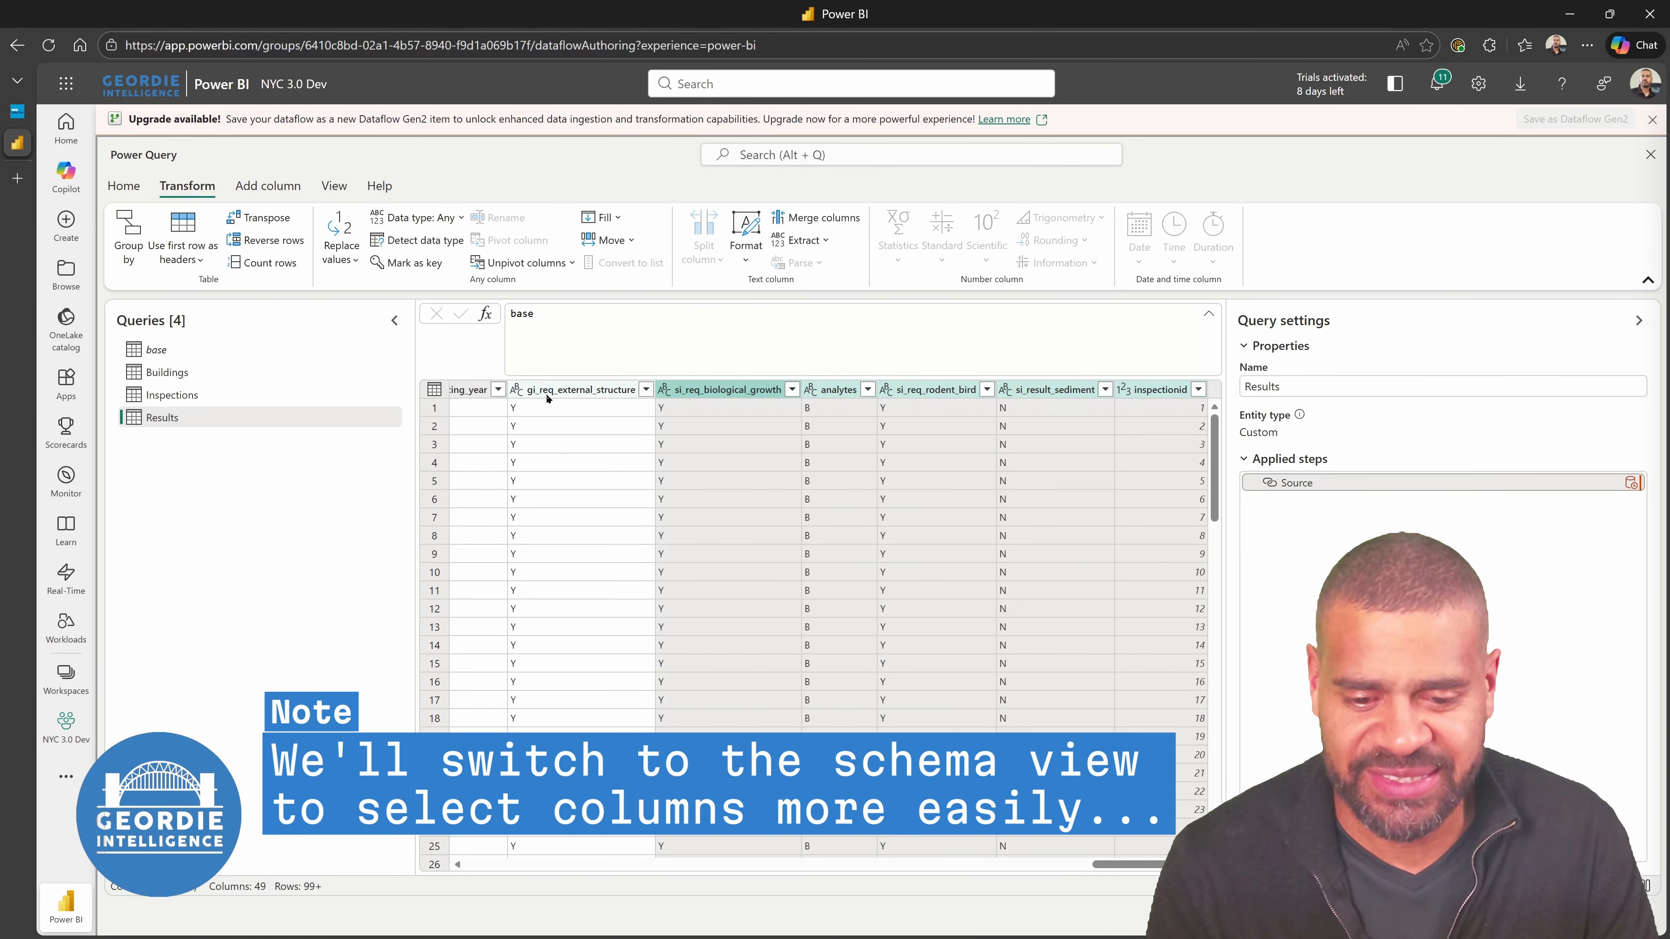
ctrl+click(578, 389)
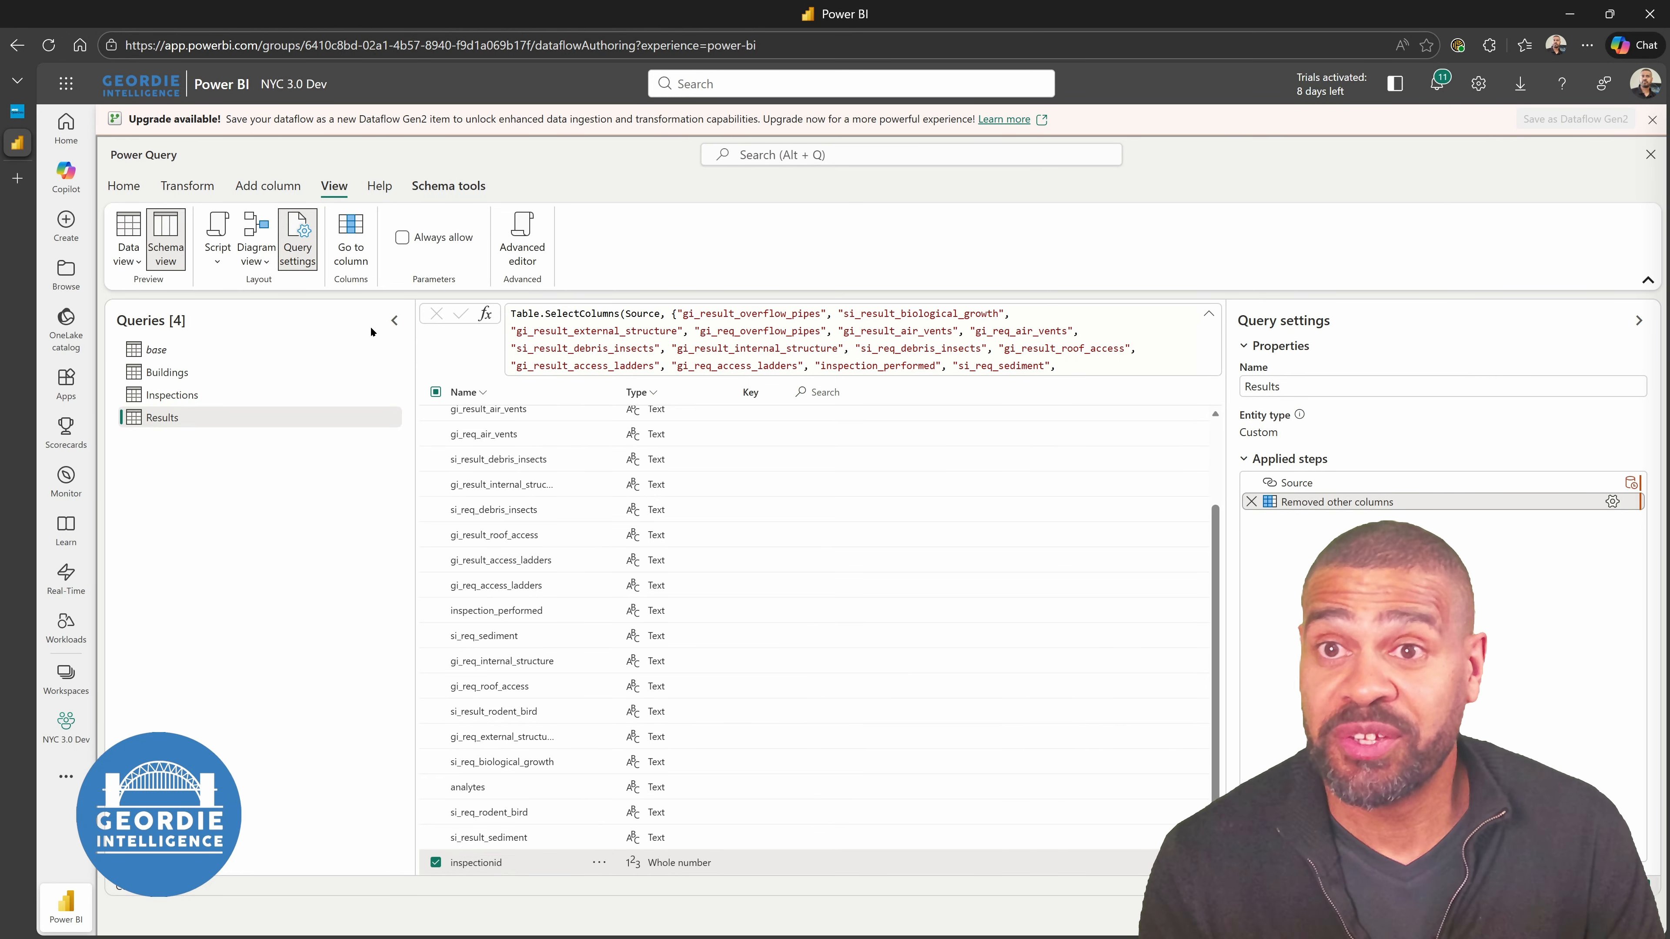
Return Results to the data view and unpivot all of its columns except inspectionid
click(144, 224)
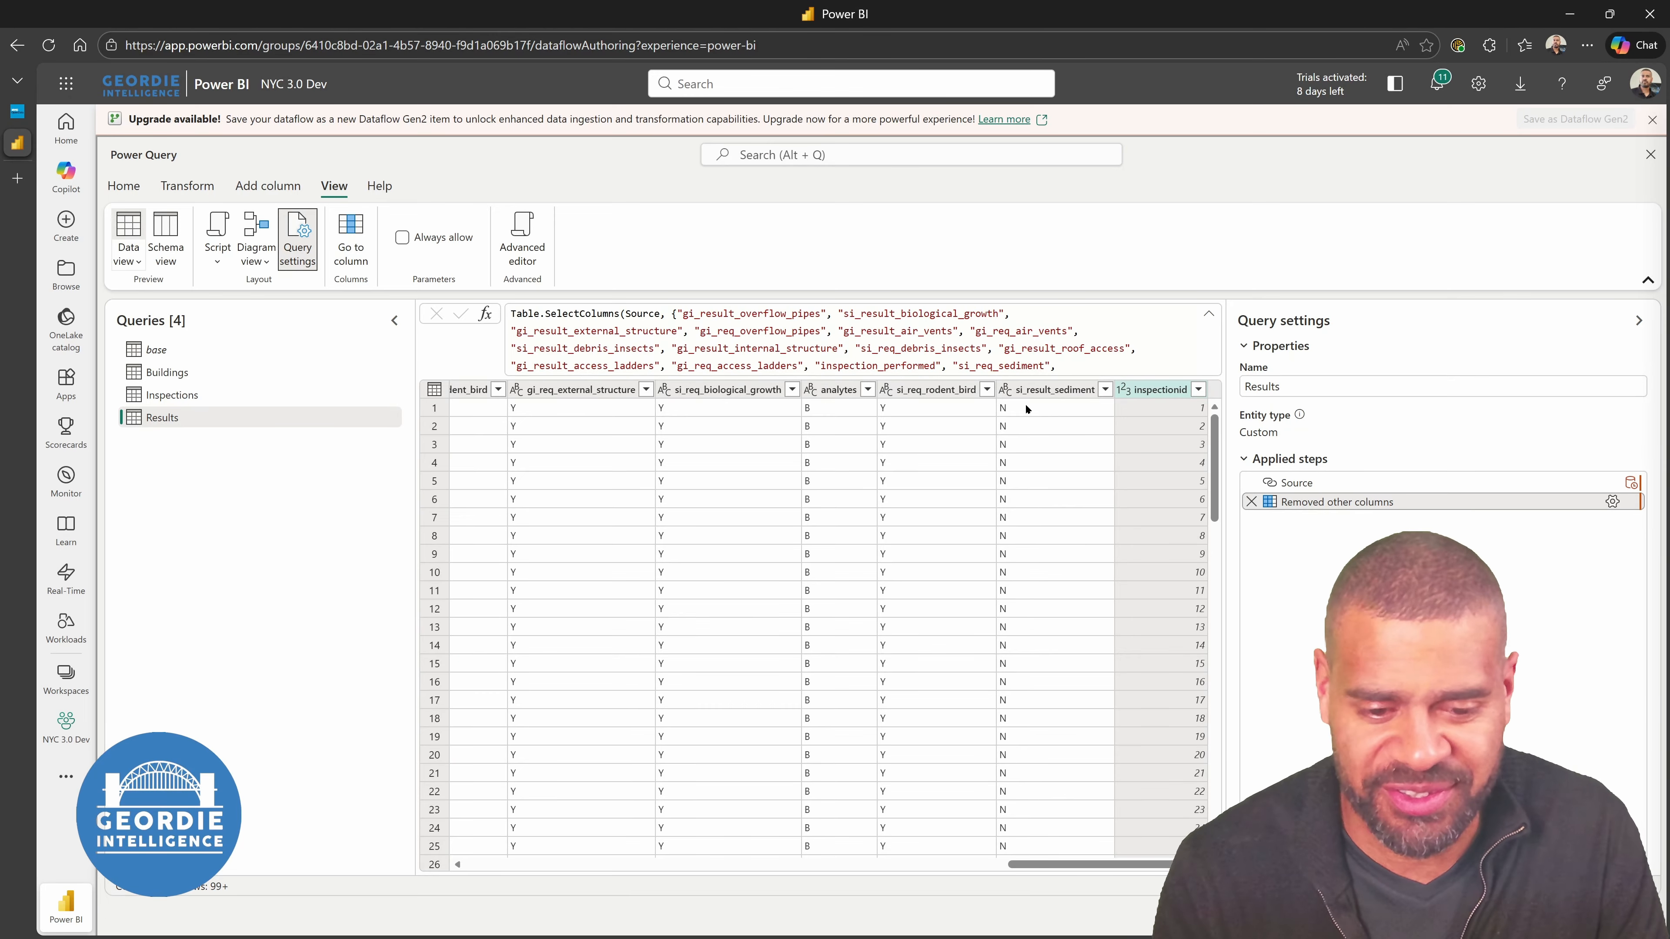
right_click(1152, 390)
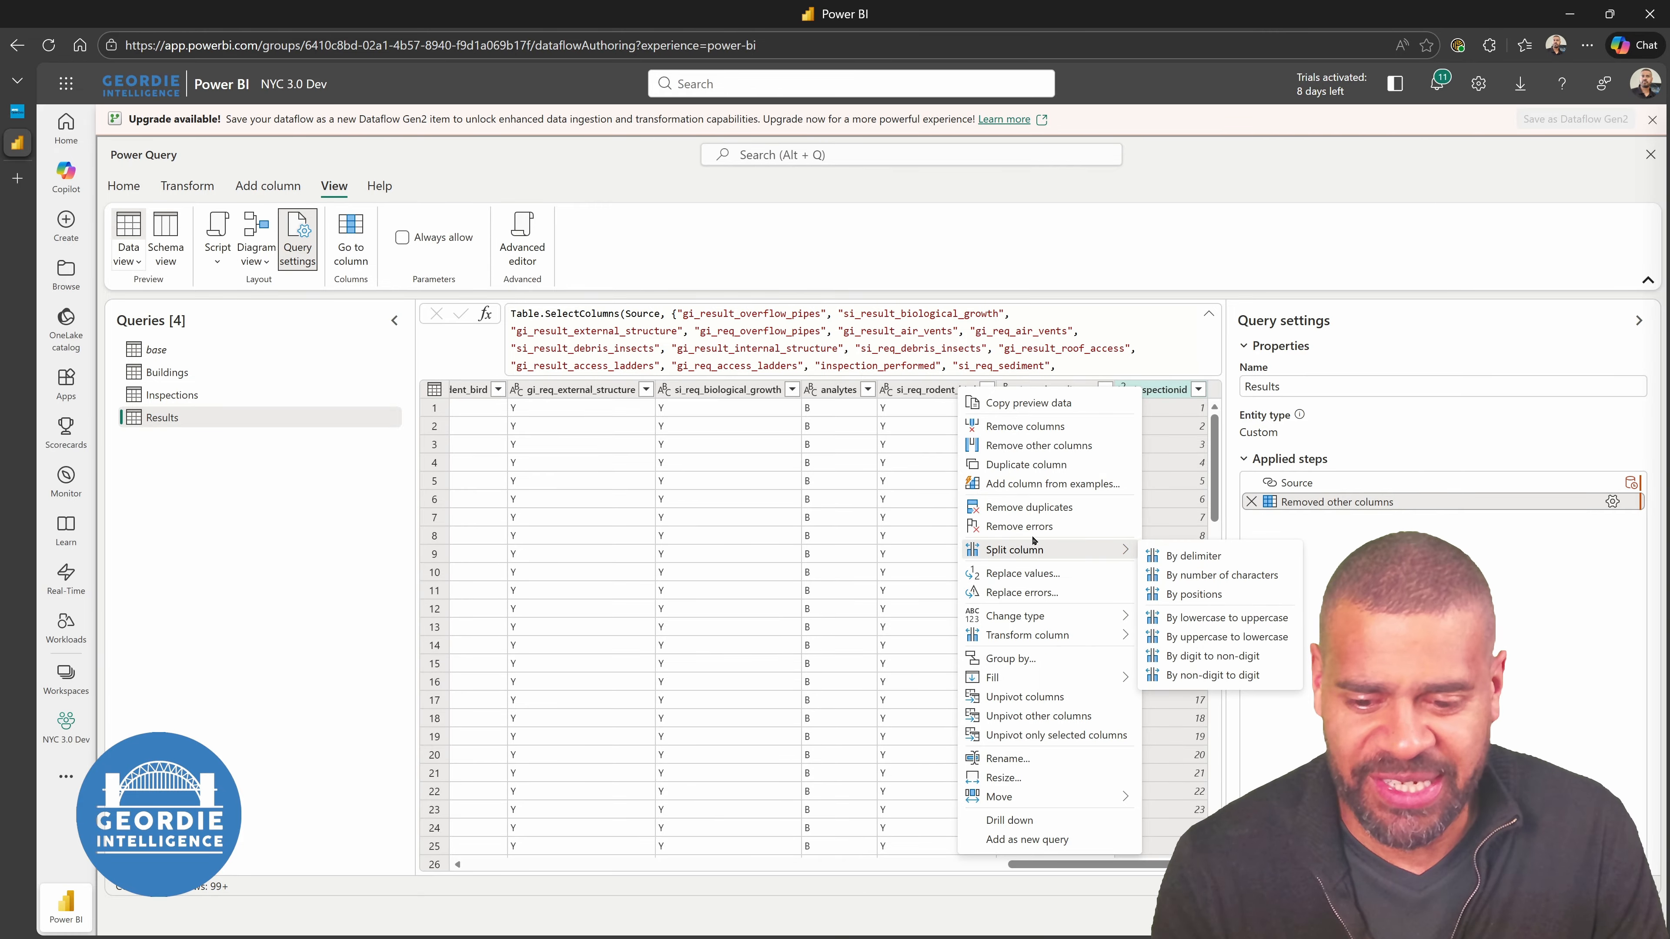
click(1045, 717)
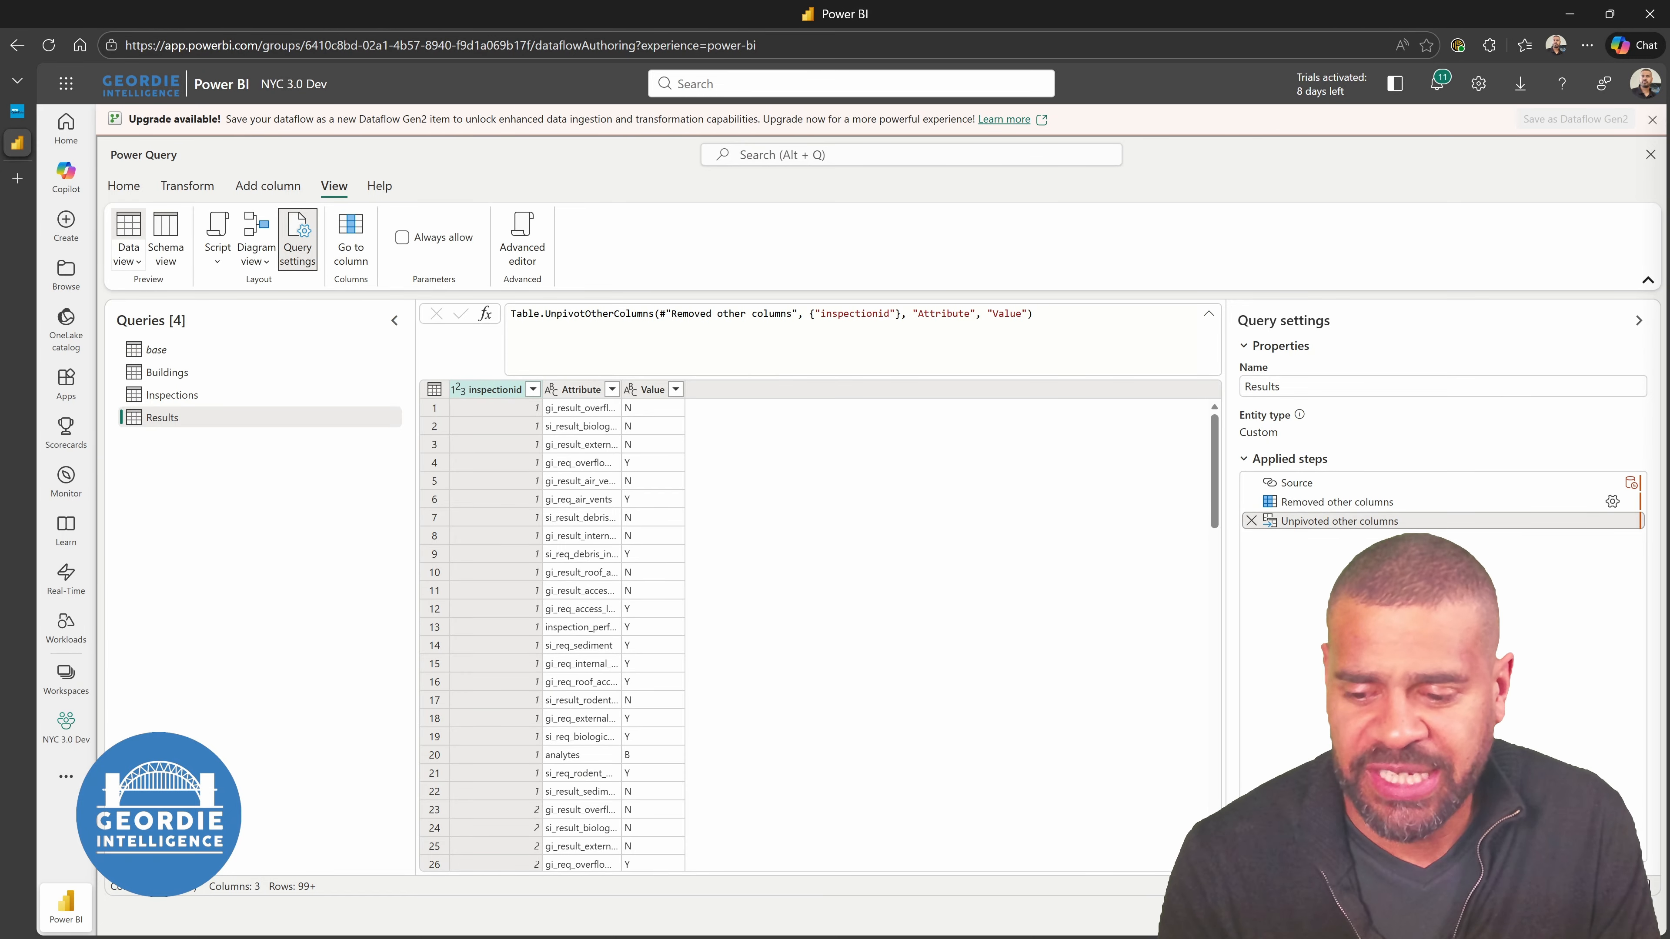
Finish editing the queries and save the dataflow under the name NYC_Water_3.0
click(1609, 915)
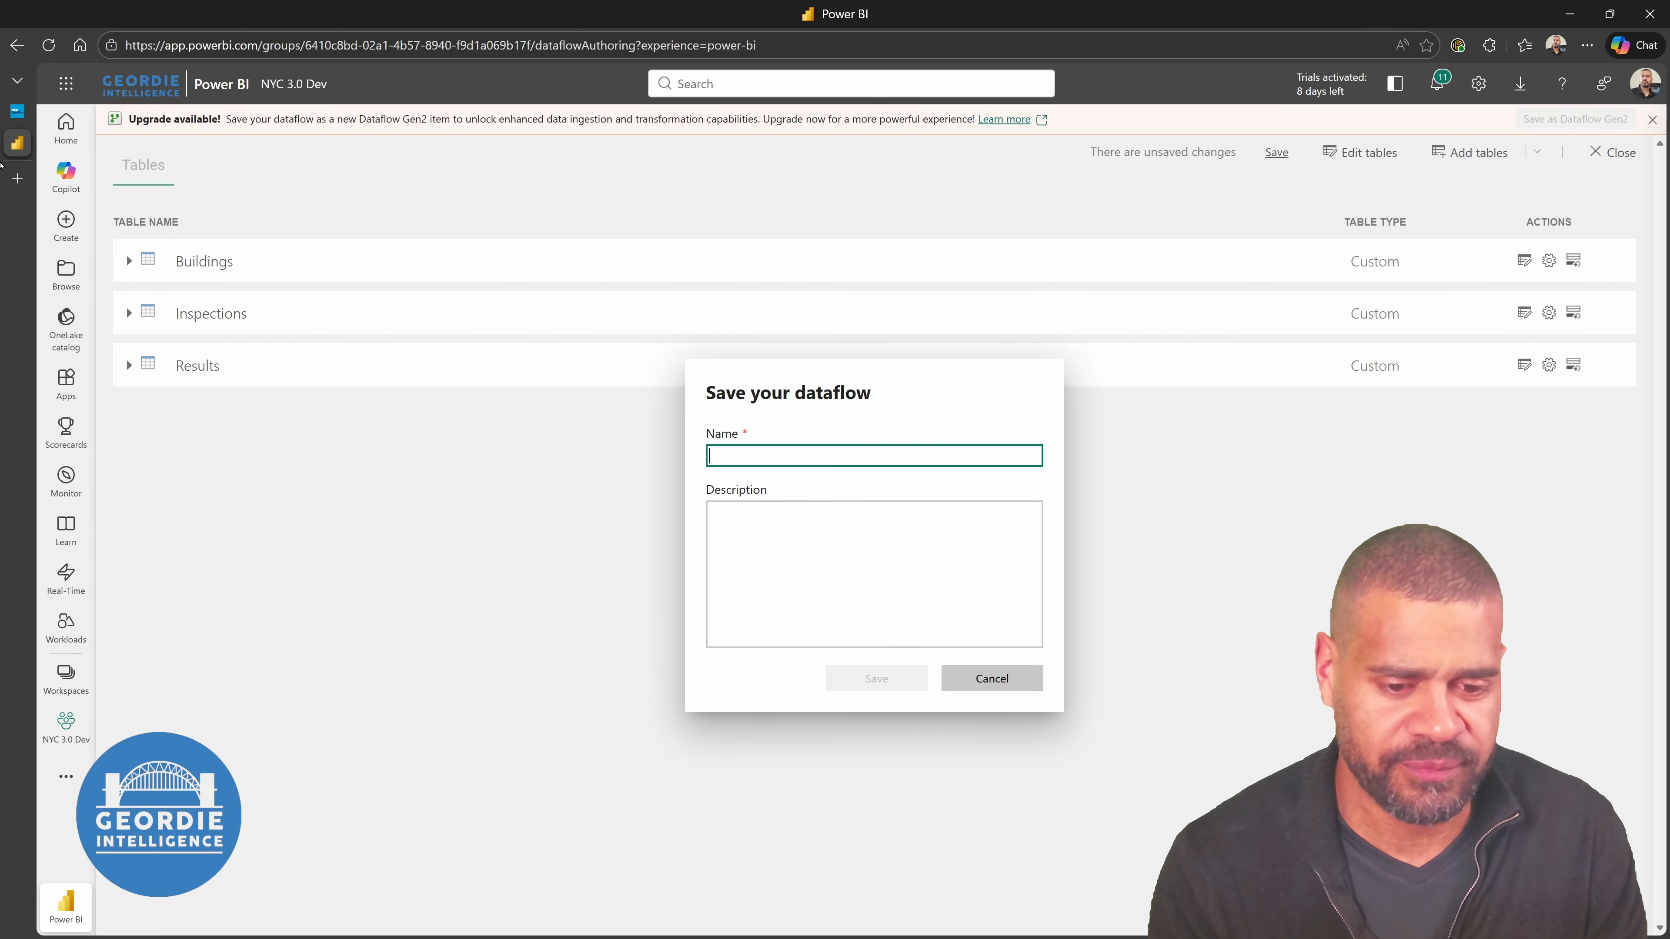
text(N)
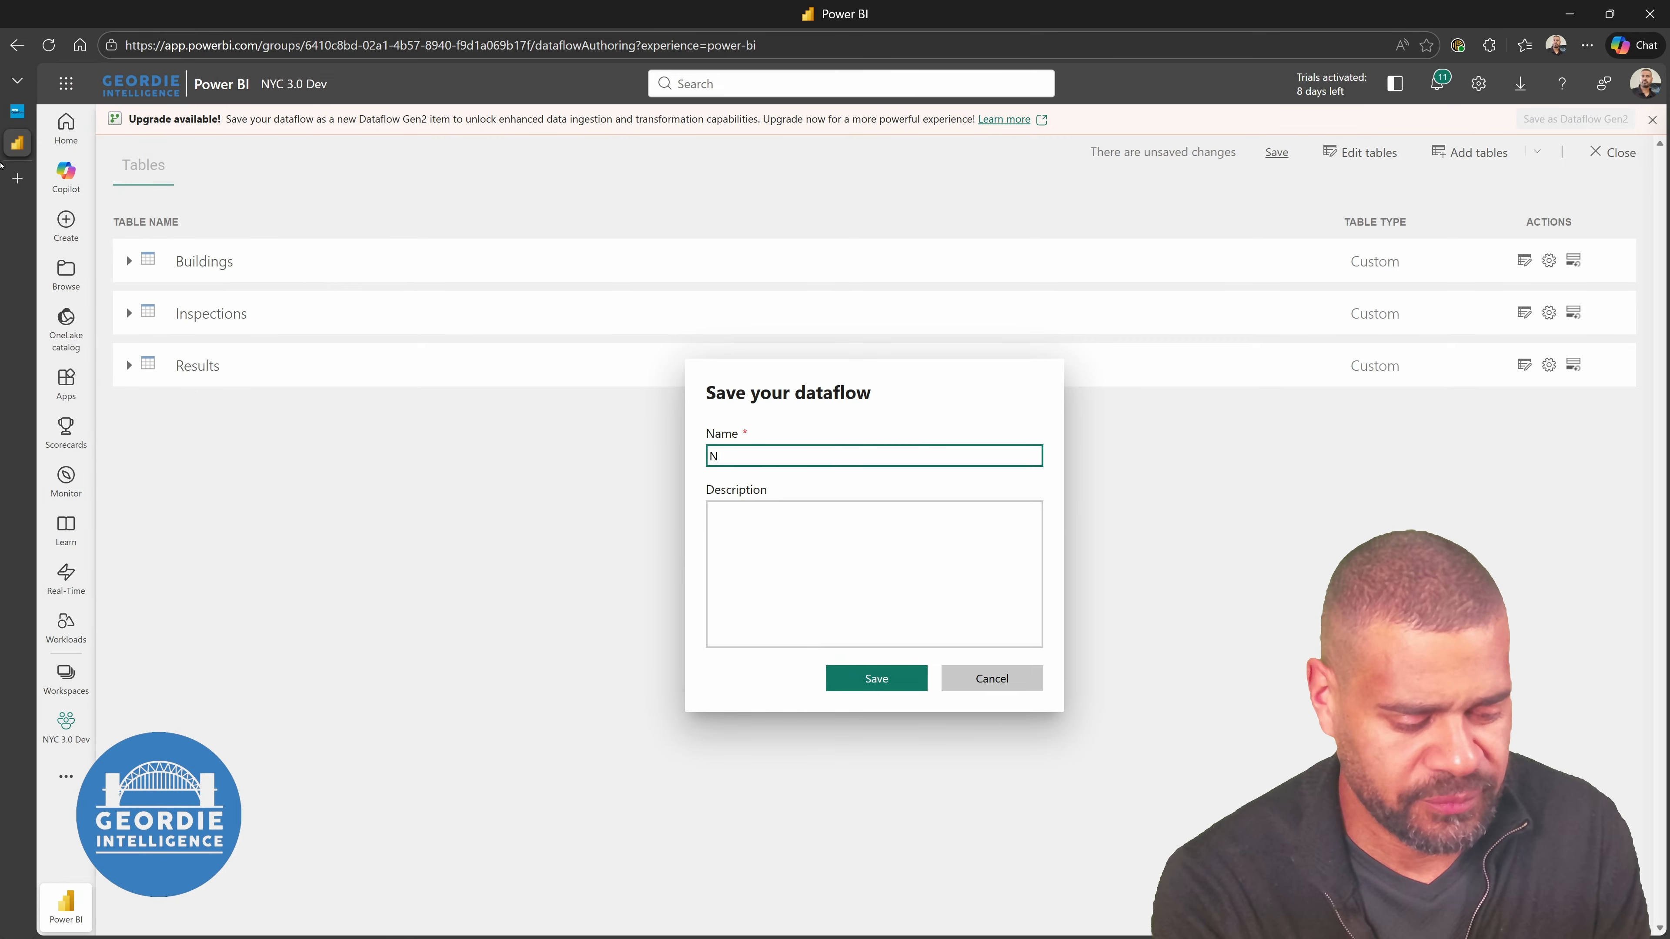
text(yC)
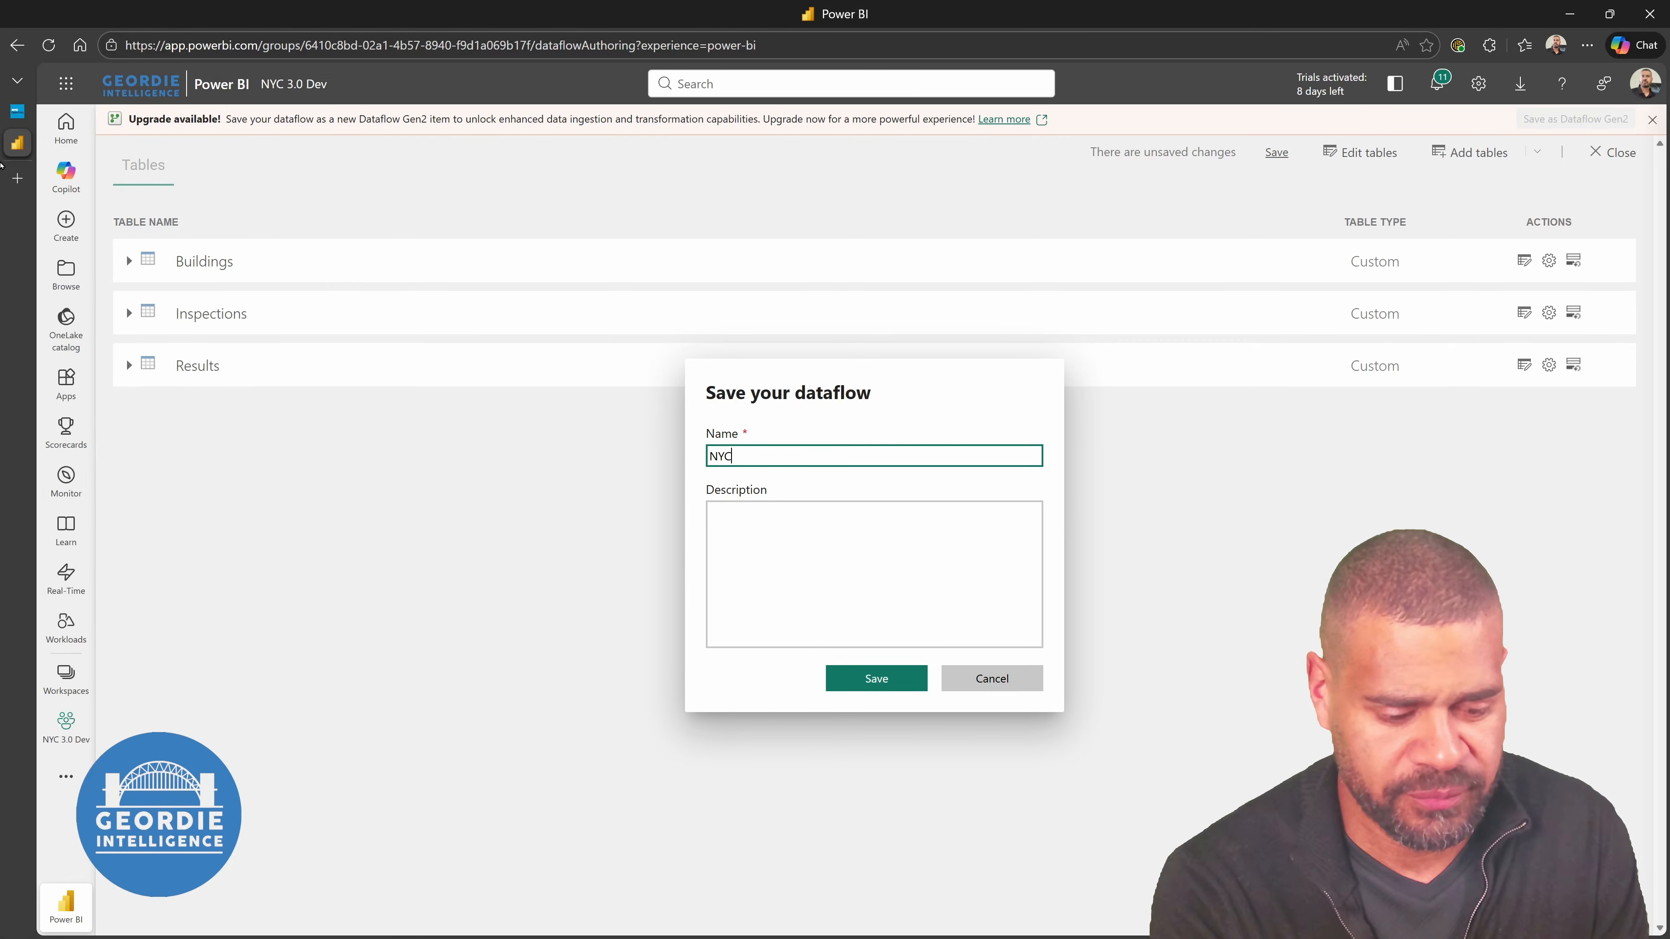
text(_WA)
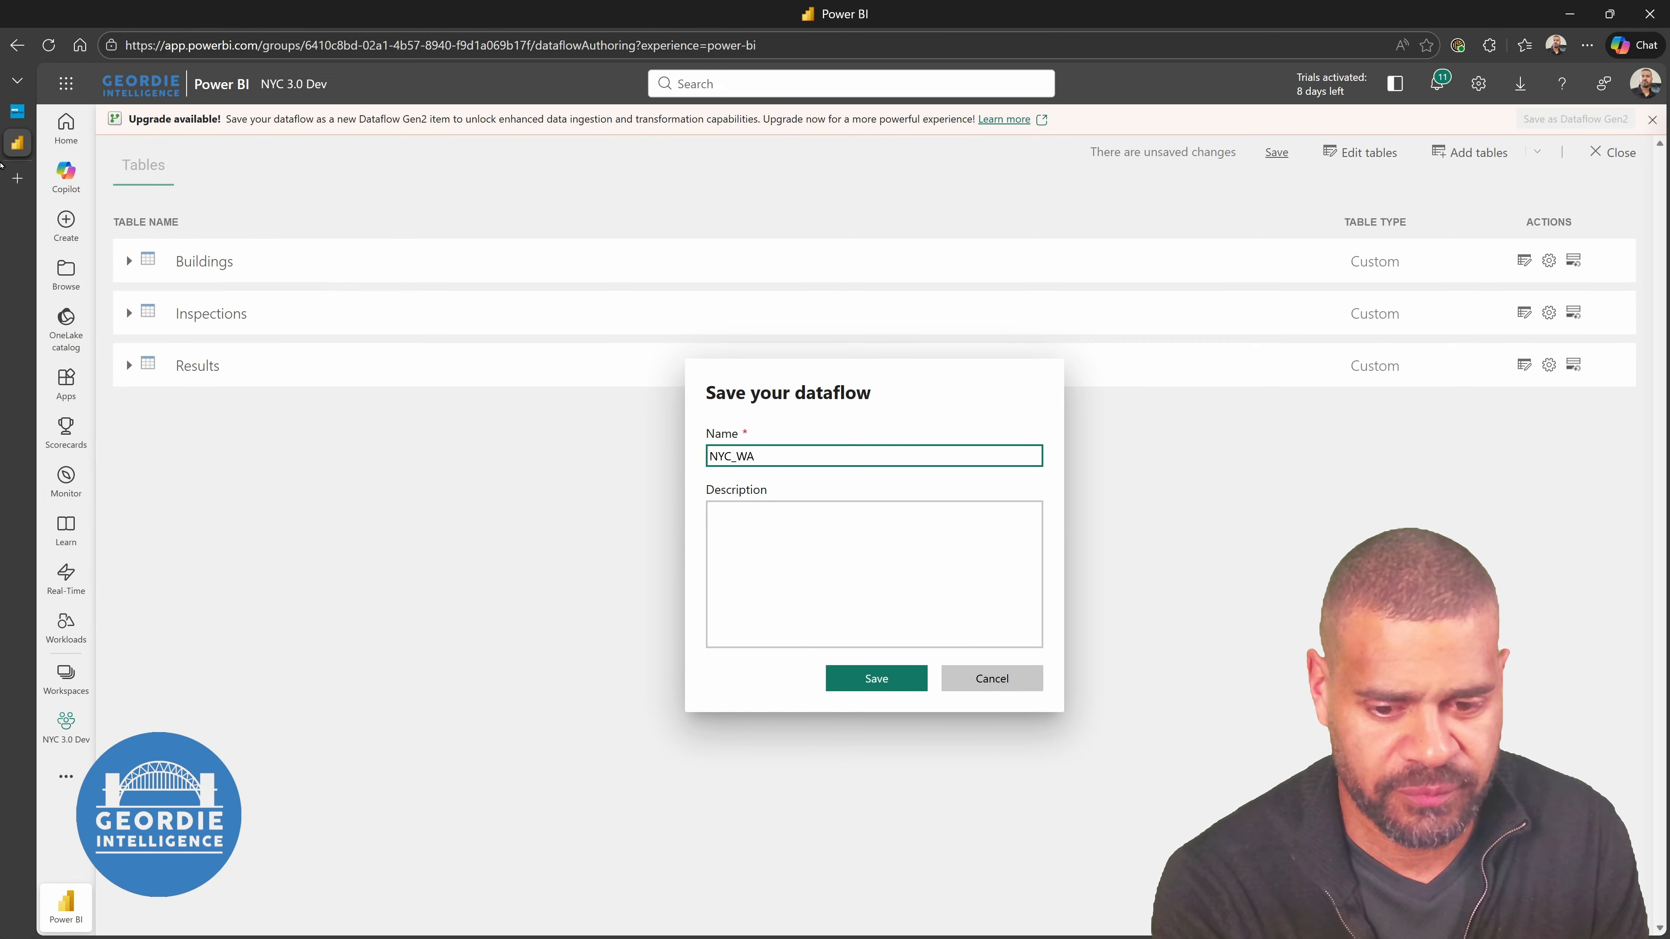
key(BackSpace)
text(ater_)
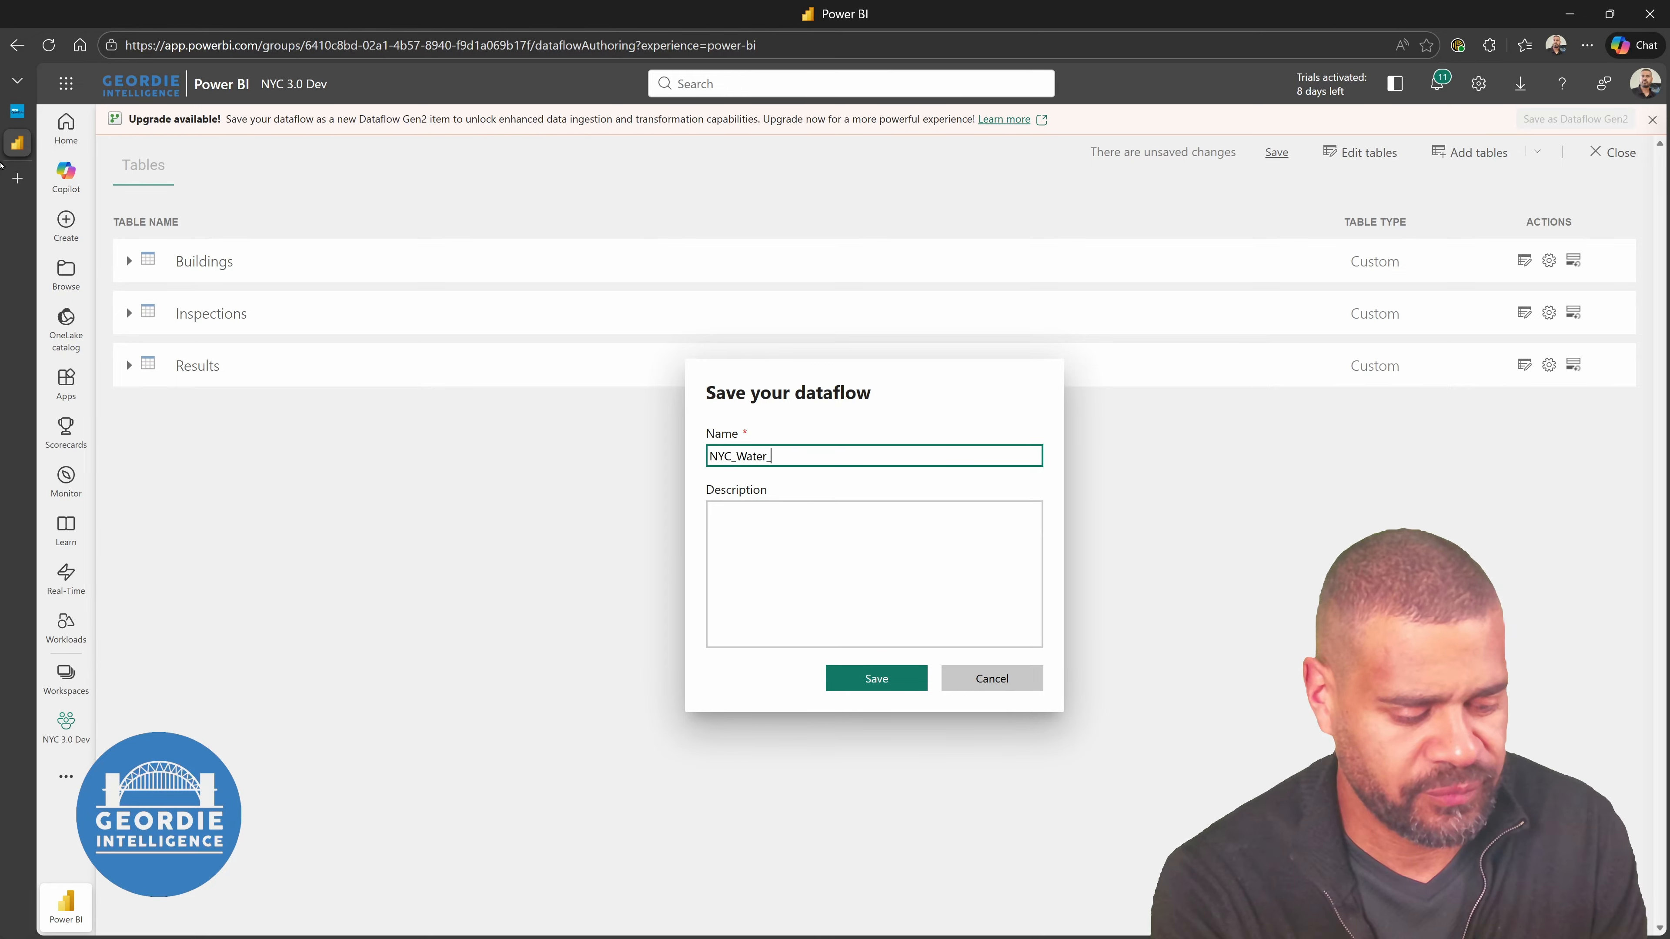
text(3)
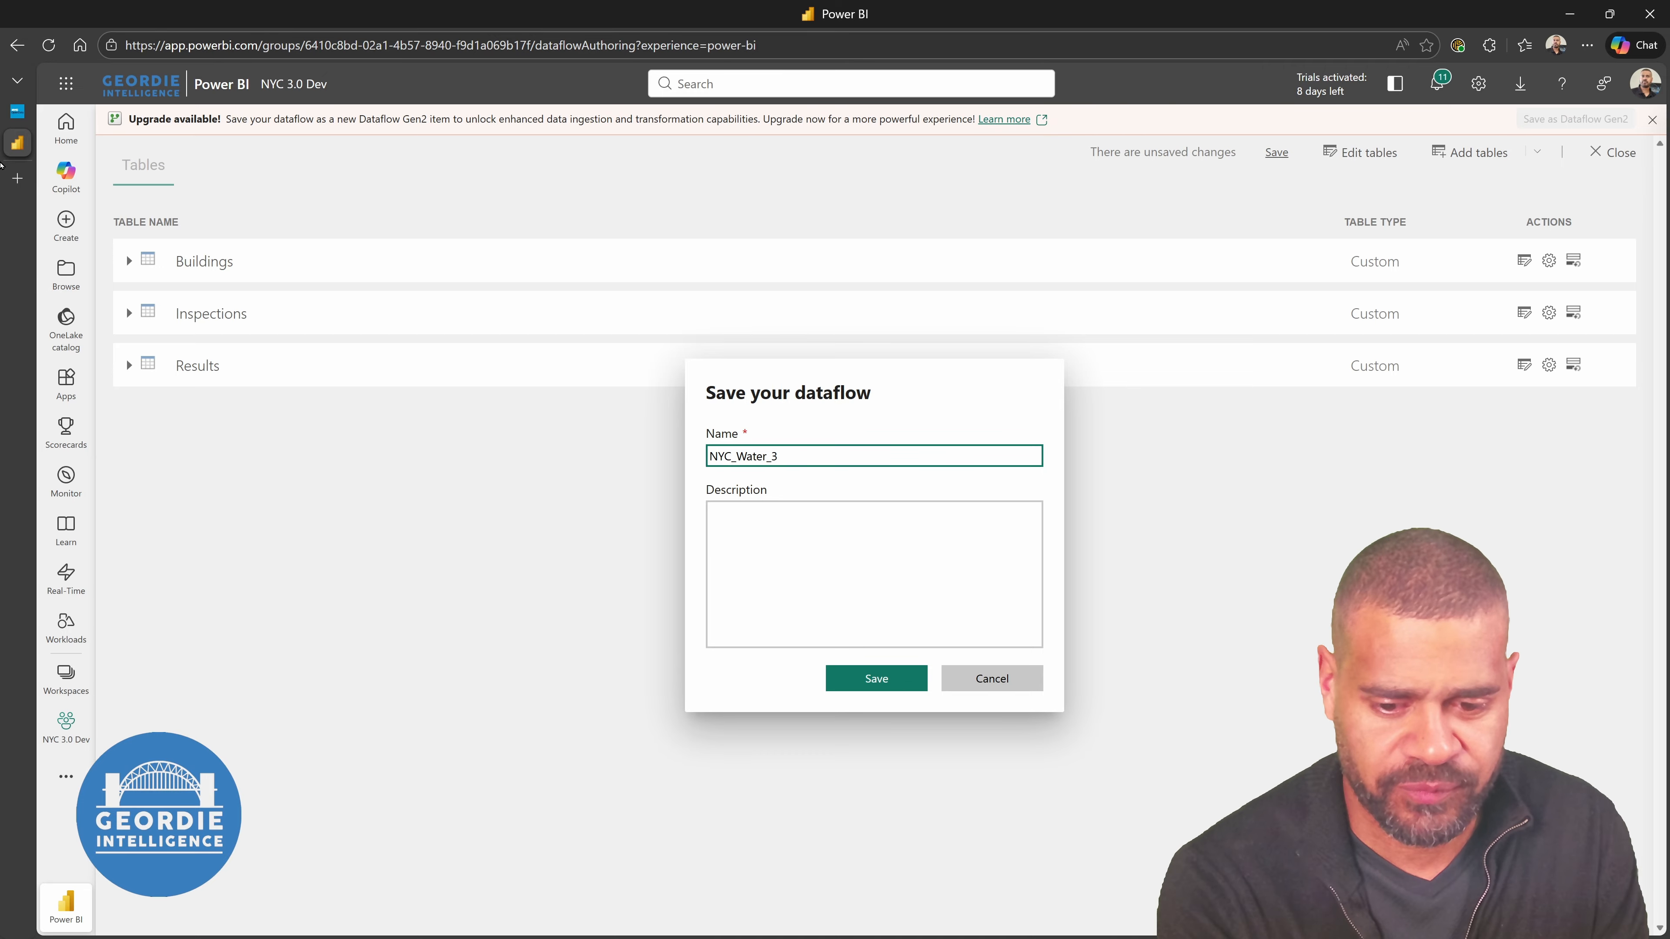
text(,0.0)
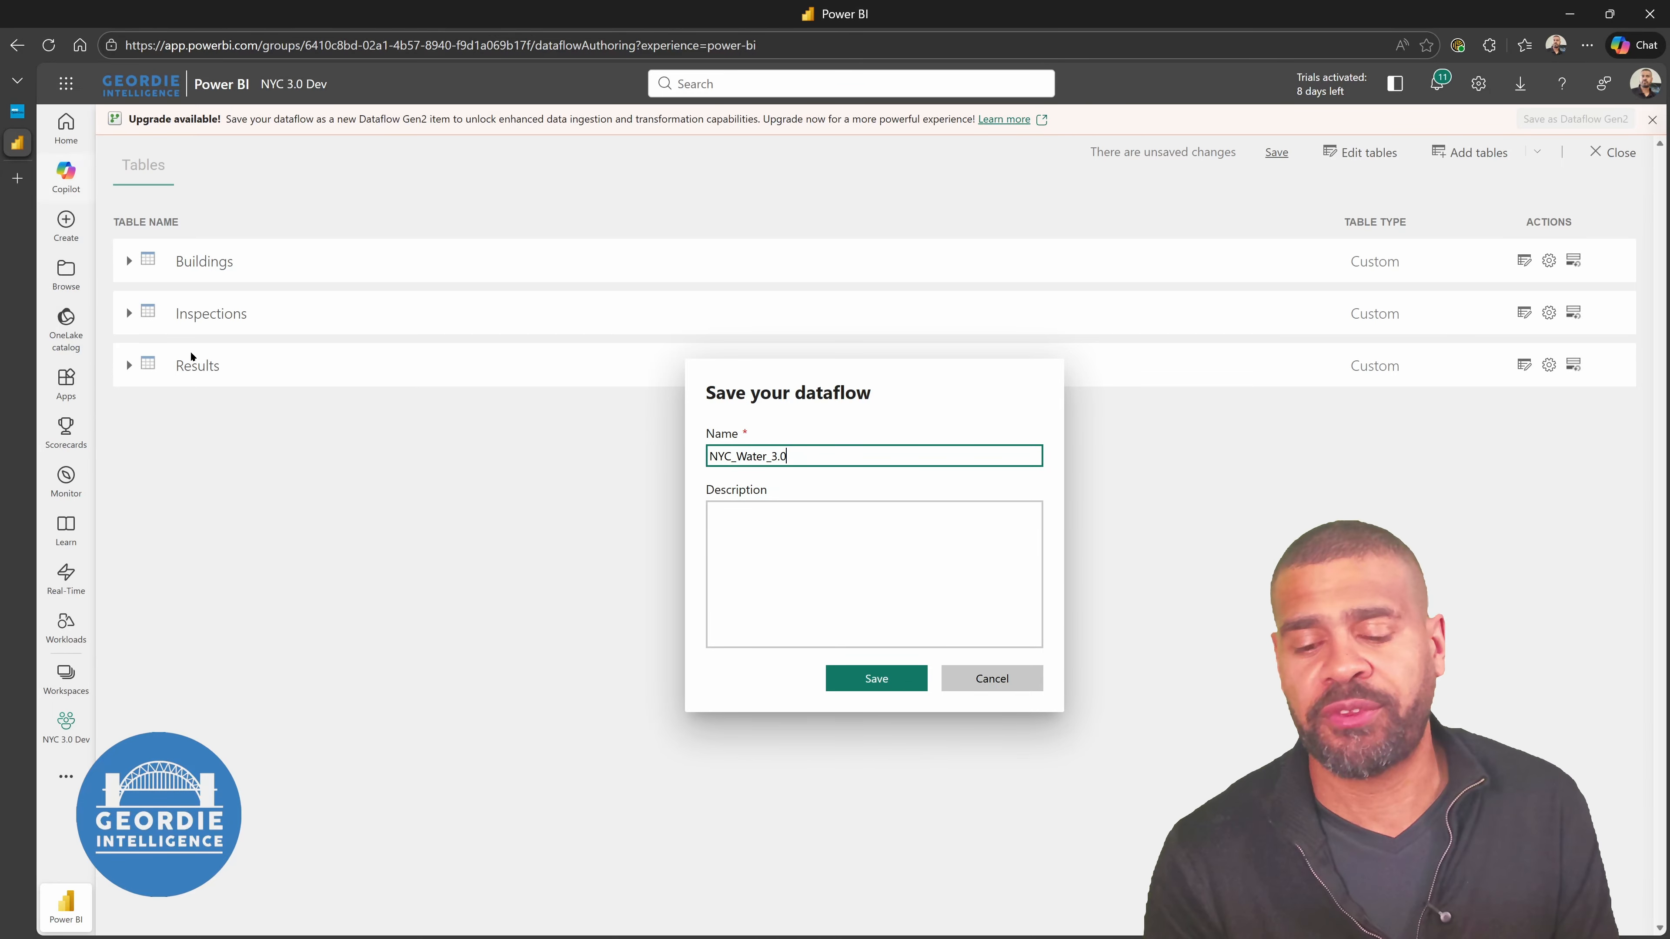
click(892, 673)
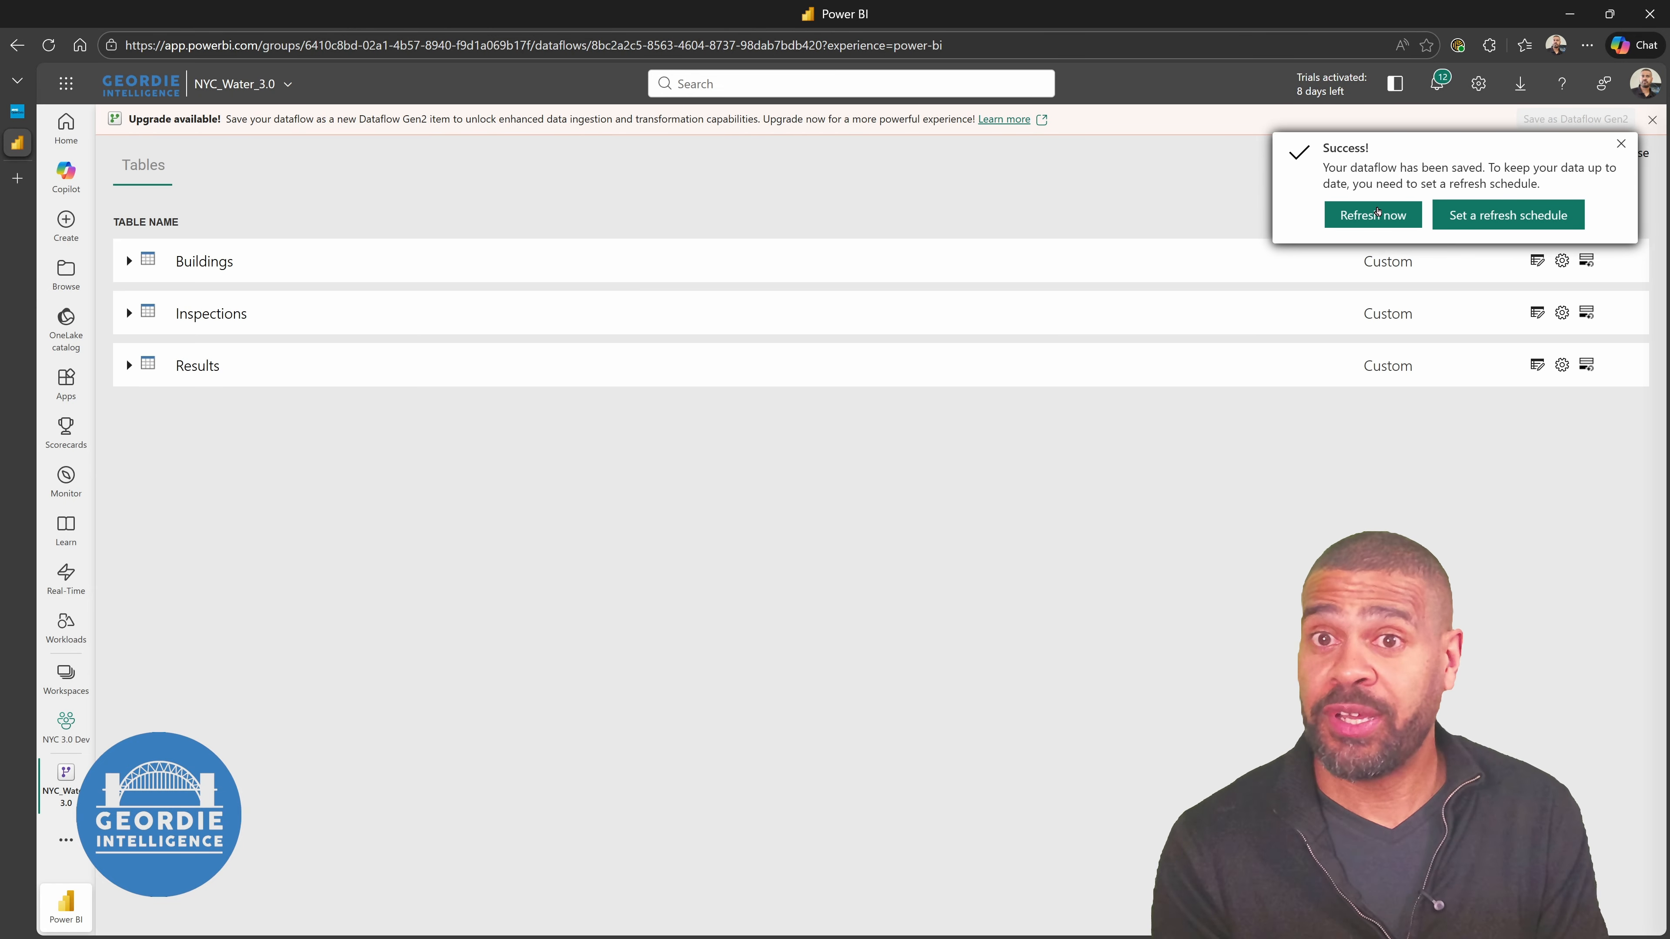
Start an immediate refresh of the NYC_Water_3.0 dataflow and close it to return to the workspace
click(1377, 221)
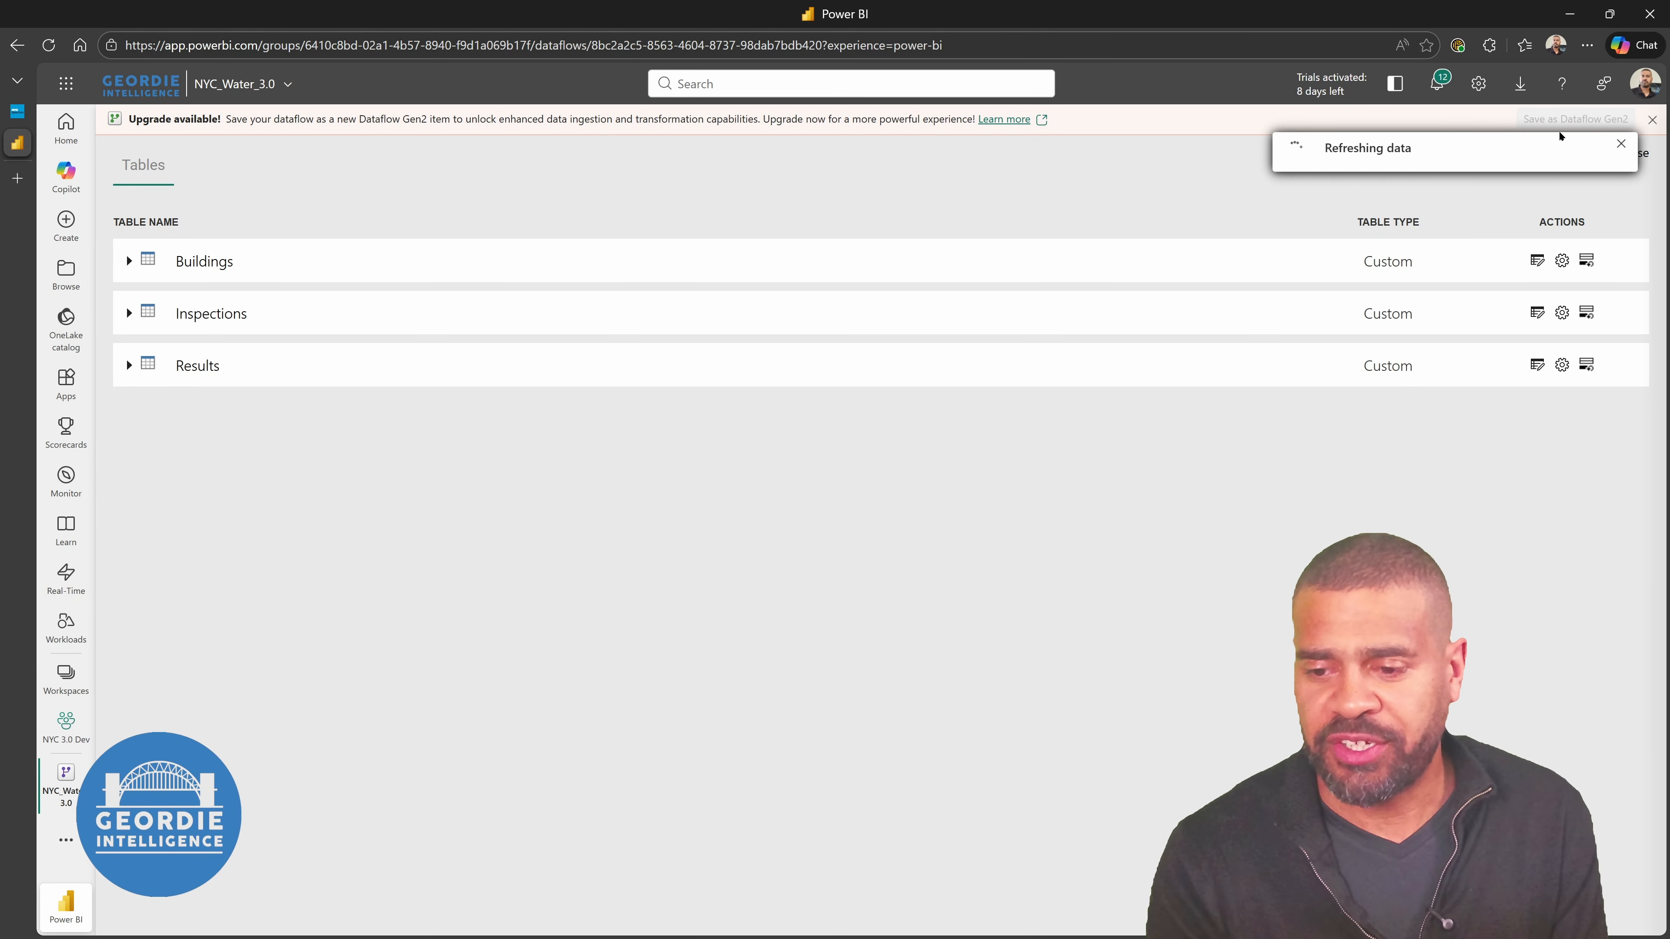
click(1621, 145)
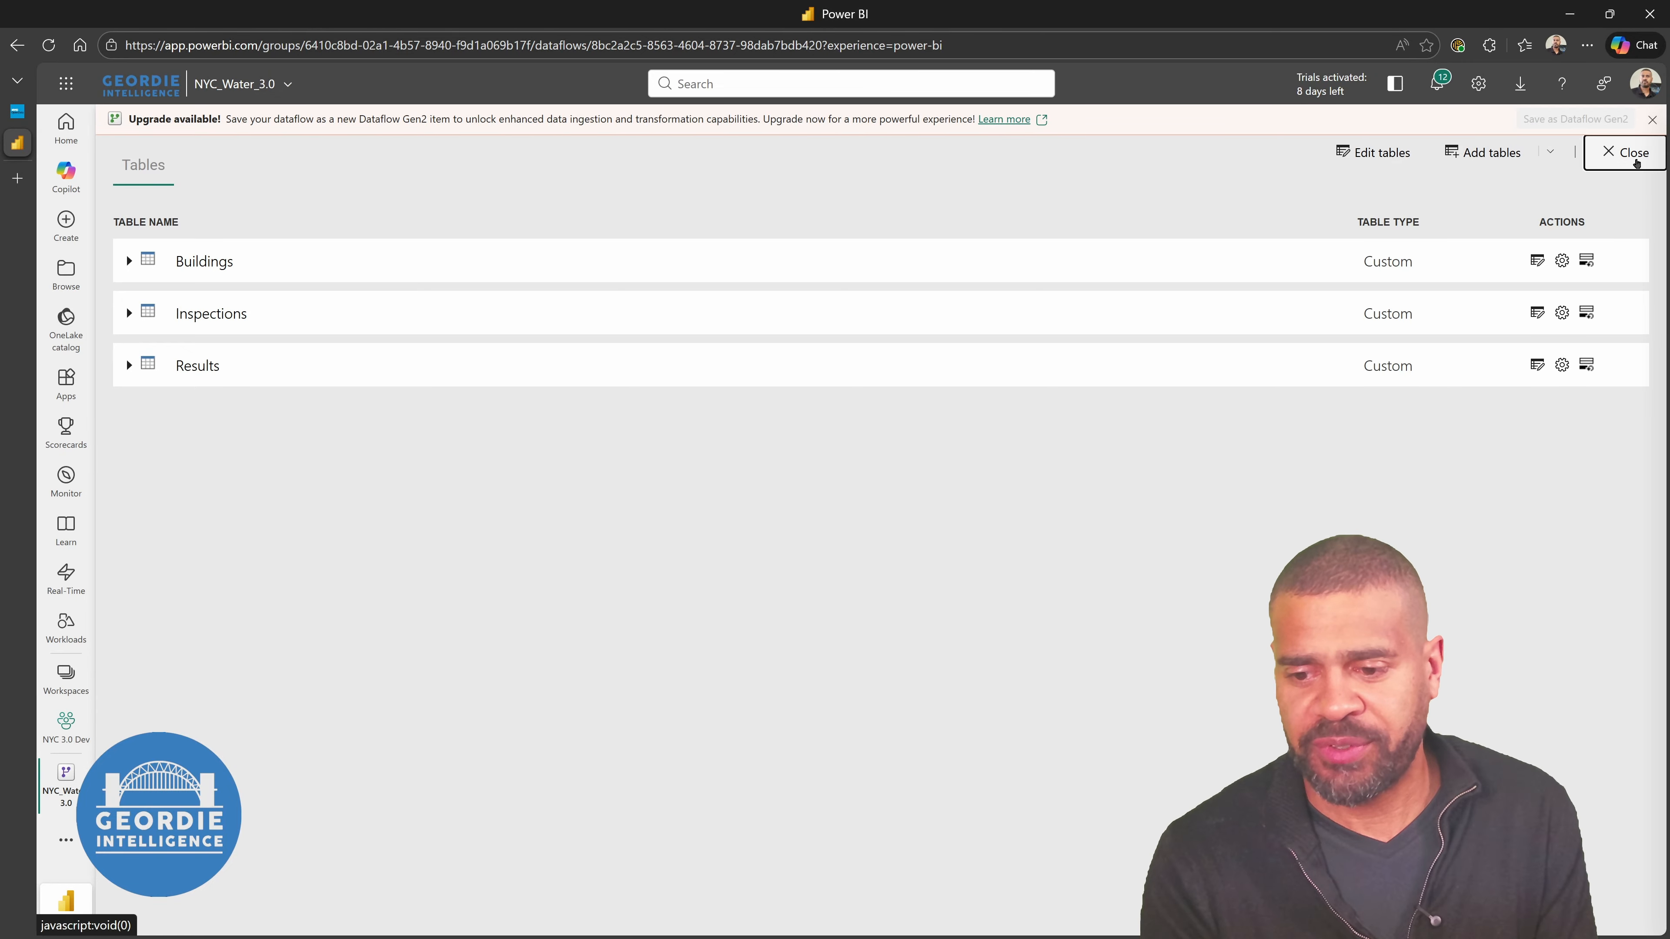
click(1625, 153)
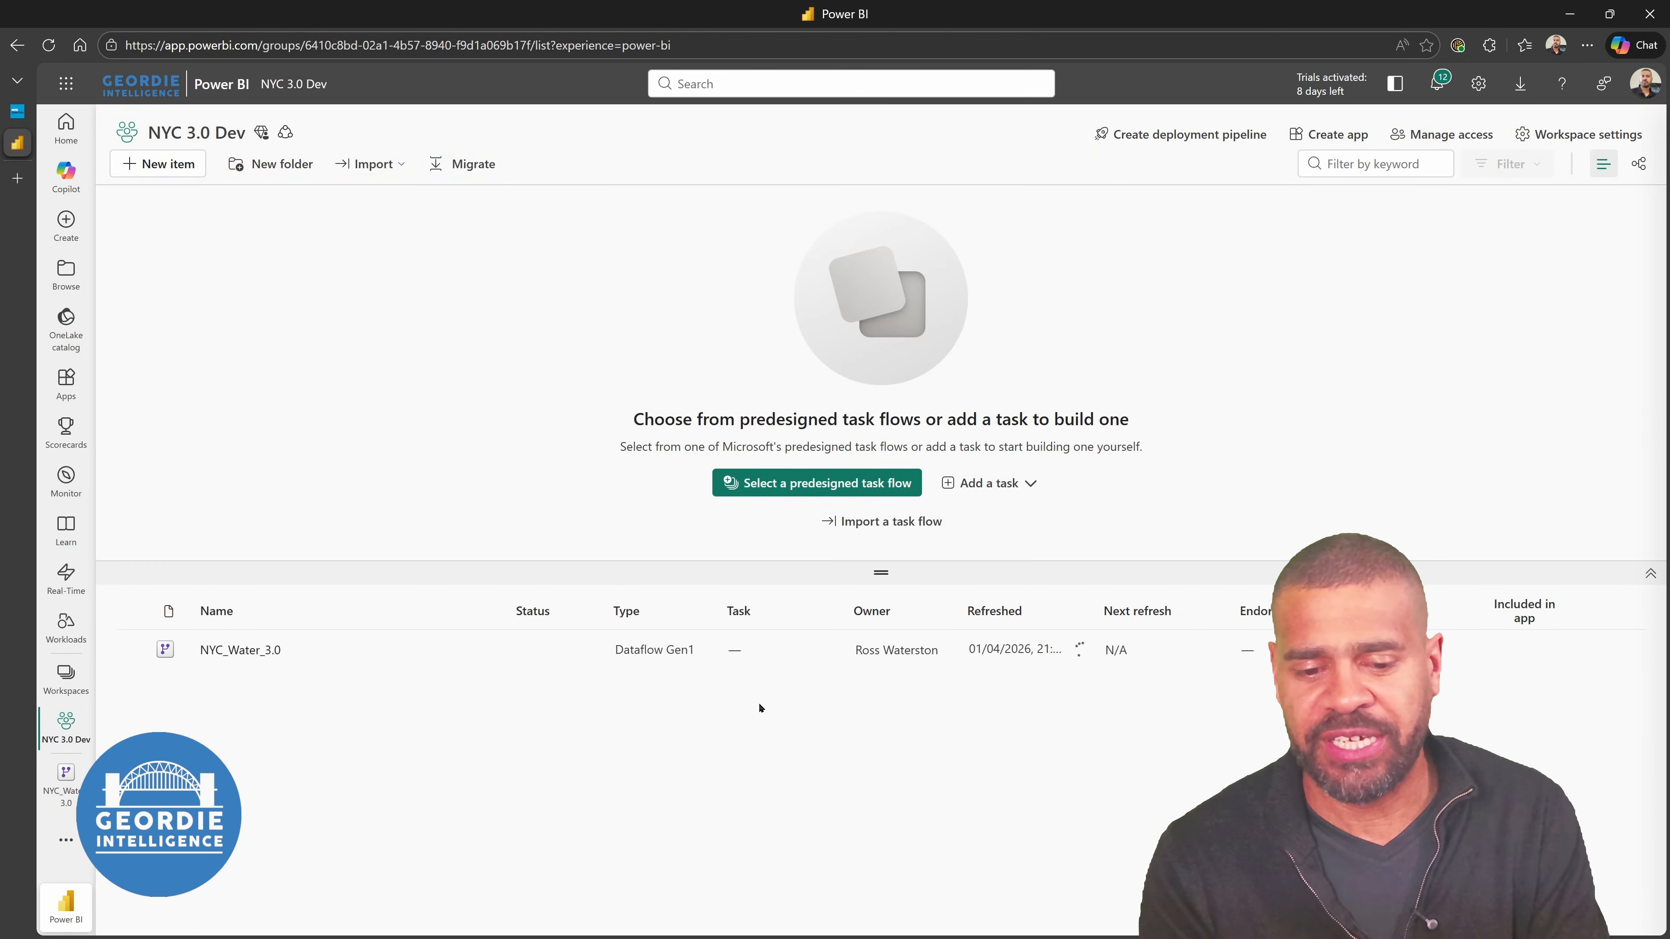